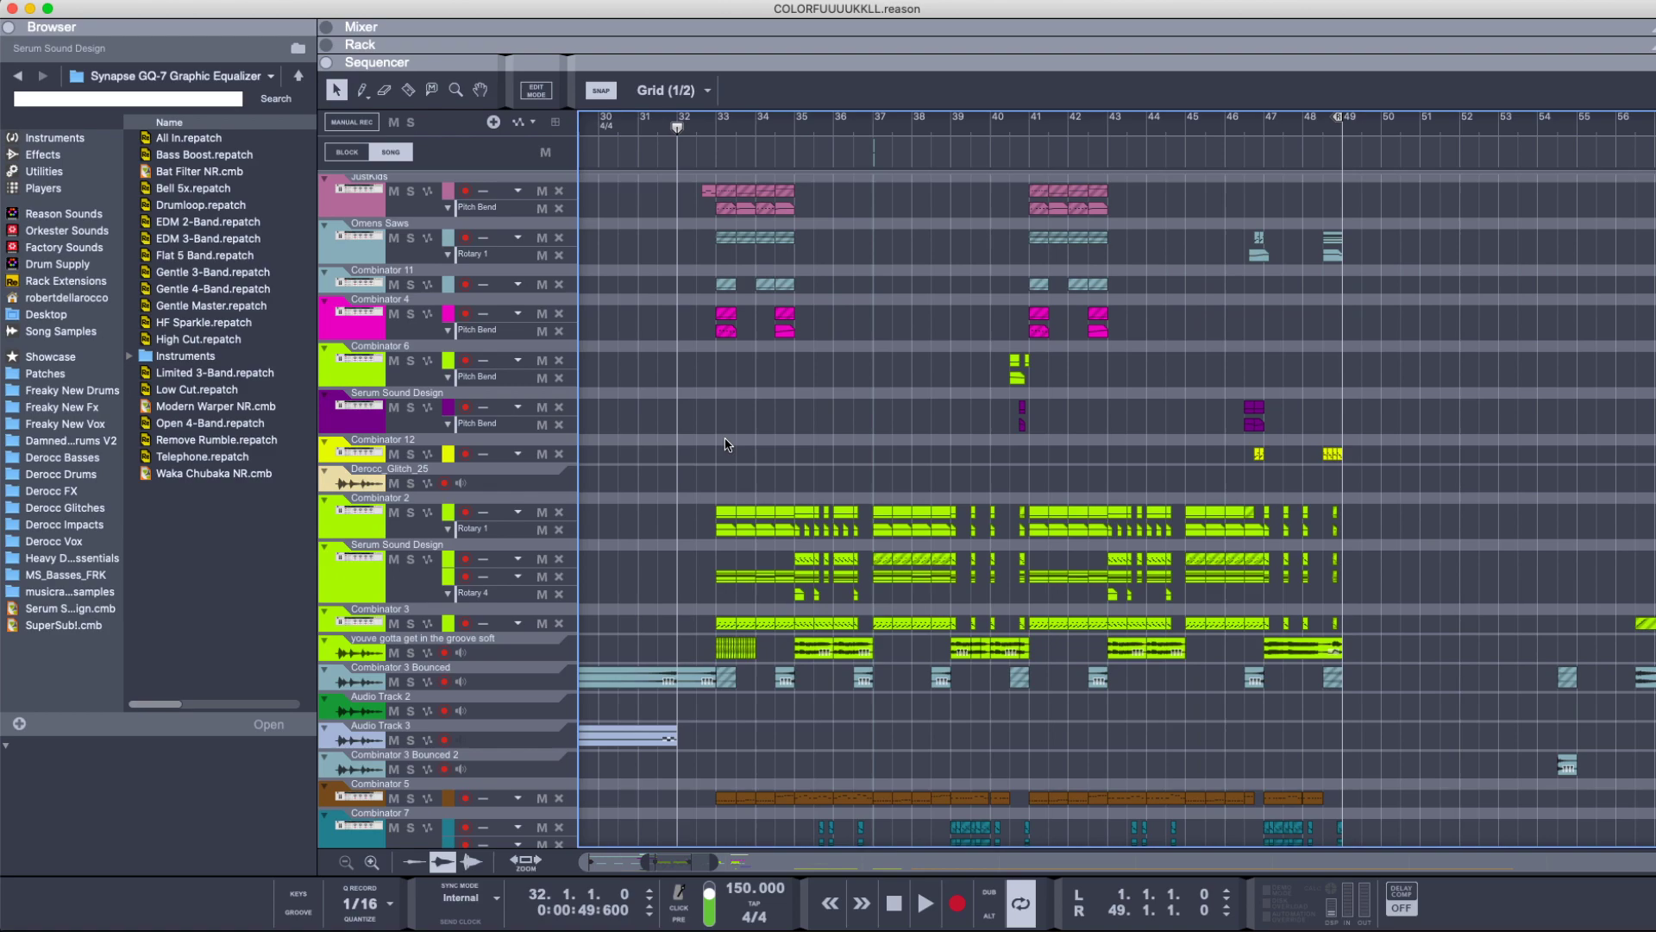
# - Play the song arrangement from bar 32 and look through its tracks in the sequencer
pyautogui.press('space')
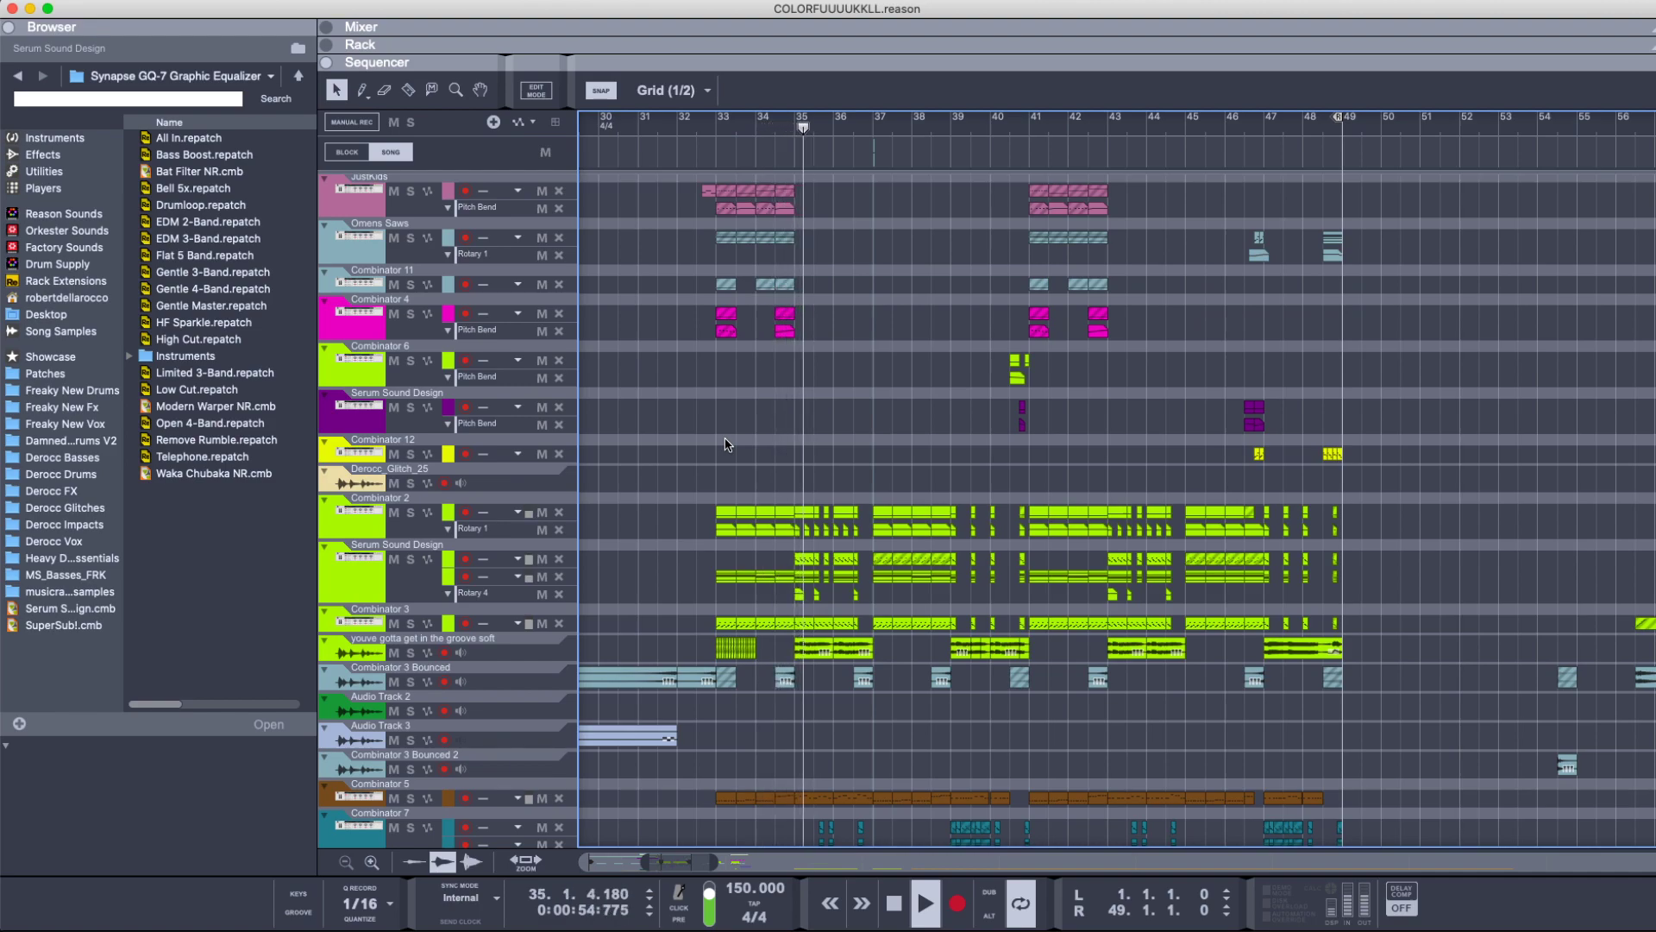
pyautogui.scroll(-1, 973, 404)
pyautogui.scroll(-10, 973, 404)
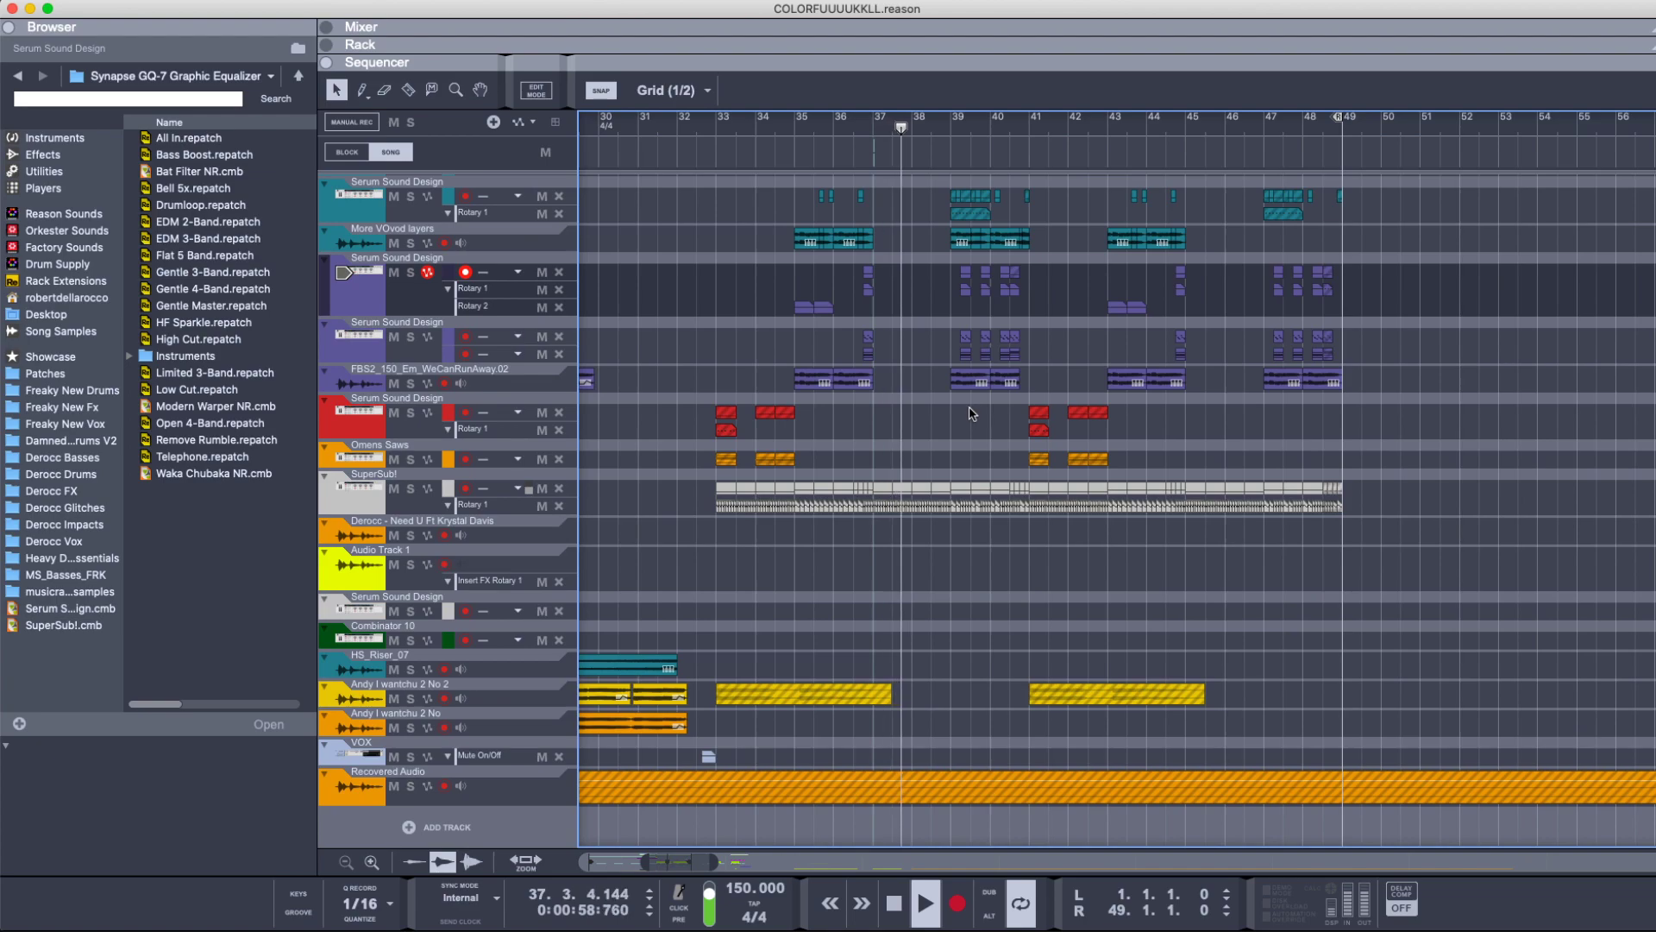
pyautogui.scroll(10, 1000, 475)
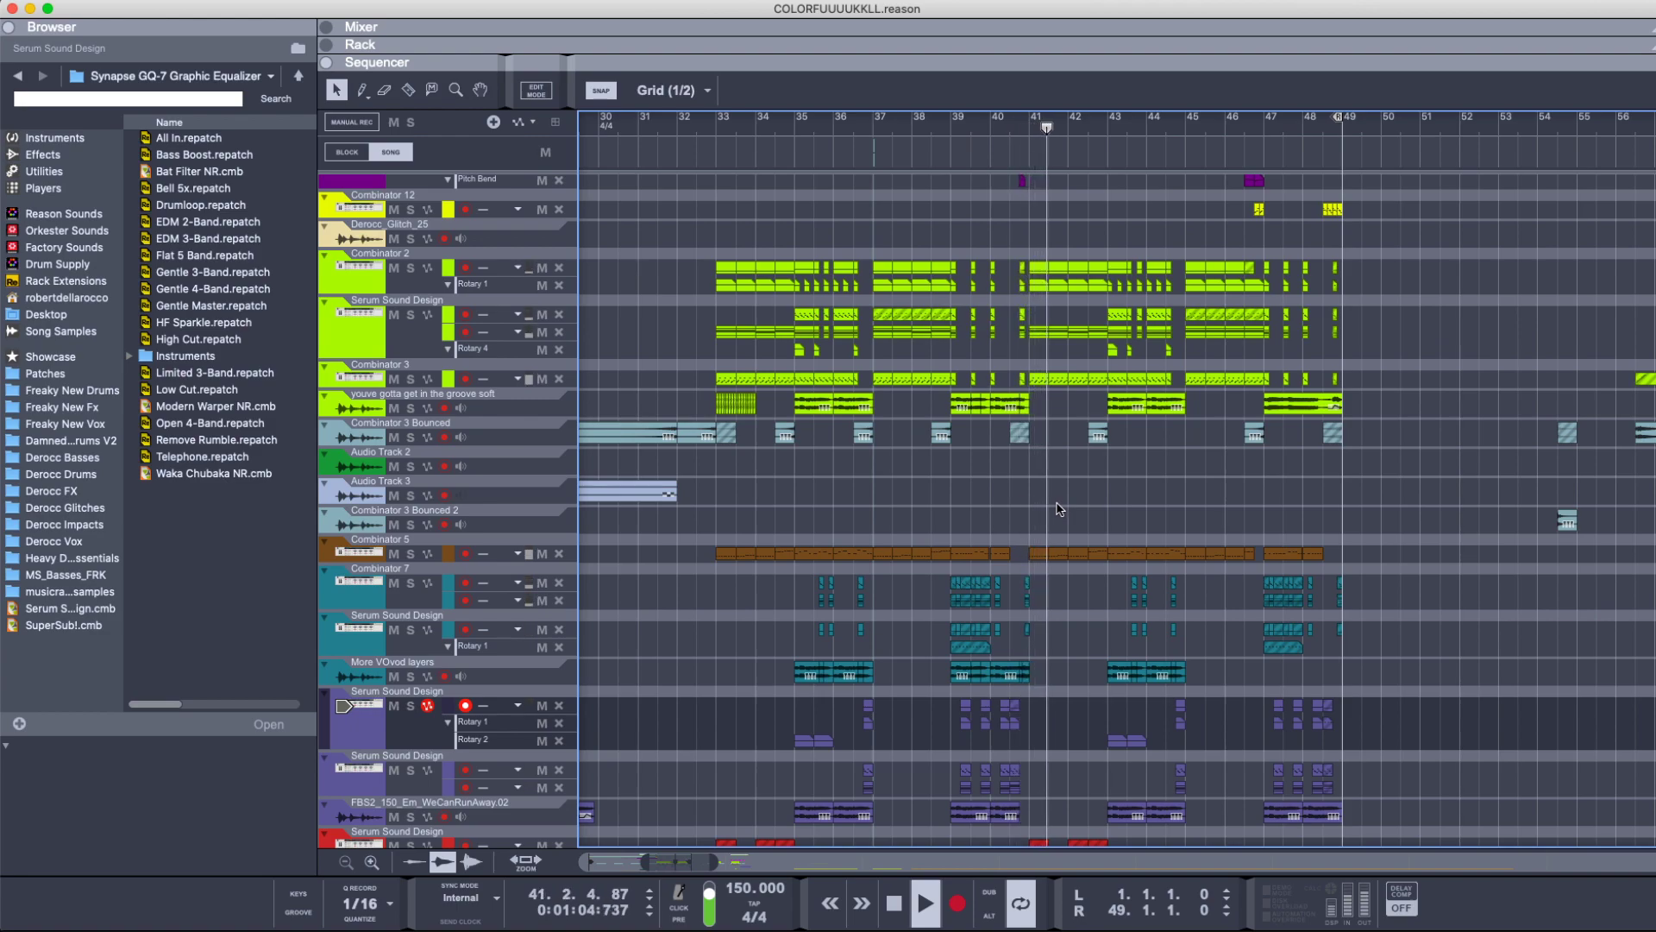
pyautogui.press('space')
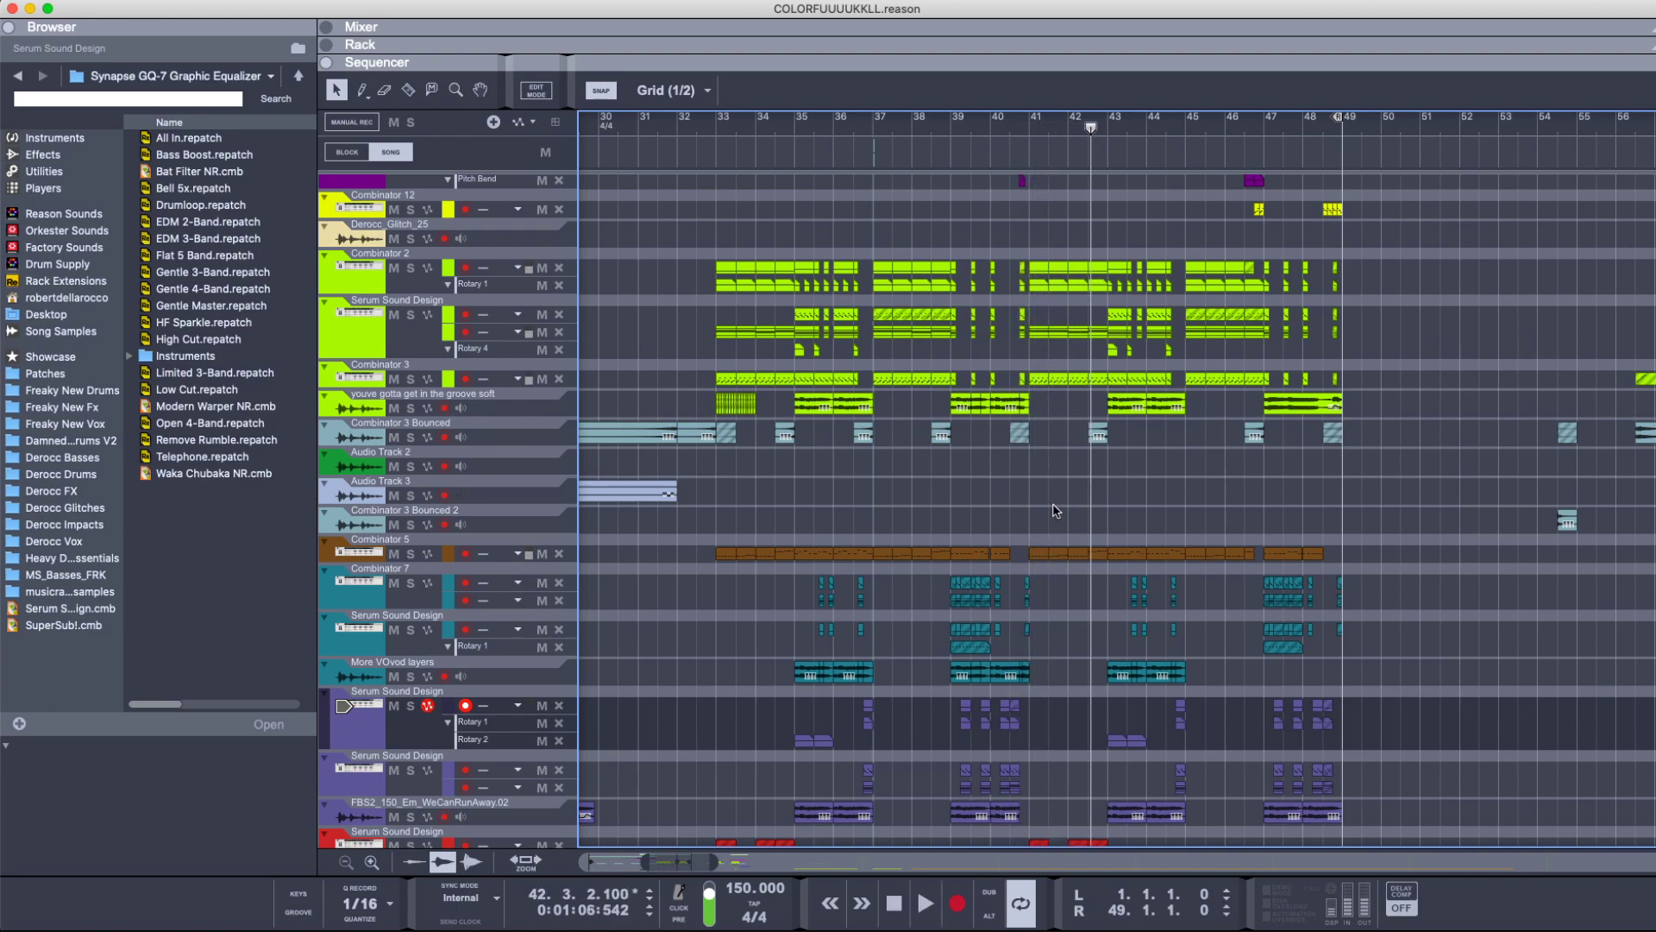
pyautogui.scroll(-4, 1056, 510)
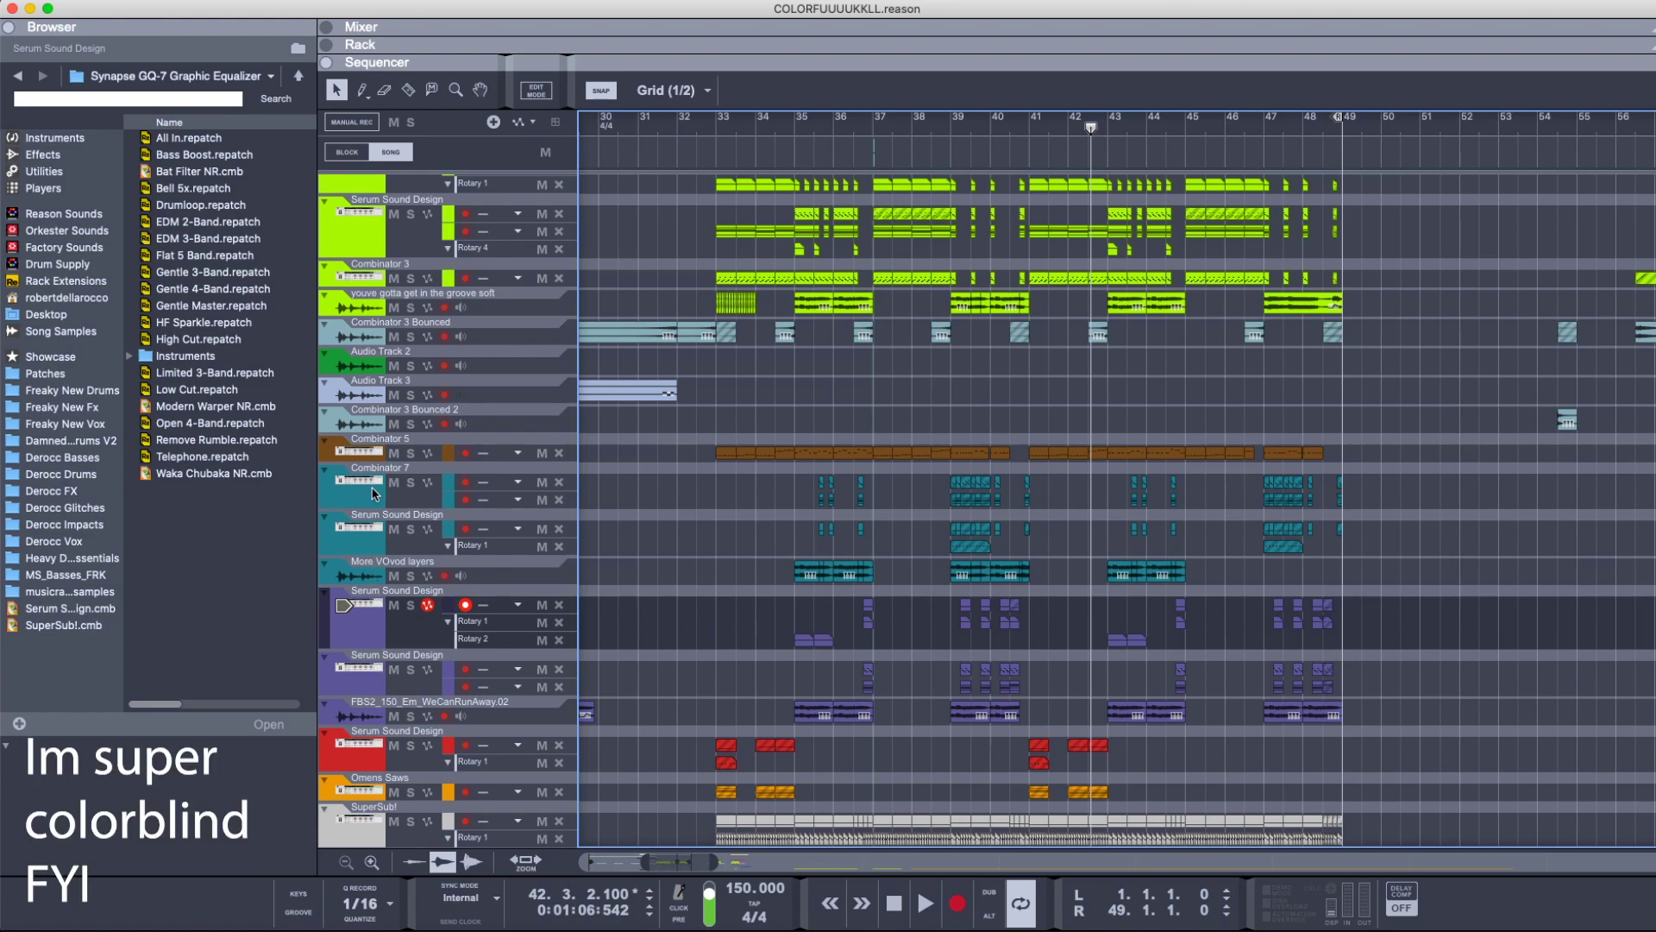
pyautogui.scroll(5, 374, 494)
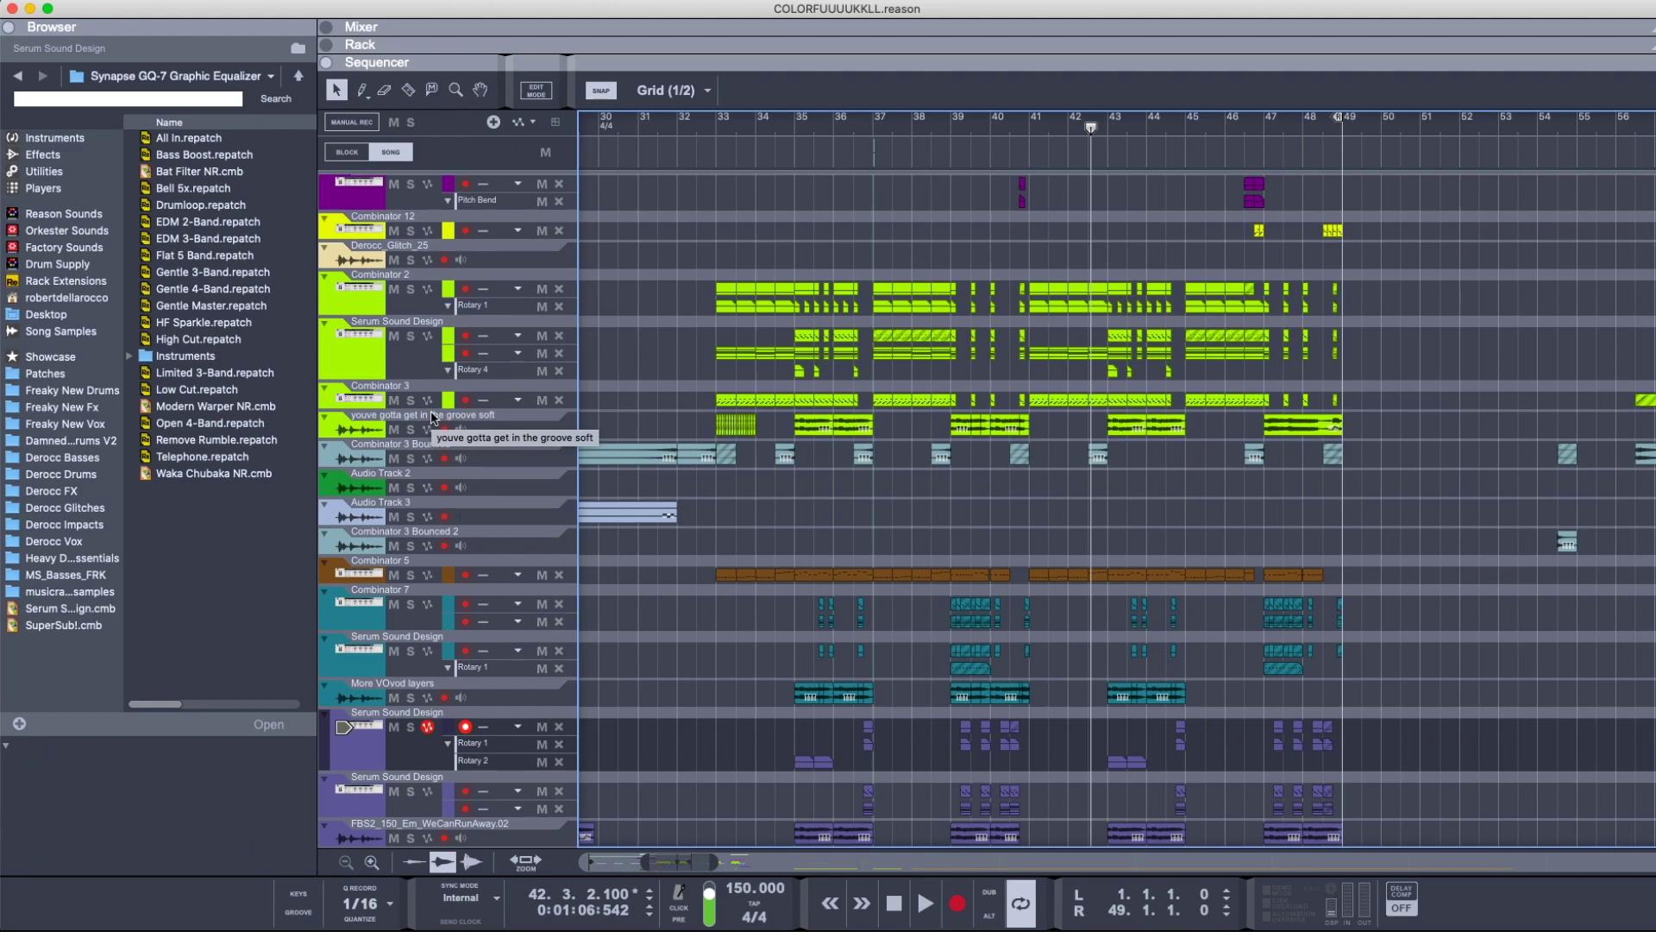
# - Create a new song and delete the template's instrument devices from the rack, keeping the Master Section with its insert effects
pyautogui.click(119, 1)
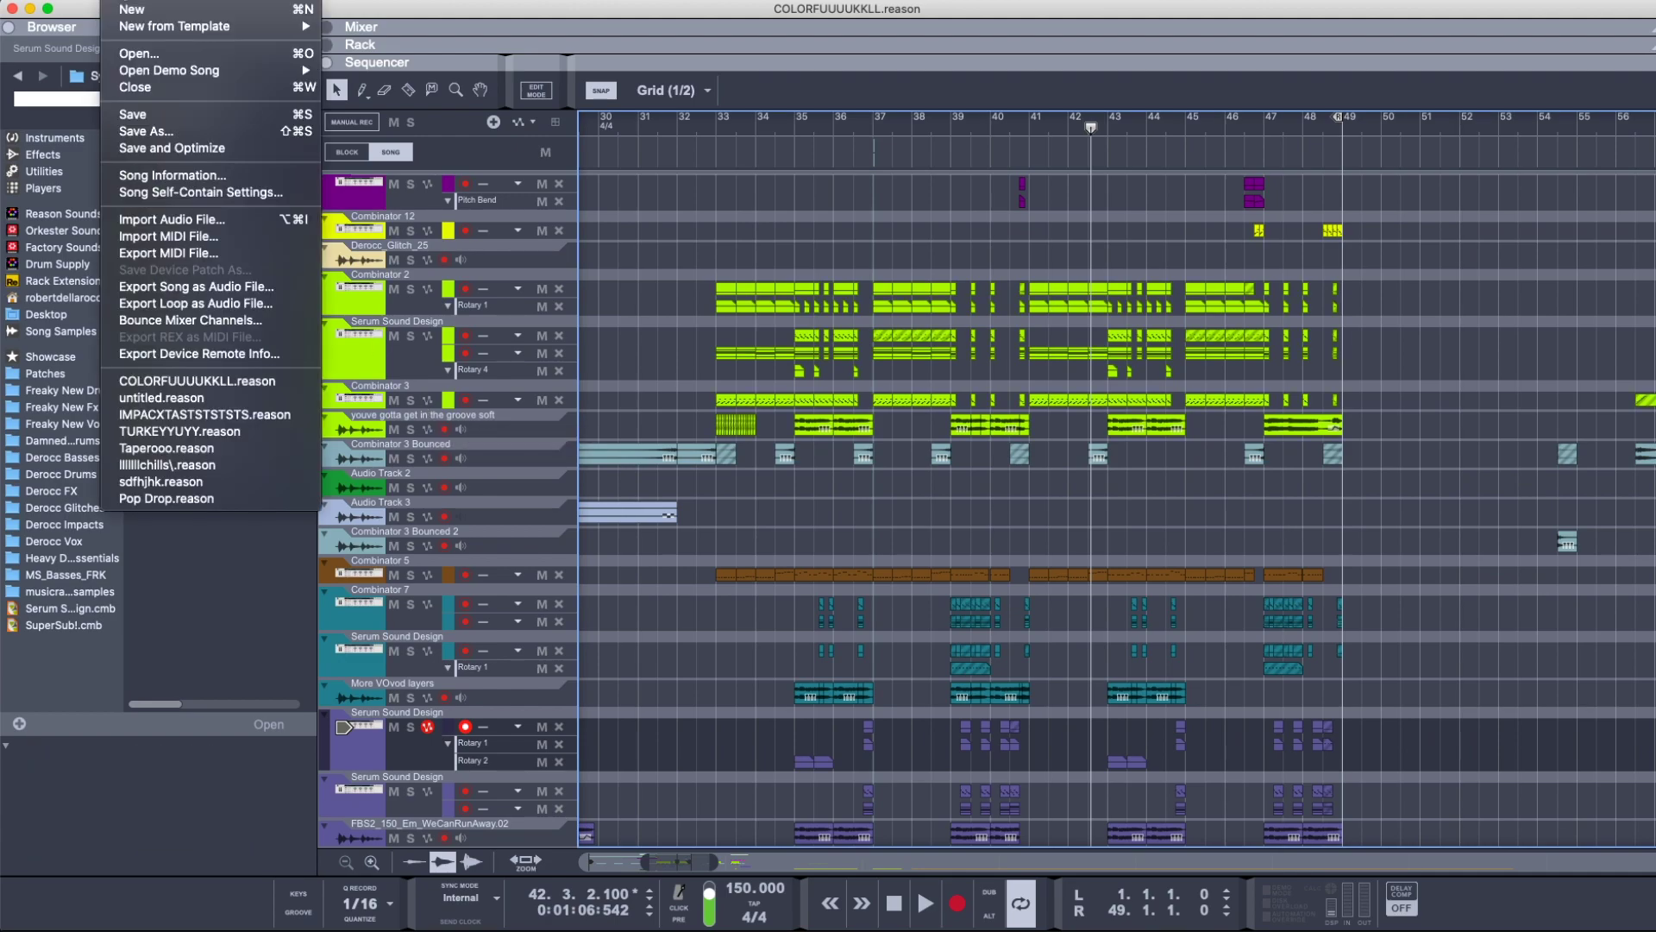
pyautogui.click(165, 11)
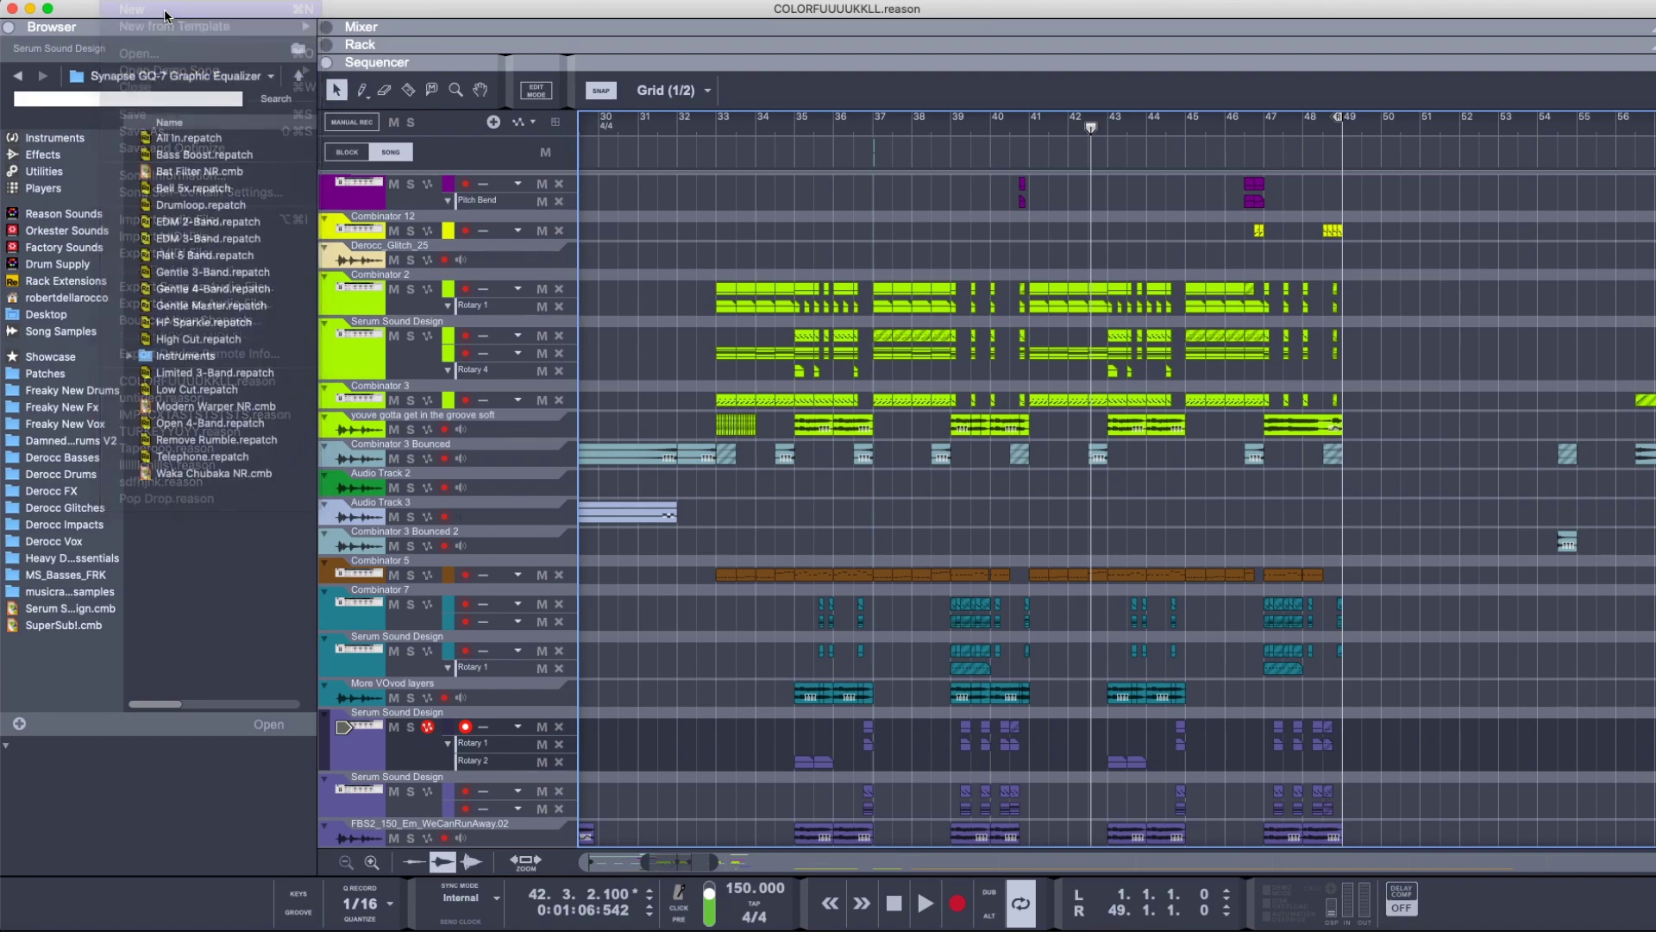
pyautogui.scroll(-10, 643, 544)
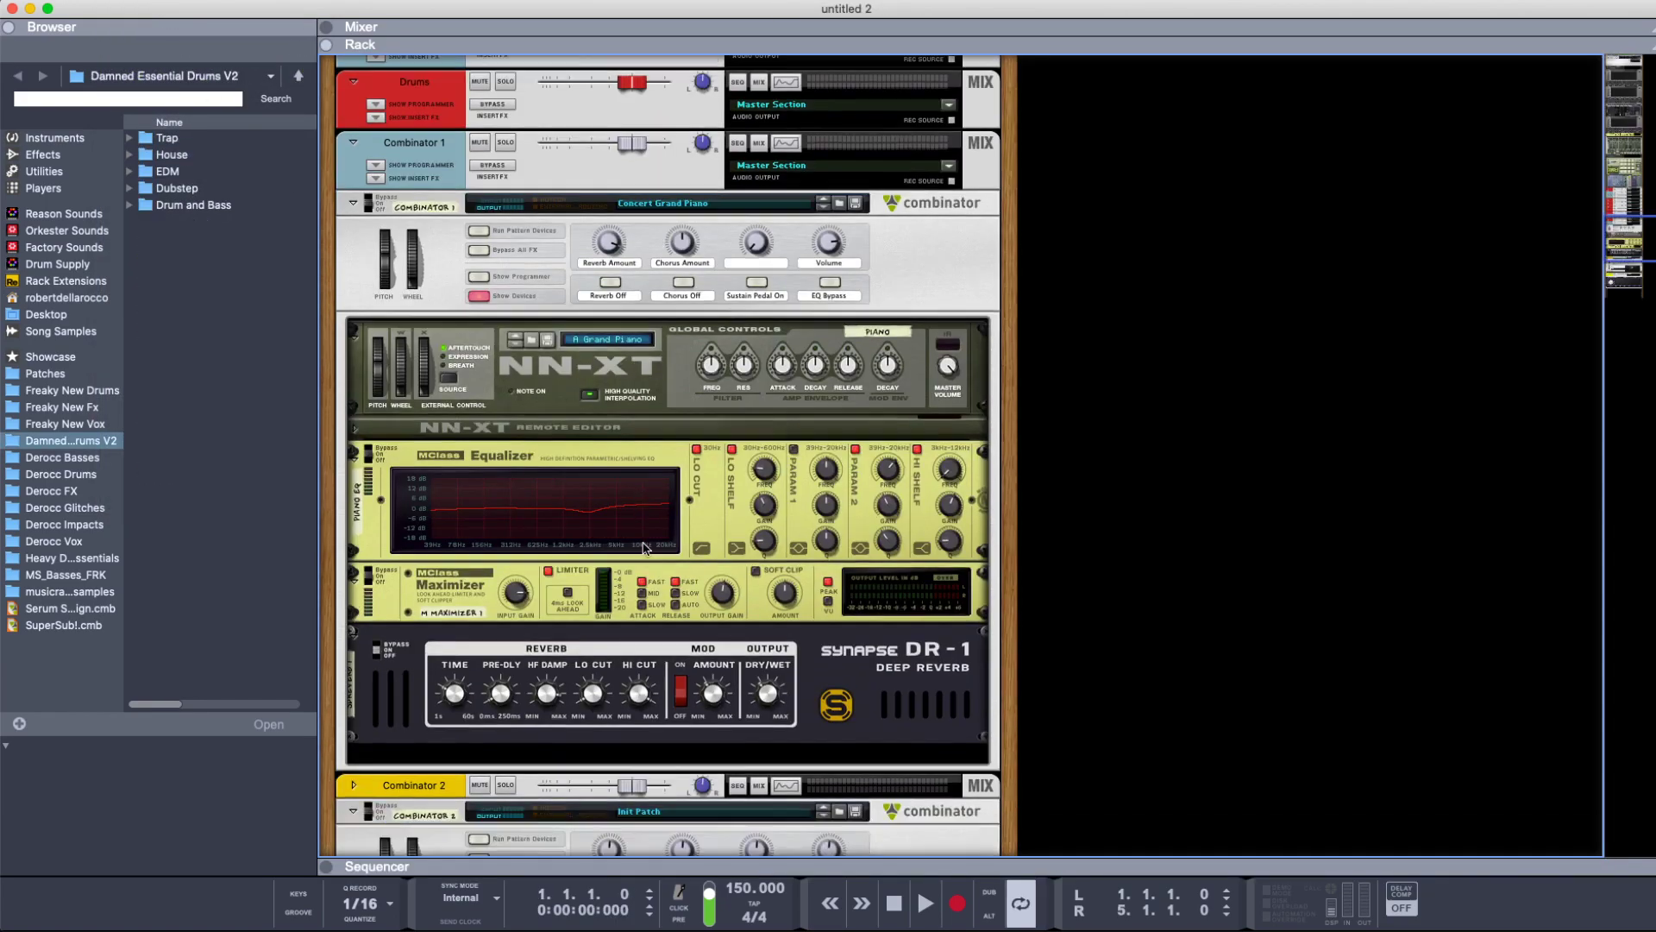
pyautogui.click(432, 448)
pyautogui.scroll(15, 432, 449)
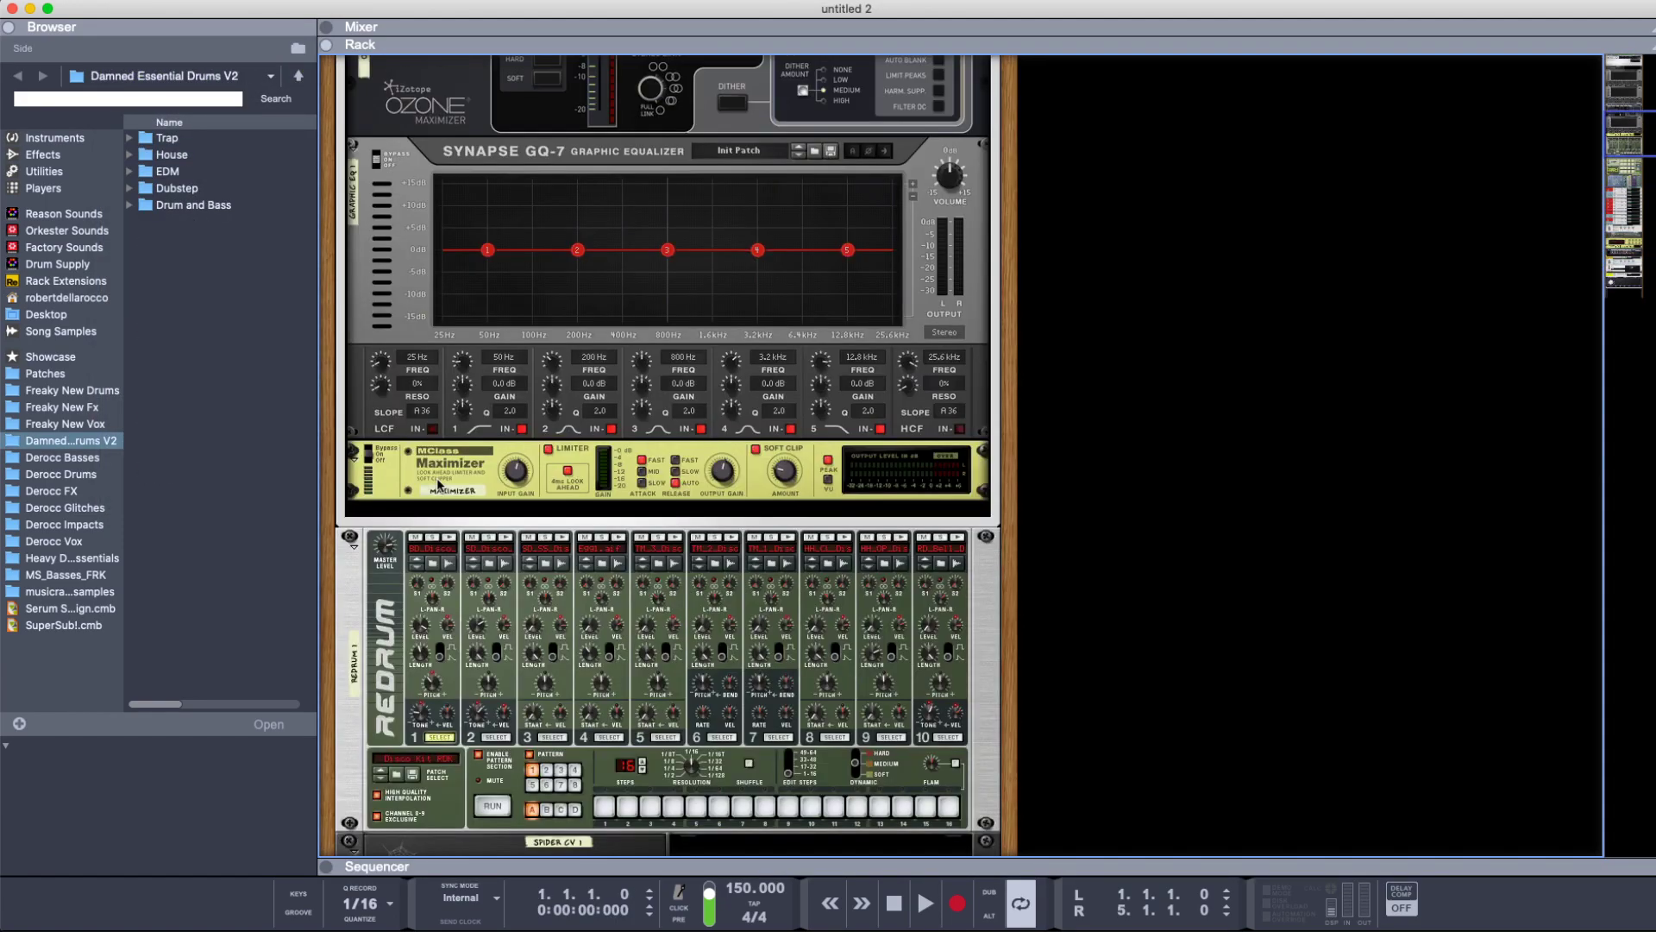
pyautogui.scroll(-5, 397, 657)
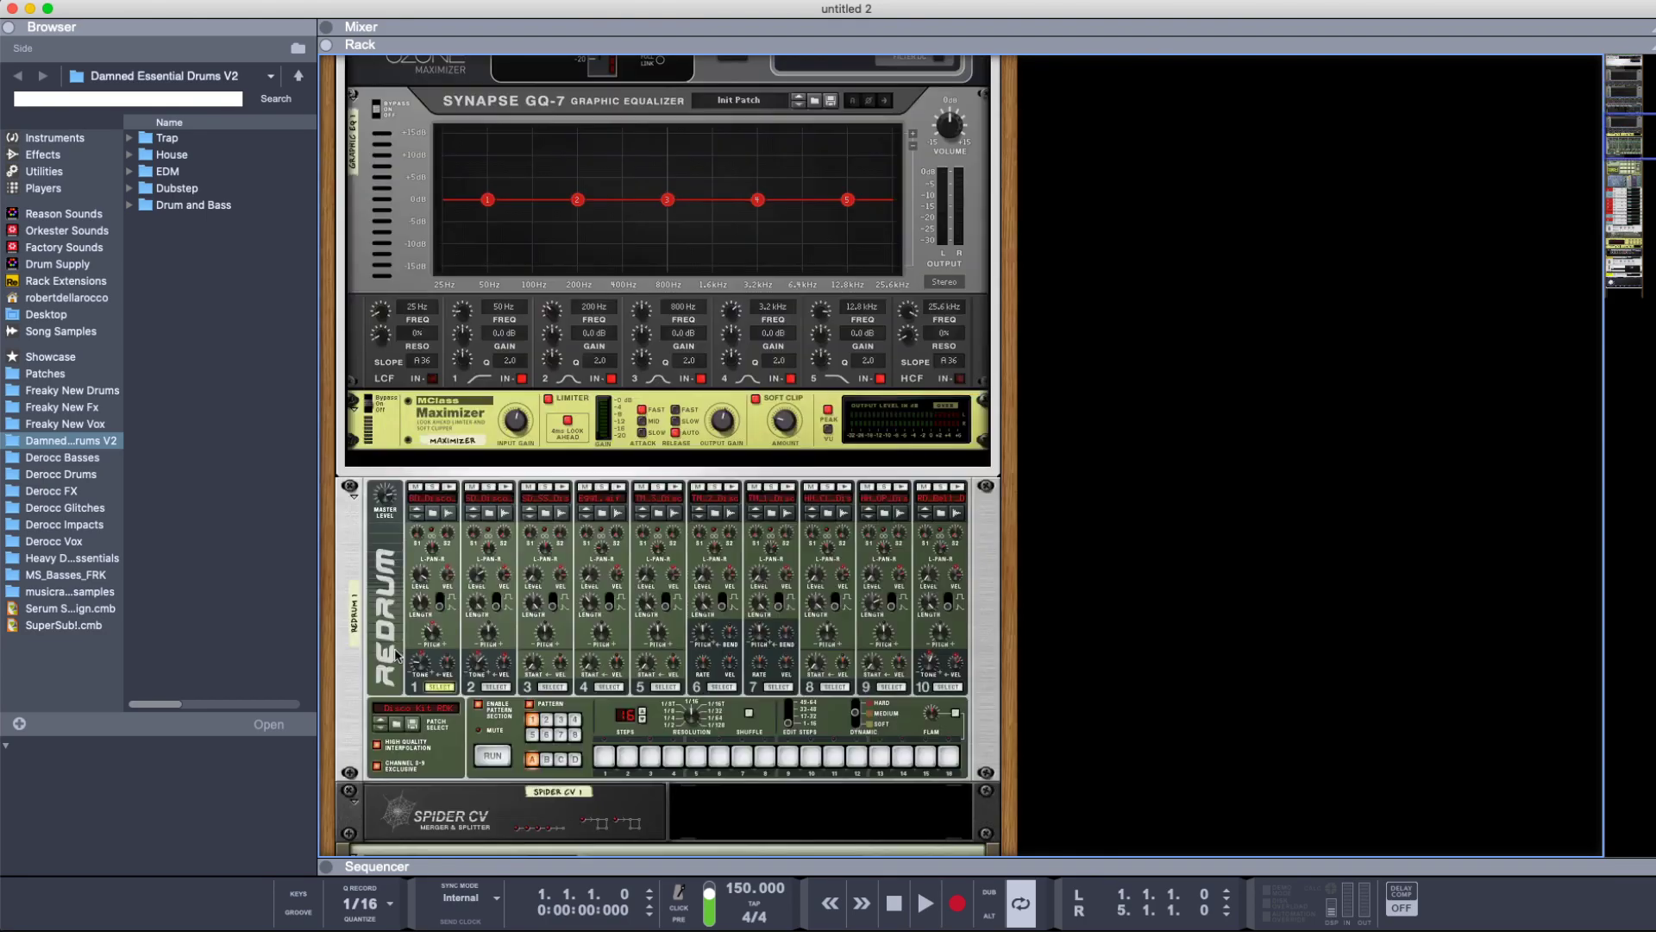
pyautogui.click(349, 570)
pyautogui.press('BackSpace')
pyautogui.press('Return')
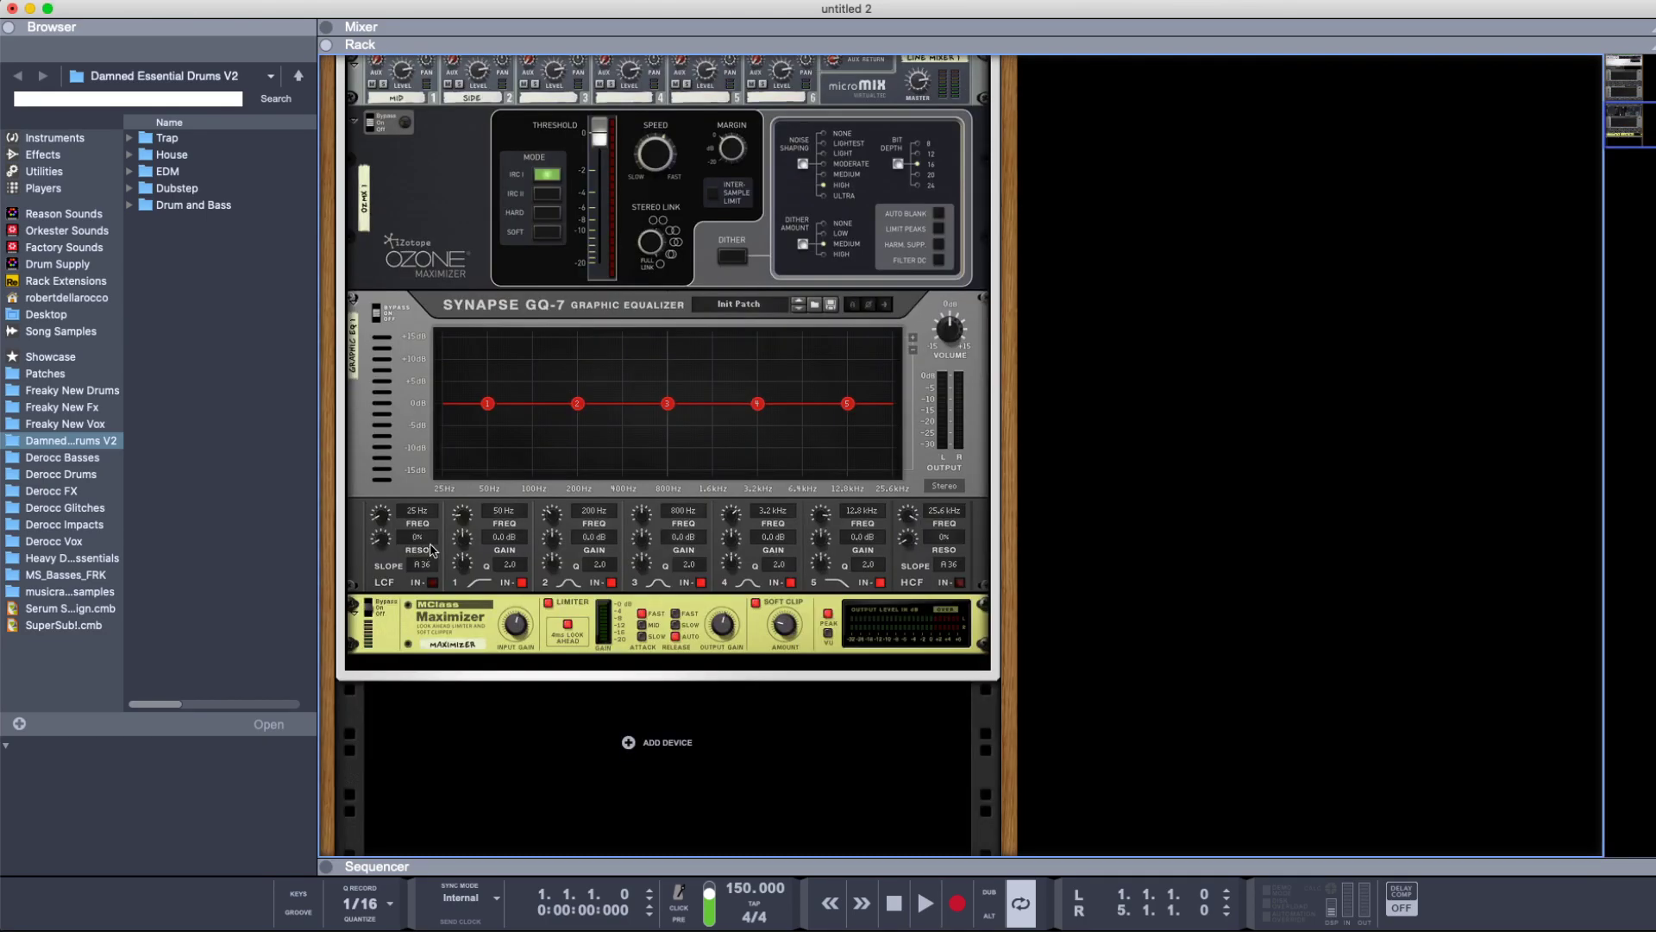
# - Hide the insert effects of the Master Section in the rack
pyautogui.click(37, 140)
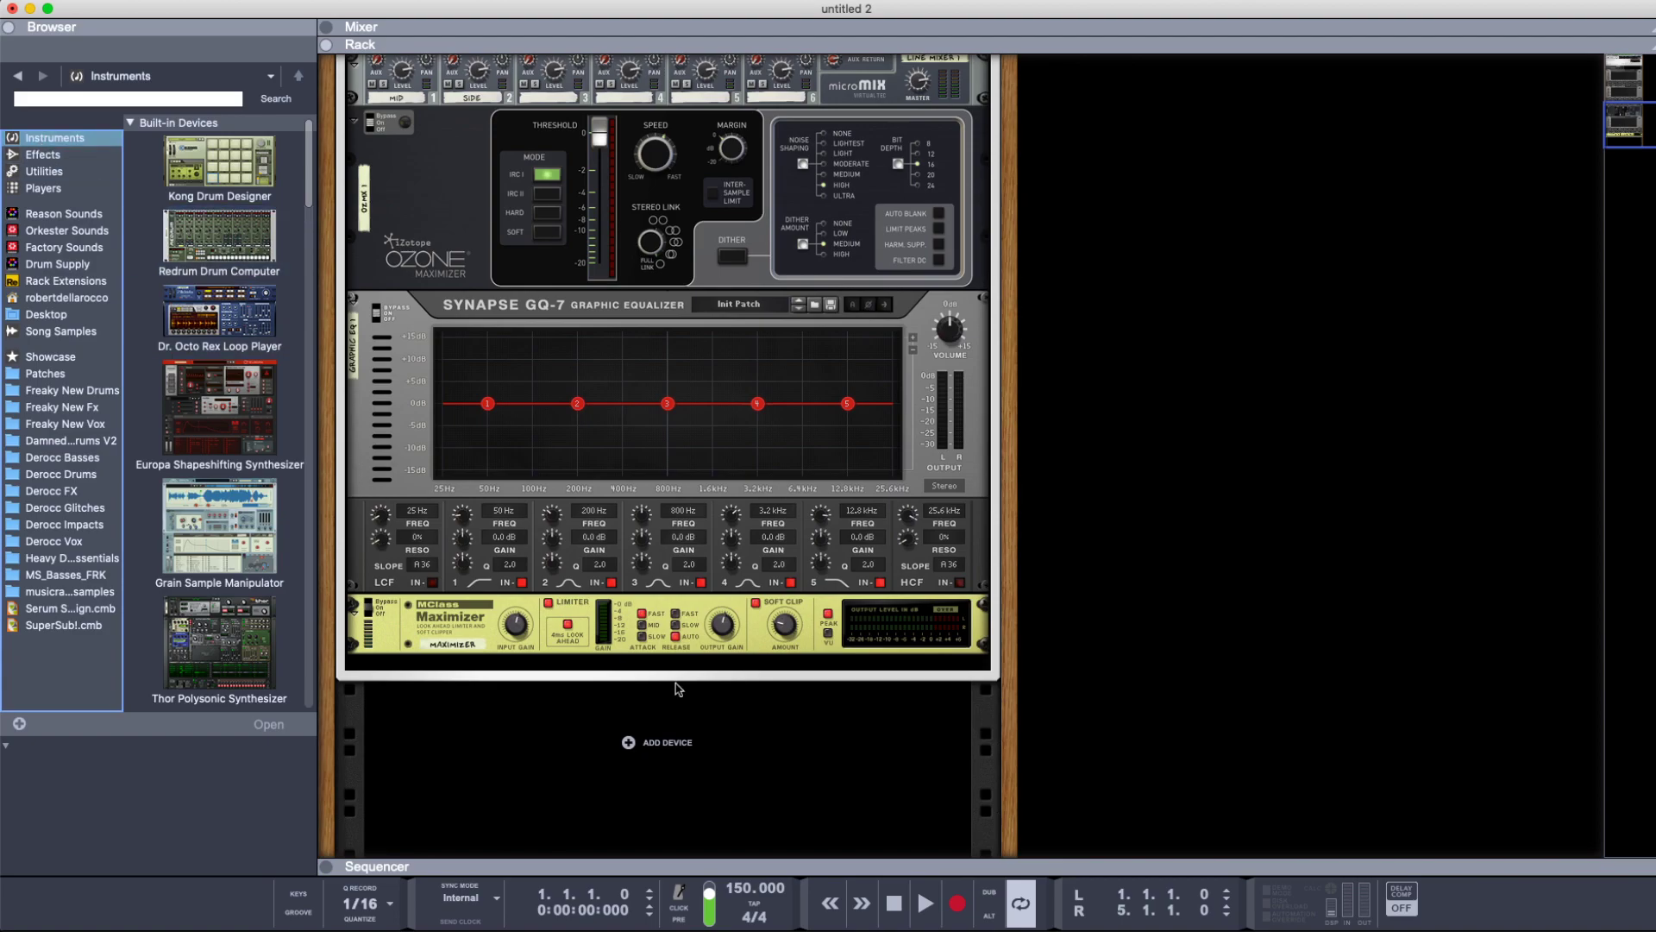
pyautogui.scroll(10, 833, 614)
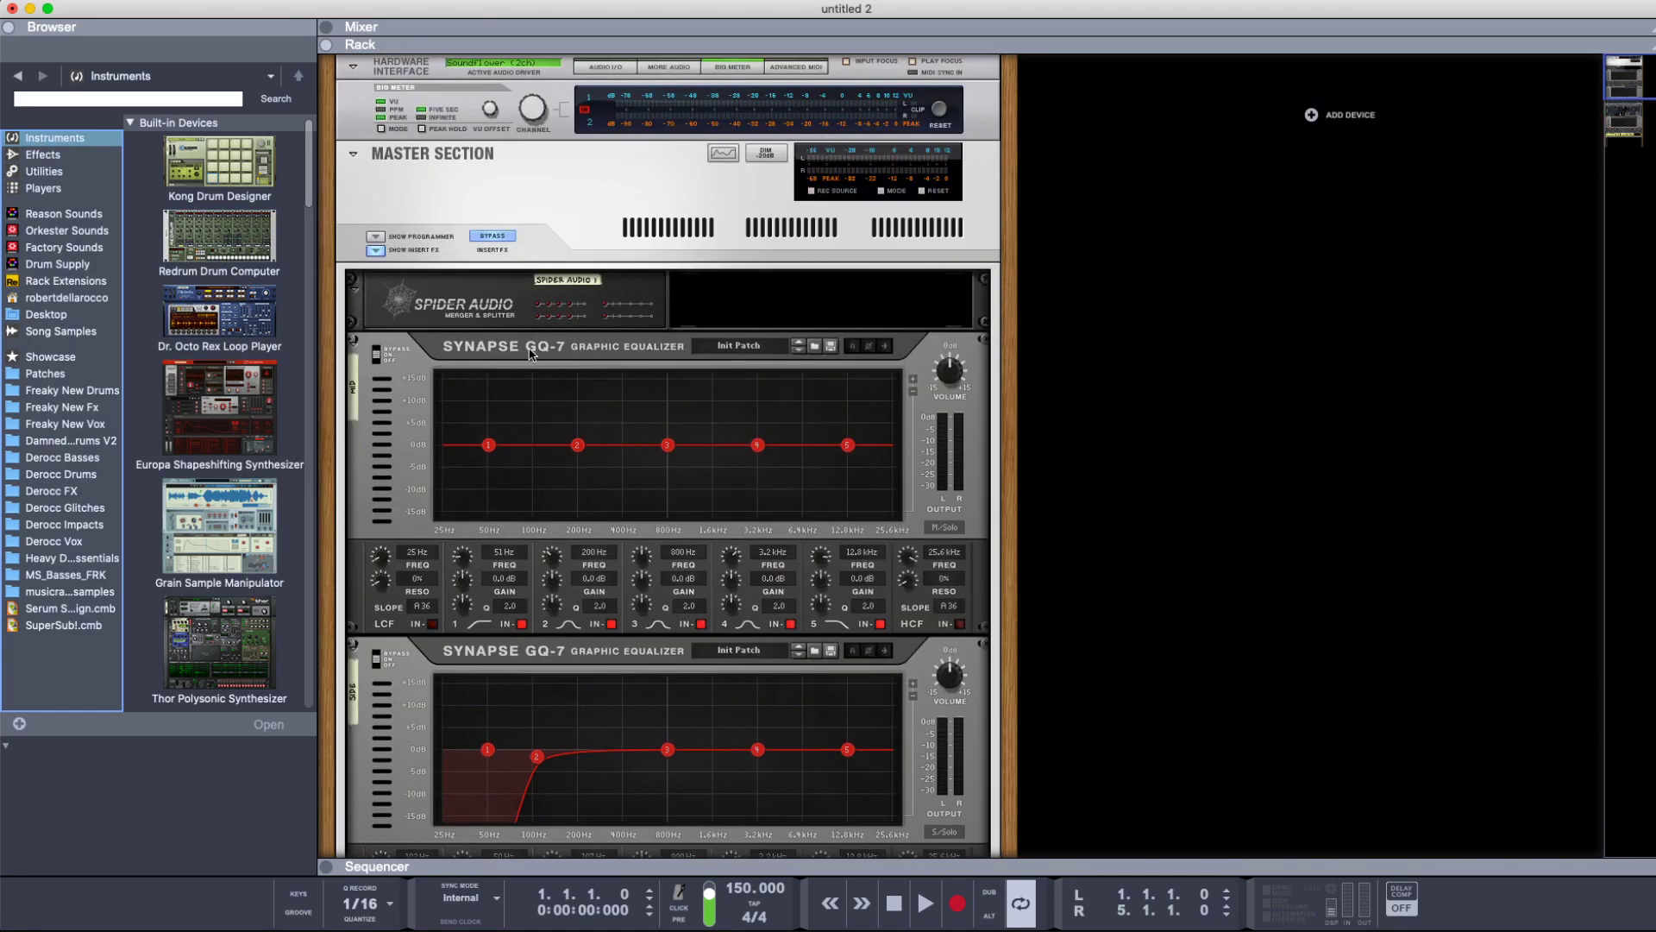
pyautogui.click(375, 251)
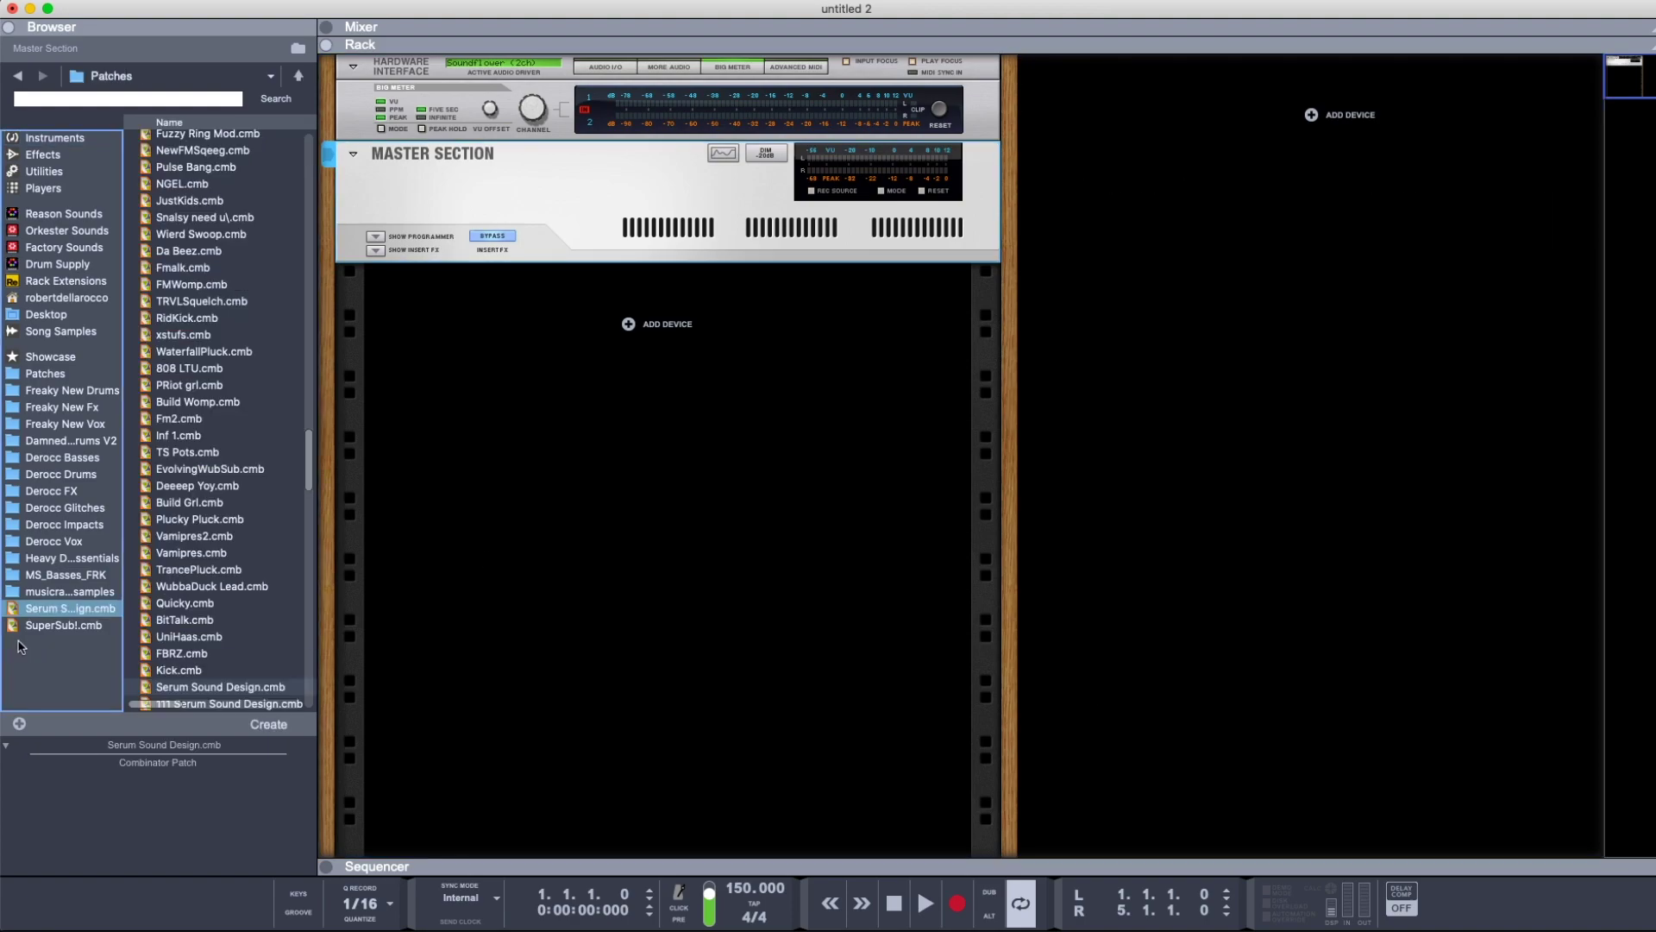
# - Add the Serum Sound Design combinator patch to the rack and browse Serum's oscillator A wavetables to Electronisounds - Black Label Glitch Hop
pyautogui.moveTo(48, 610); pyautogui.dragTo(546, 541)
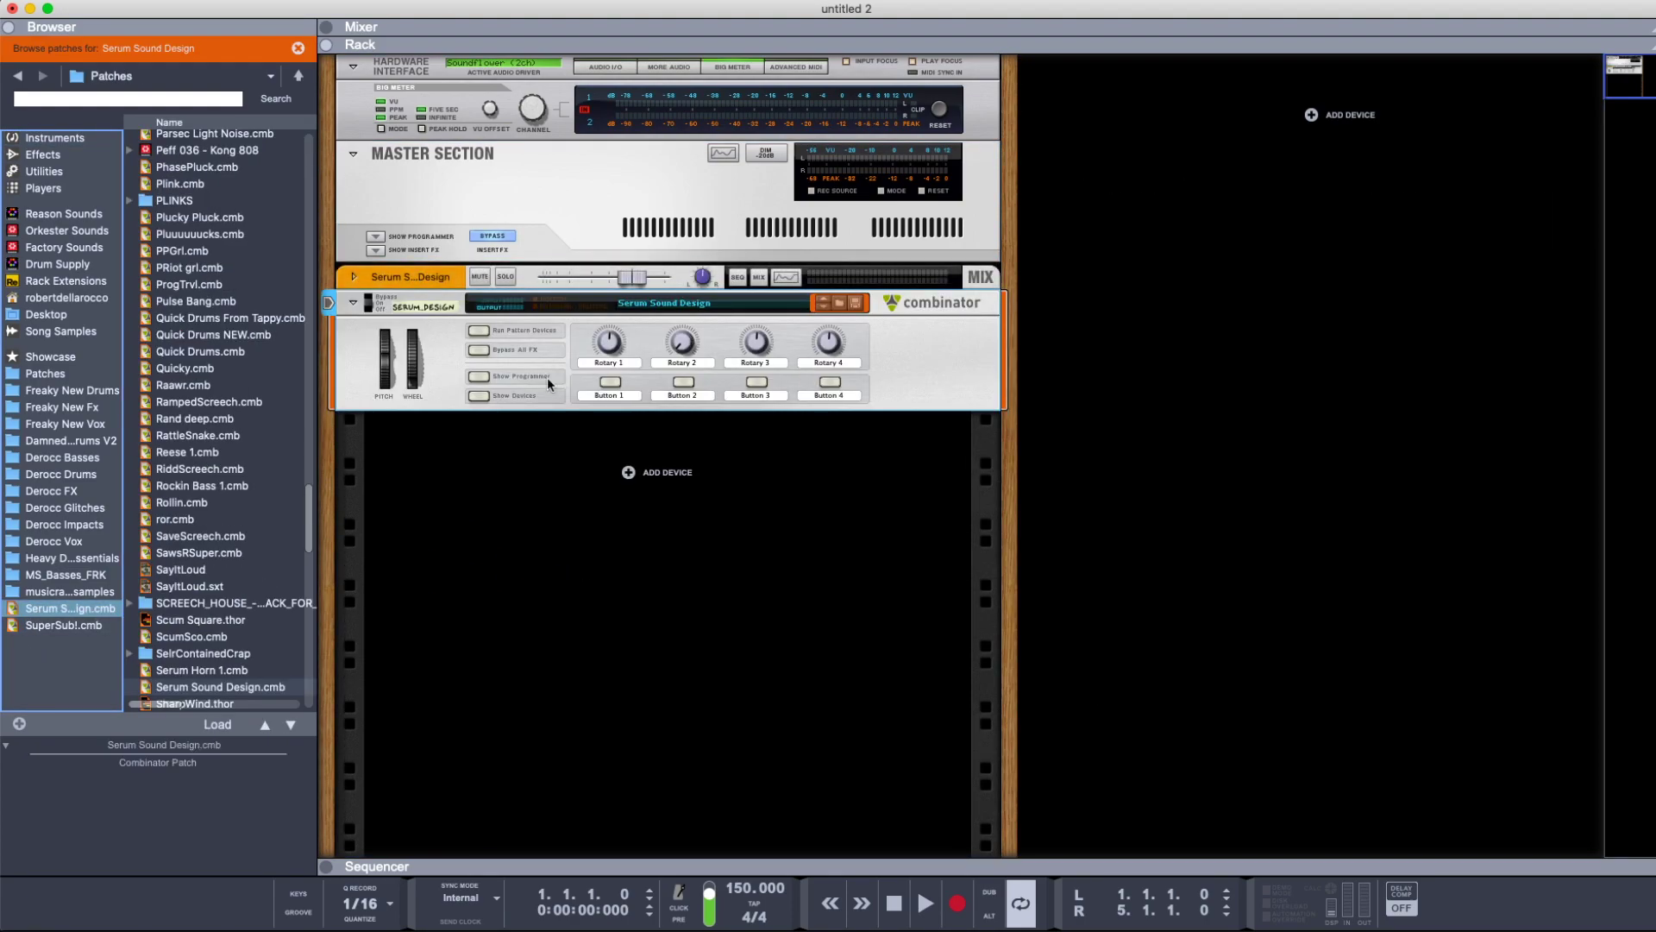
pyautogui.click(479, 395)
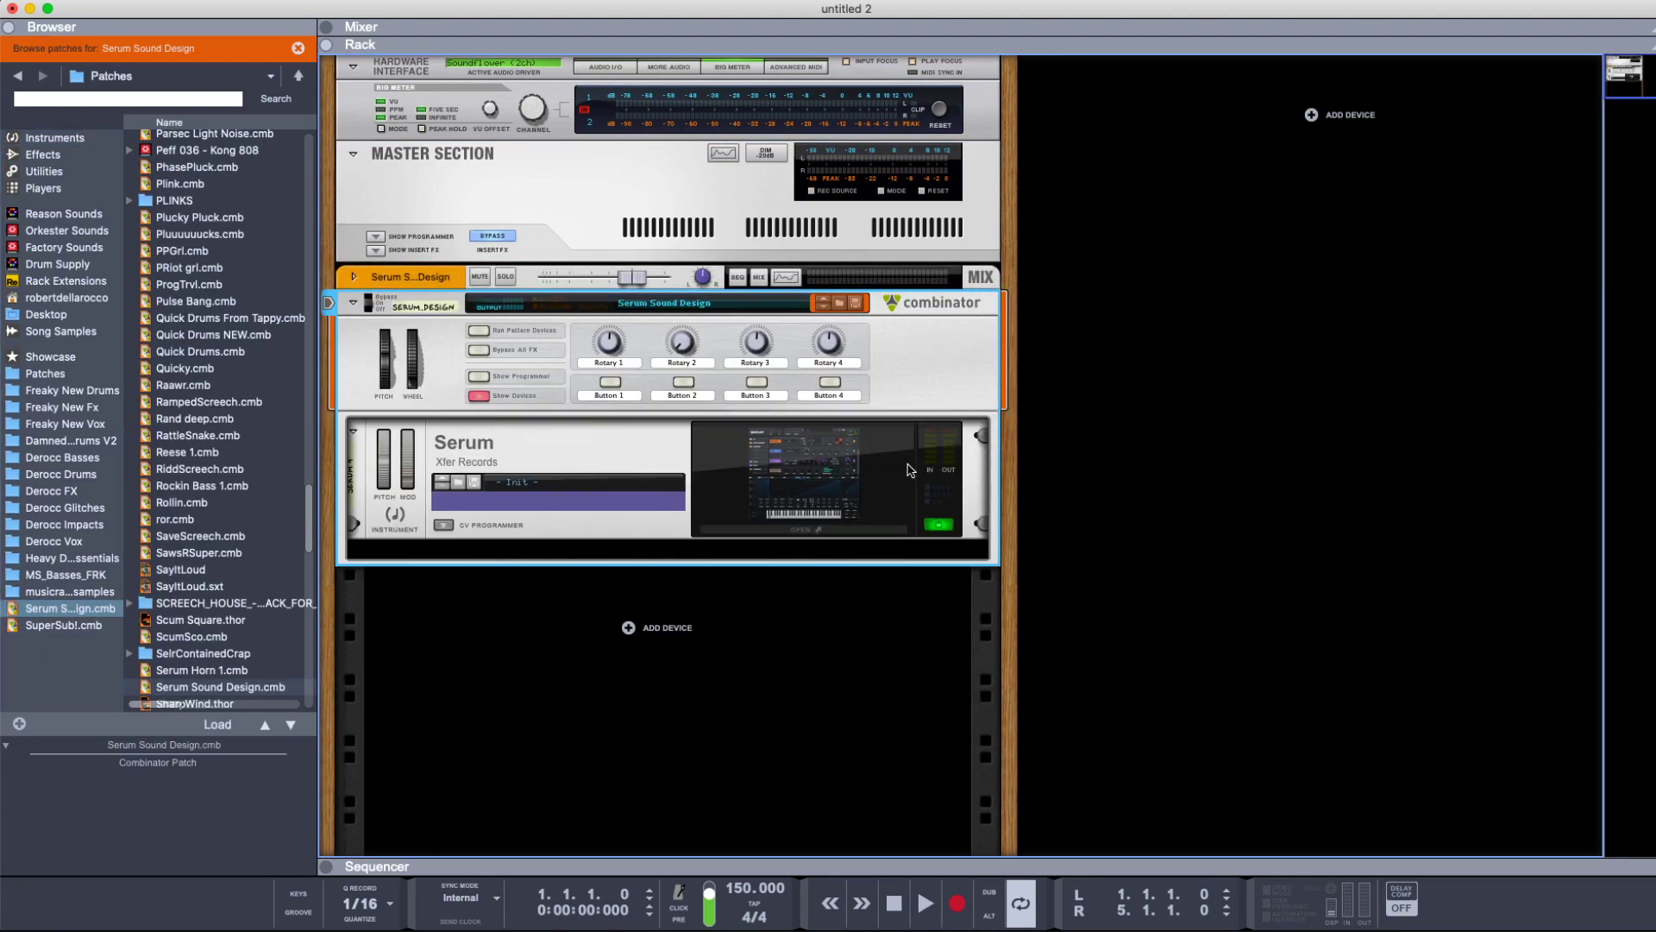
pyautogui.doubleClick(815, 470)
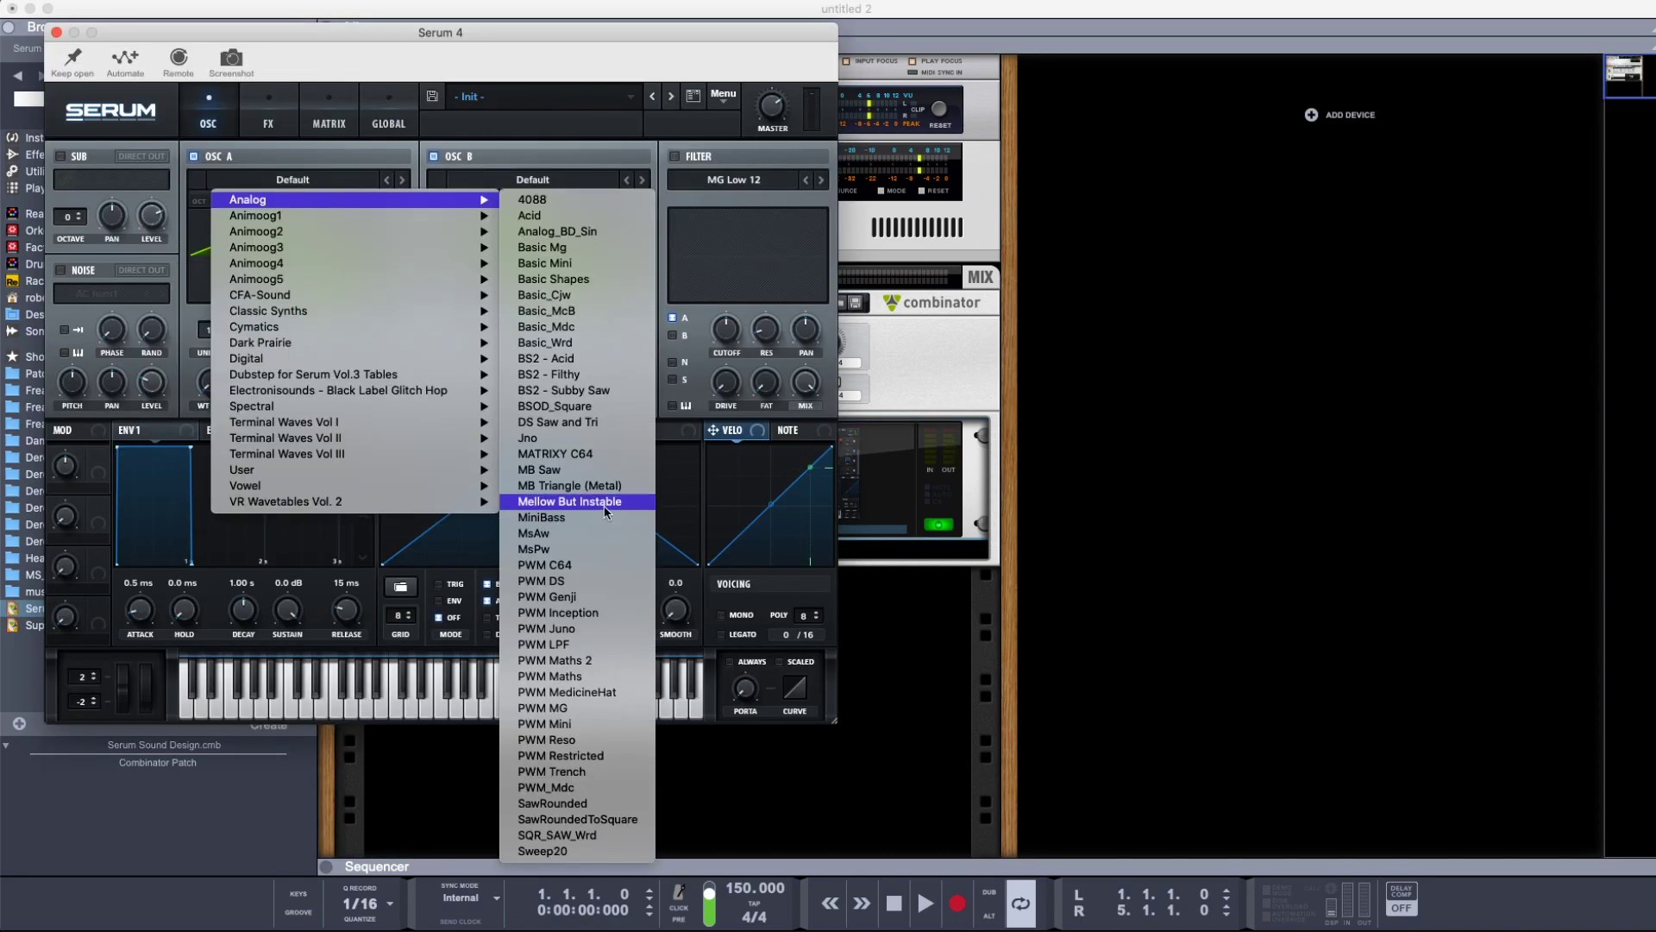
pyautogui.click(278, 392)
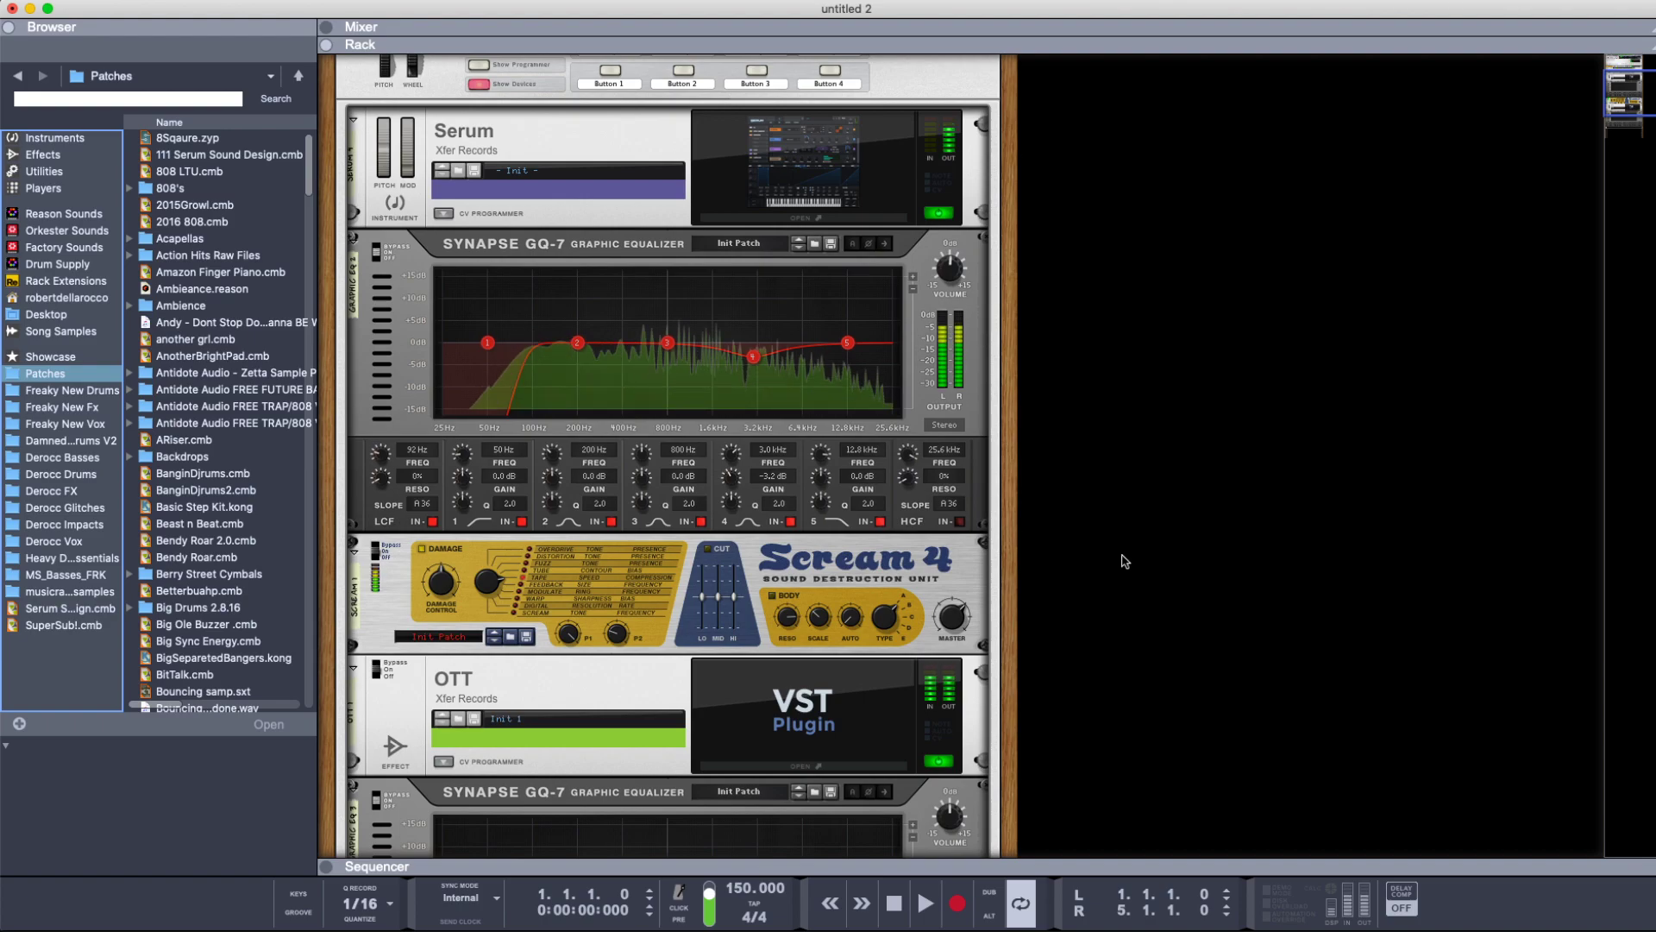
# - Add a second Serum Sound Design combinator below the first device chain and show its devices
pyautogui.scroll(-3, 1123, 562)
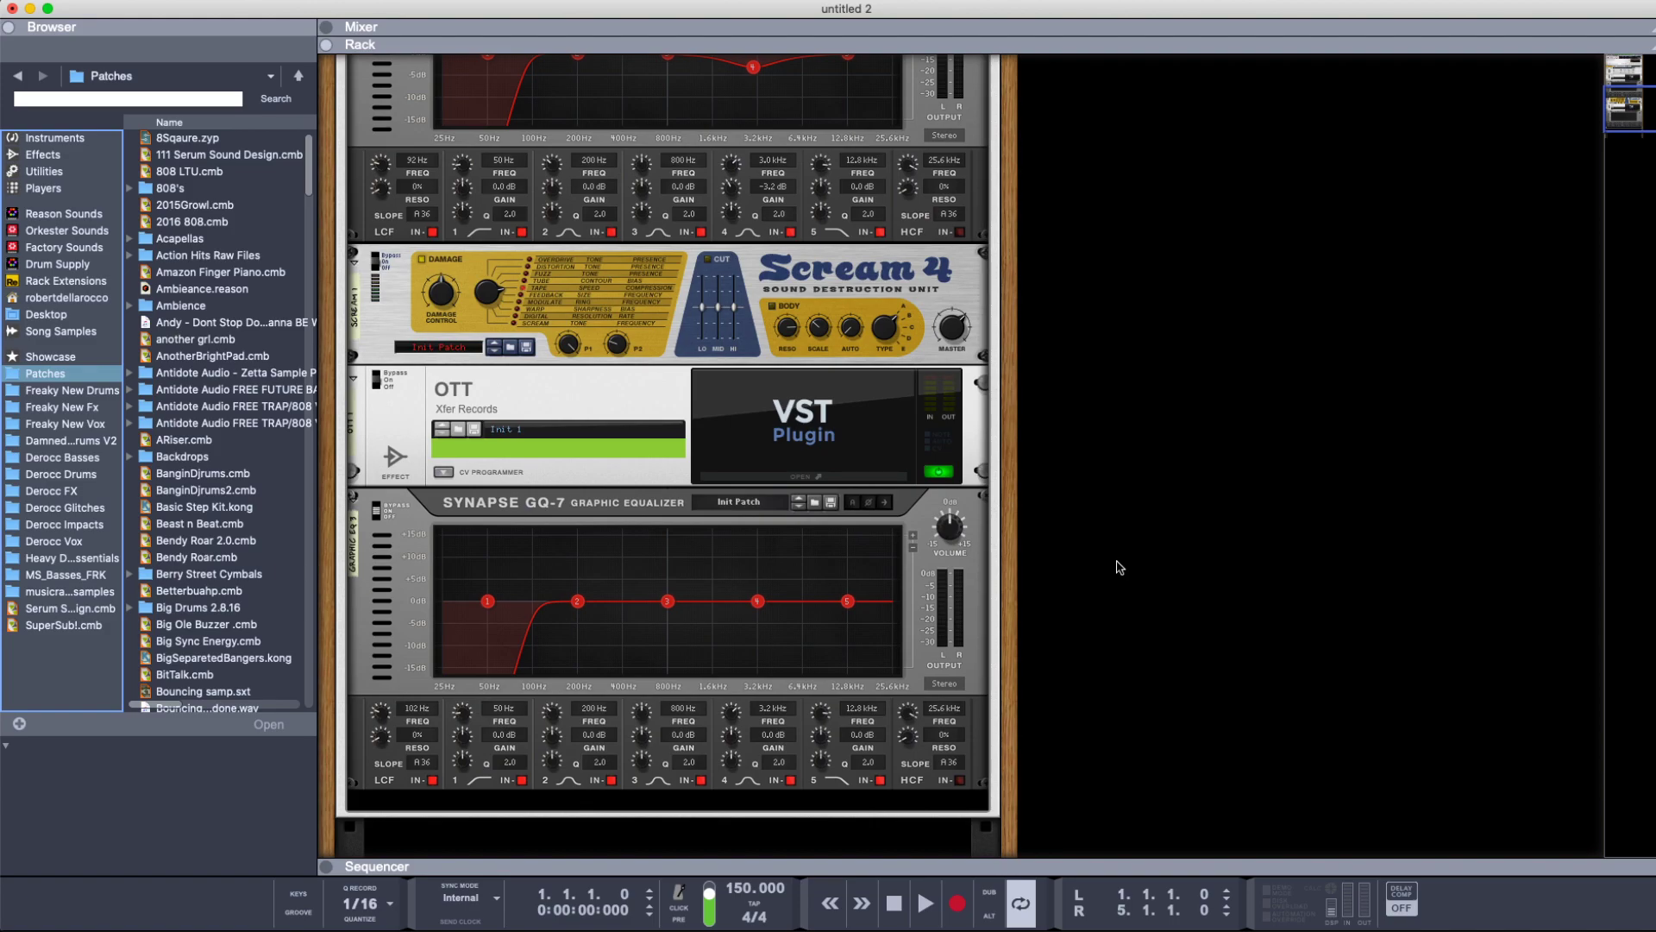
pyautogui.scroll(-1, 1119, 566)
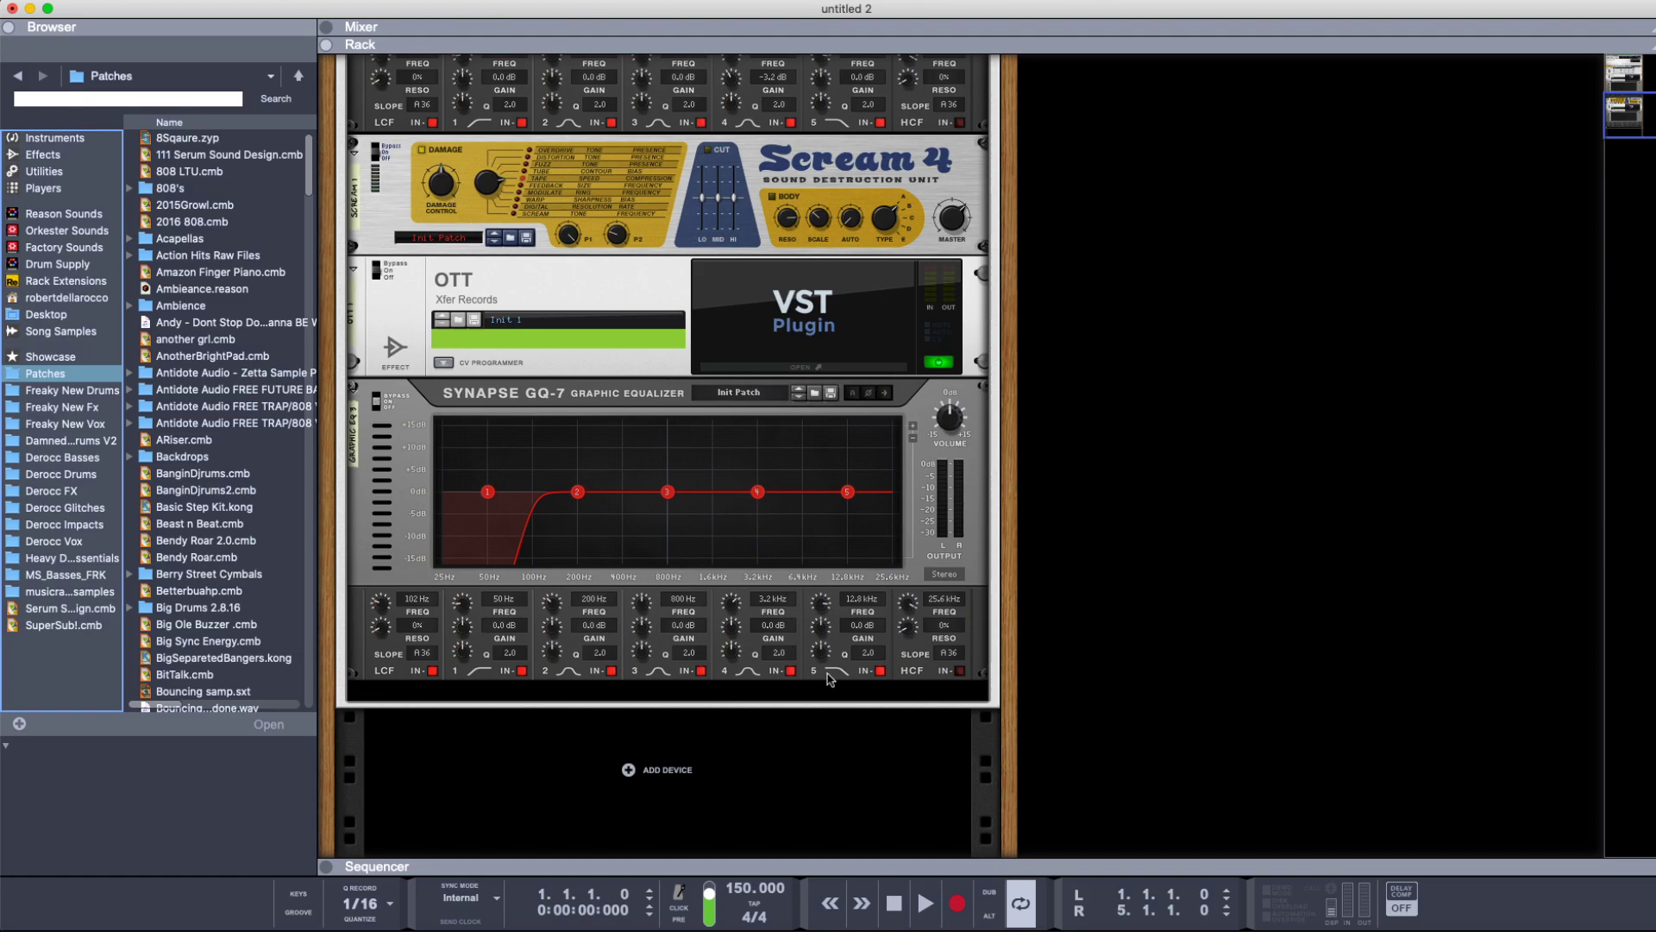
pyautogui.moveTo(69, 608); pyautogui.dragTo(681, 758)
pyautogui.click(479, 693)
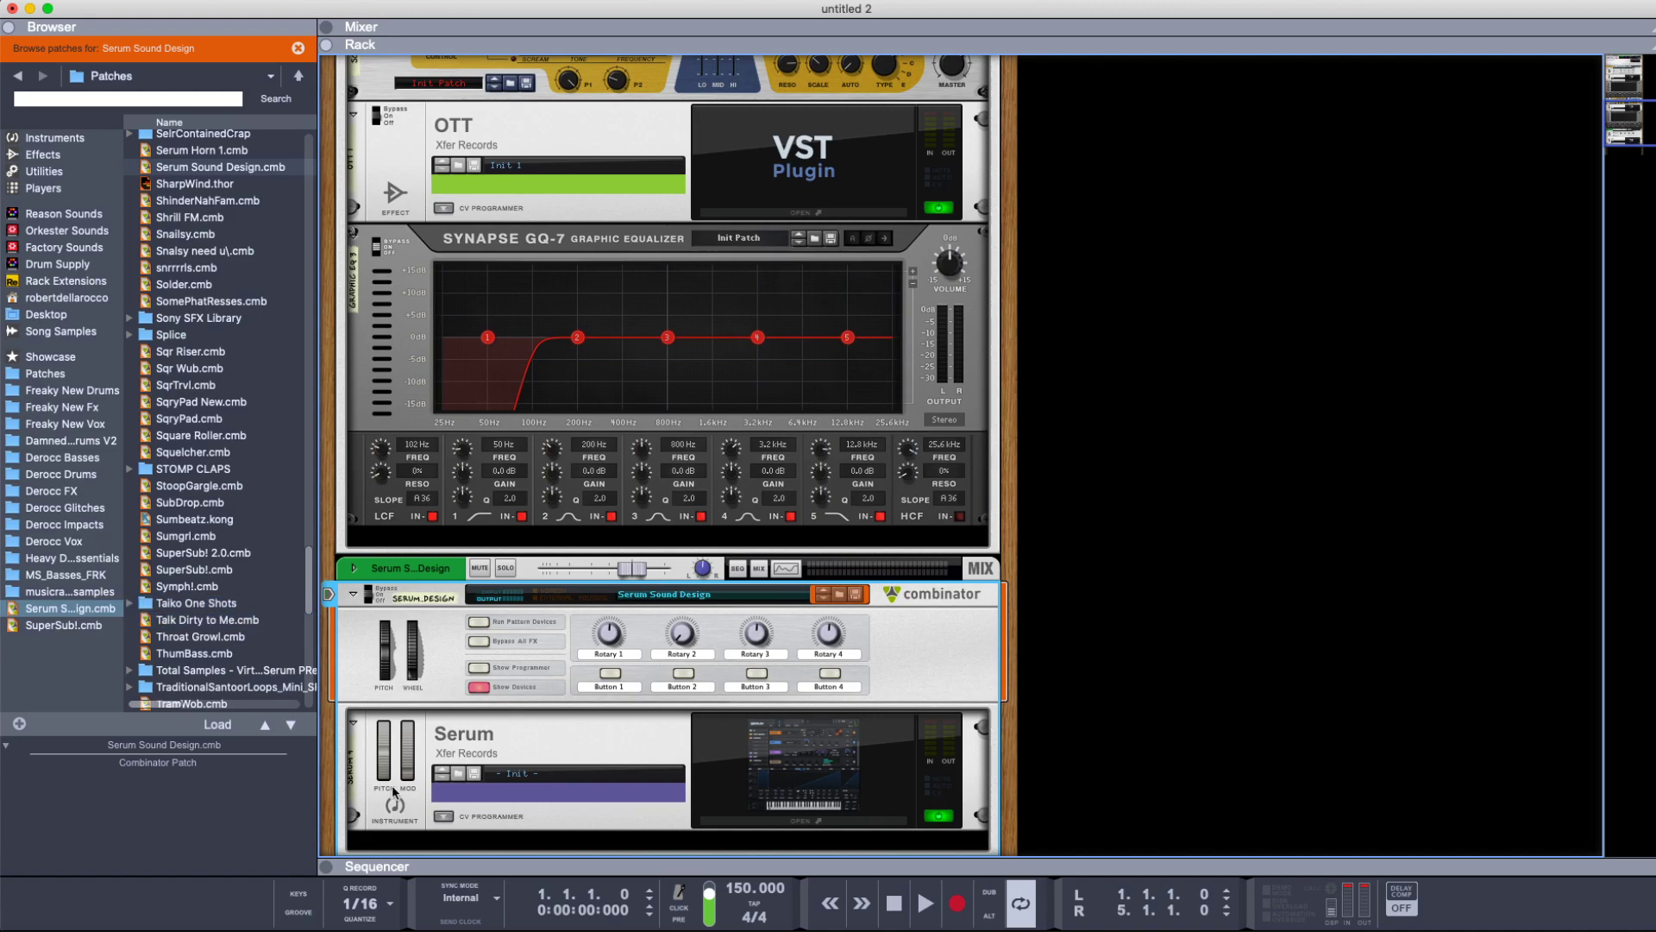
# - Create a built-in BV512 Digital Vocoder effect after Serum inside the second combinator
pyautogui.rightClick(544, 841)
pyautogui.moveTo(606, 595)
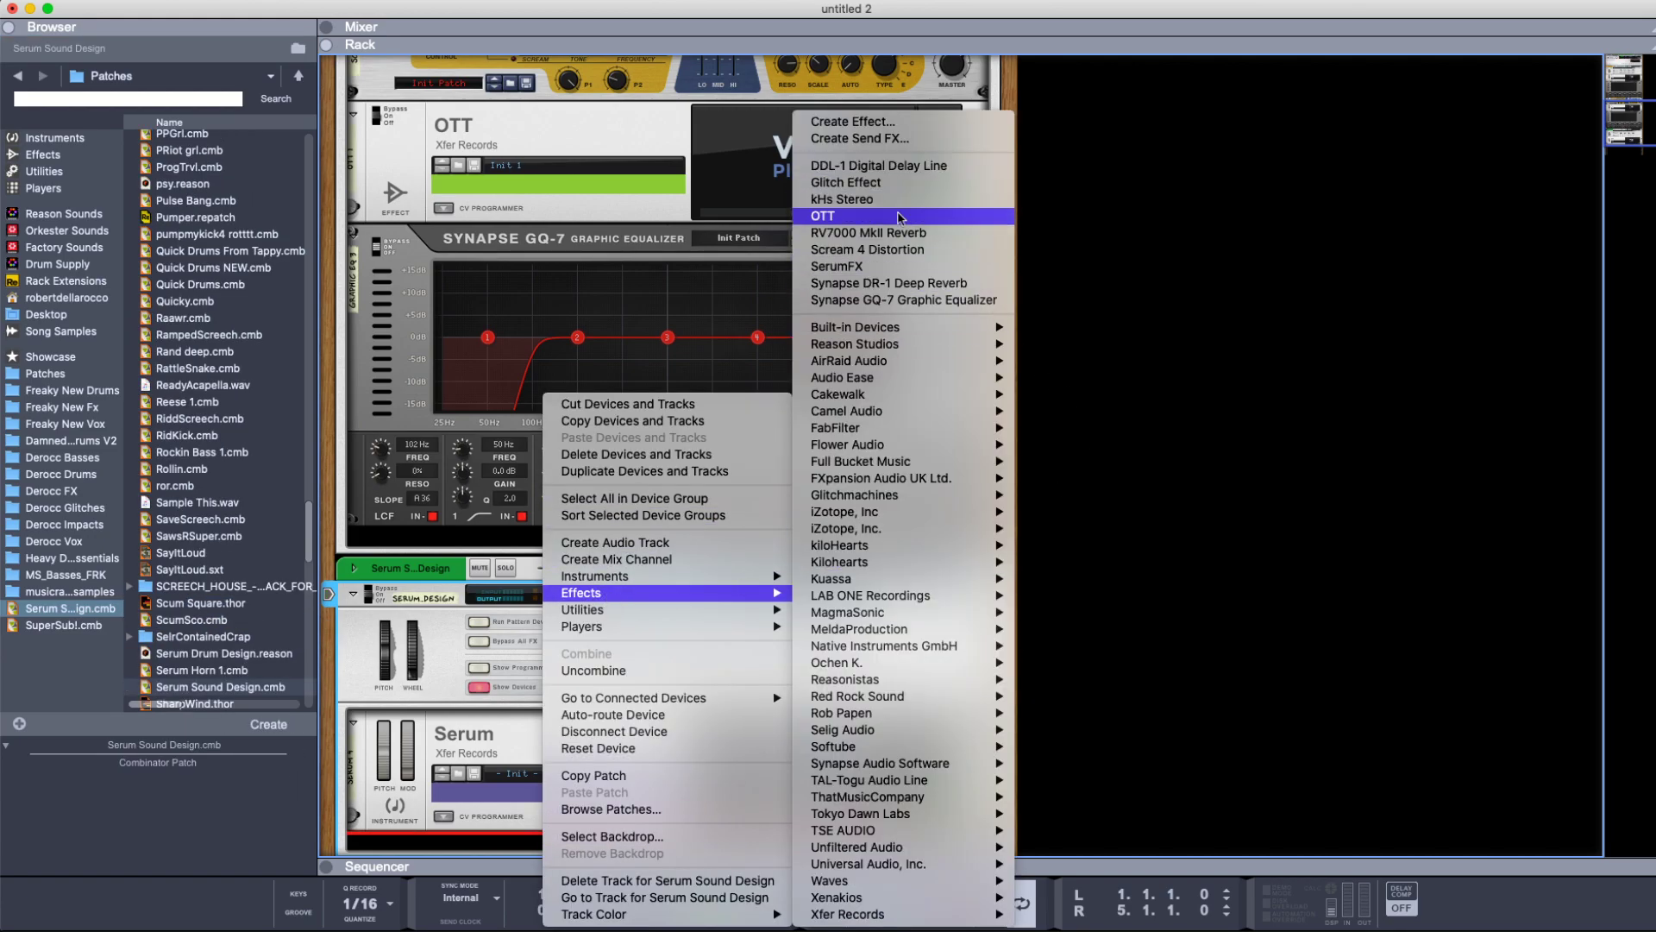
pyautogui.moveTo(874, 331)
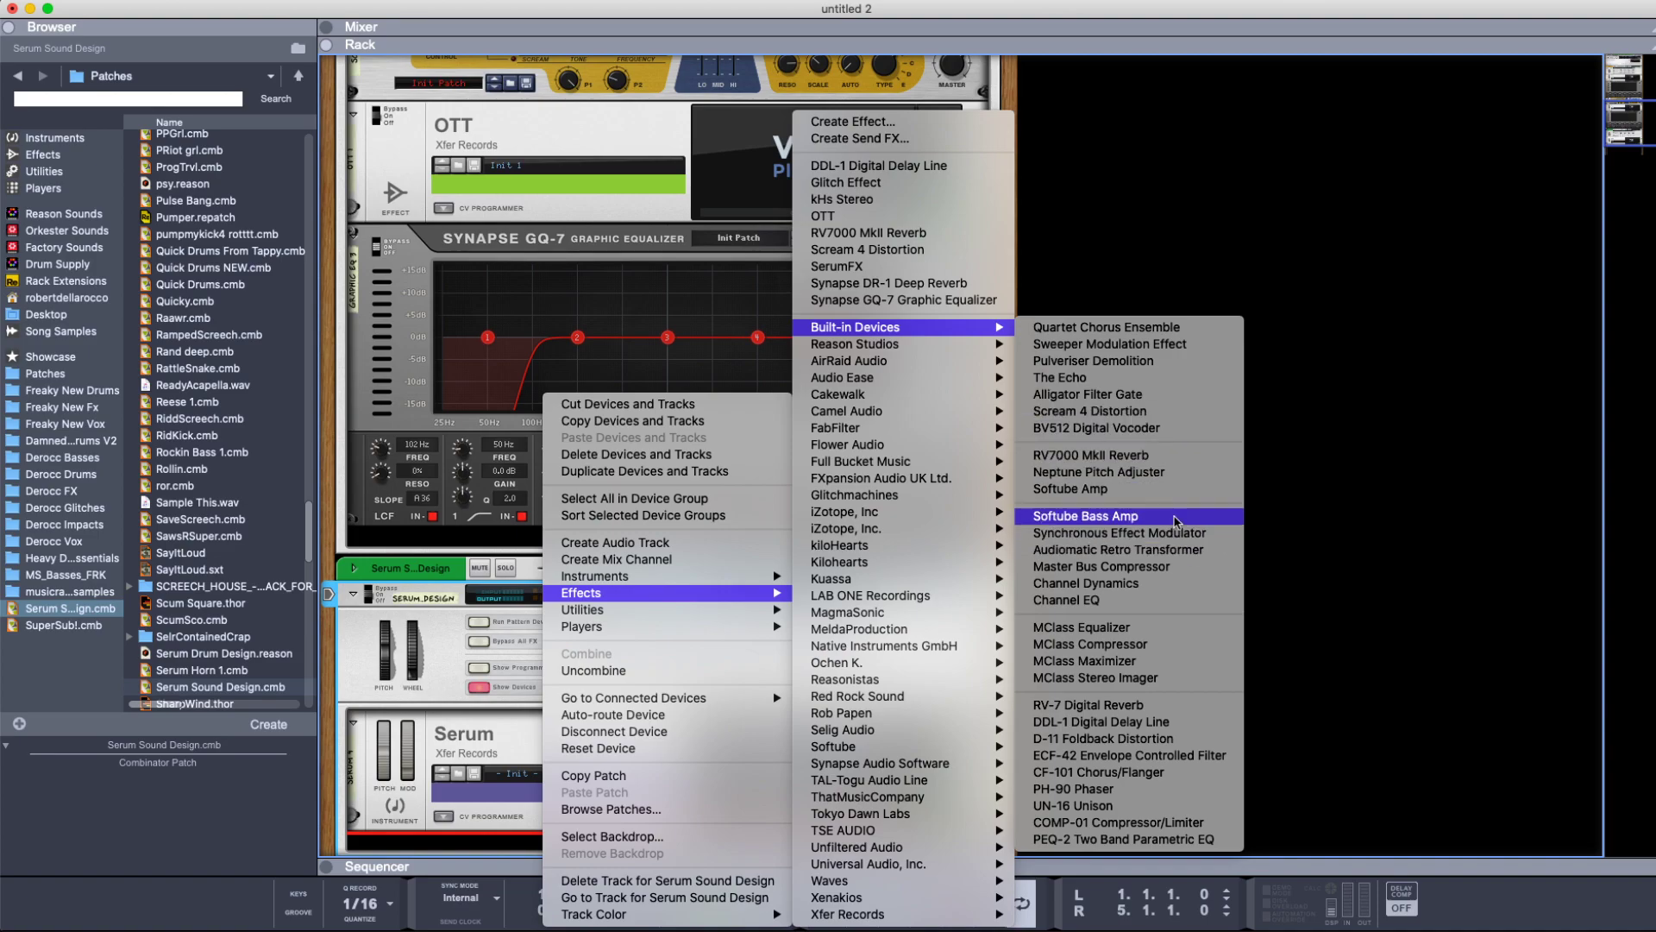
pyautogui.click(1151, 437)
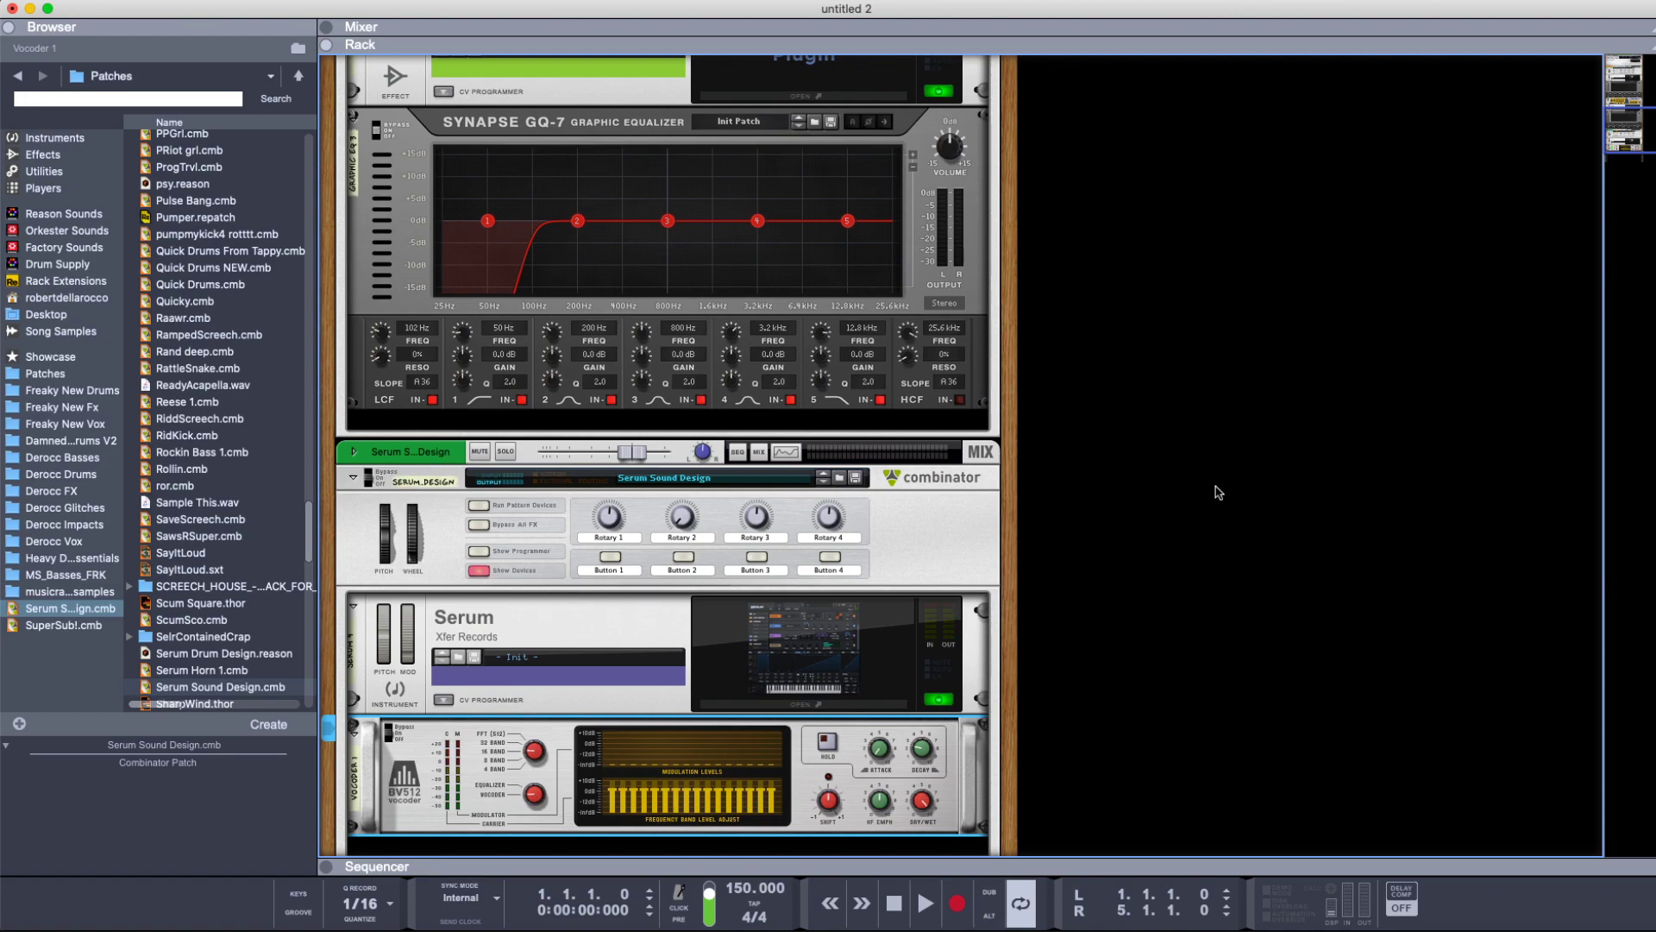
# - On the rear of the rack, route the first Serum mix channel's direct output to the BV512 vocoder's modulator input
pyautogui.press('Tab')
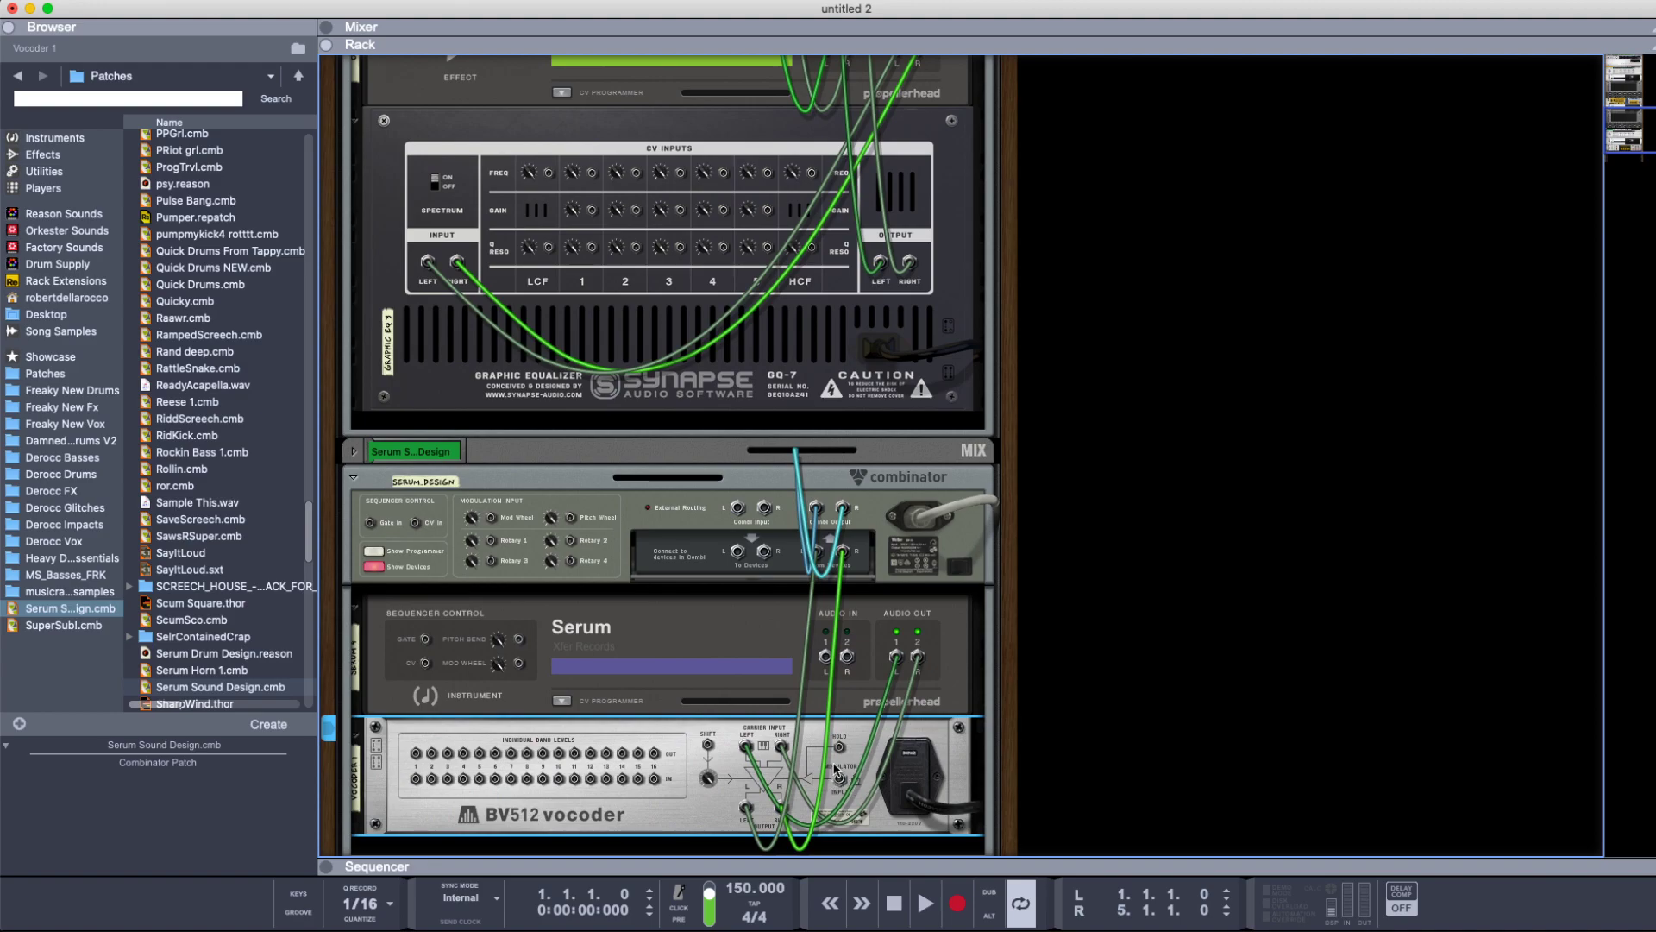
pyautogui.click(352, 452)
pyautogui.scroll(10, 384, 287)
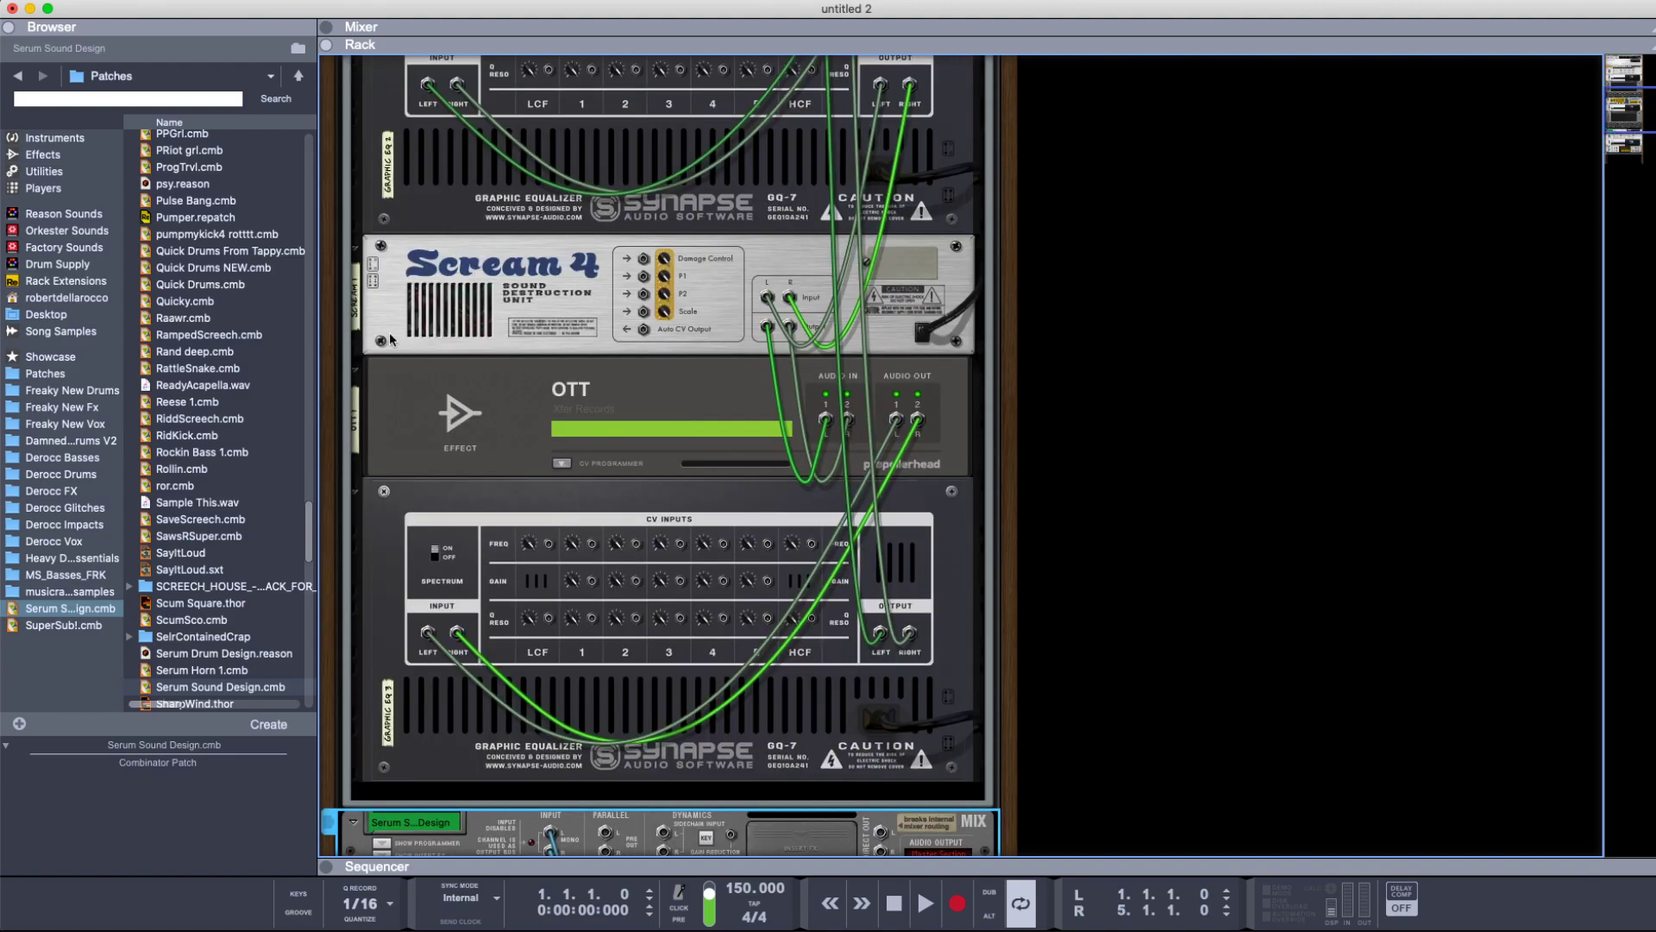
pyautogui.click(356, 179)
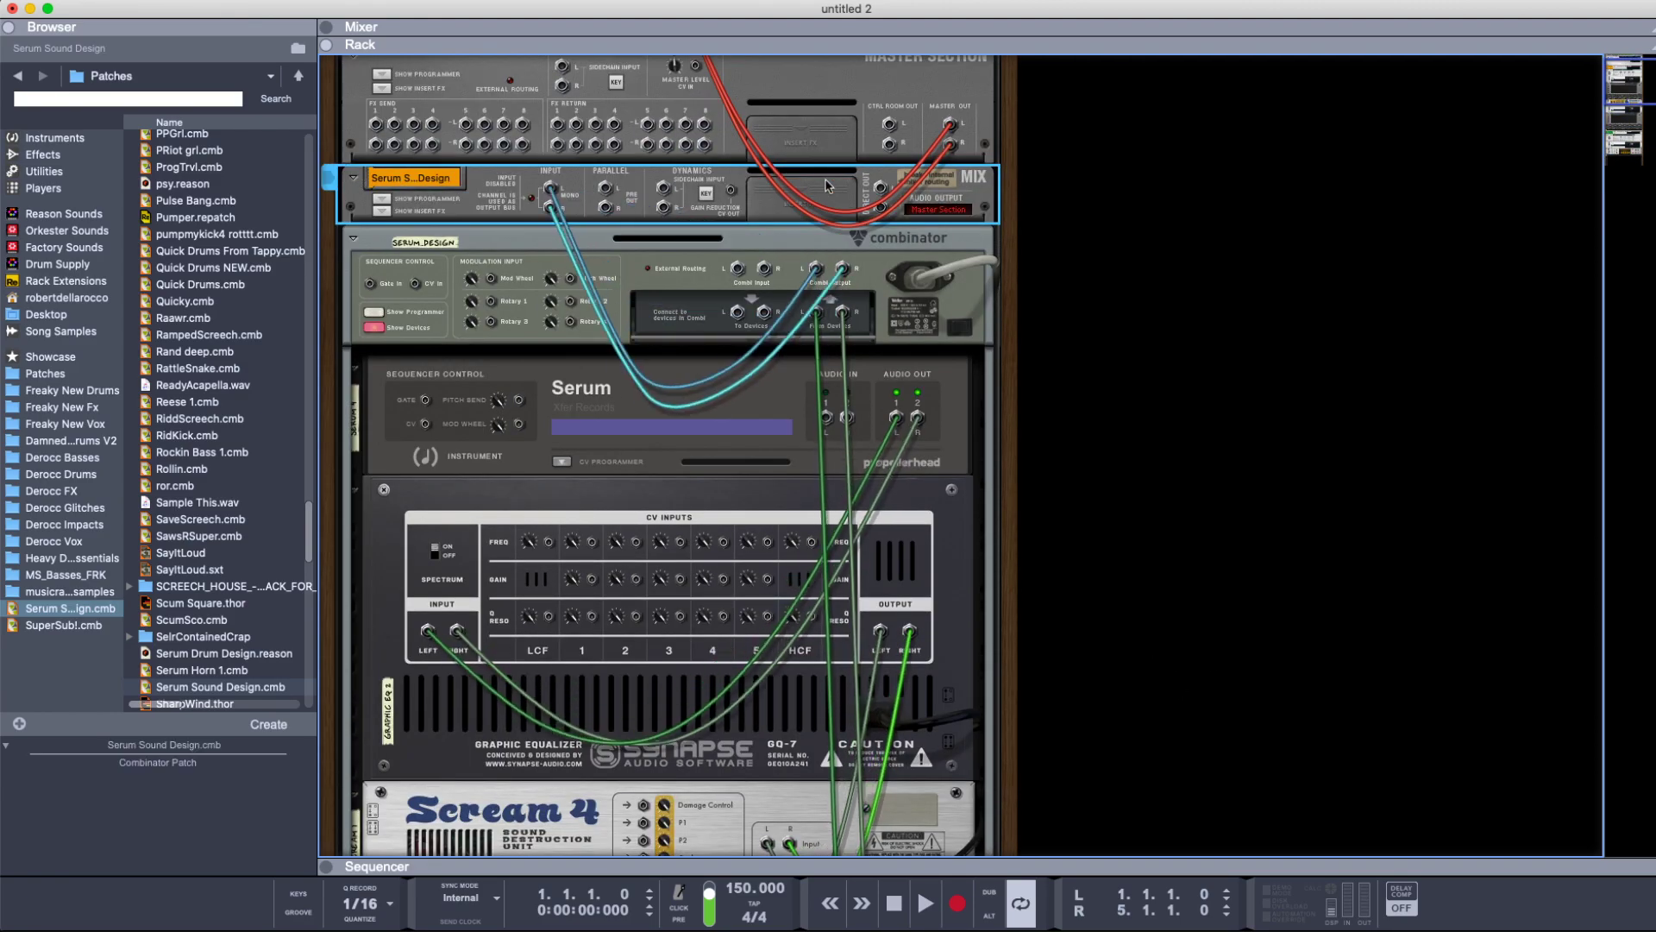
pyautogui.moveTo(879, 191); pyautogui.dragTo(876, 666)
pyautogui.press('Tab')
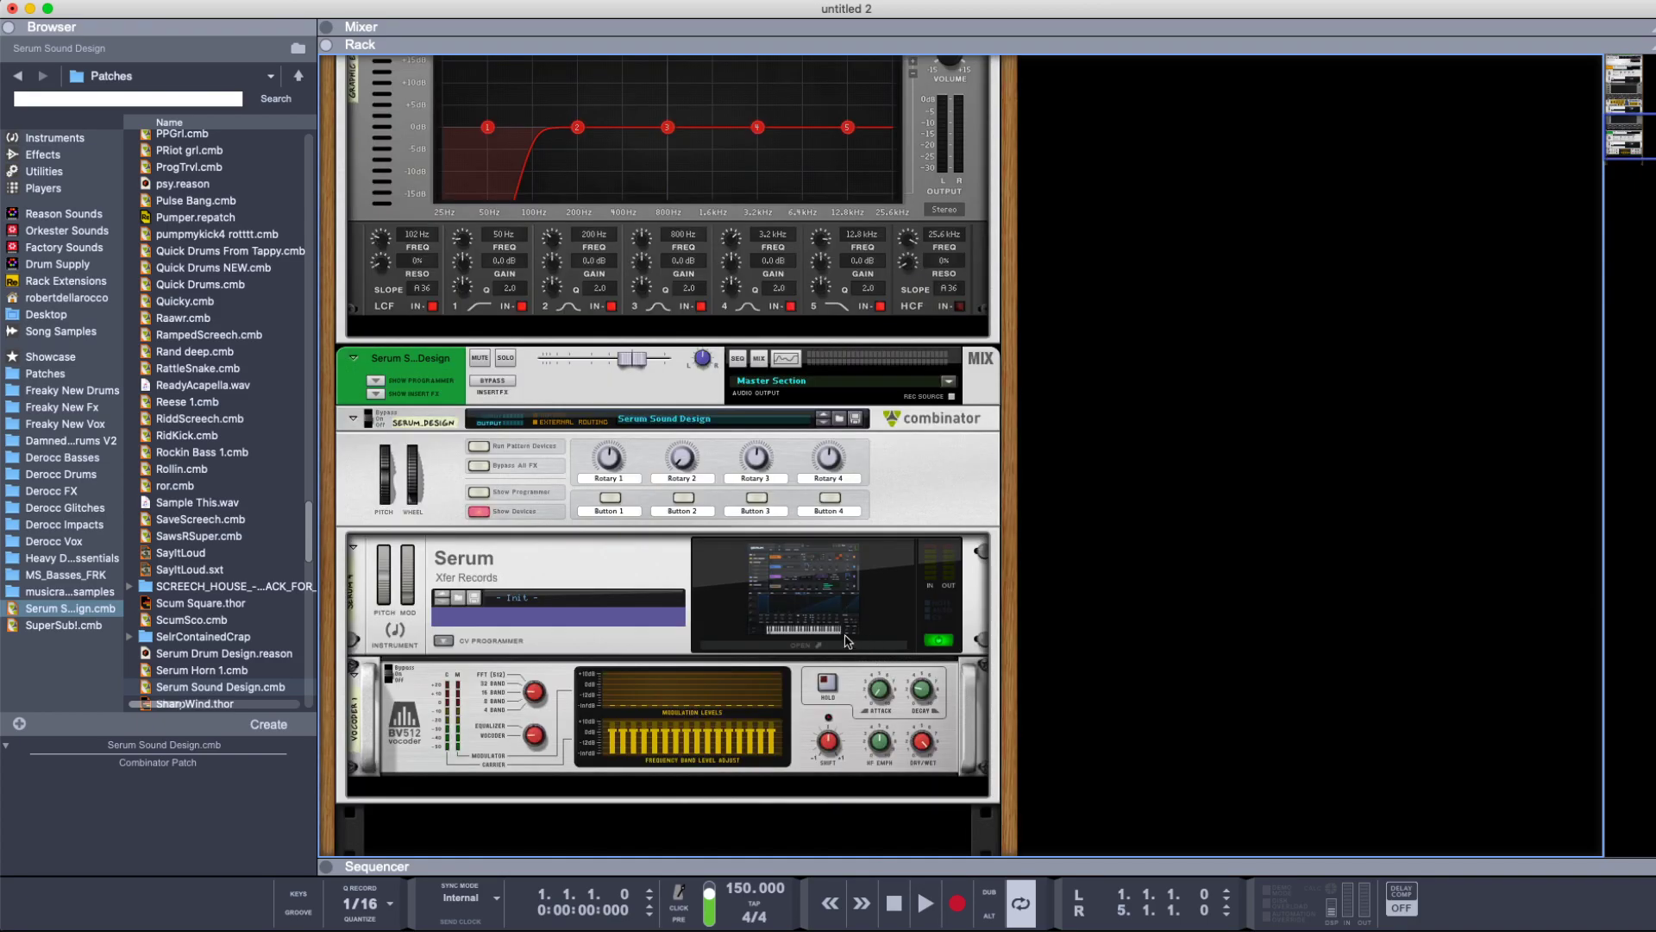
# - In the sequencer, set the snap grid to 1/8 and move the right loop locator to bar 3
pyautogui.press('F7')
pyautogui.click(670, 91)
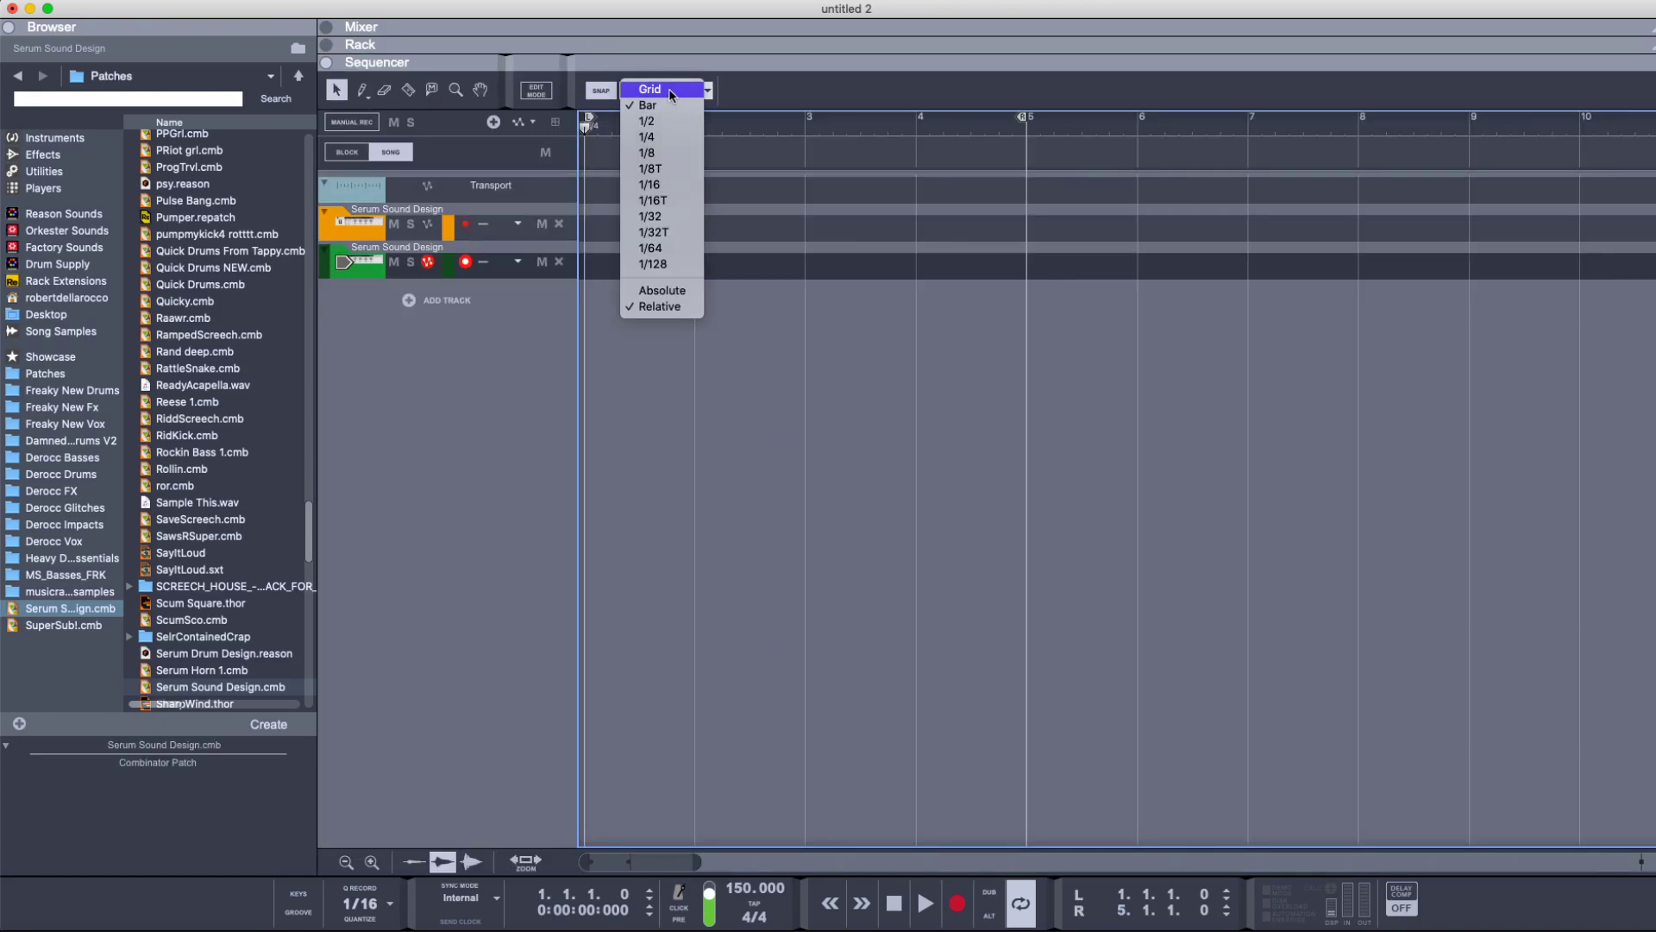
pyautogui.click(649, 153)
pyautogui.moveTo(1023, 118); pyautogui.dragTo(806, 134)
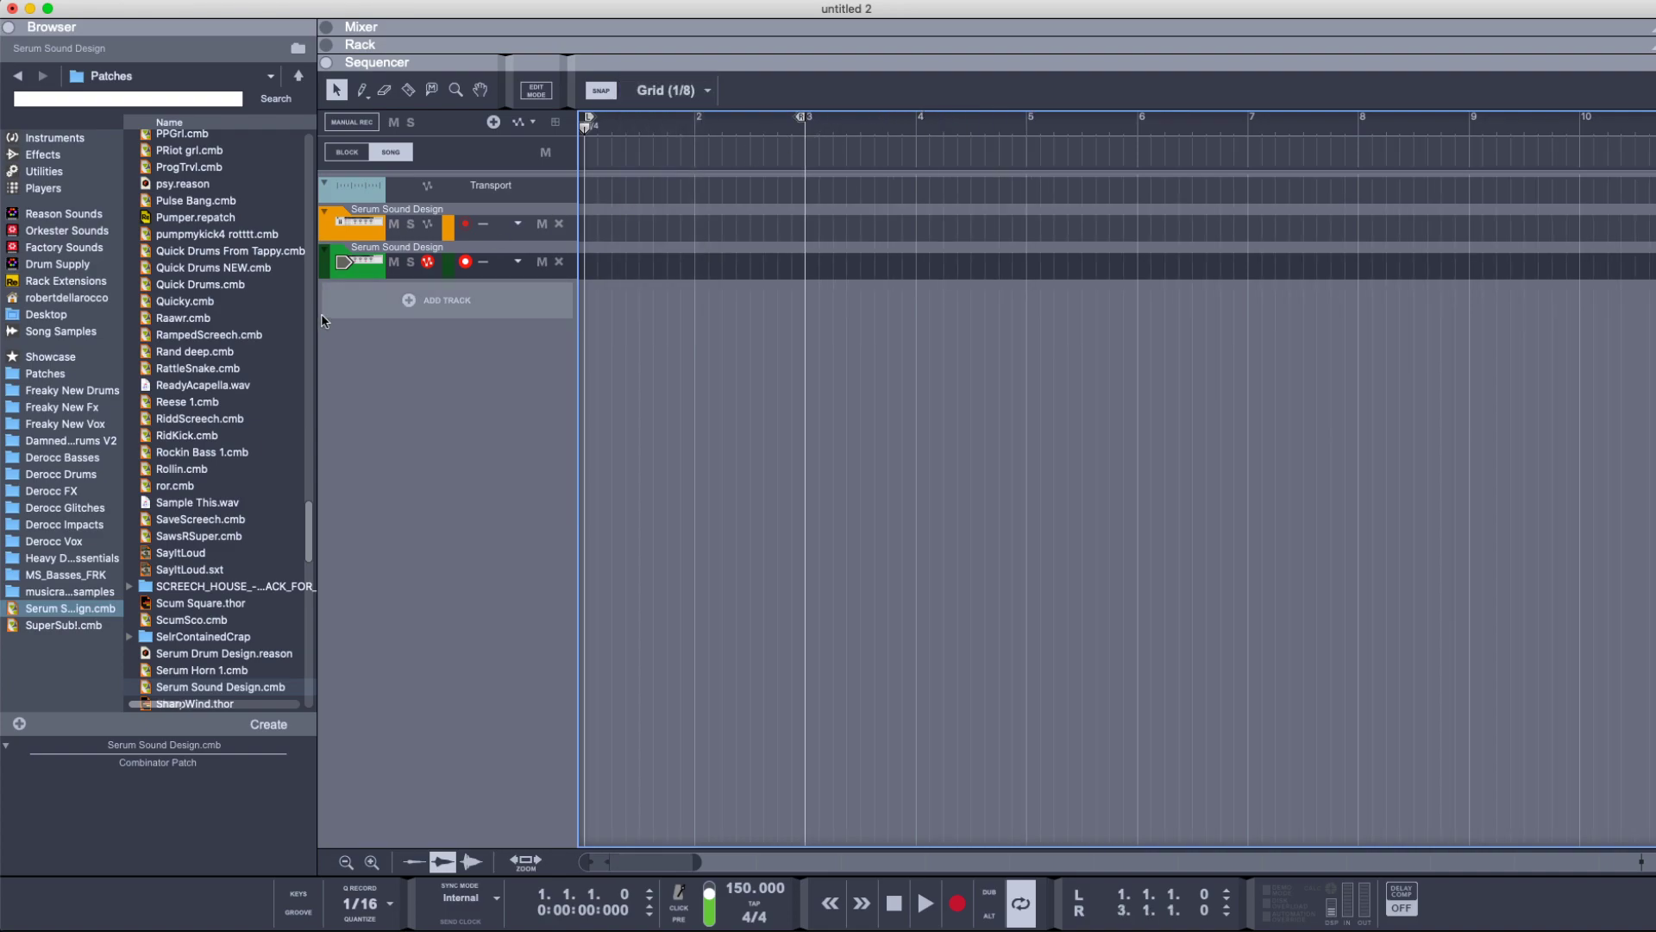
# - Draw a one-bar clip at bar 1 on the second Serum Sound Design track and open it for note editing
pyautogui.scroll(3, 651, 299)
pyautogui.scroll(2, 649, 331)
pyautogui.hscroll(-1, 649, 334)
pyautogui.moveTo(608, 362); pyautogui.dragTo(740, 356)
pyautogui.doubleClick(728, 356)
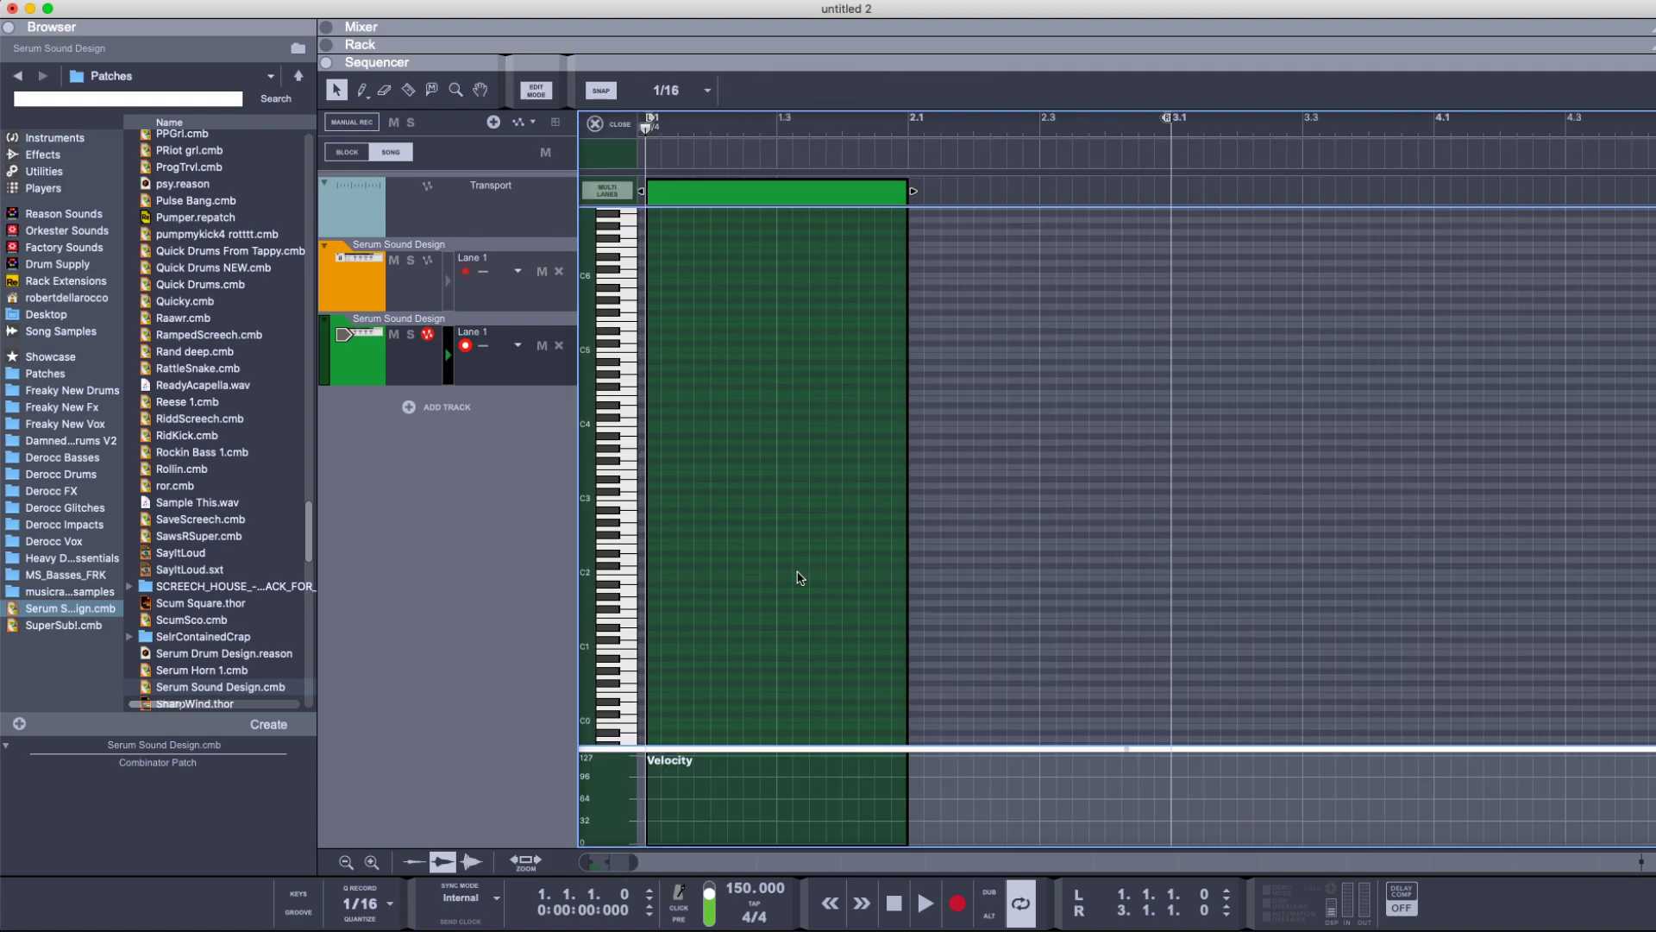
# - Fill the clip with a chord of one-bar notes on E1, B1, E2, G2, B2, E3 and G3
pyautogui.moveTo(656, 619)
pyautogui.mouseDown()
pyautogui.moveTo(842, 621)
pyautogui.moveTo(828, 510)
pyautogui.mouseUp()
pyautogui.moveTo(828, 511); pyautogui.dragTo(822, 457)
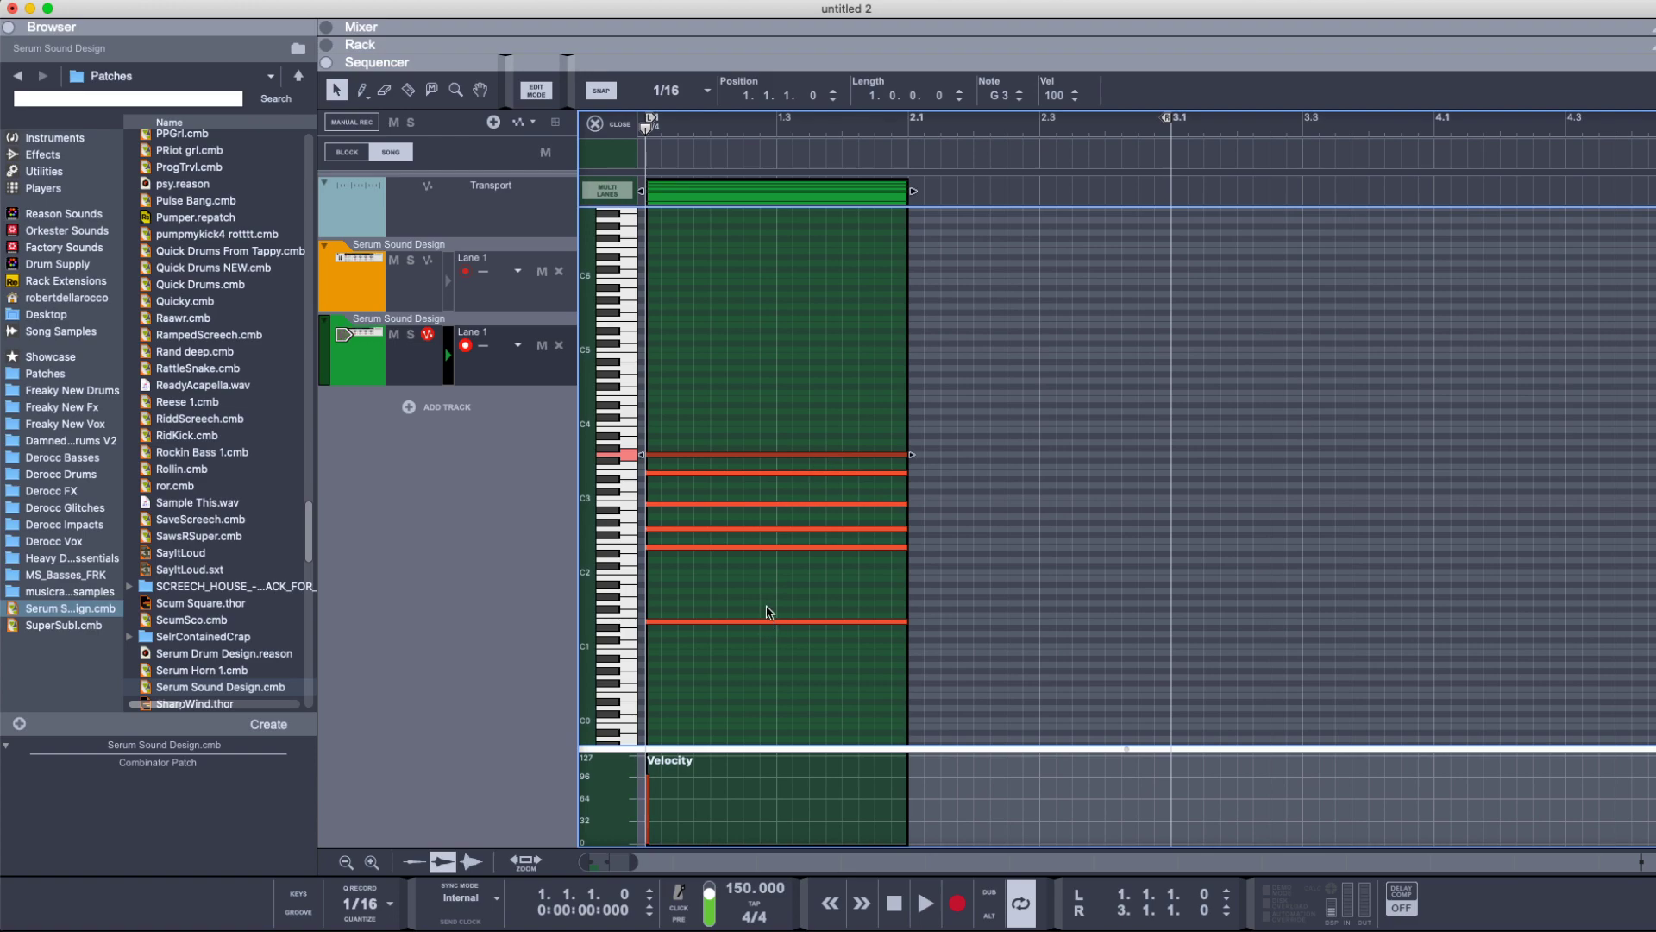
pyautogui.moveTo(741, 620); pyautogui.dragTo(731, 580)
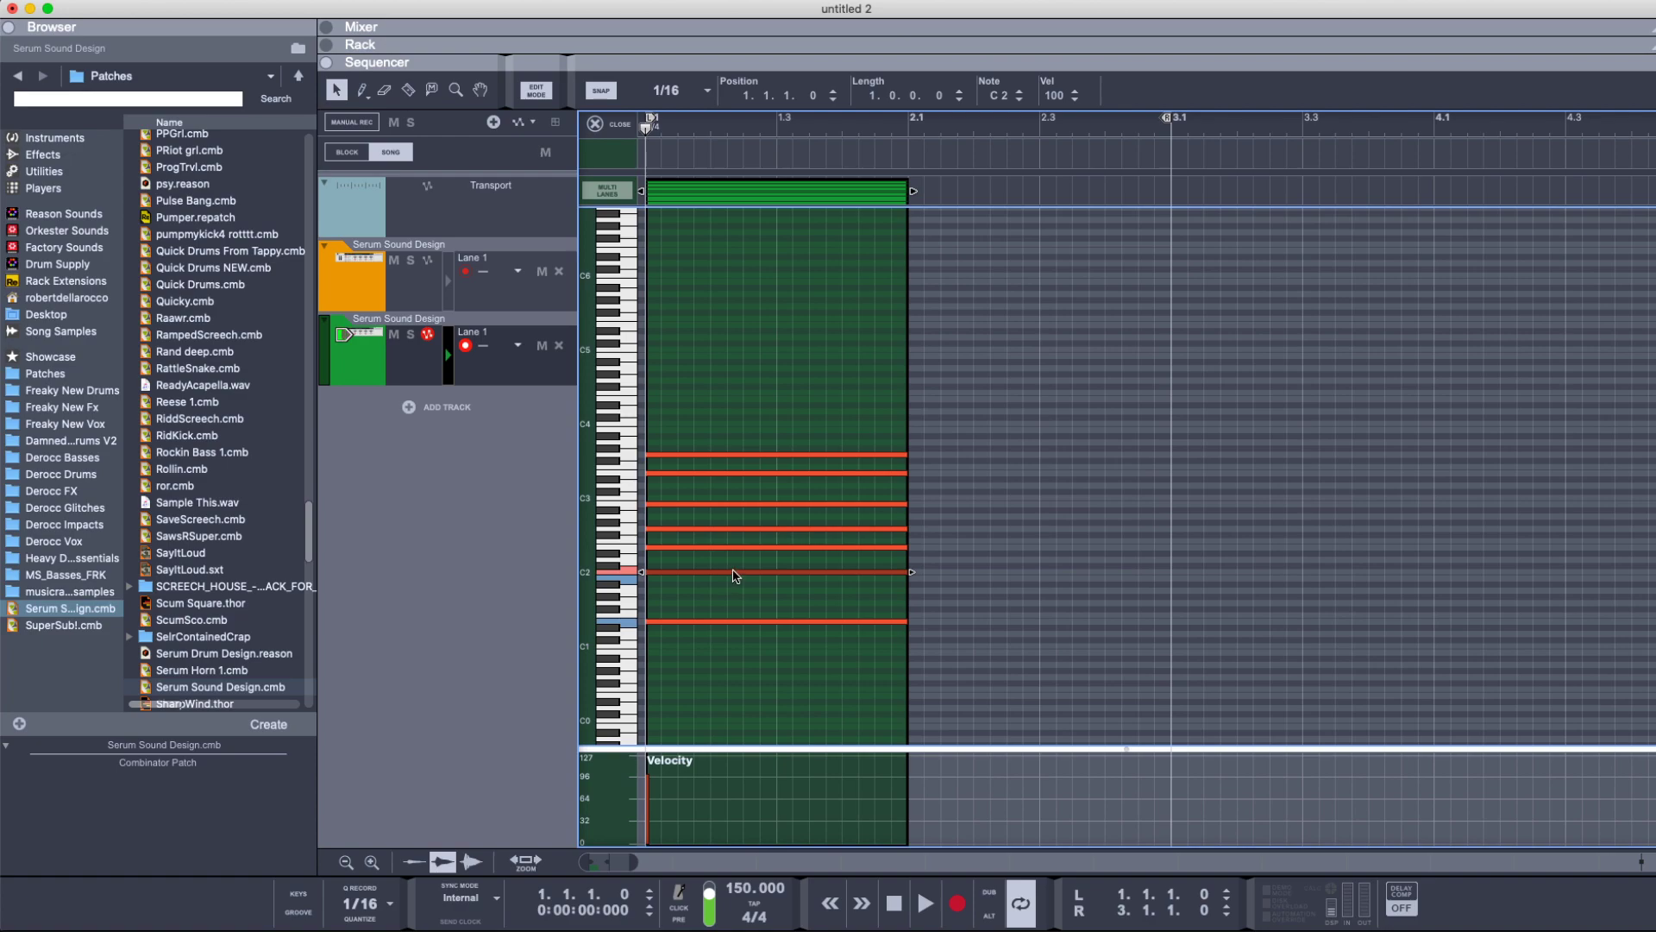
pyautogui.press('Down')
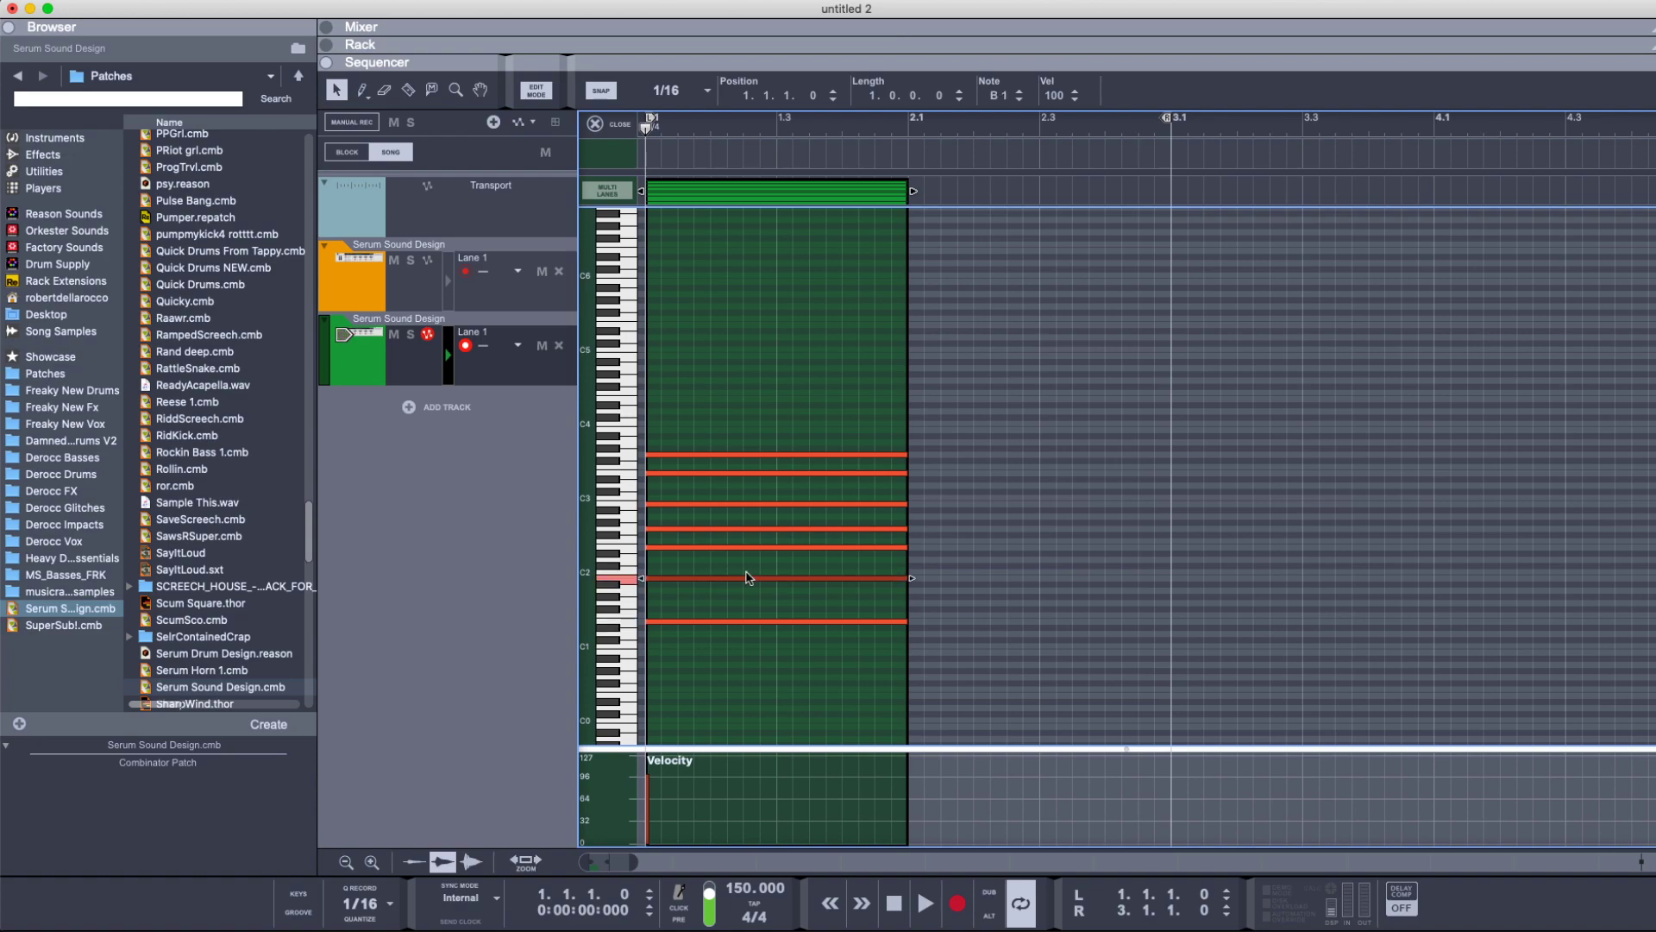
# - Copy the chord clip to bar 1 of the first Serum track, delete every note except E1, and play it back
pyautogui.press('Escape')
pyautogui.moveTo(665, 370); pyautogui.dragTo(664, 299)
pyautogui.doubleClick(669, 305)
pyautogui.moveTo(774, 375); pyautogui.dragTo(774, 372)
pyautogui.press('Delete')
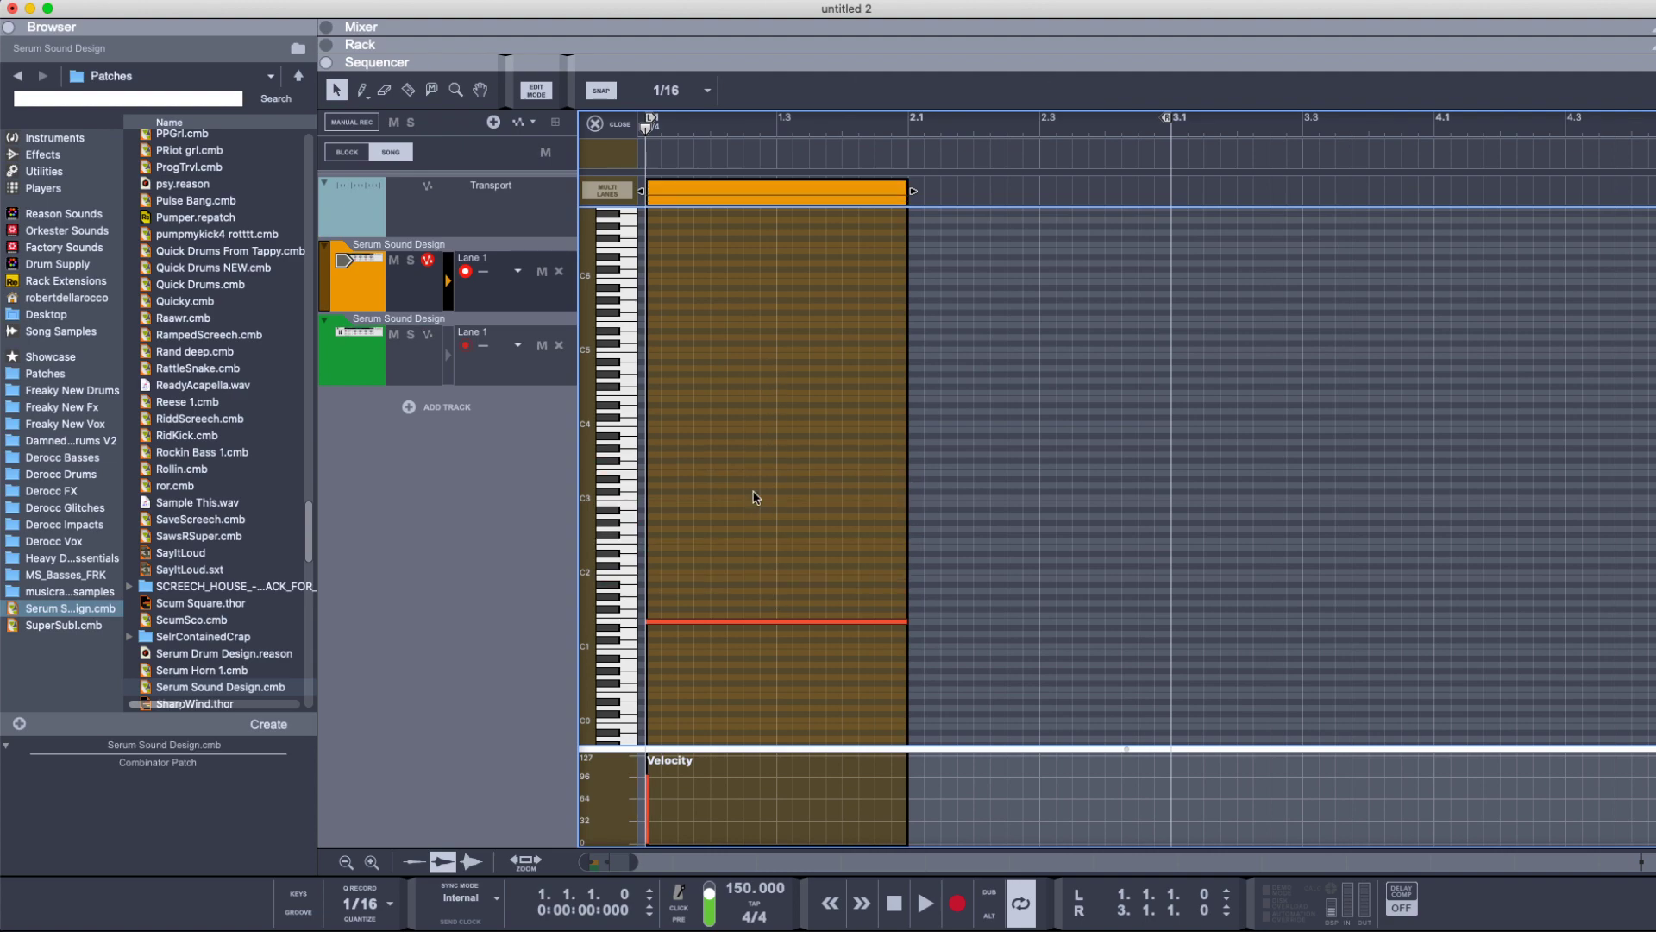
pyautogui.press('space')
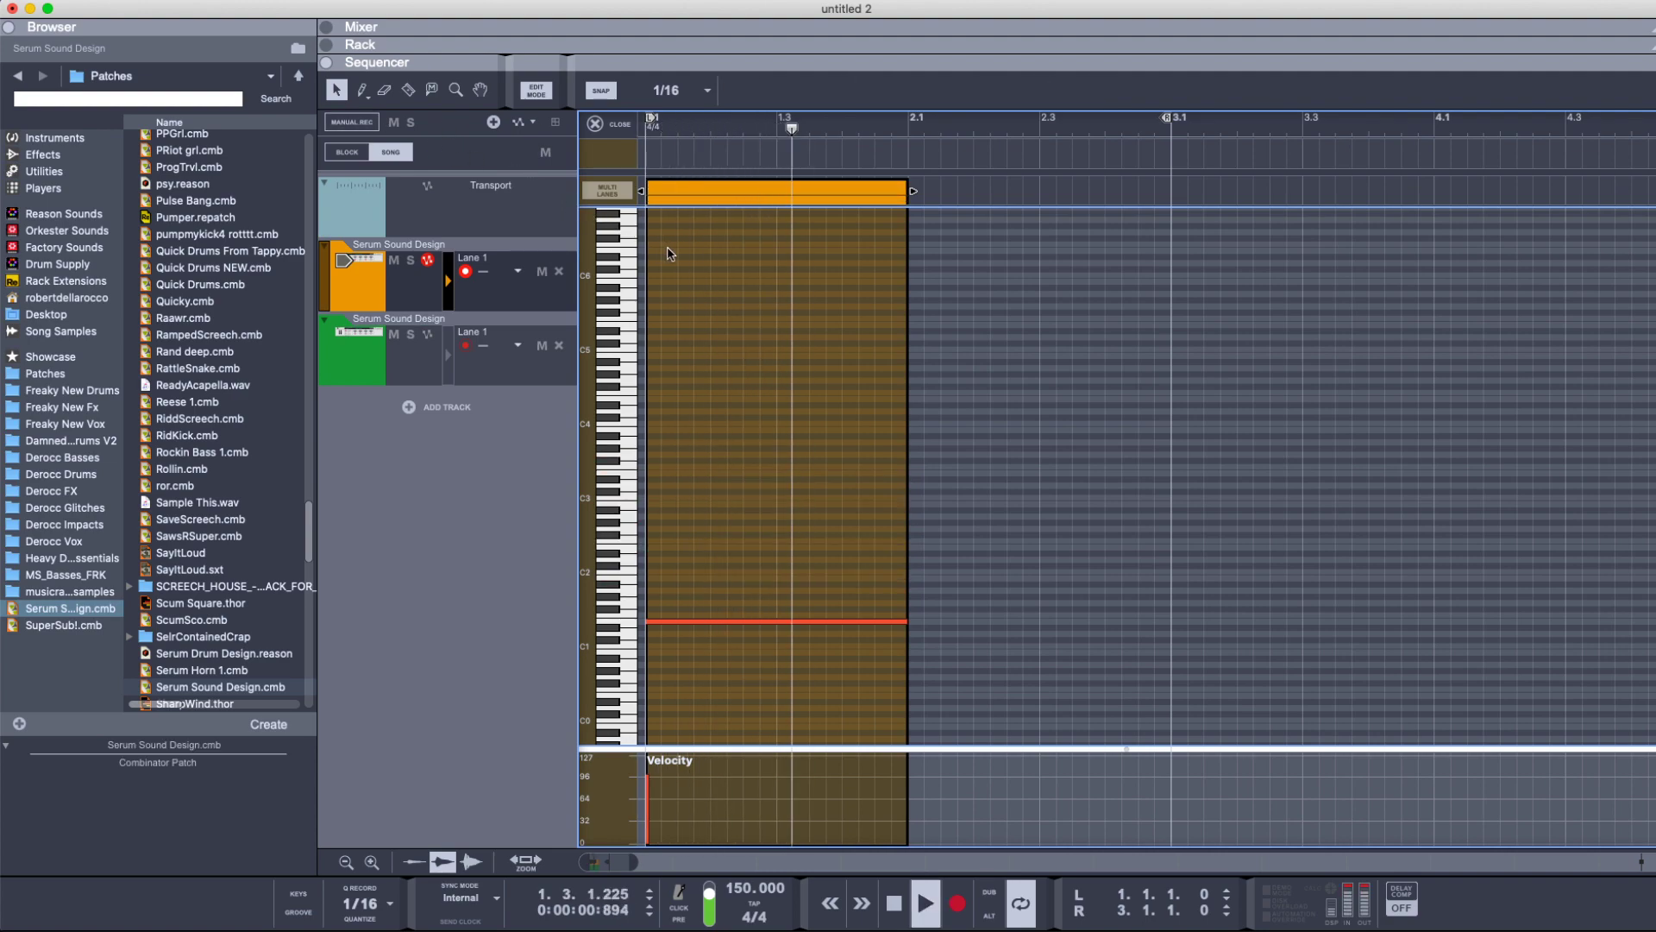
pyautogui.press('Escape')
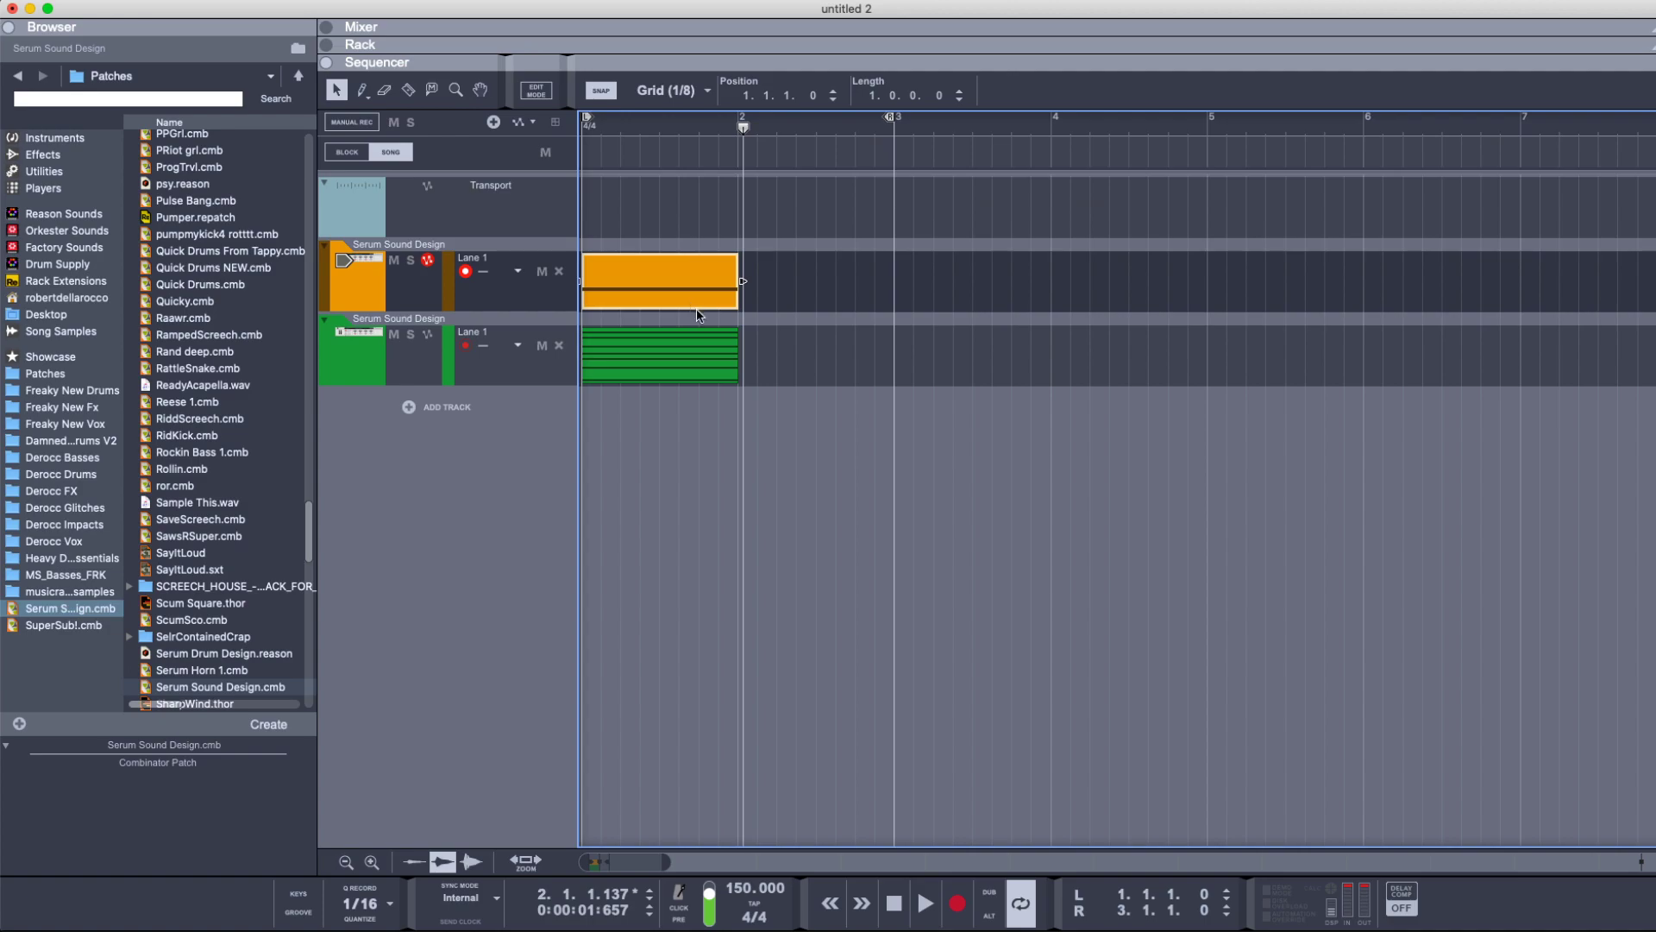
# - Duplicate the bar 1 clips on both Serum tracks into bar 2
pyautogui.press('F8')
pyautogui.press('F5')
pyautogui.press('F6')
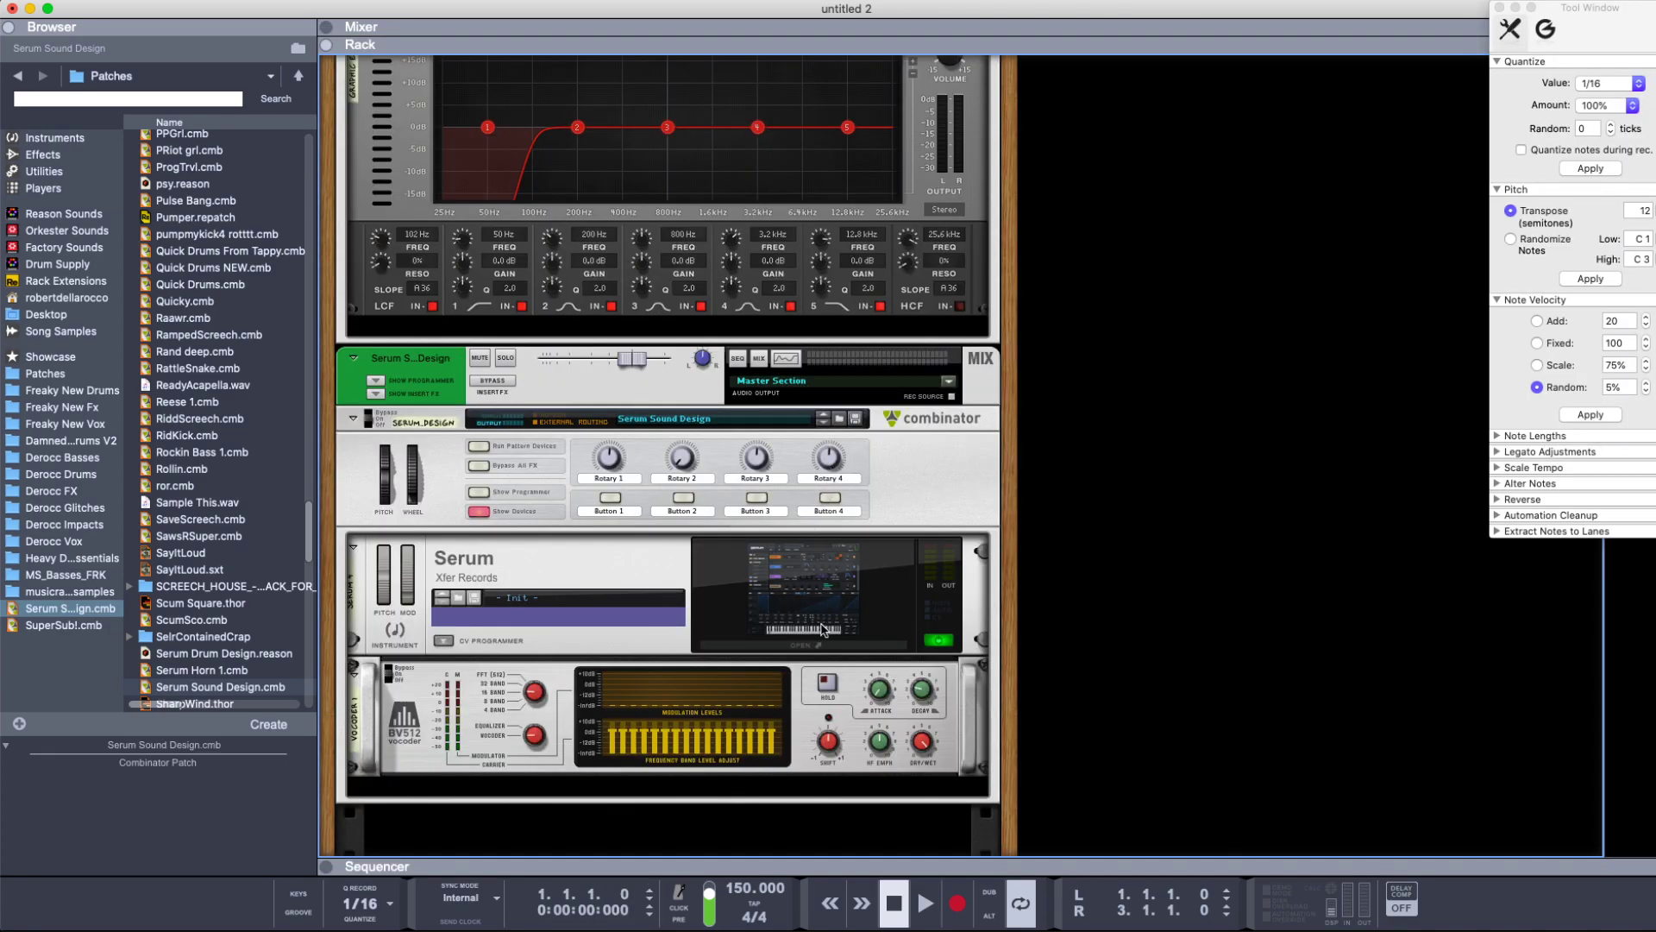
pyautogui.press('F7')
pyautogui.moveTo(820, 177); pyautogui.dragTo(646, 390)
pyautogui.press('super+d')
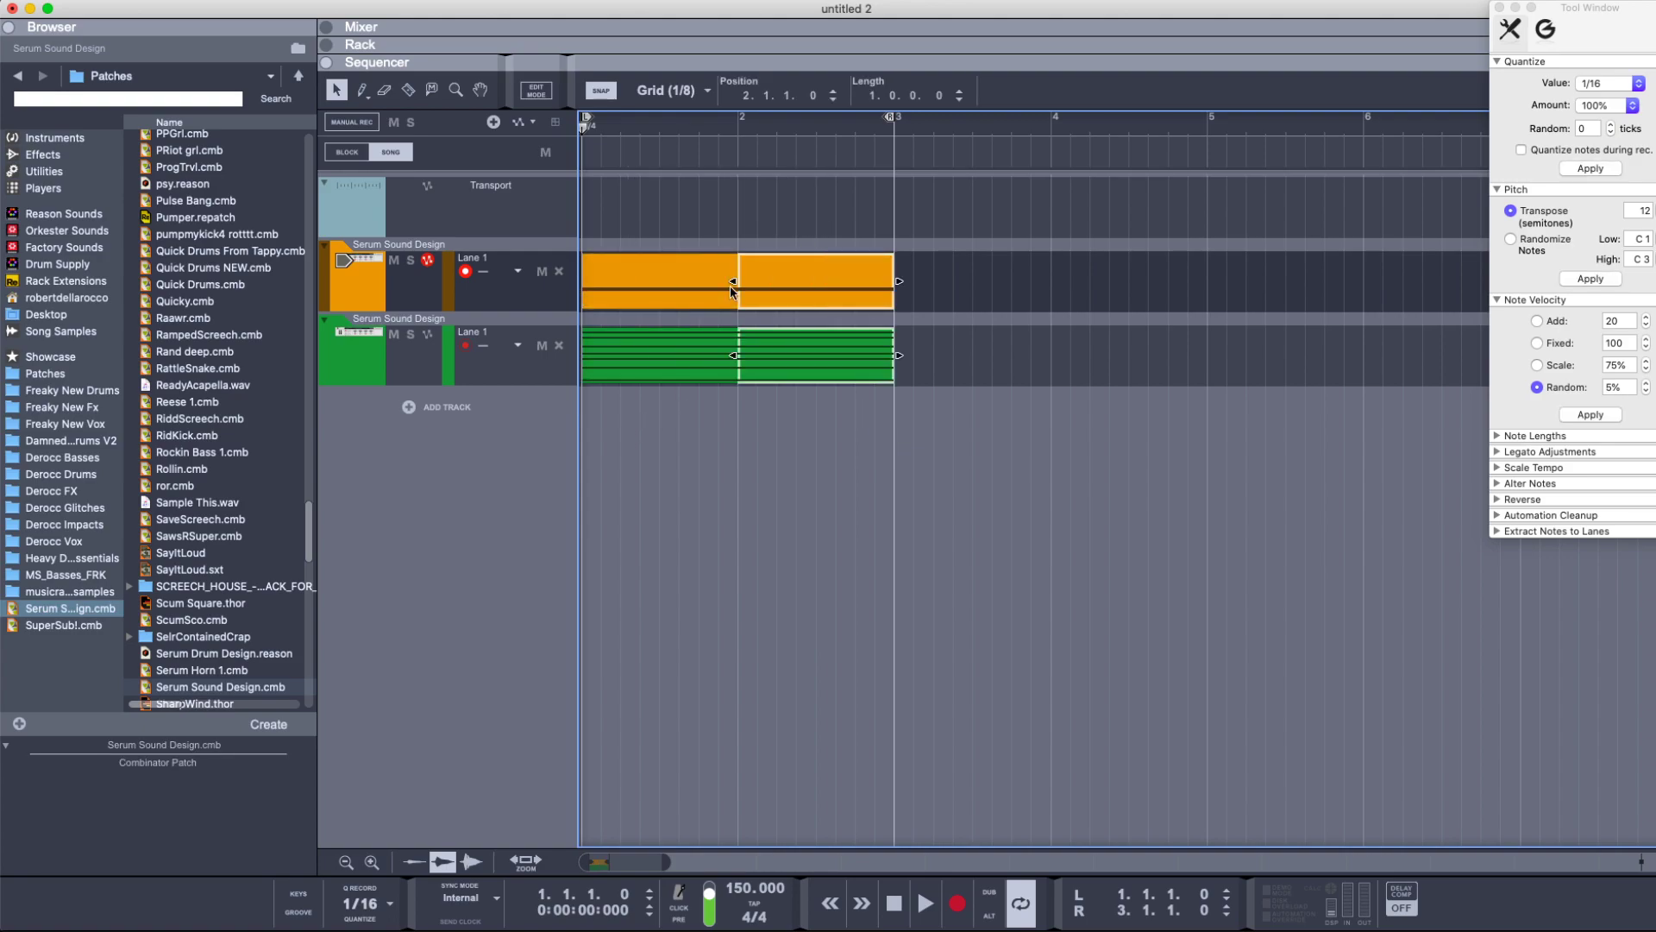
# - Rename the second Serum's mix channel in the rack as CHORDS
pyautogui.press('F5')
pyautogui.press('F6')
pyautogui.scroll(5, 800, 375)
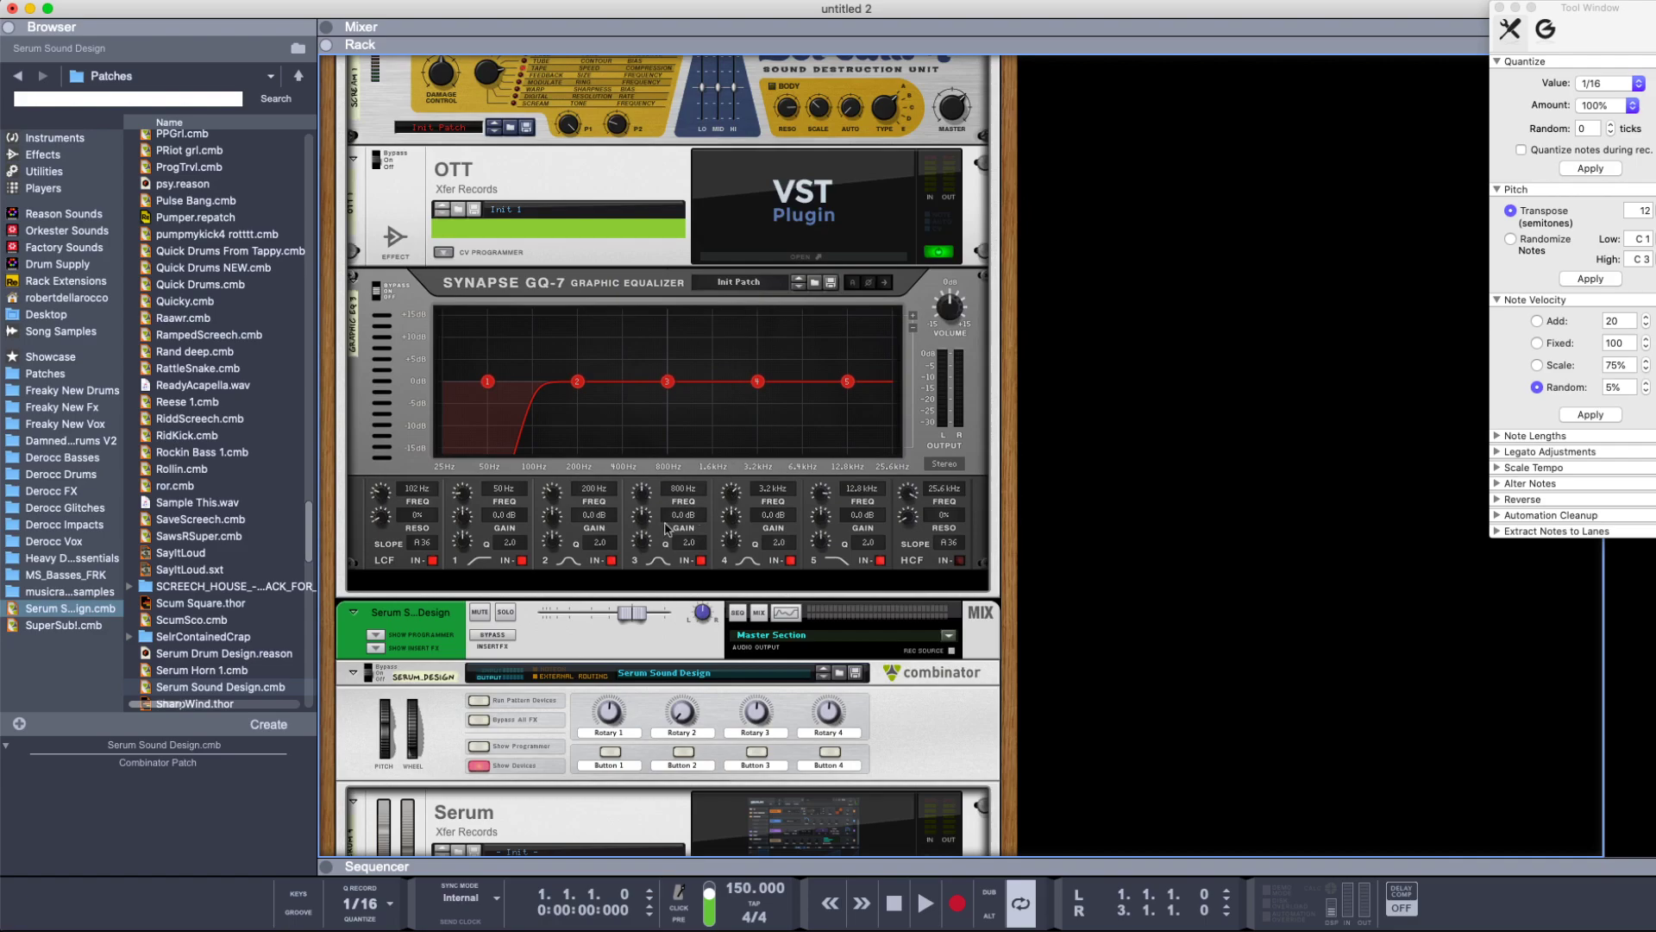
pyautogui.doubleClick(423, 609)
pyautogui.write('CHORDS')
pyautogui.press('Return')
# - Play the loop and switch the BV512 vocoder to a higher band count for comparison
pyautogui.press('space')
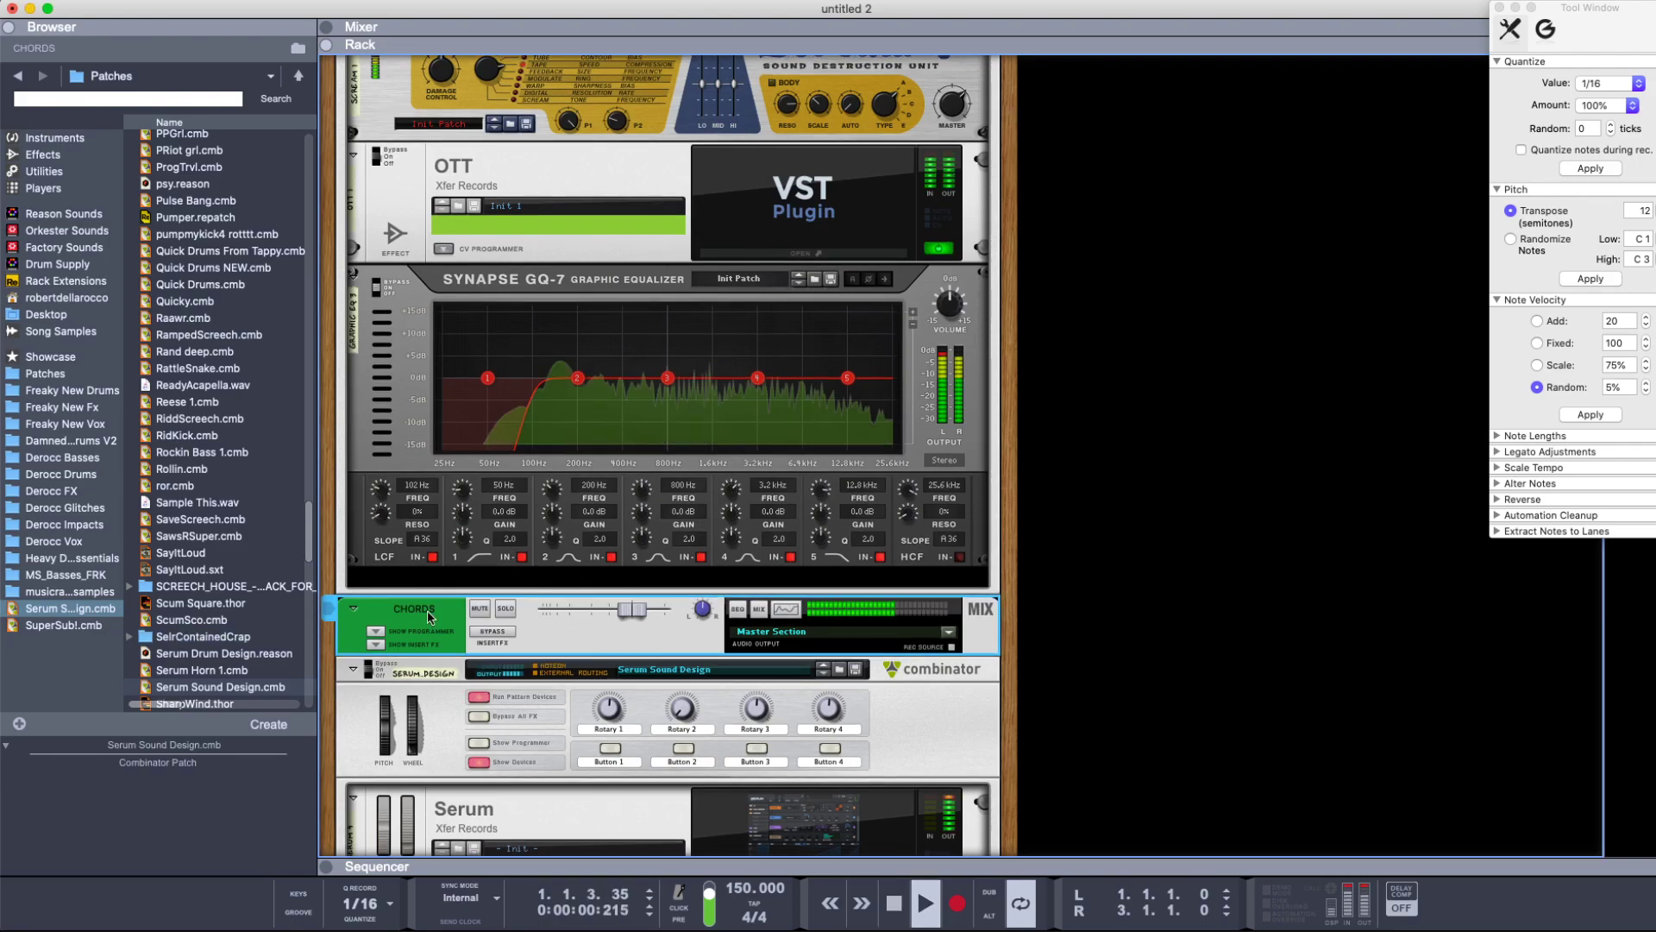
pyautogui.scroll(-5, 1043, 673)
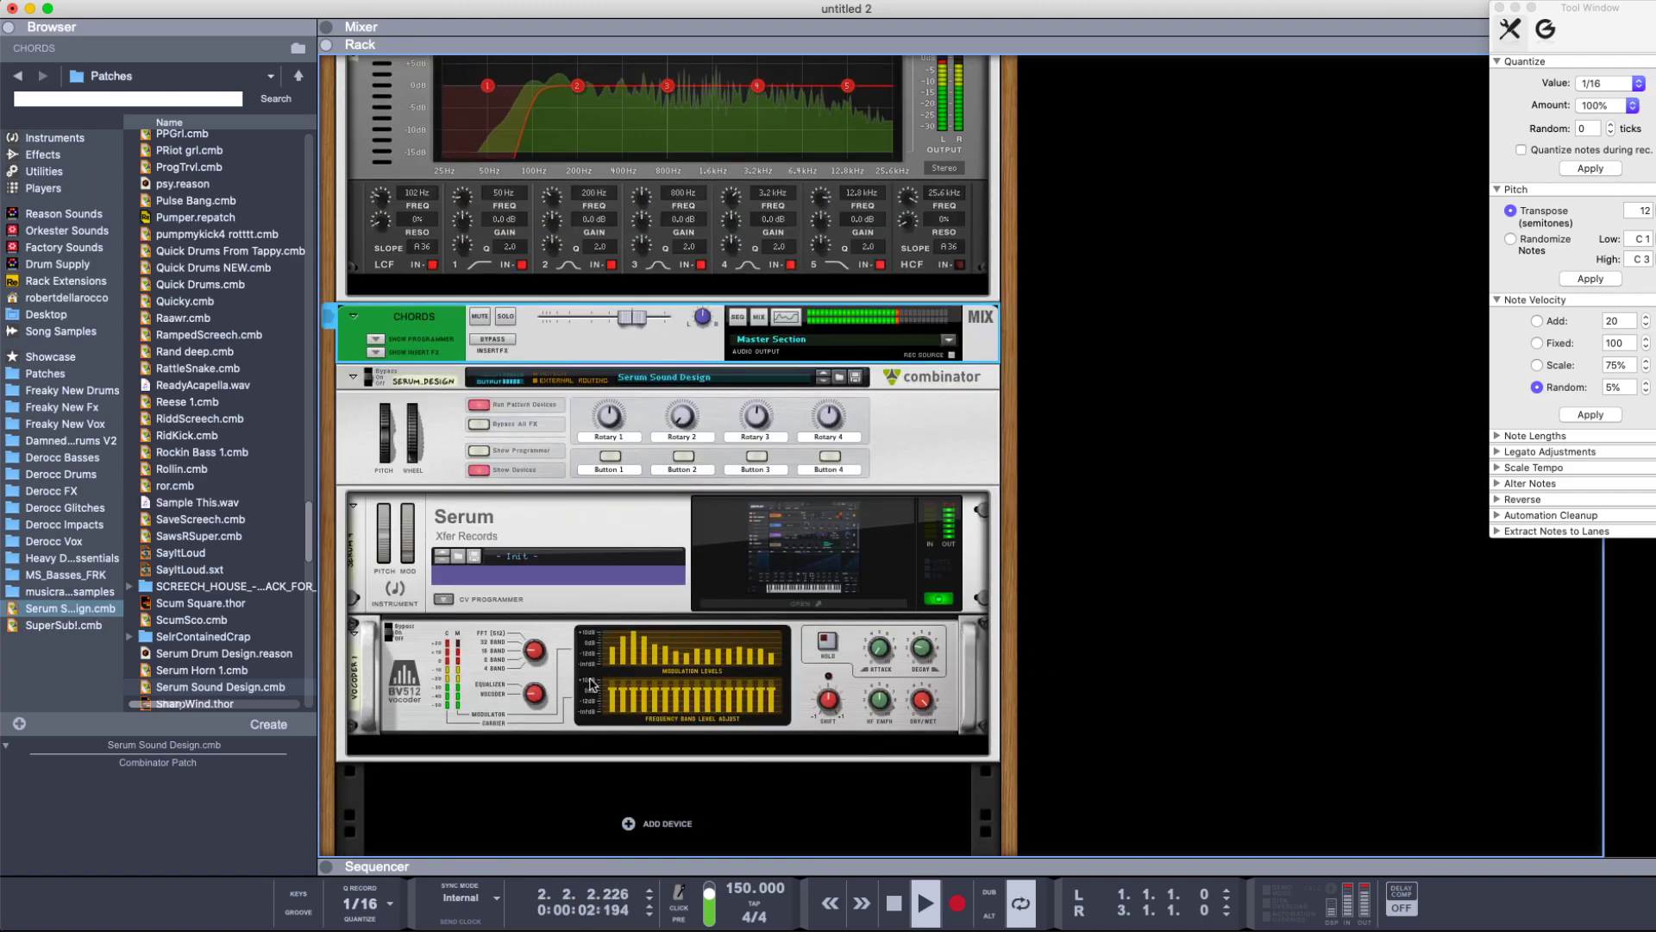
pyautogui.press('space')
pyautogui.click(541, 653)
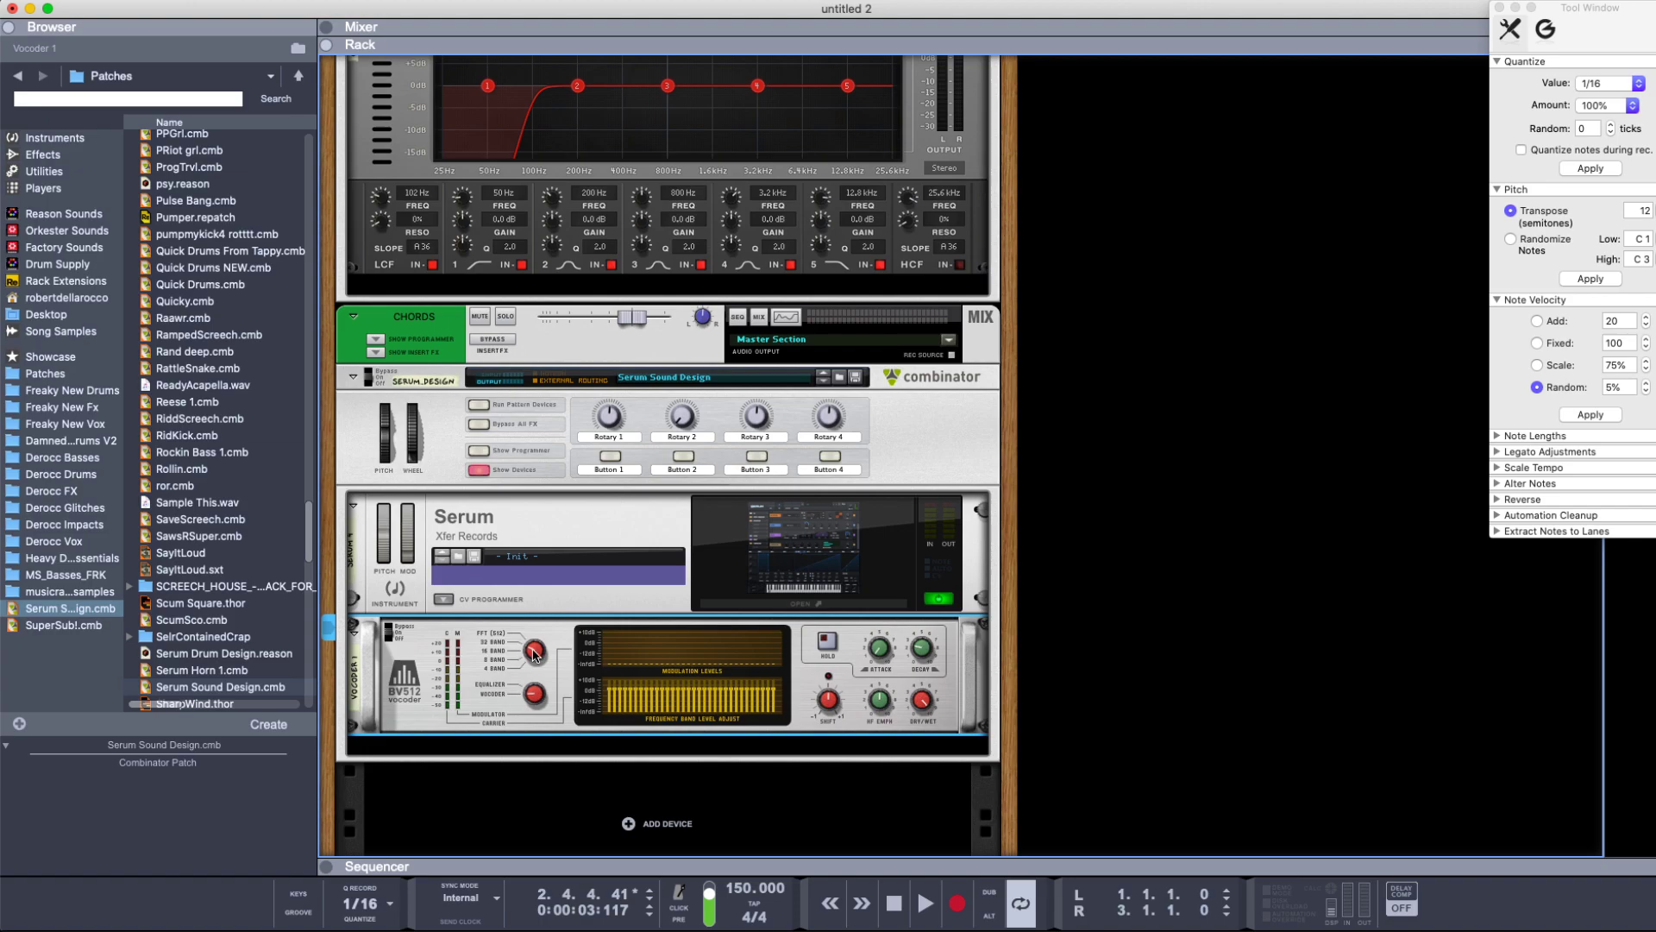
pyautogui.press('space')
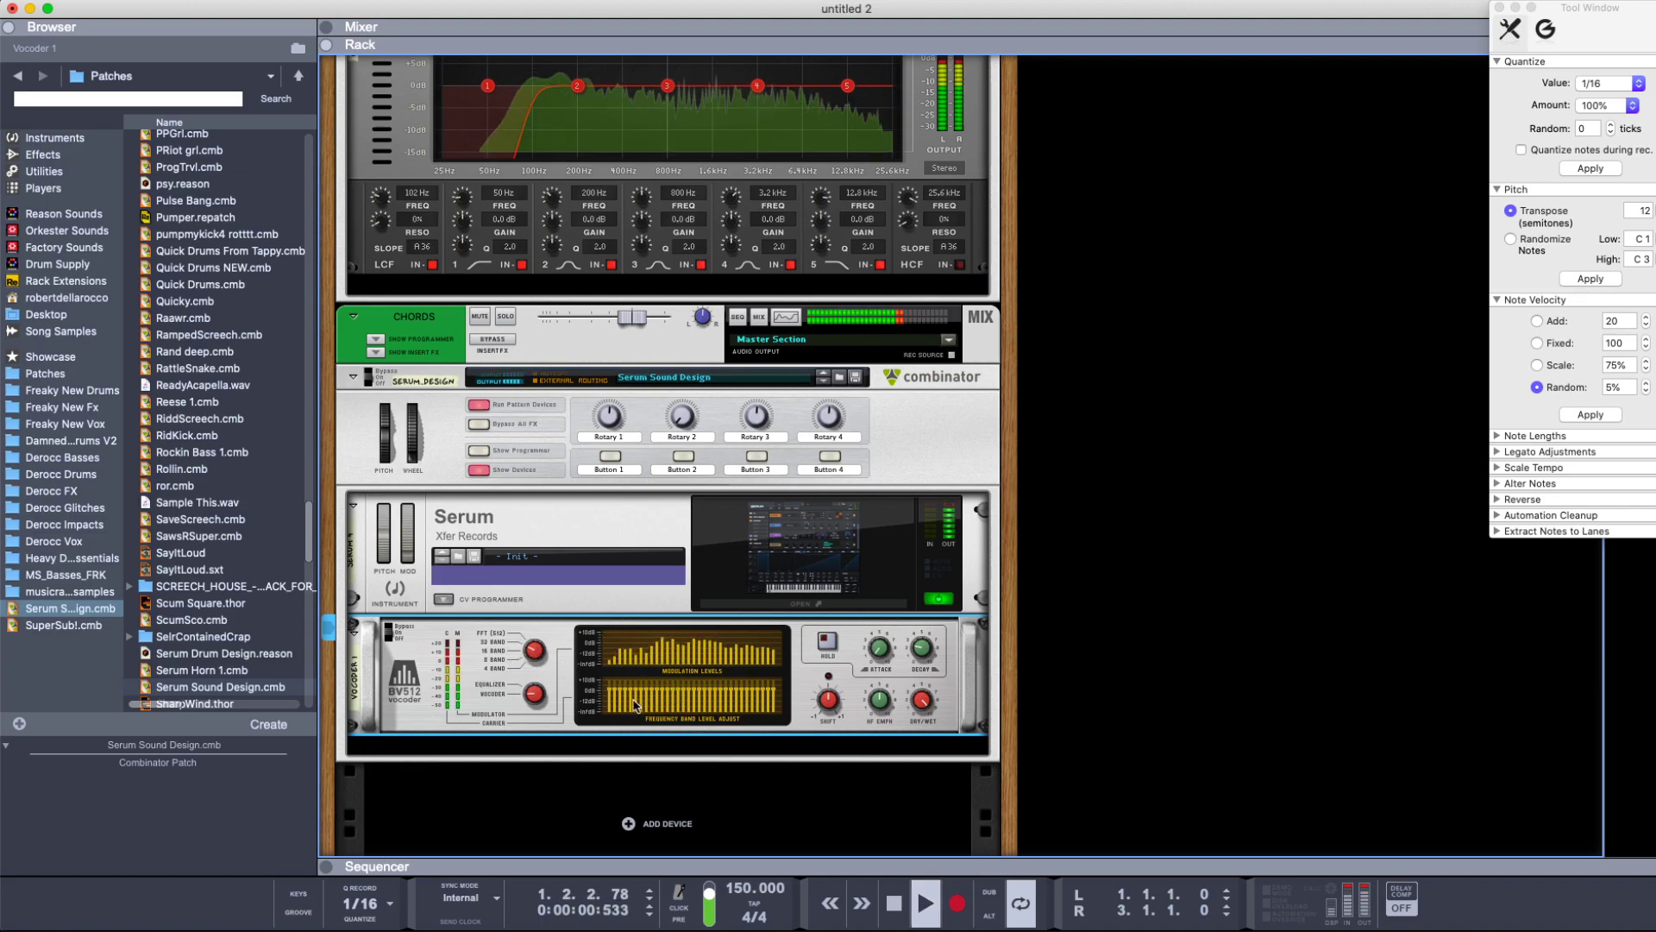
# - Lower the levels of the vocoder's low frequency bands in a rising slope and try its Shift control during playback
pyautogui.moveTo(620, 705); pyautogui.dragTo(694, 699)
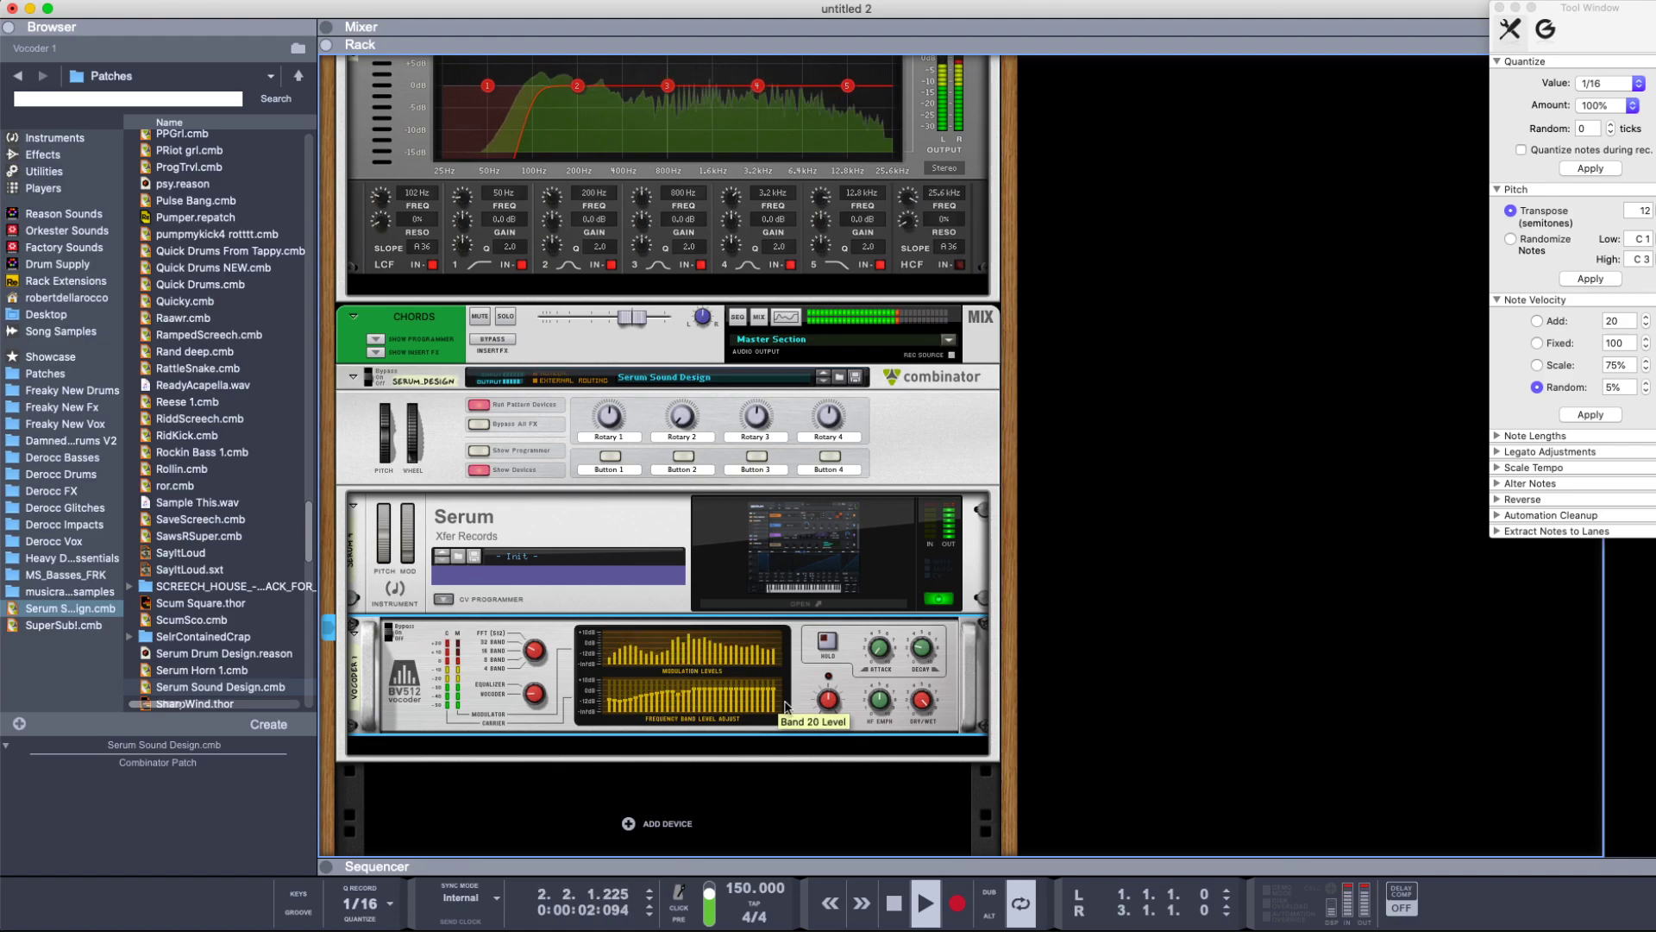
pyautogui.moveTo(835, 695); pyautogui.dragTo(840, 688)
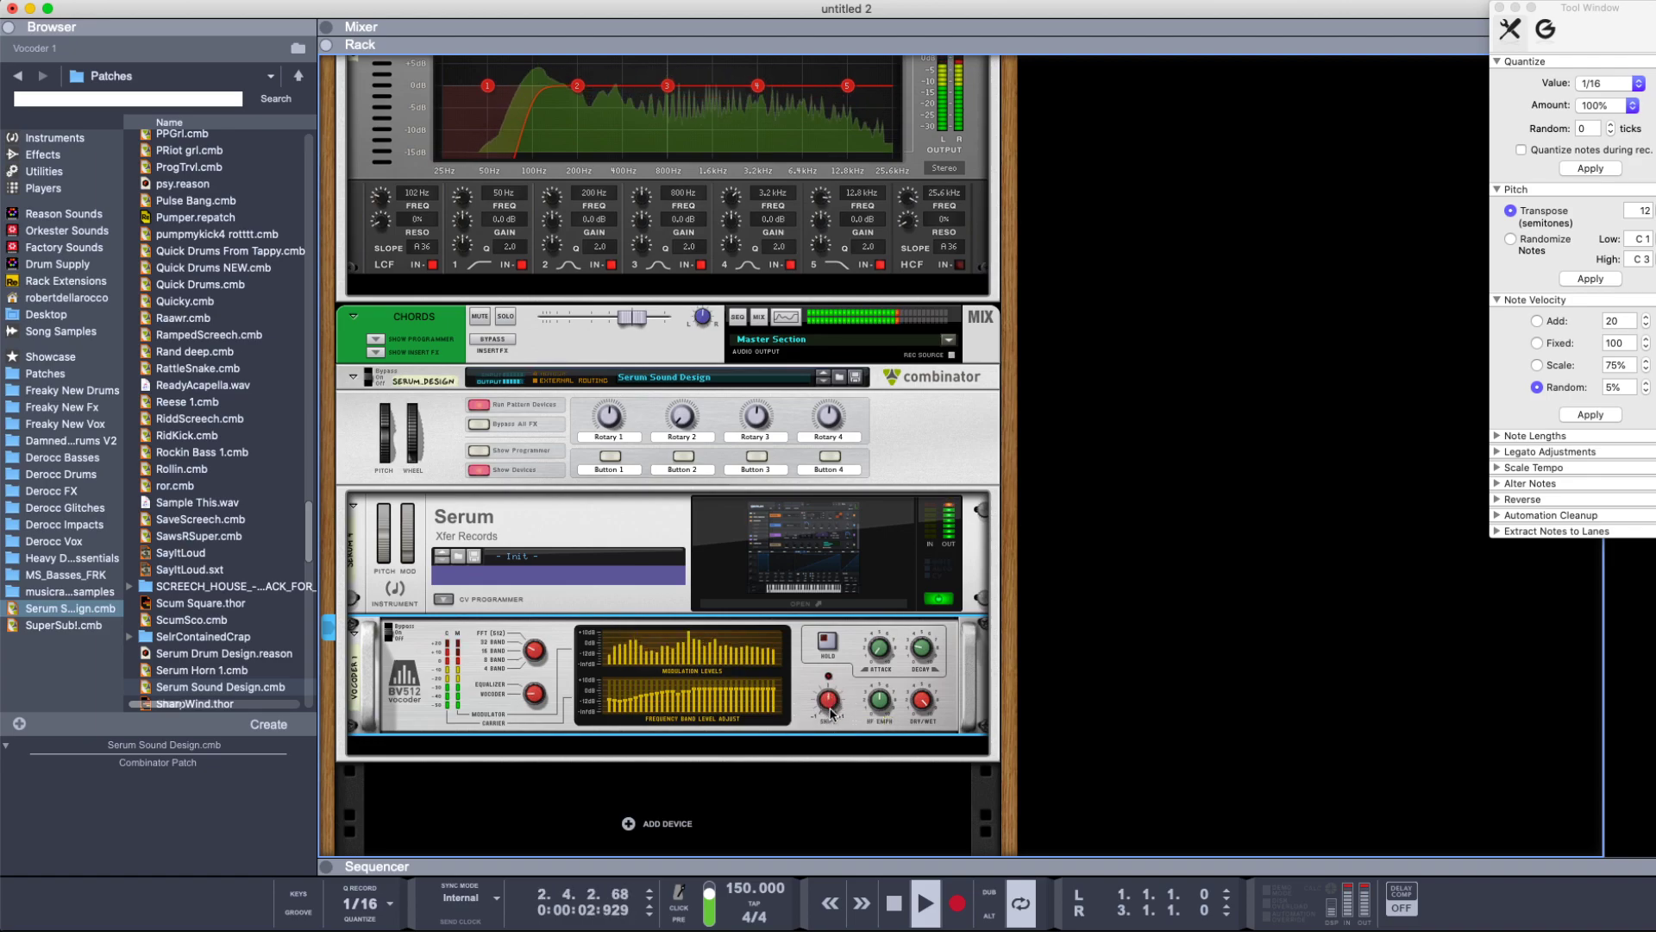
pyautogui.press('space')
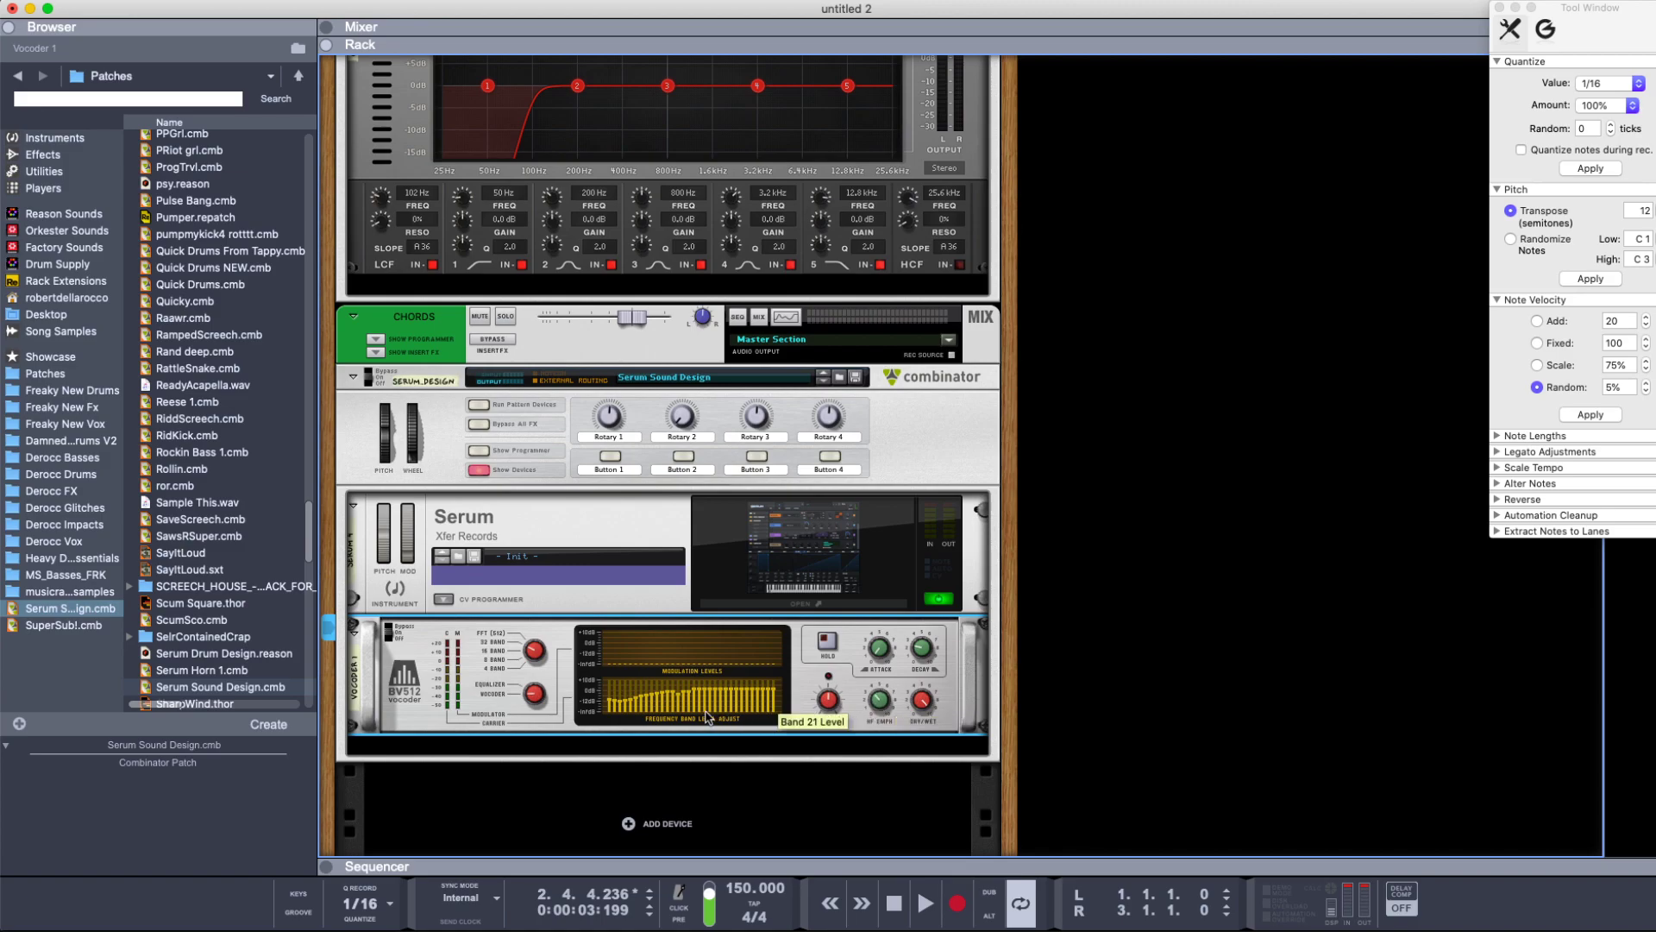
# - In the chord Serum, set Osc A to 4 unison voices and enable Osc B one octave up with 7 voices and adjusted detune
pyautogui.click(778, 569)
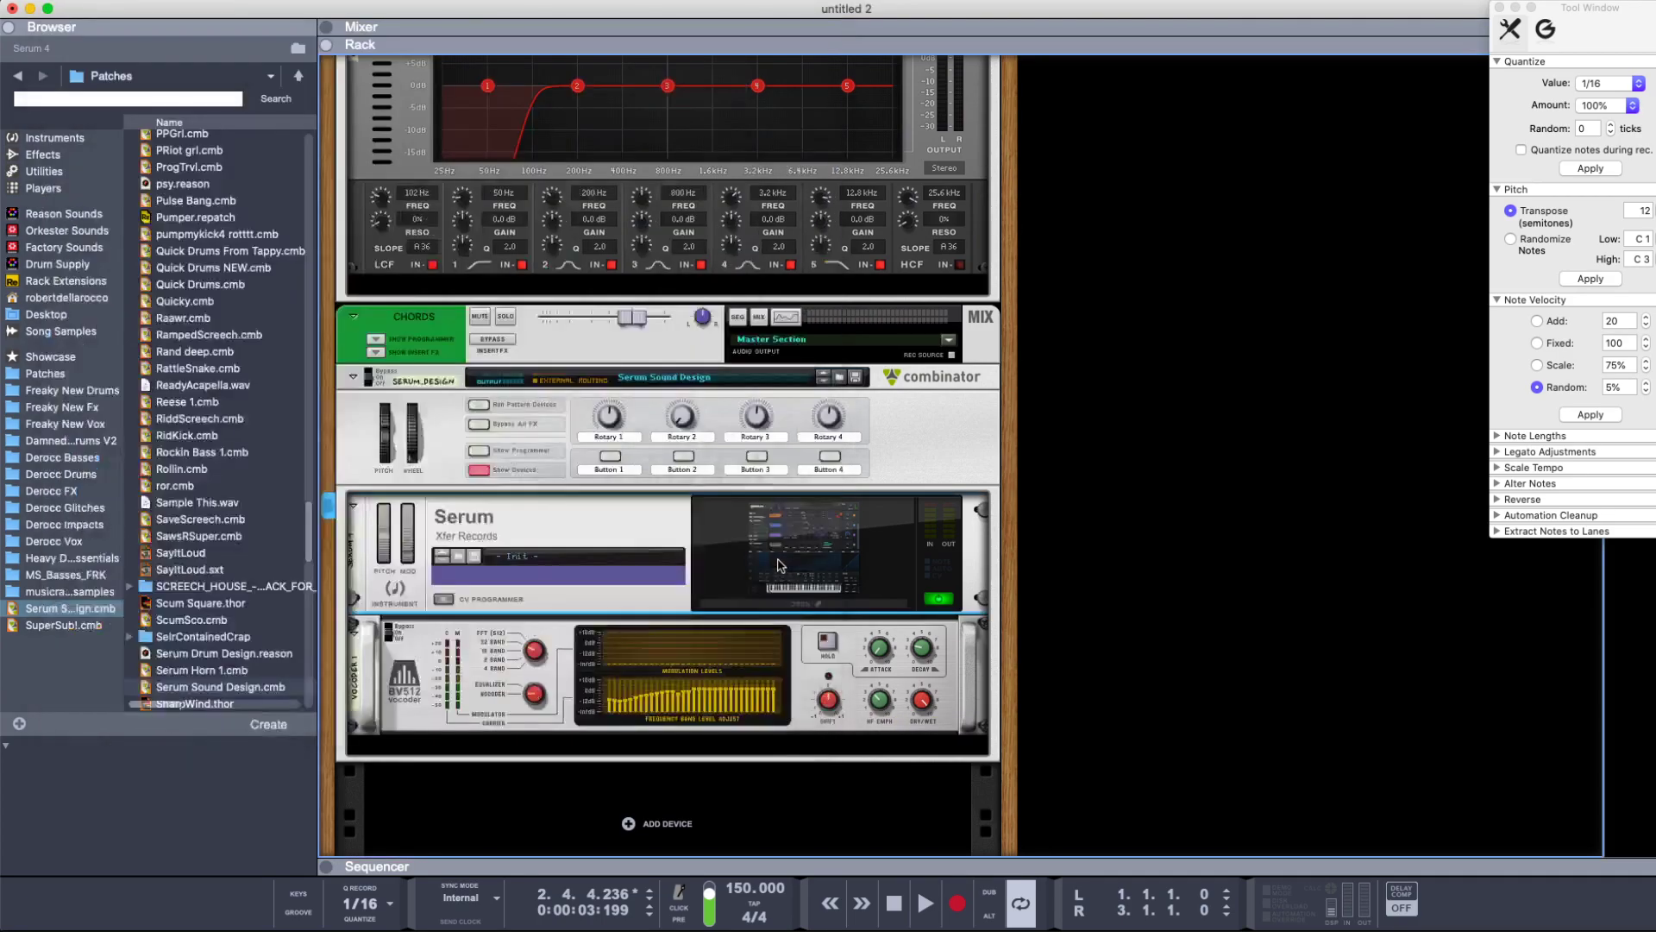
pyautogui.click(780, 561)
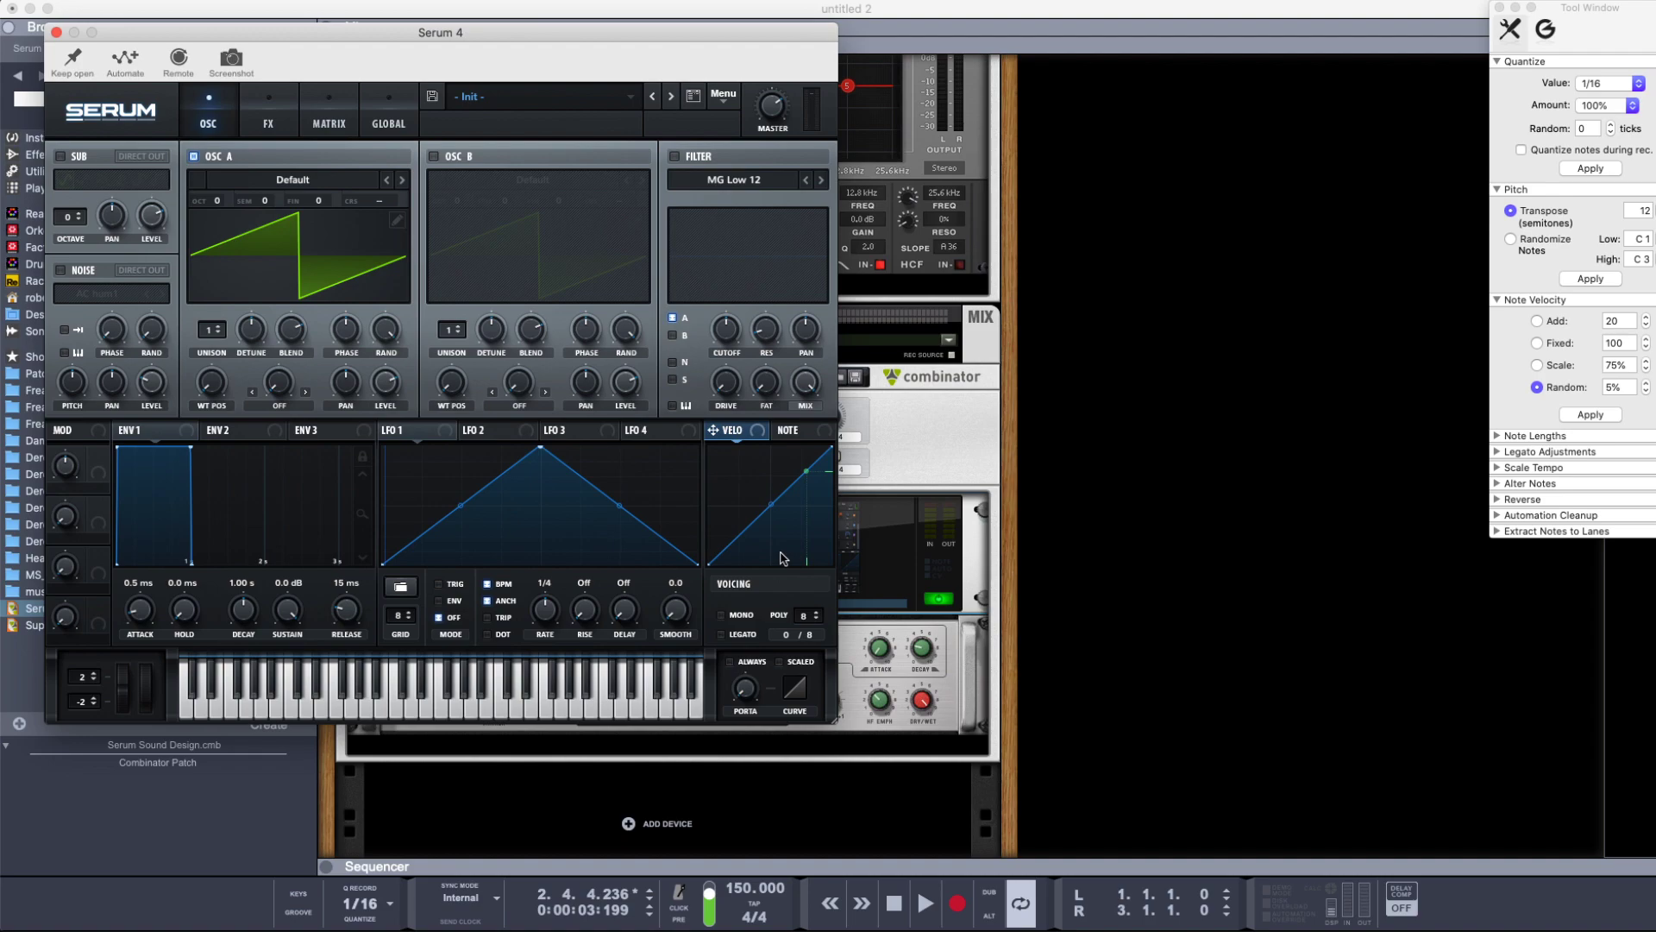
pyautogui.moveTo(210, 330); pyautogui.dragTo(210, 310)
pyautogui.click(434, 156)
pyautogui.moveTo(451, 329); pyautogui.dragTo(451, 310)
pyautogui.moveTo(455, 200); pyautogui.dragTo(461, 181)
pyautogui.moveTo(498, 340); pyautogui.dragTo(498, 331)
# - Enable Serum's compressor effect in Multiband mode with 4.9 dB gain and audition the chord sound
pyautogui.click(268, 121)
pyautogui.click(66, 319)
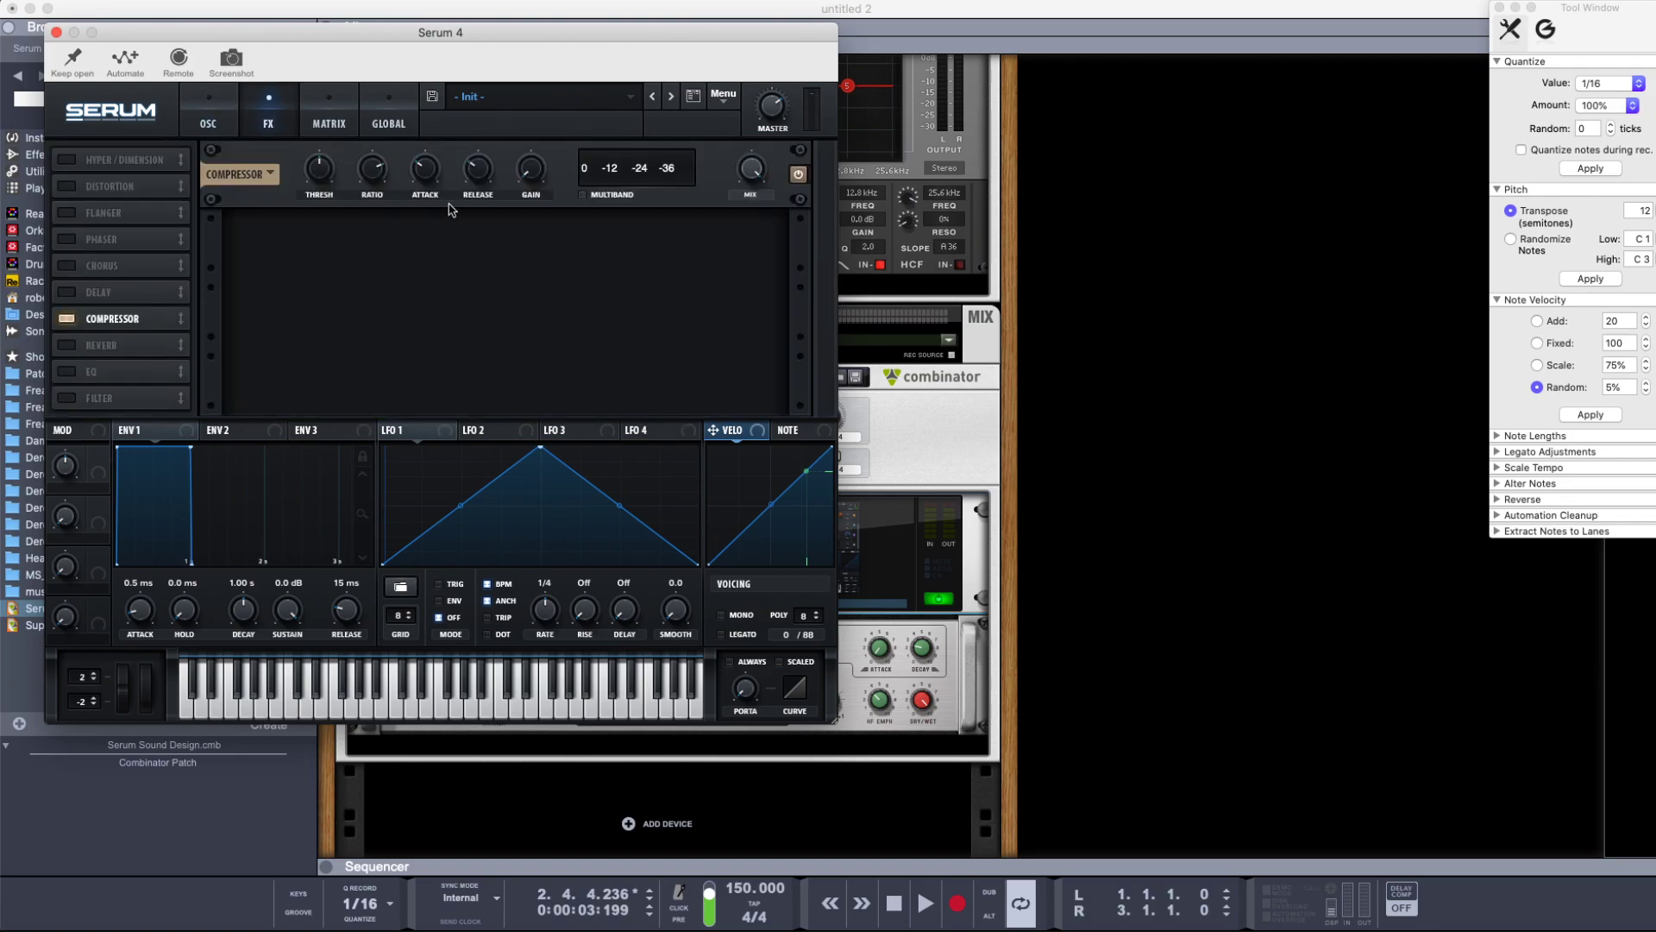
pyautogui.moveTo(532, 170); pyautogui.dragTo(538, 148)
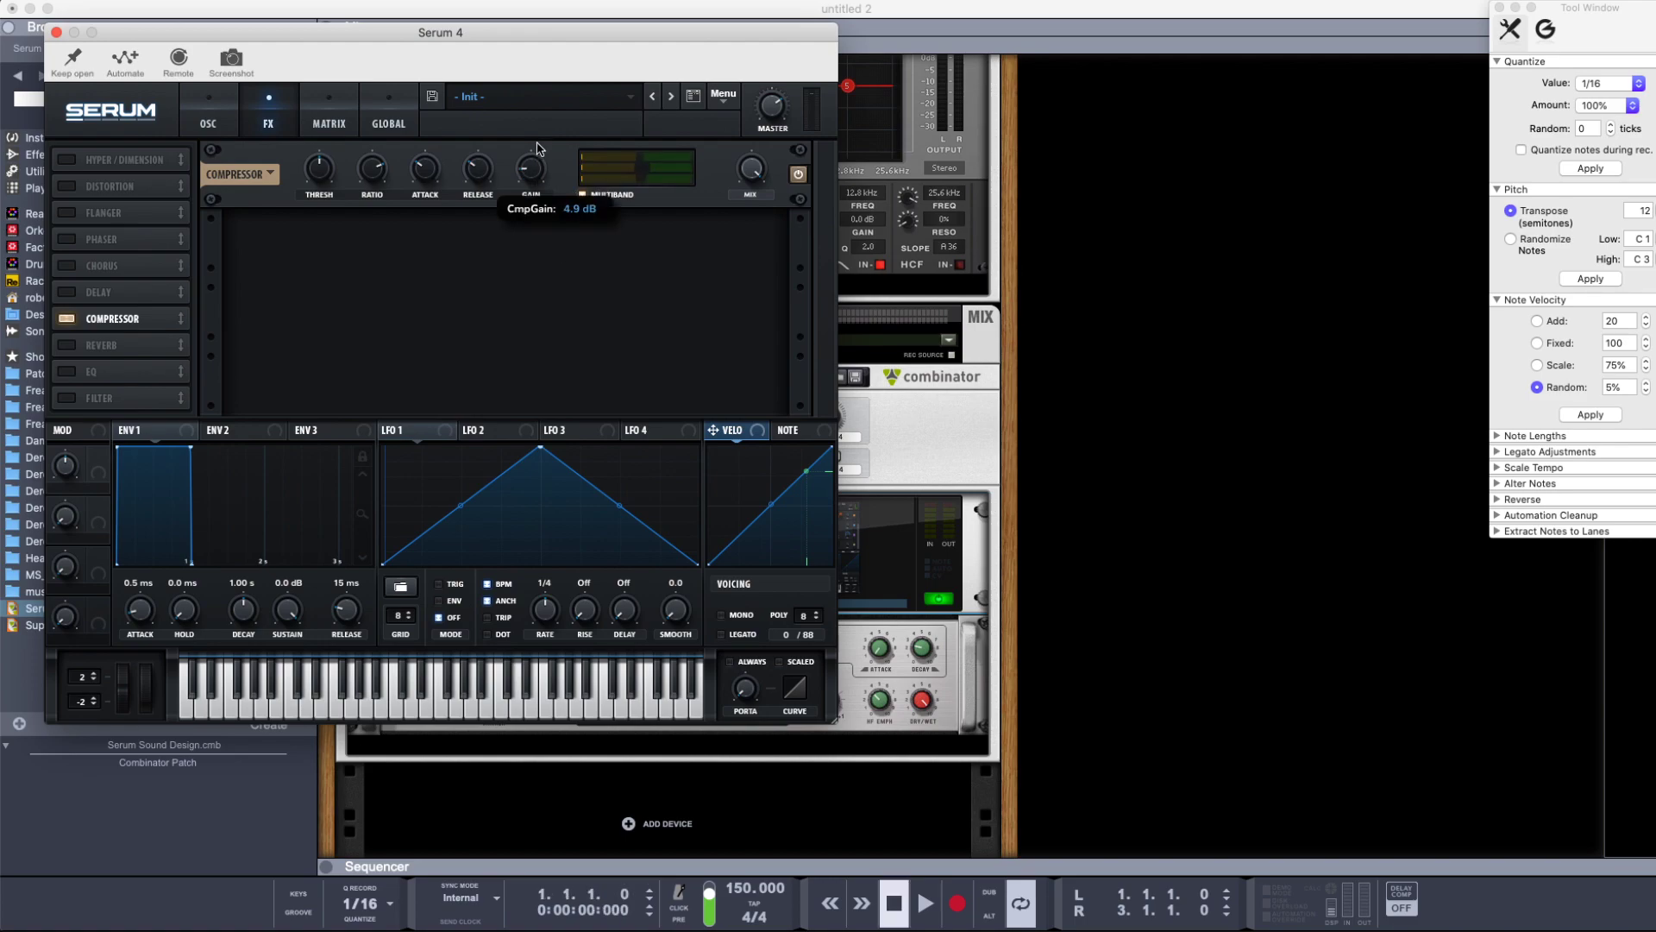
pyautogui.press('space')
pyautogui.click(213, 122)
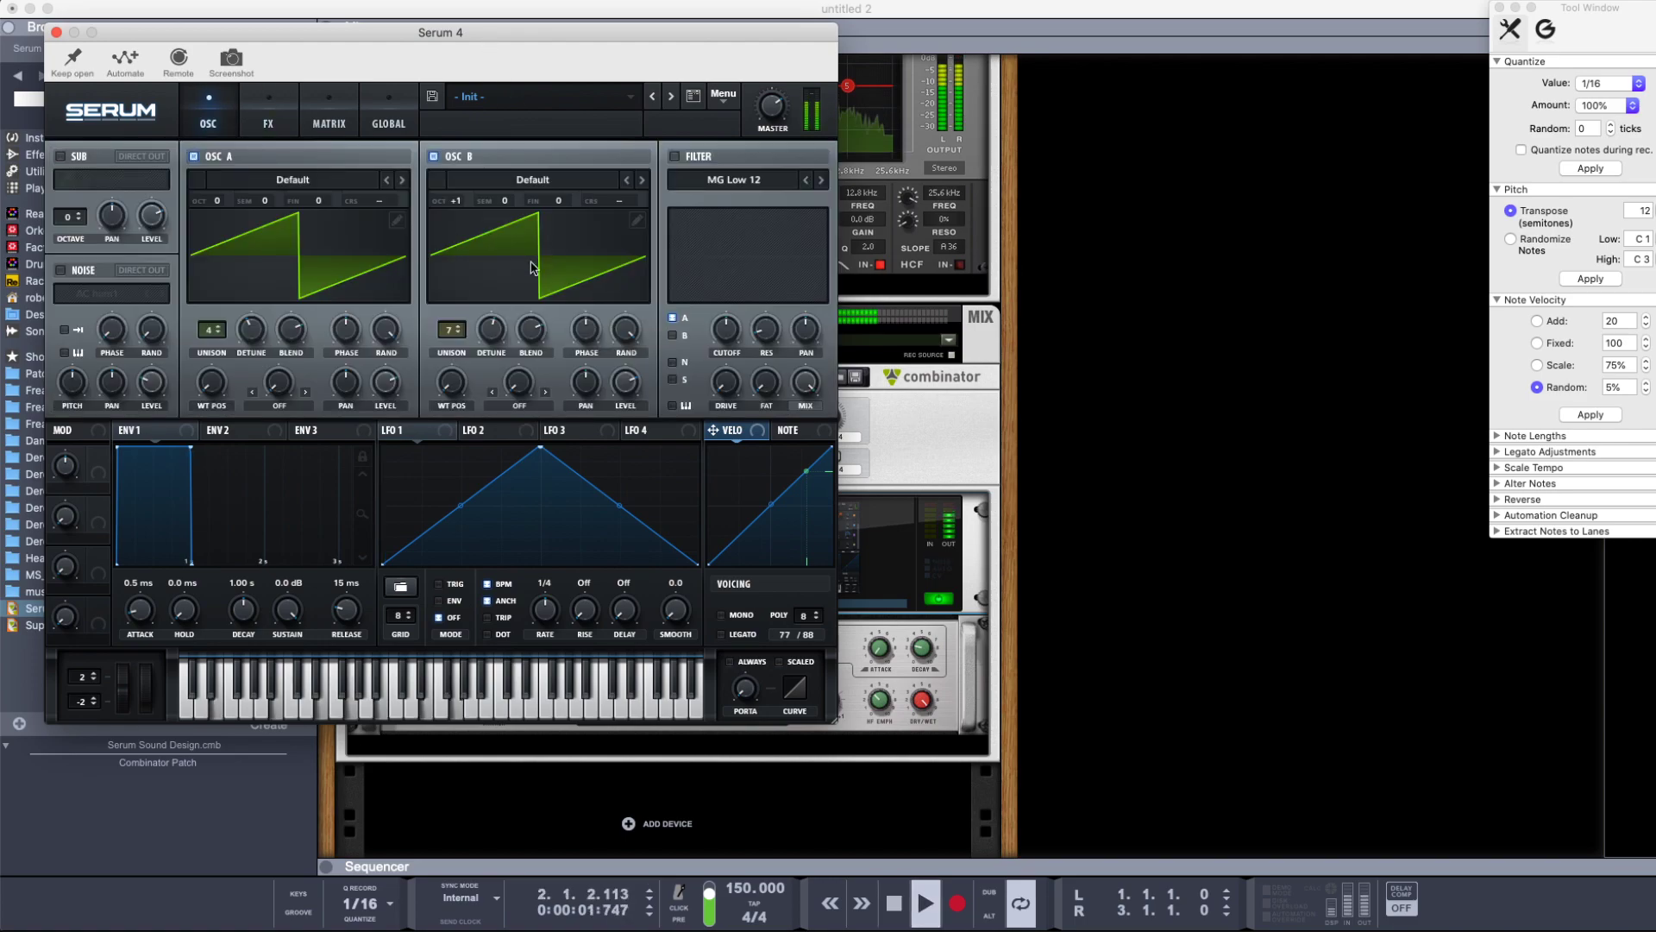
pyautogui.click(1216, 388)
pyautogui.press('space')
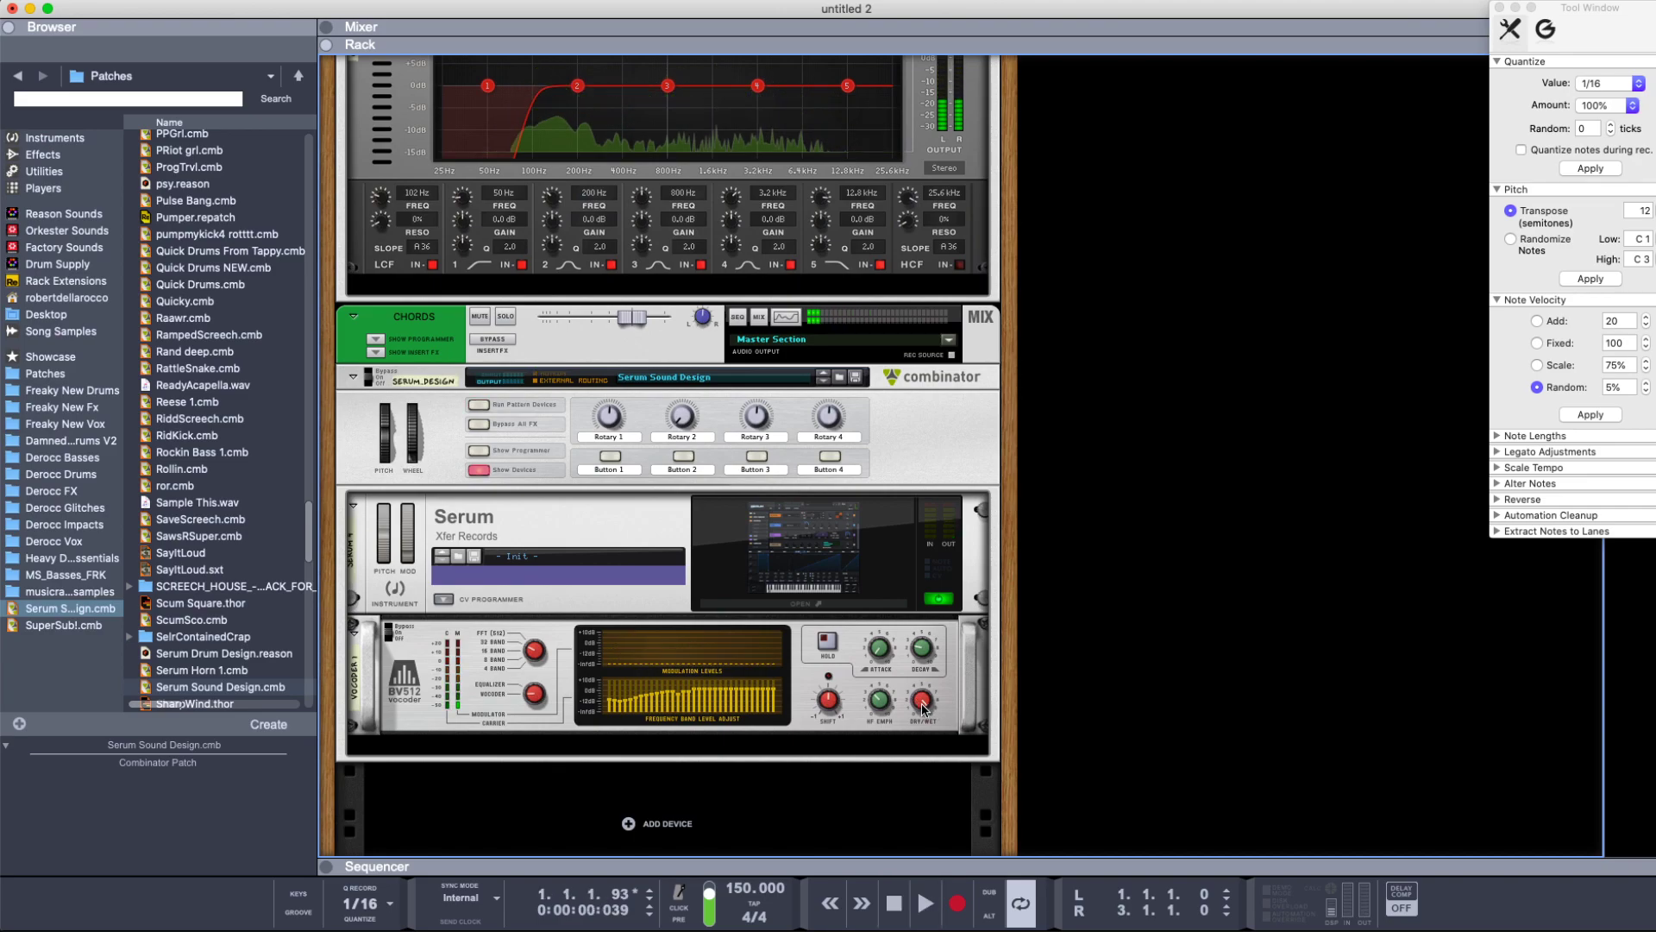
# - Lower the BV512 vocoder's Dry/Wet mix to 71 and play the loop
pyautogui.click(923, 712)
pyautogui.scroll(8, 1035, 647)
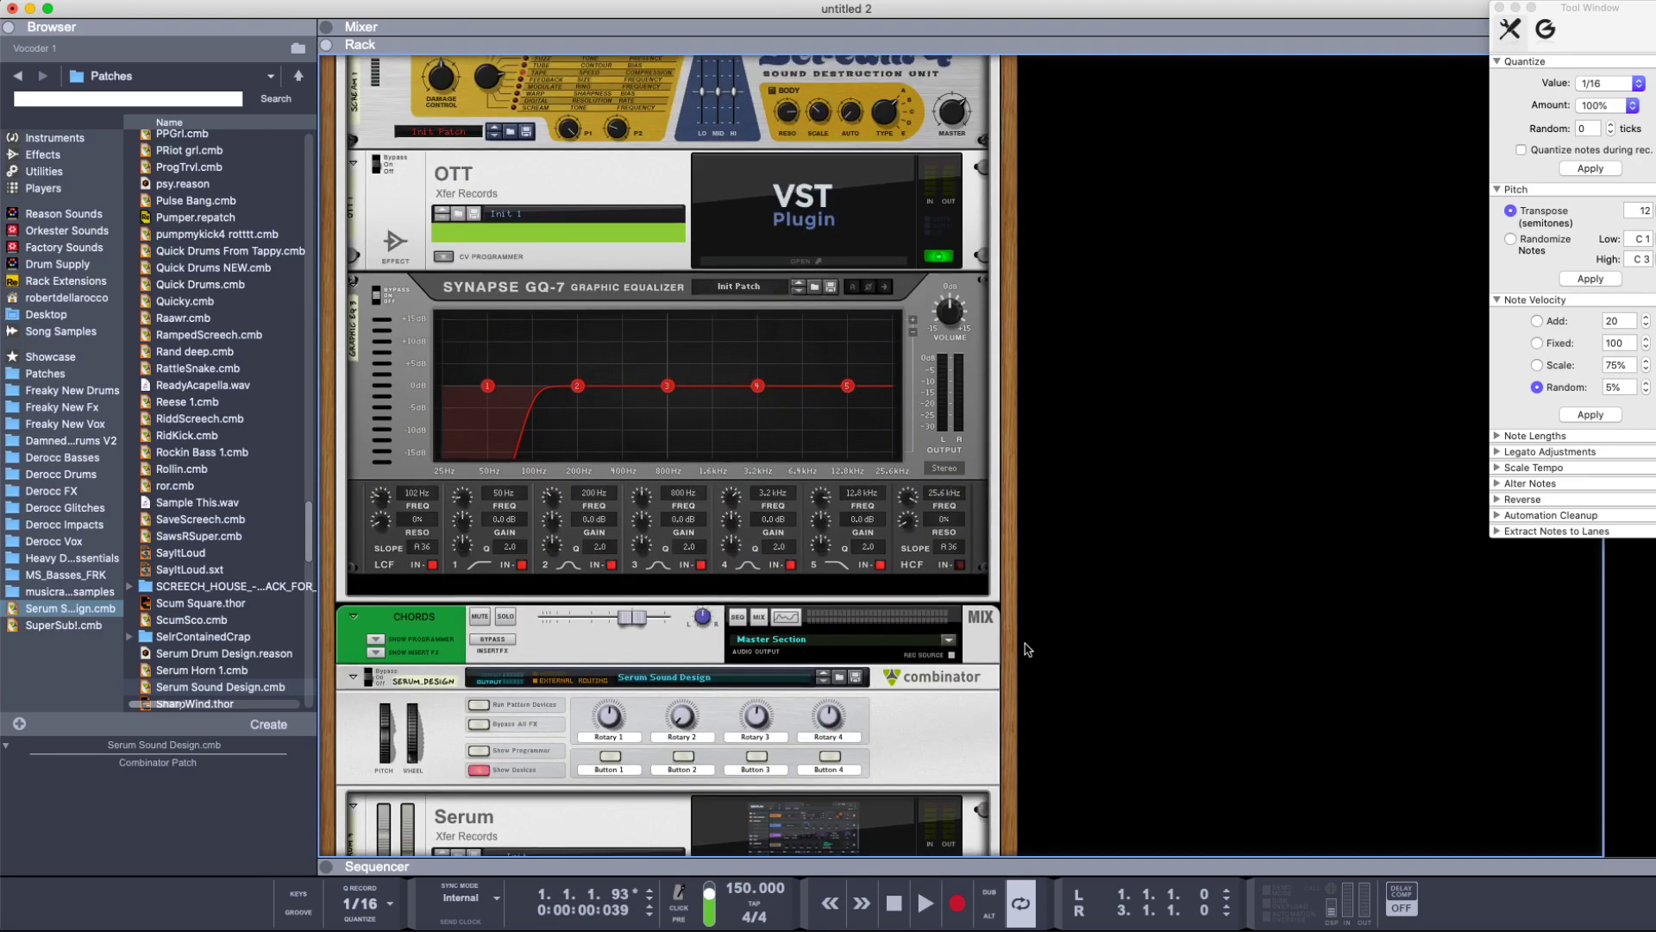
pyautogui.scroll(-2, 816, 362)
pyautogui.scroll(-5, 815, 362)
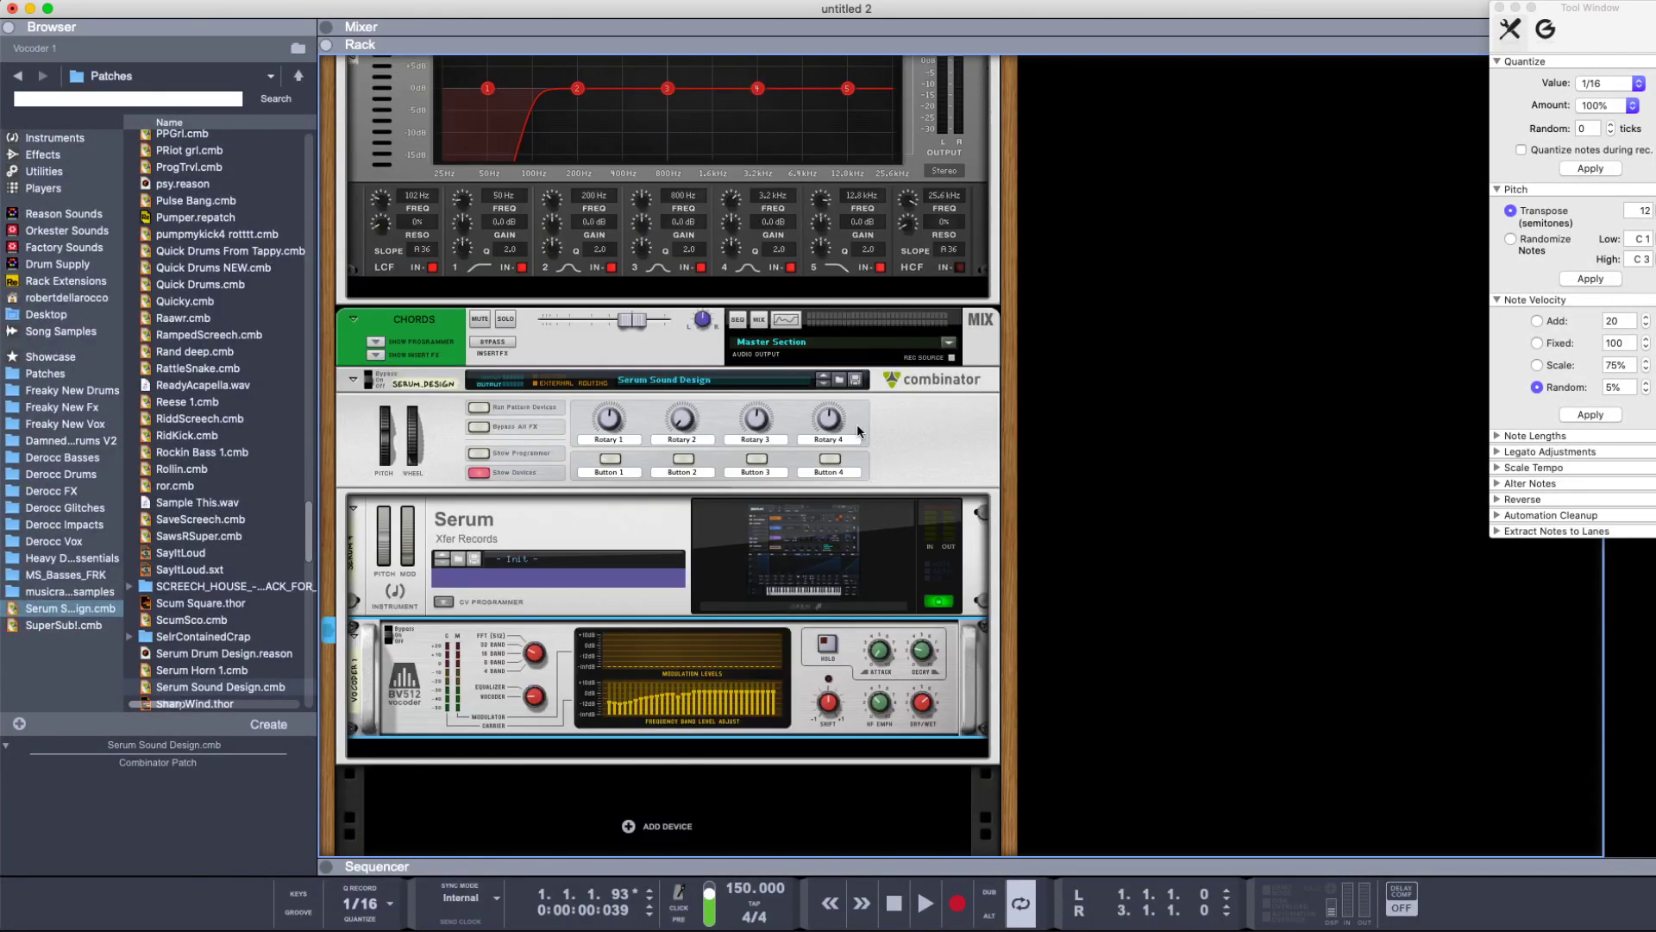
pyautogui.press('space')
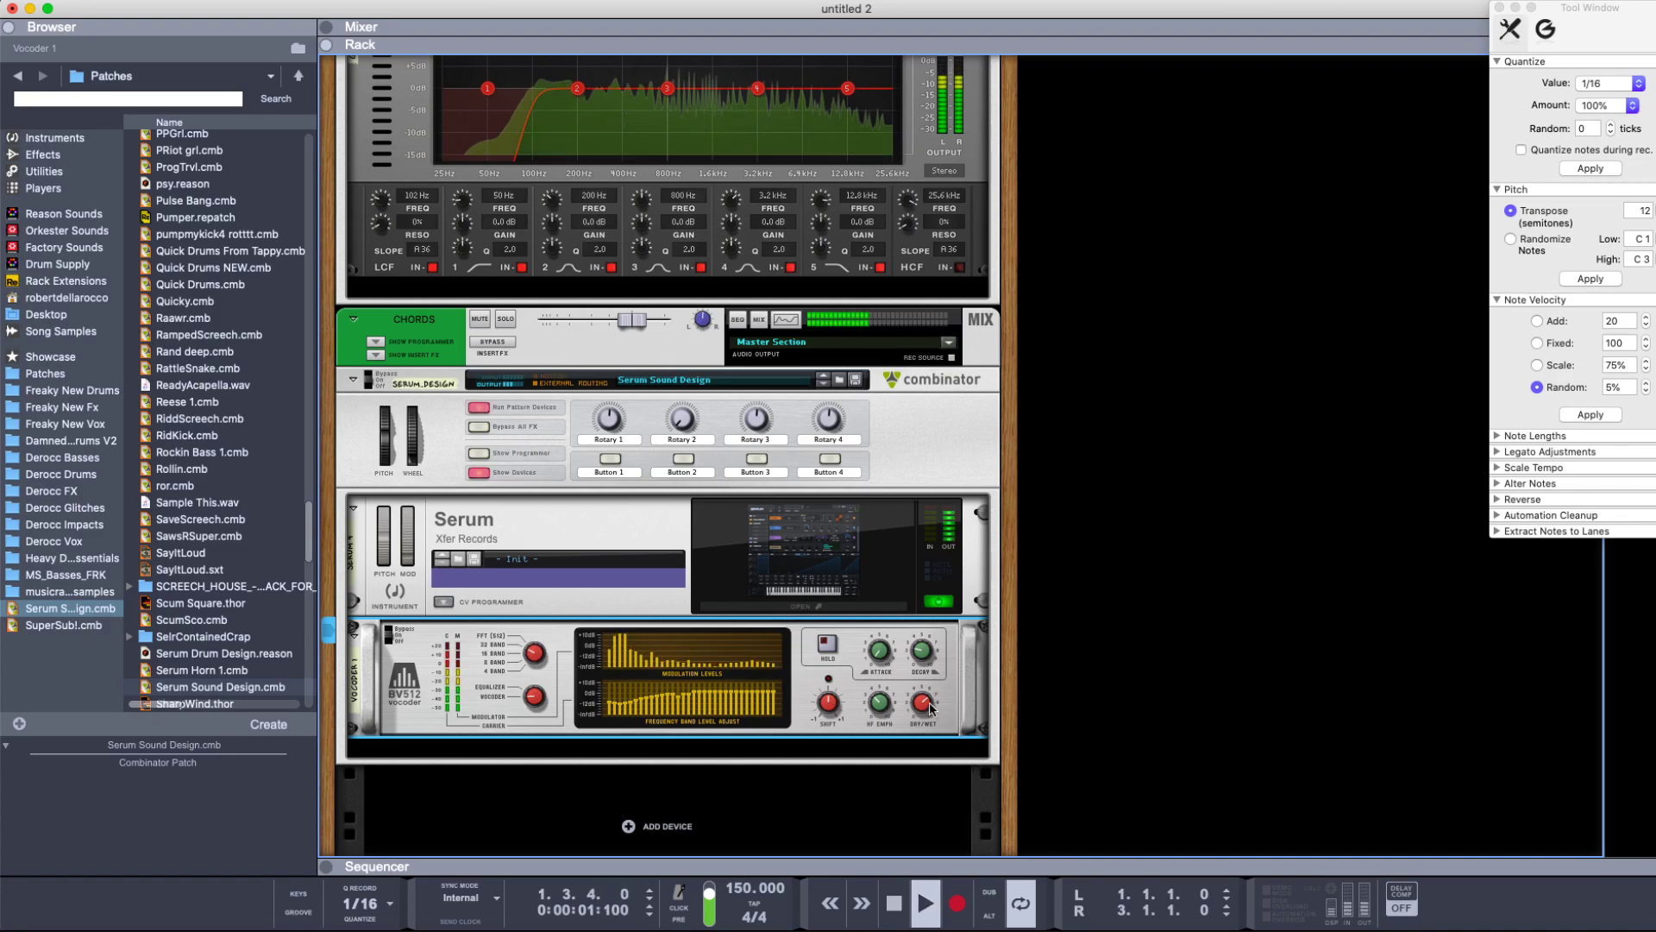
# - Add an OTT after the vocoder in the chord combinator and set its upward amount to 72% and downward amount to 77%
pyautogui.rightClick(838, 747)
pyautogui.moveTo(894, 595)
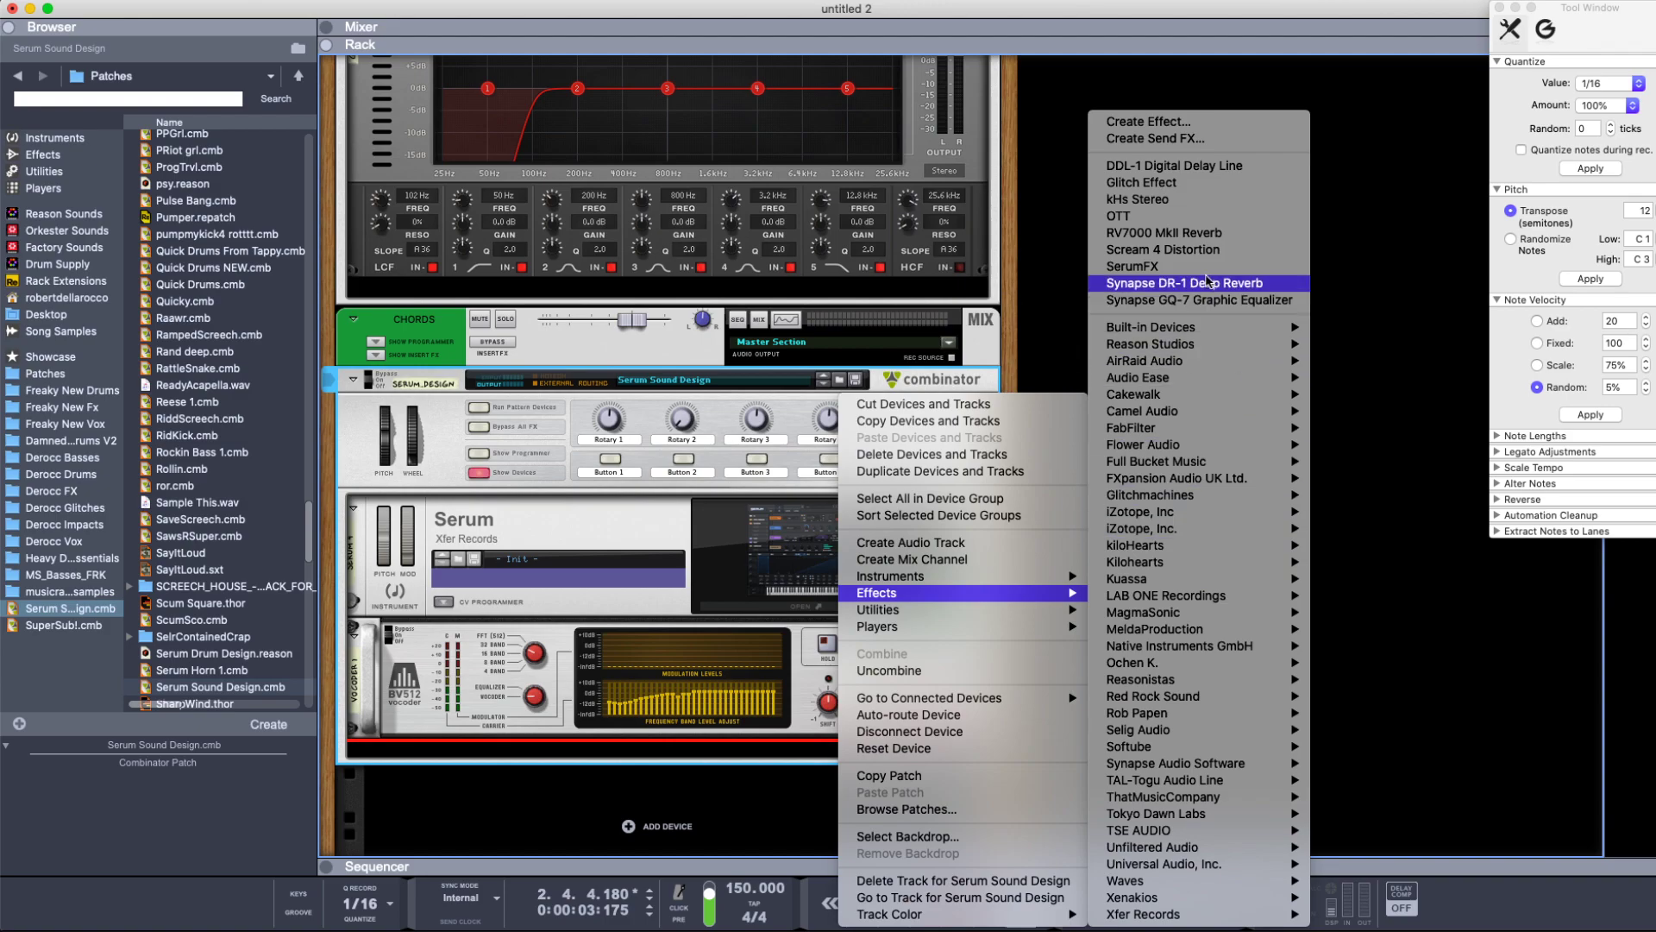
pyautogui.click(1193, 217)
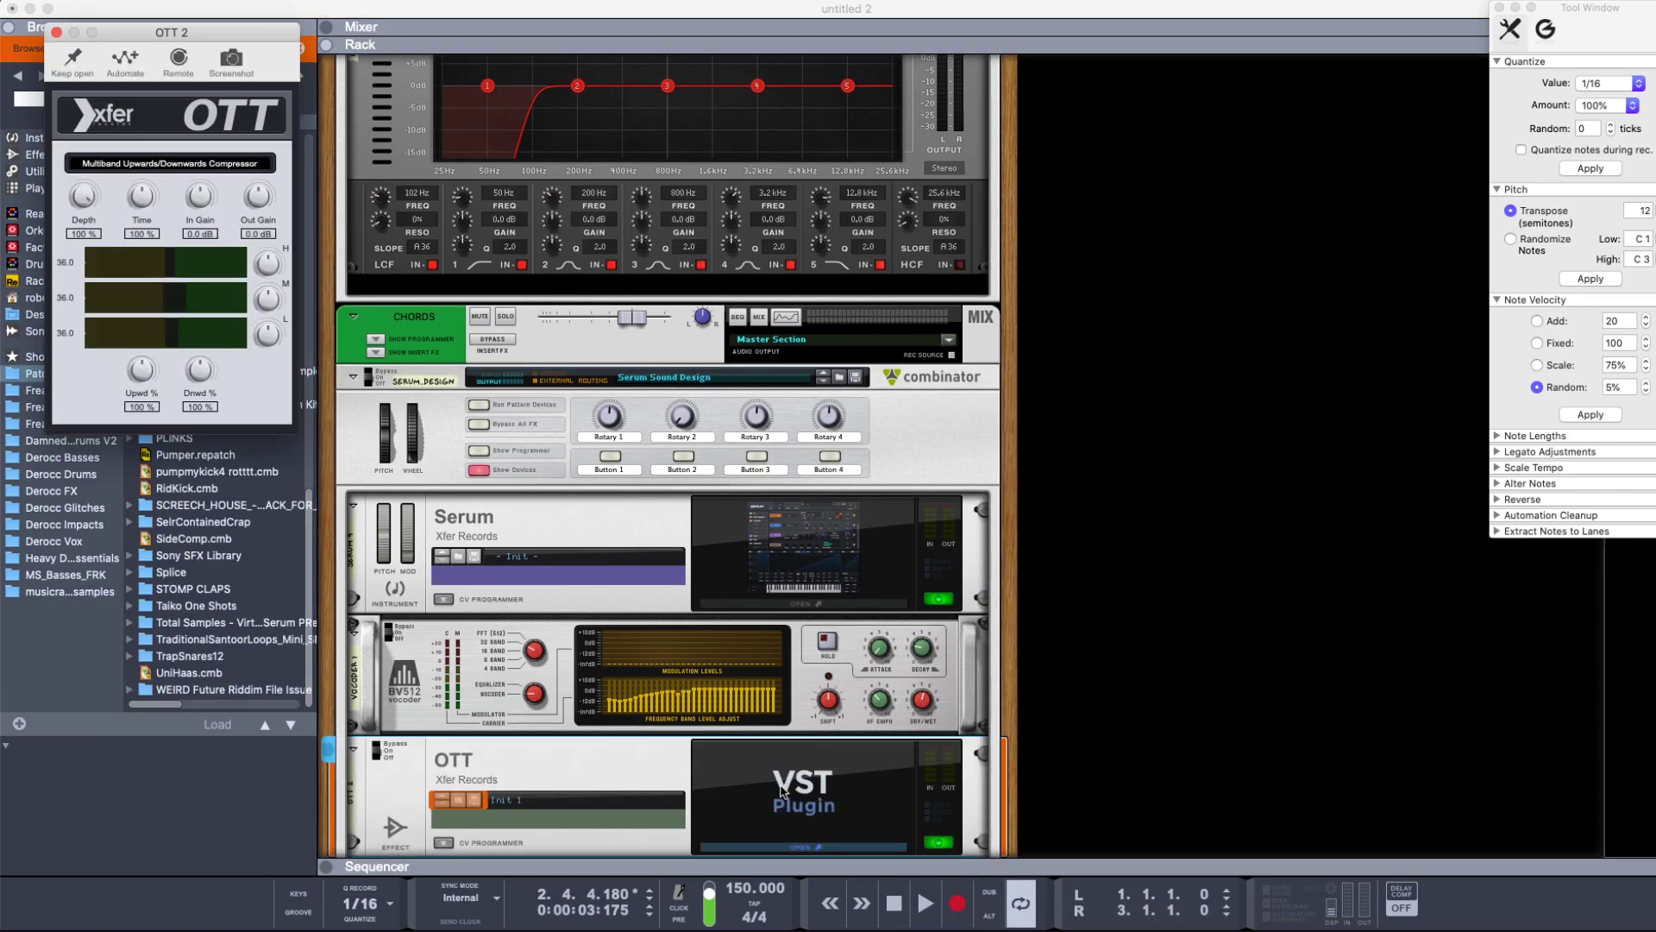
pyautogui.press('space')
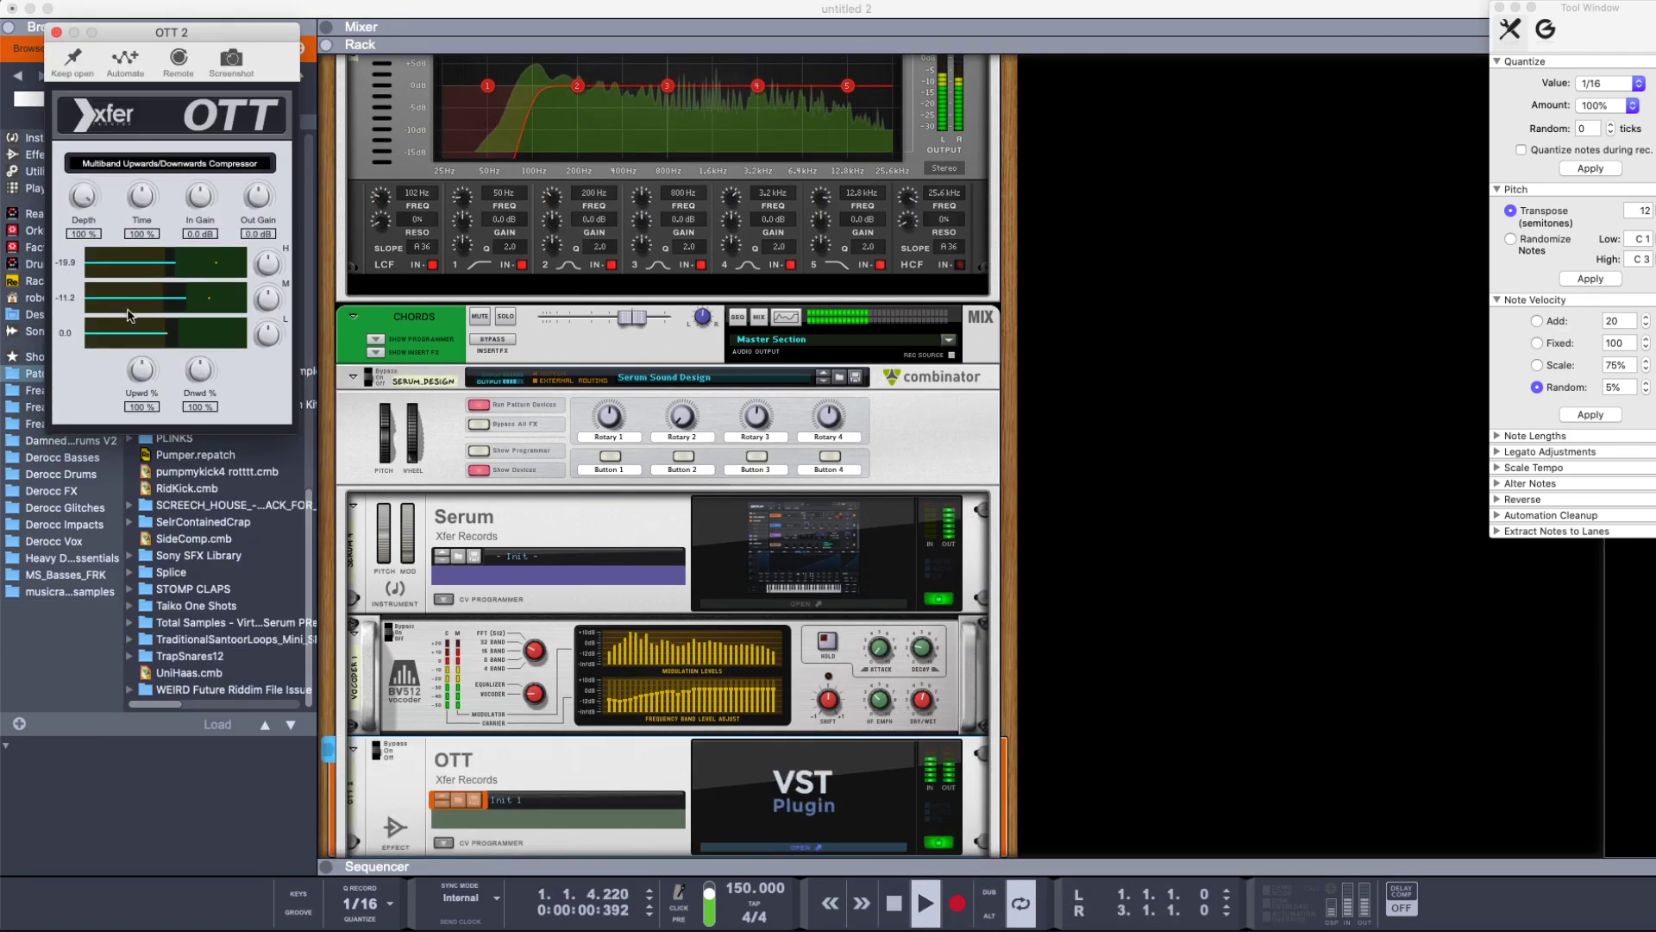
pyautogui.moveTo(194, 370)
pyautogui.mouseDown()
pyautogui.moveTo(140, 390)
pyautogui.moveTo(200, 378)
pyautogui.mouseUp()
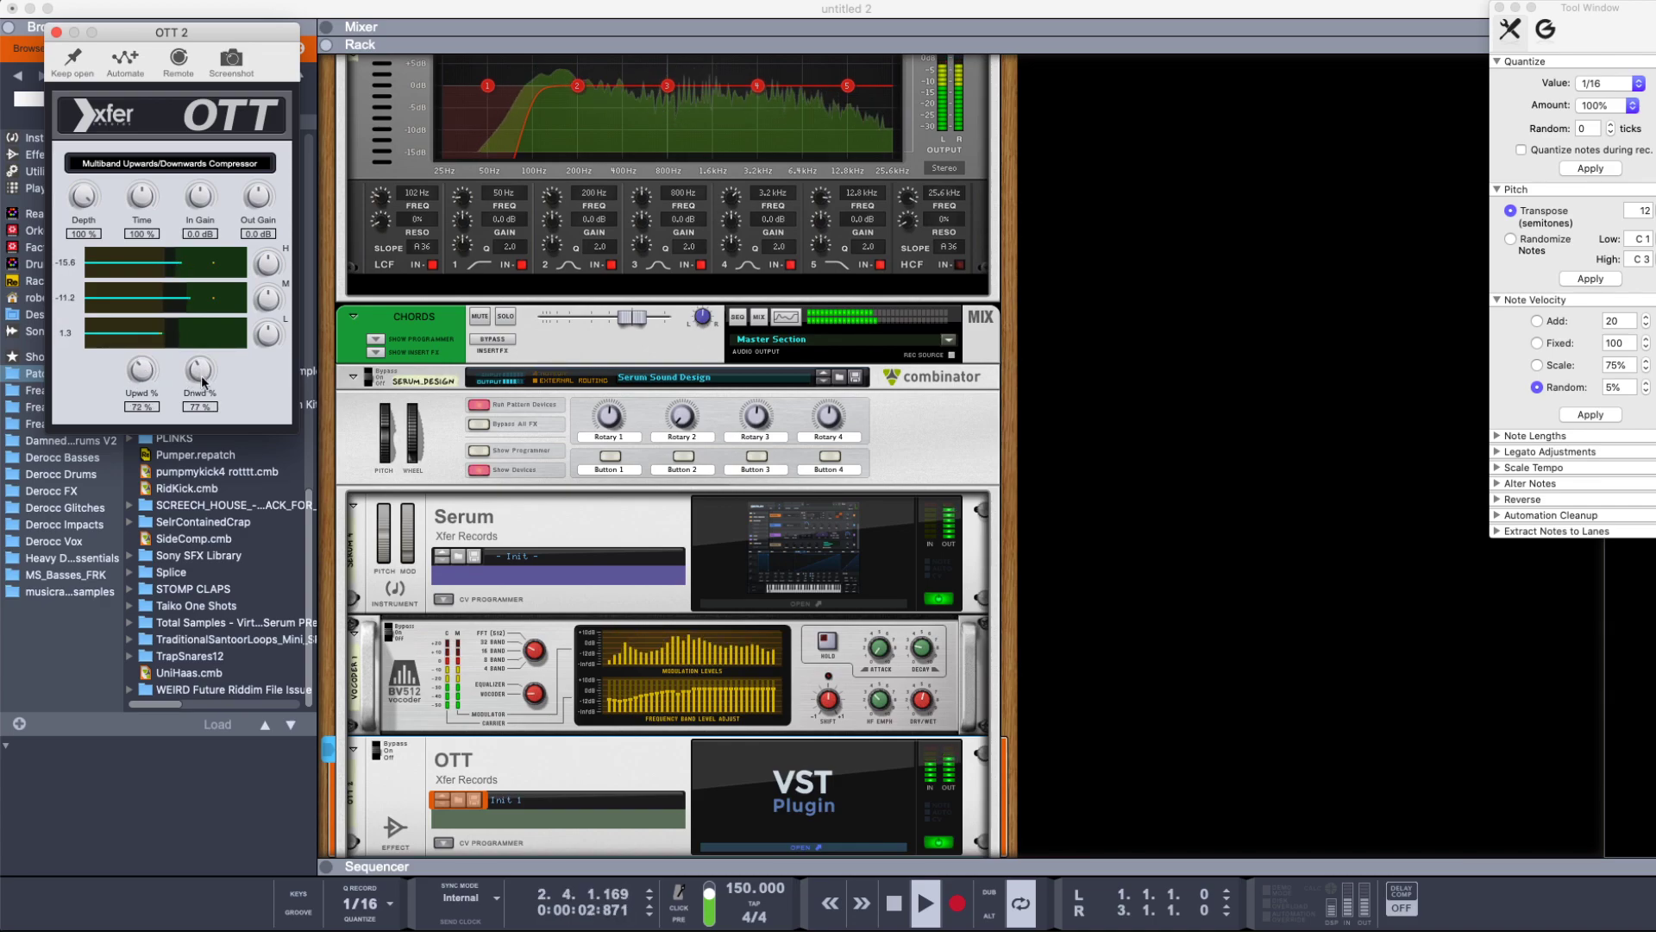
pyautogui.press('space')
# - Review the vocoder's Decay and Dry/Wet settings and both device chains, and listen to the loop
pyautogui.click(922, 652)
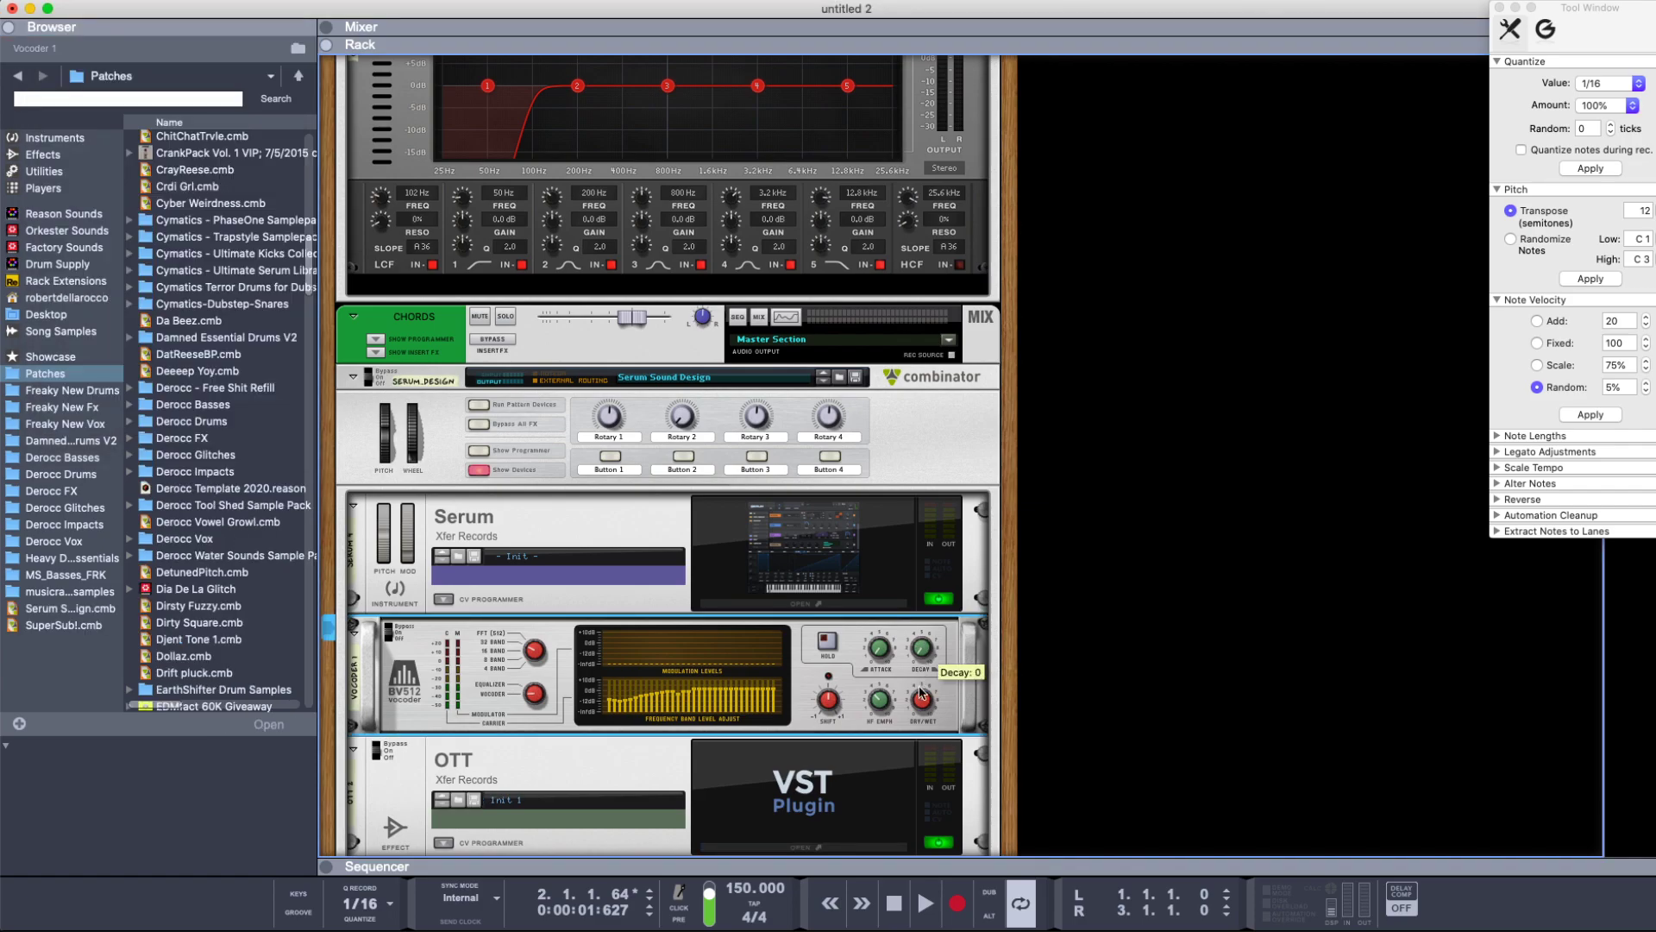
pyautogui.scroll(5, 921, 602)
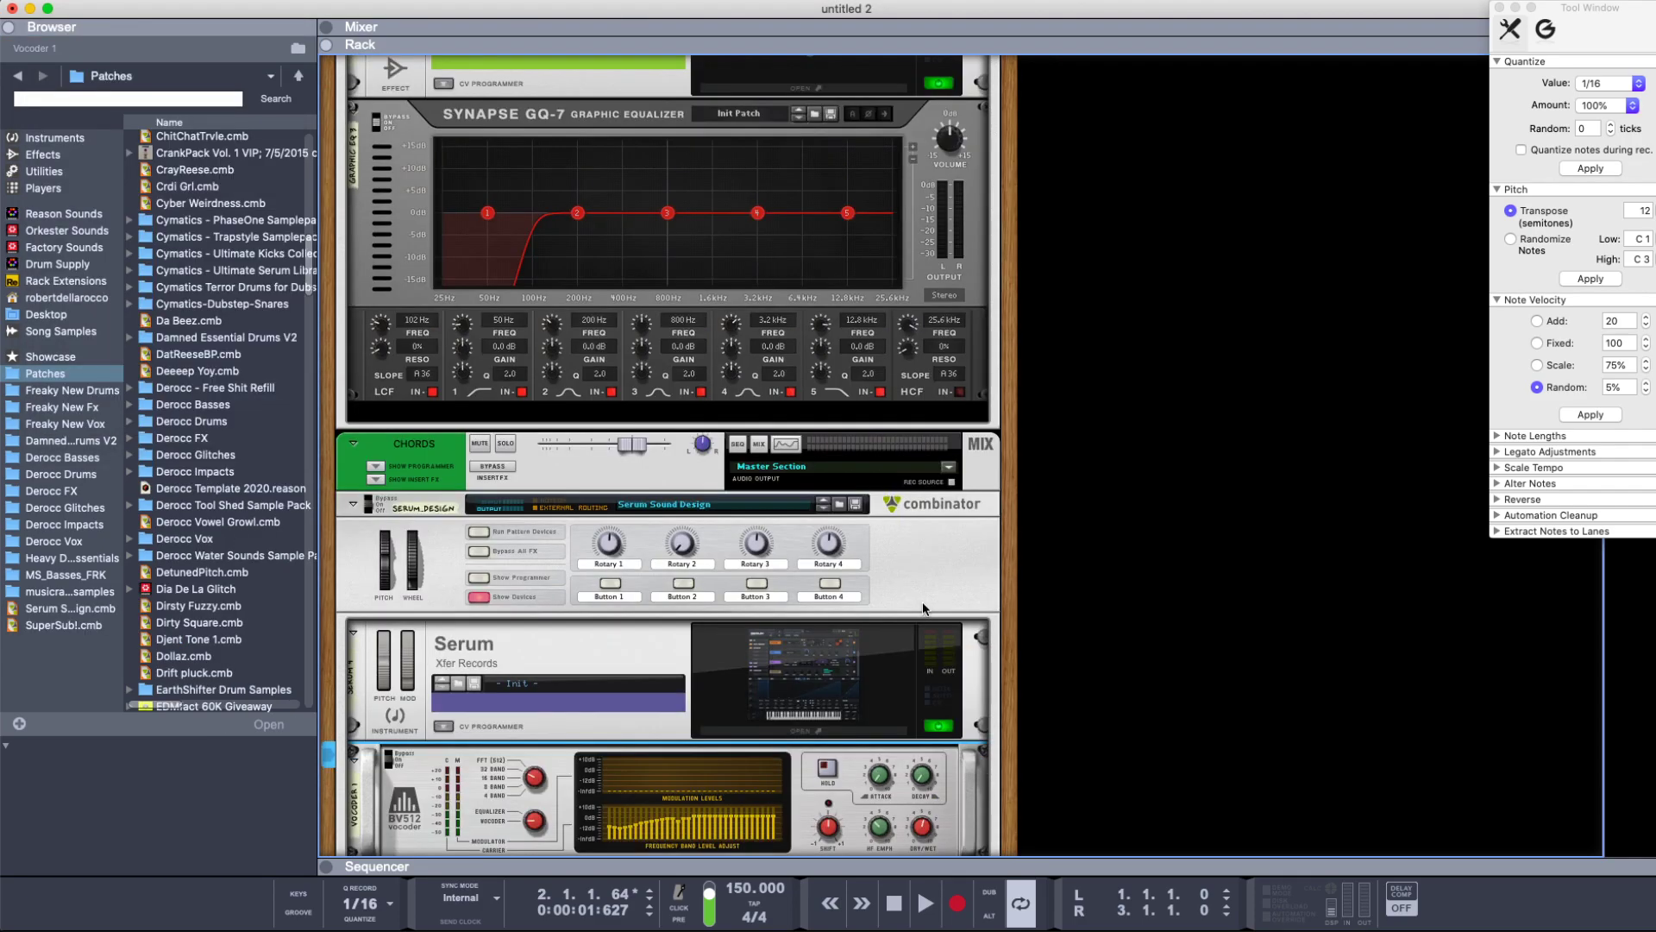
pyautogui.scroll(-3, 922, 615)
pyautogui.scroll(10, 846, 664)
pyautogui.scroll(1, 834, 629)
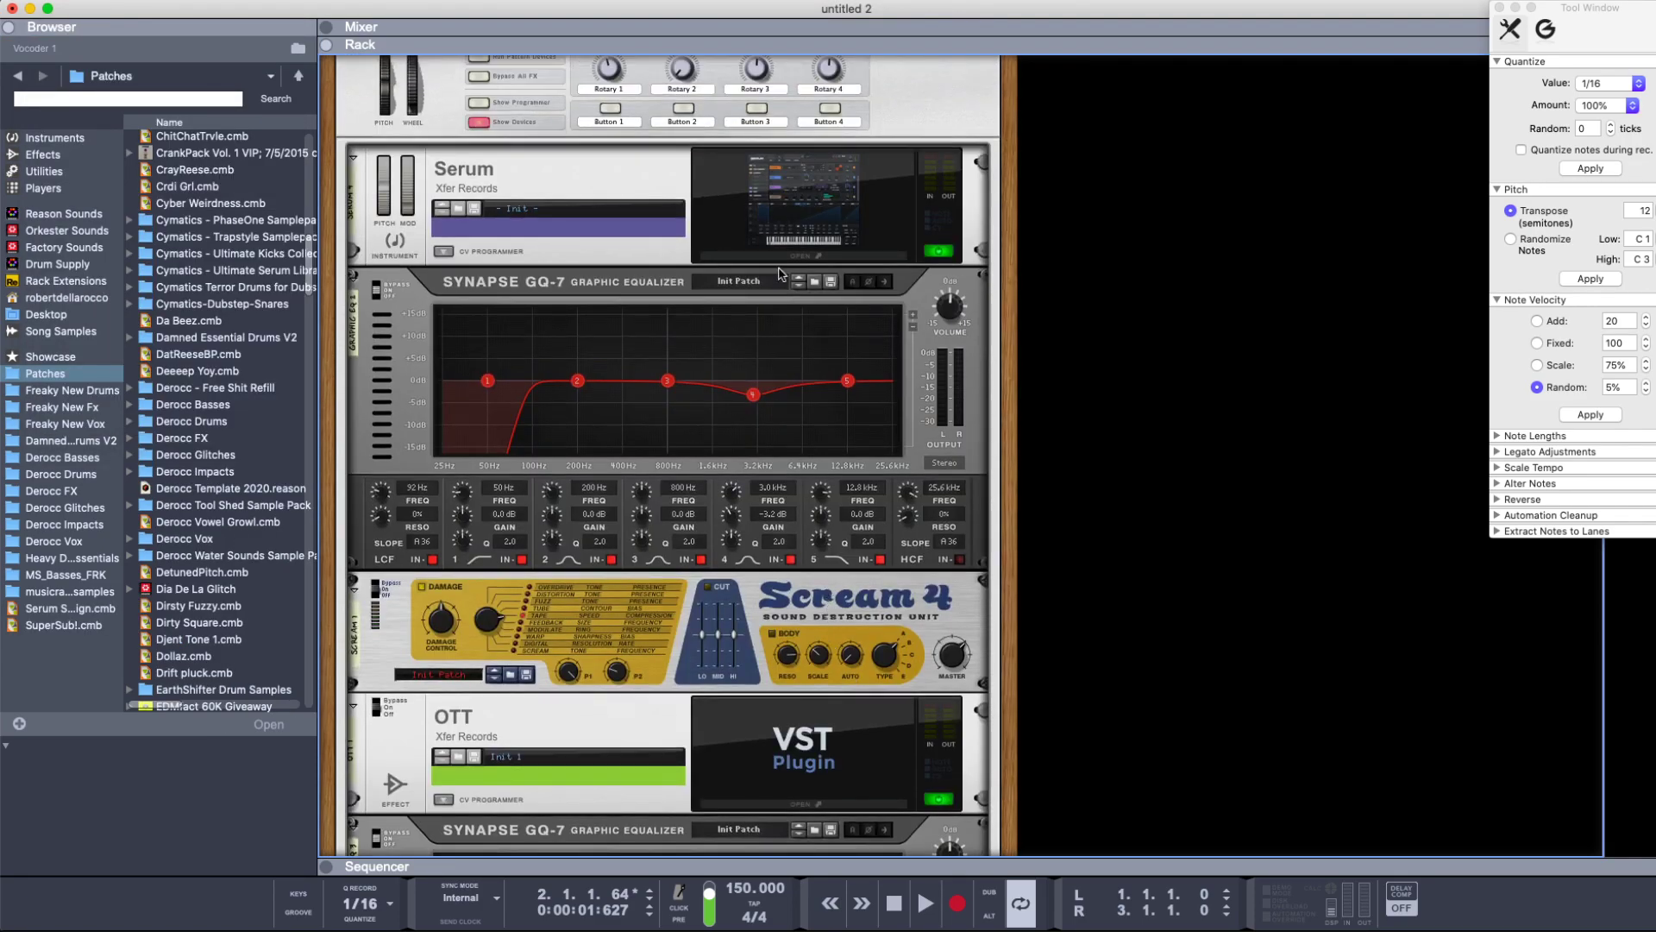
pyautogui.scroll(-10, 825, 326)
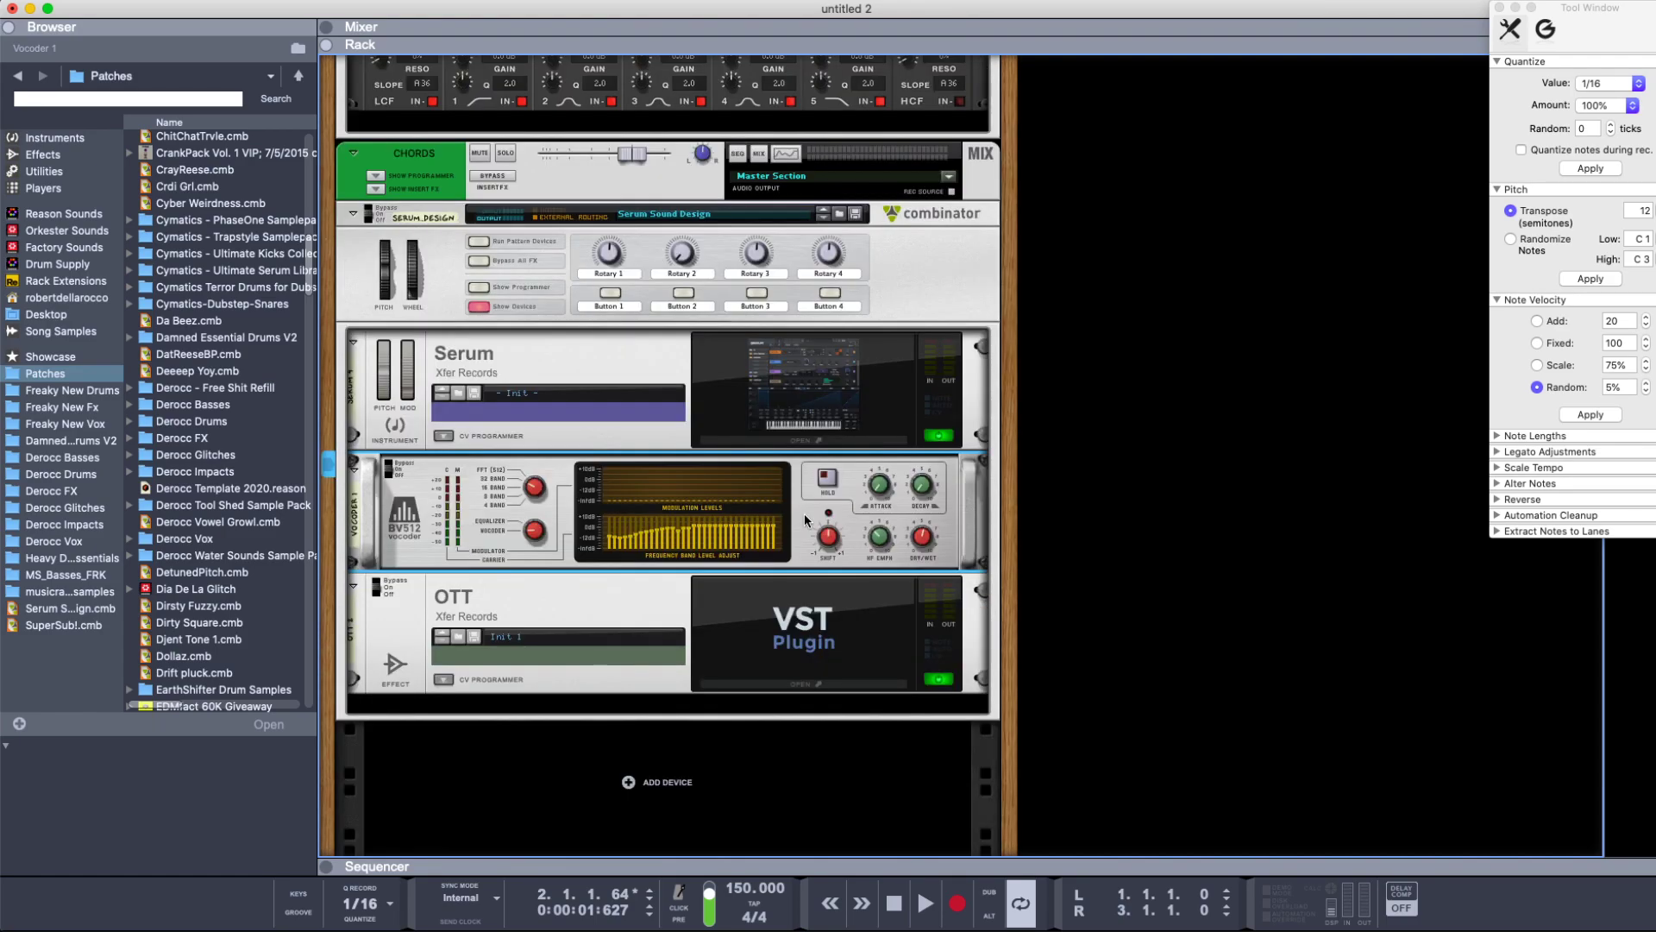
pyautogui.press('space')
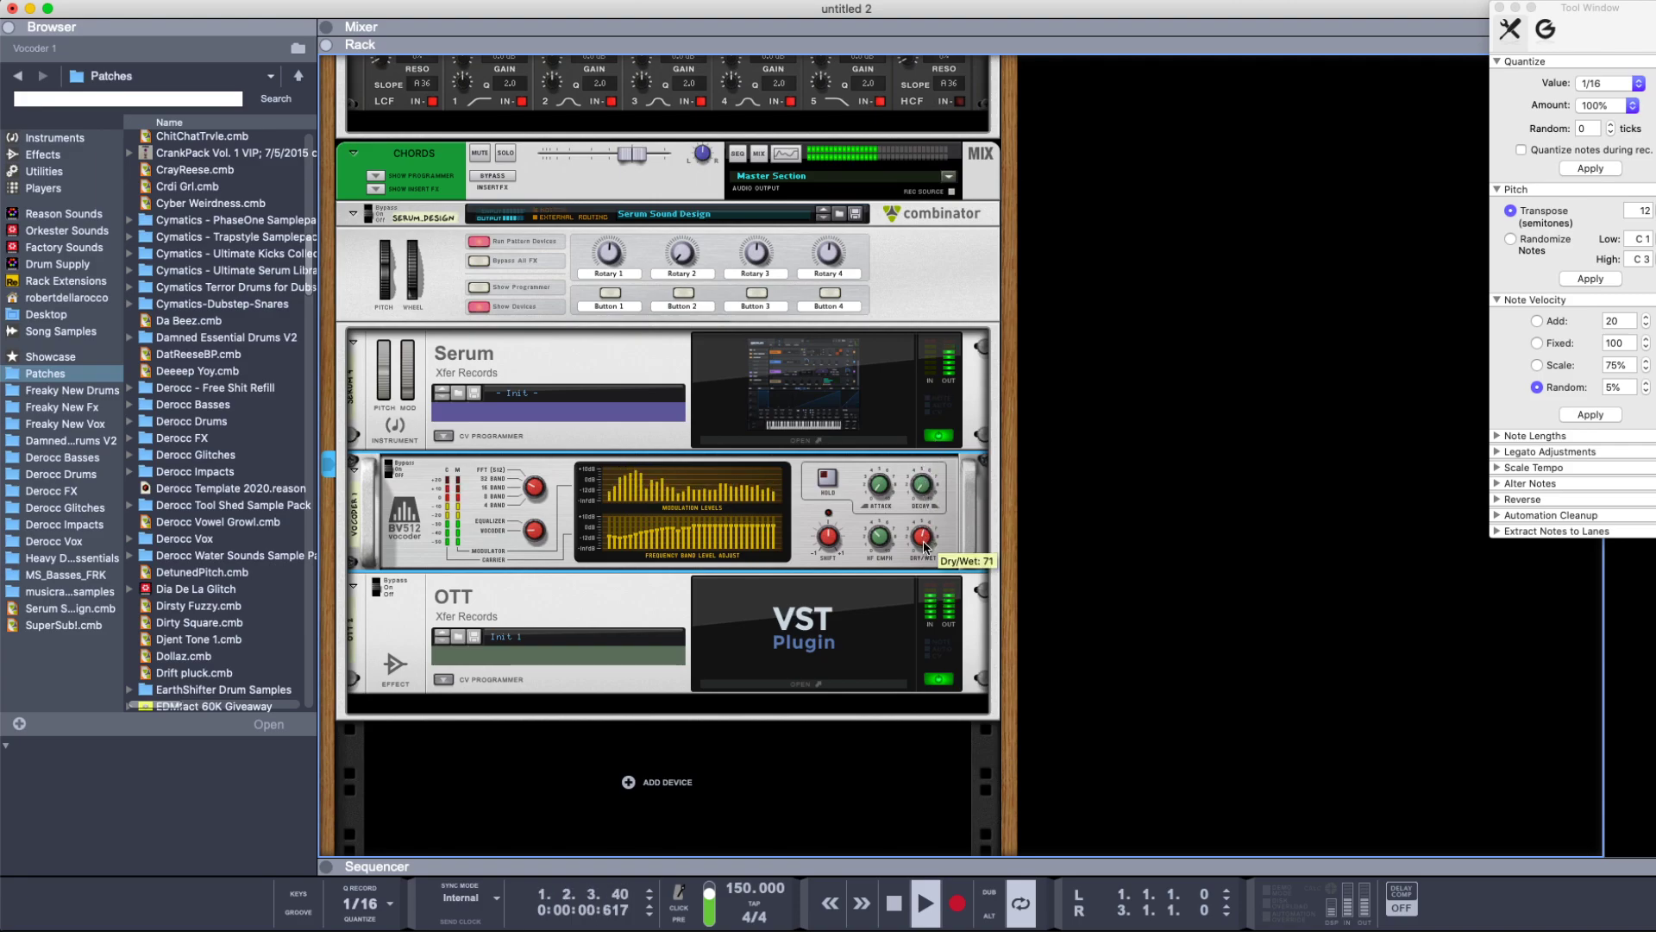
pyautogui.press('space')
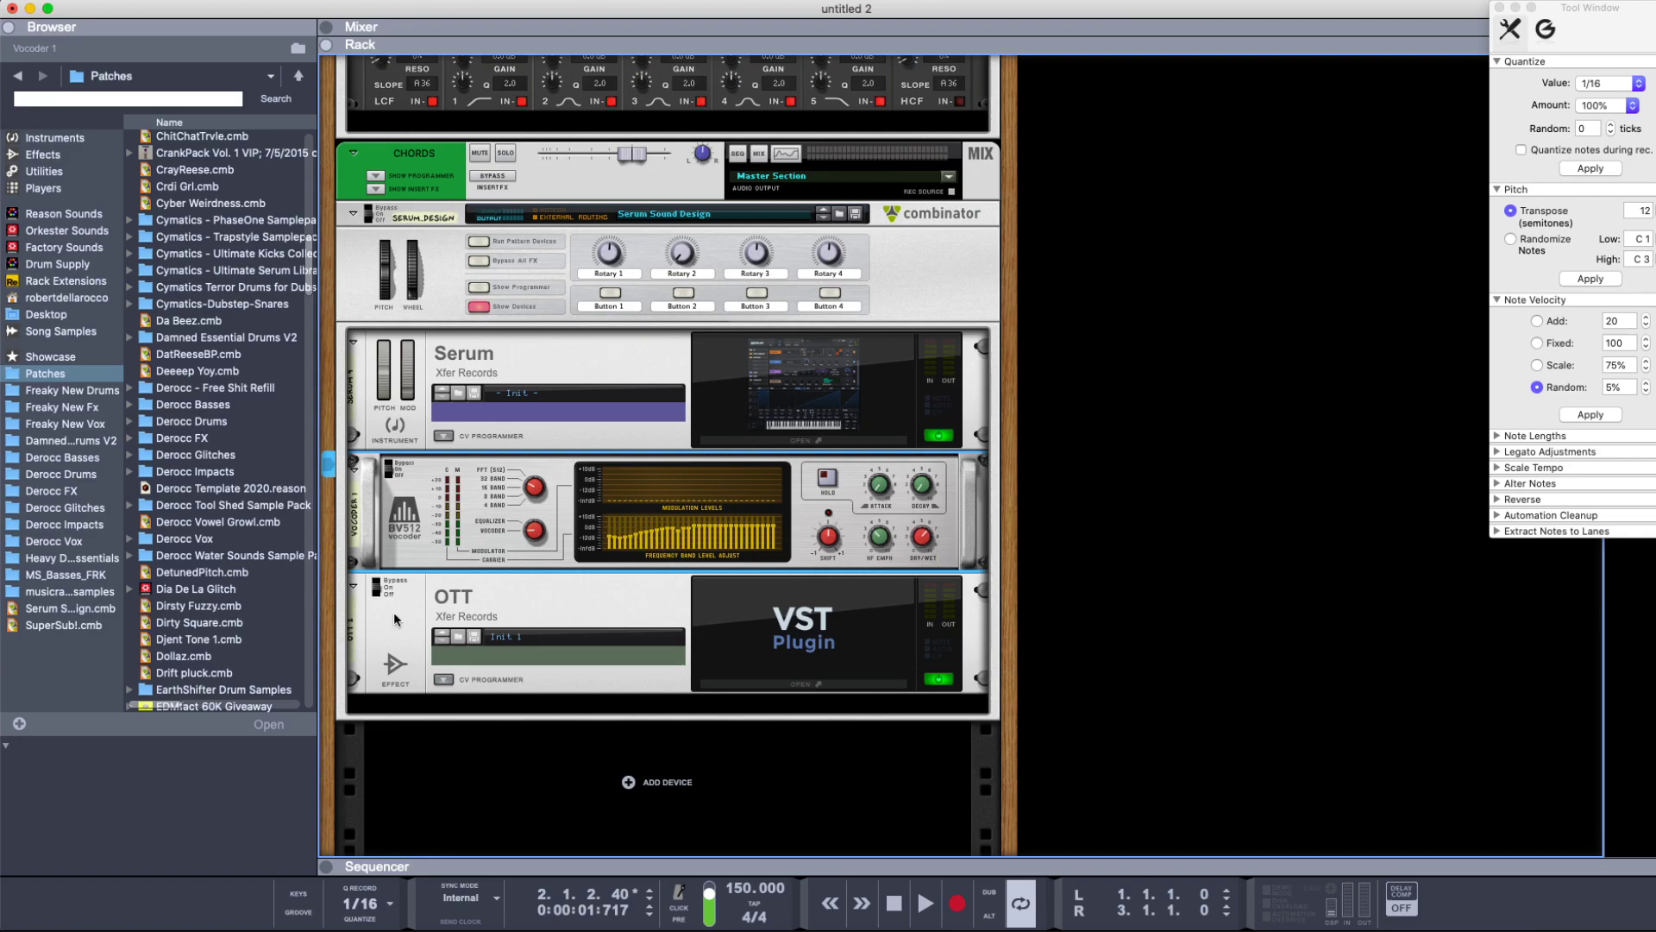
# - Import "Andy I wantchu 2 No 2.wav" from the Acapellas folder into the sequencer as a new audio track
pyautogui.scroll(10, 179, 290)
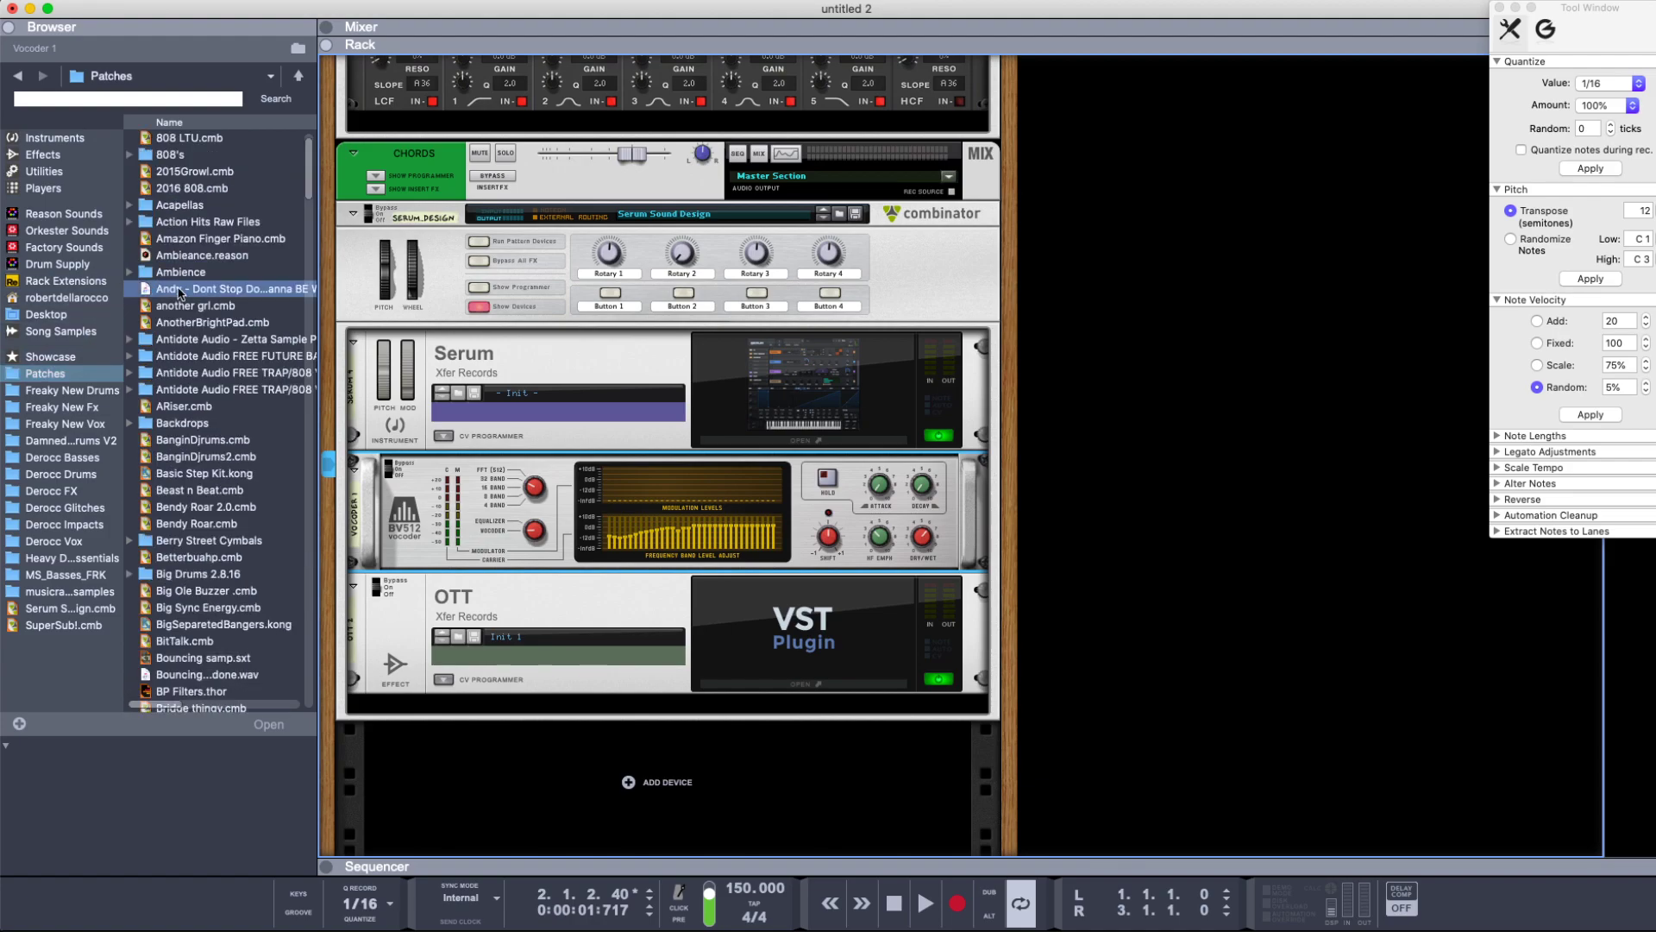
pyautogui.doubleClick(189, 207)
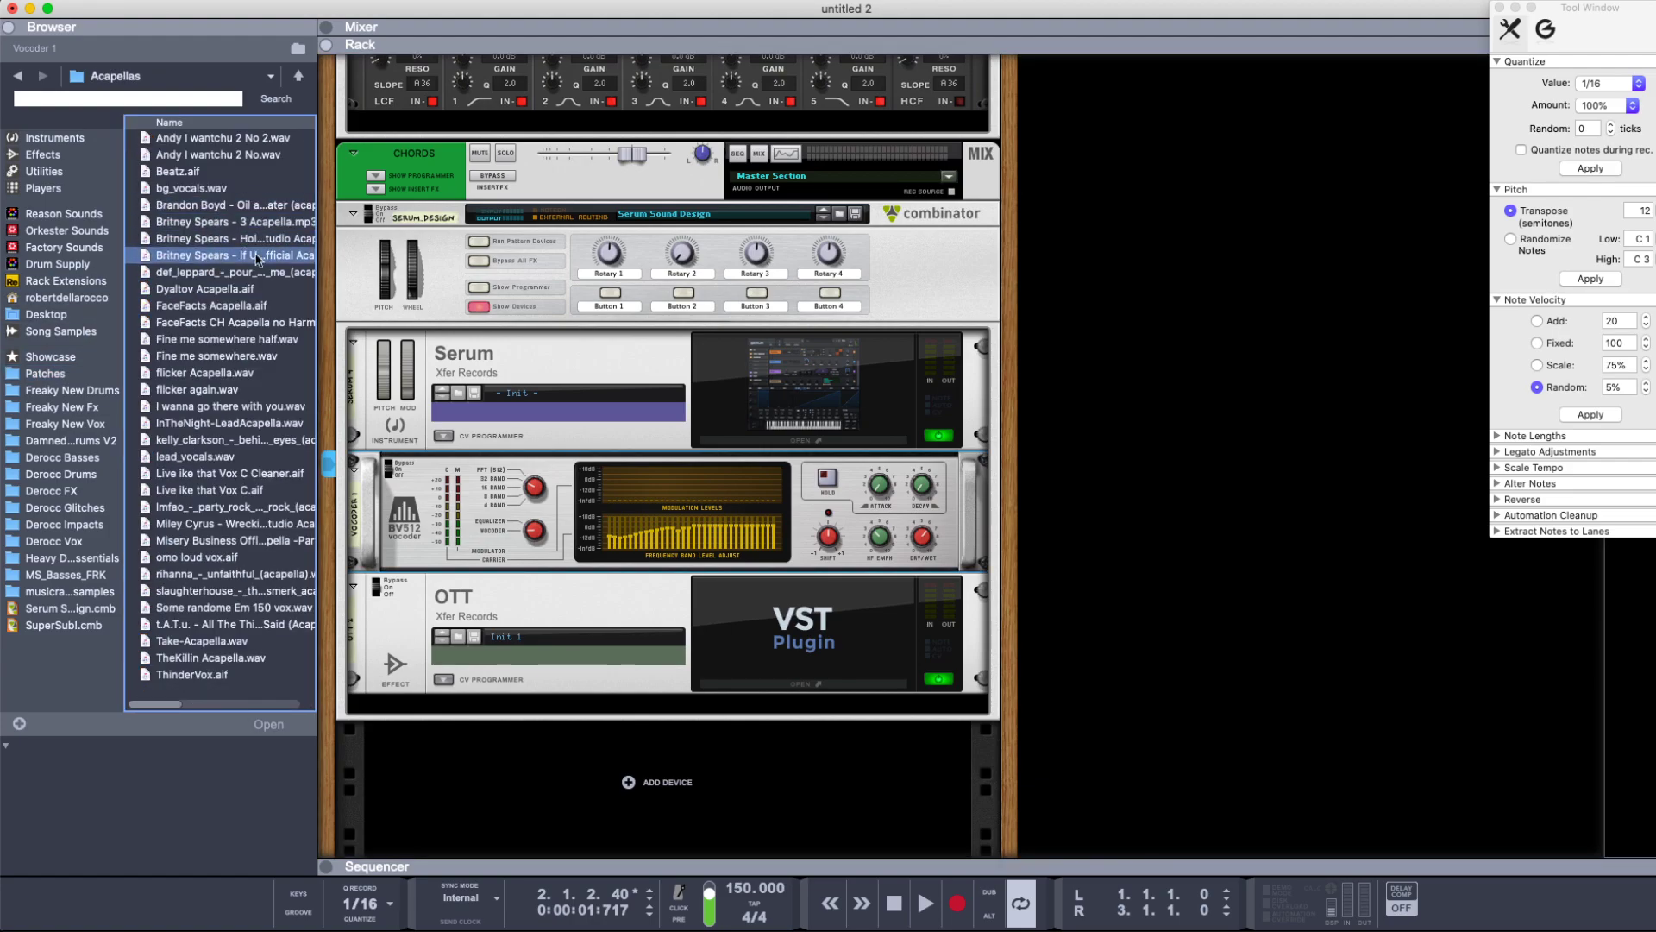
pyautogui.hotkey('F5', 'F7')
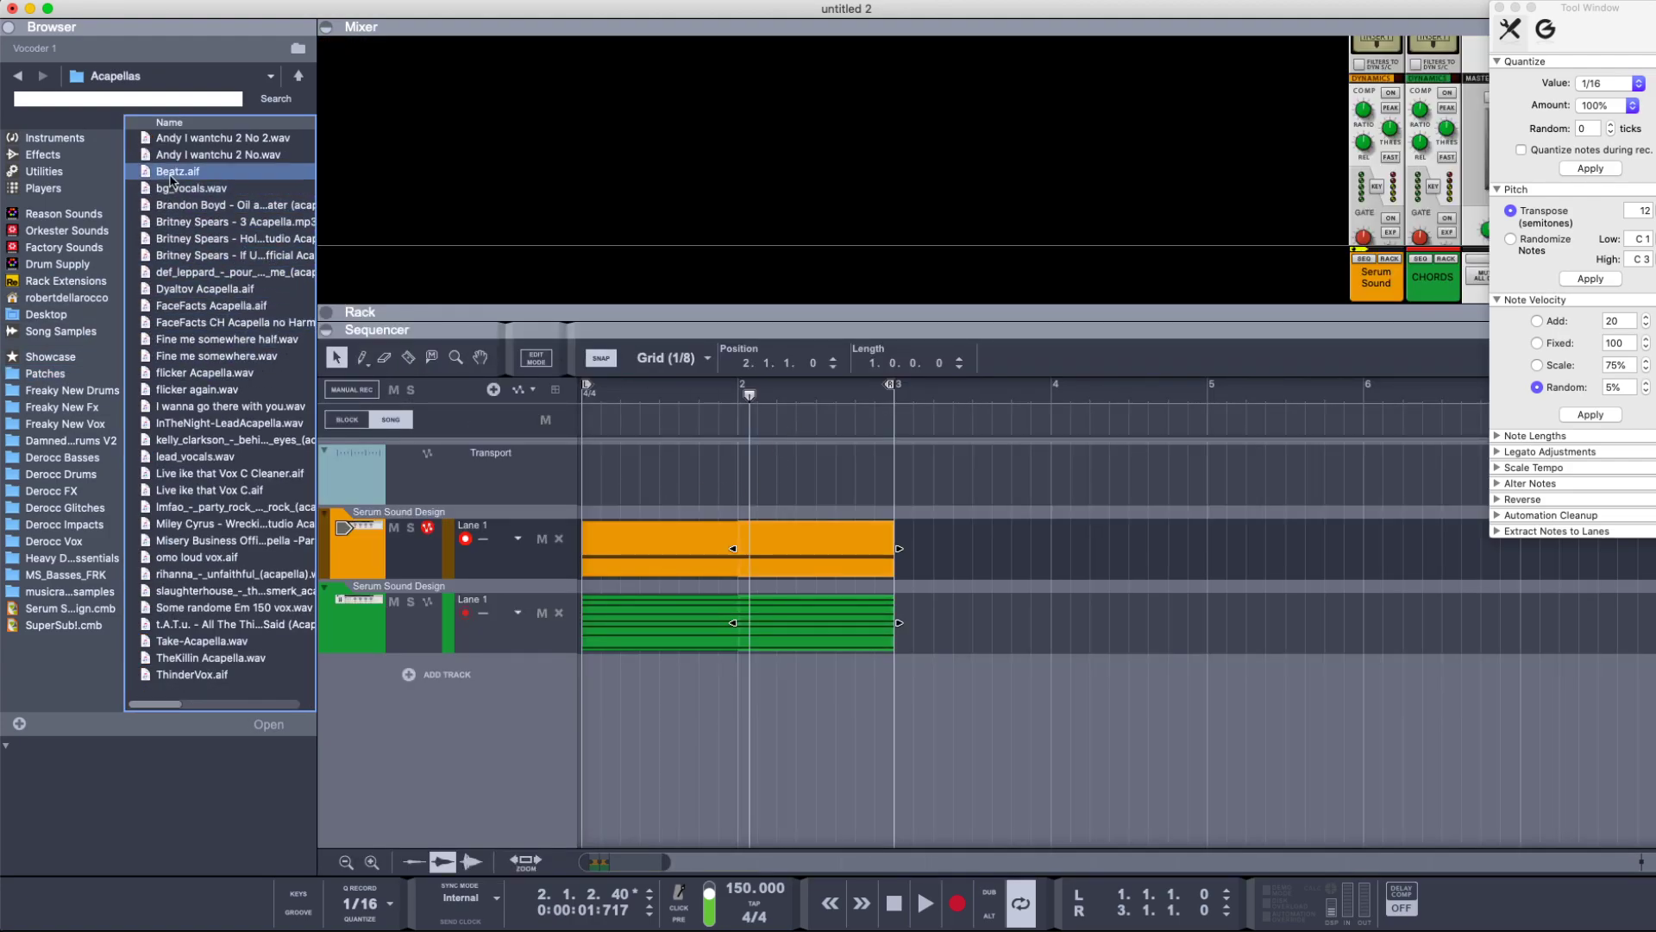
pyautogui.moveTo(190, 141); pyautogui.dragTo(1050, 695)
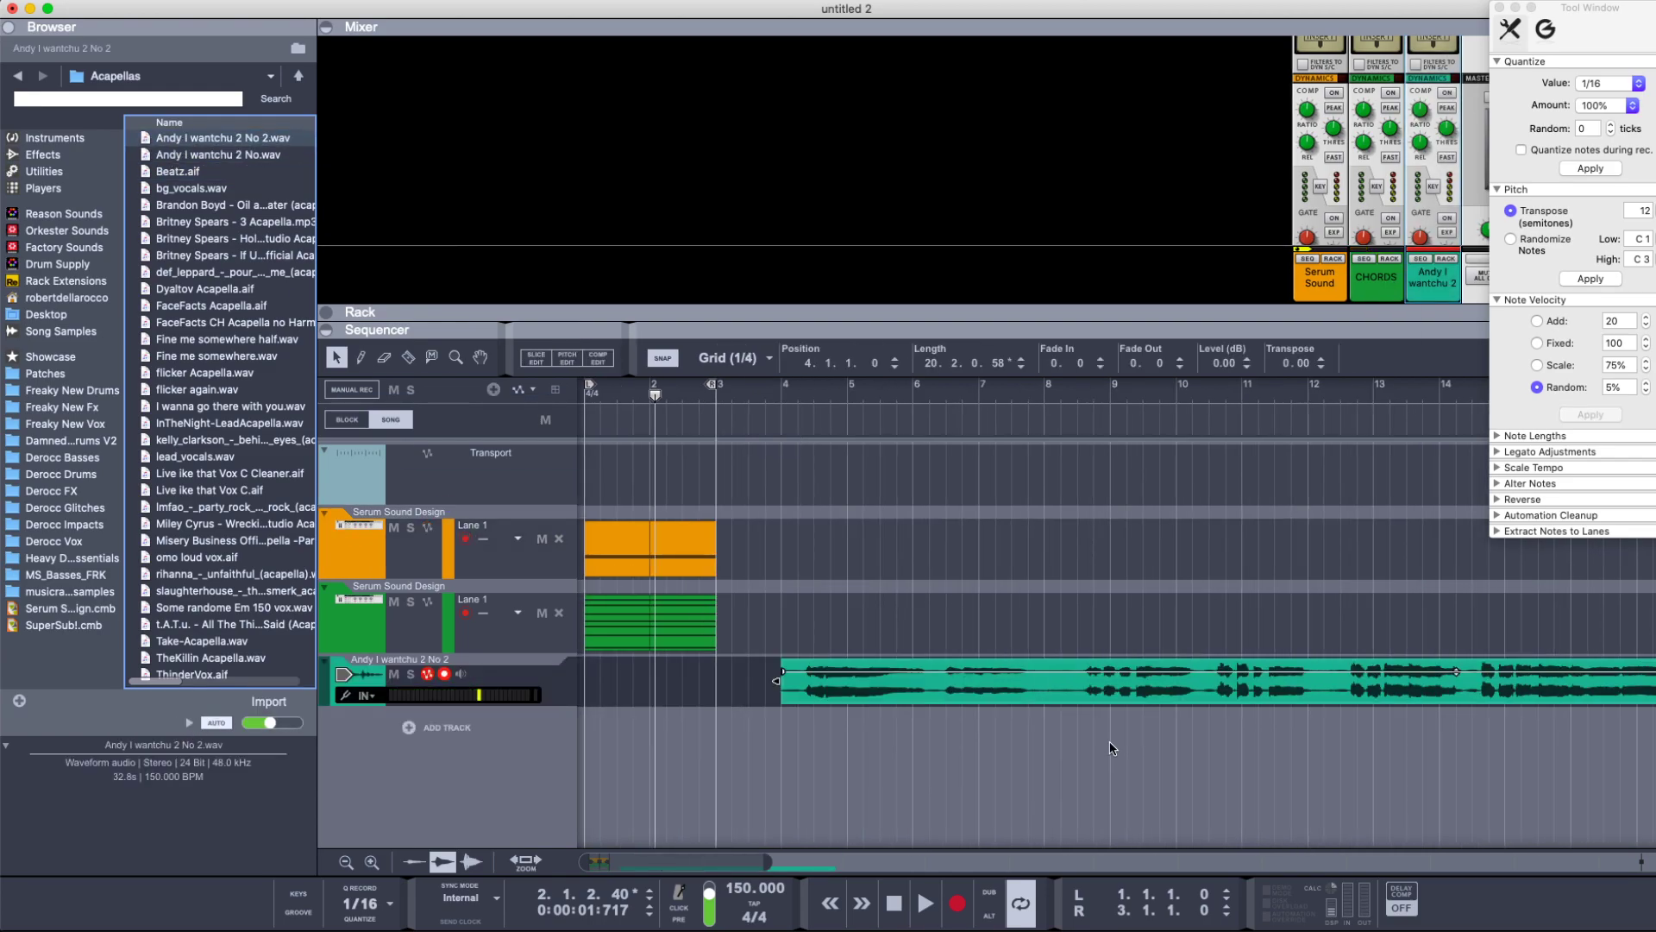
# - Cut a two-bar section out of the vocal clip starting at 12.3.1 and play it
pyautogui.scroll(-1, 1352, 677)
pyautogui.moveTo(1332, 677); pyautogui.dragTo(1388, 687)
pyautogui.moveTo(1225, 688); pyautogui.dragTo(1225, 687)
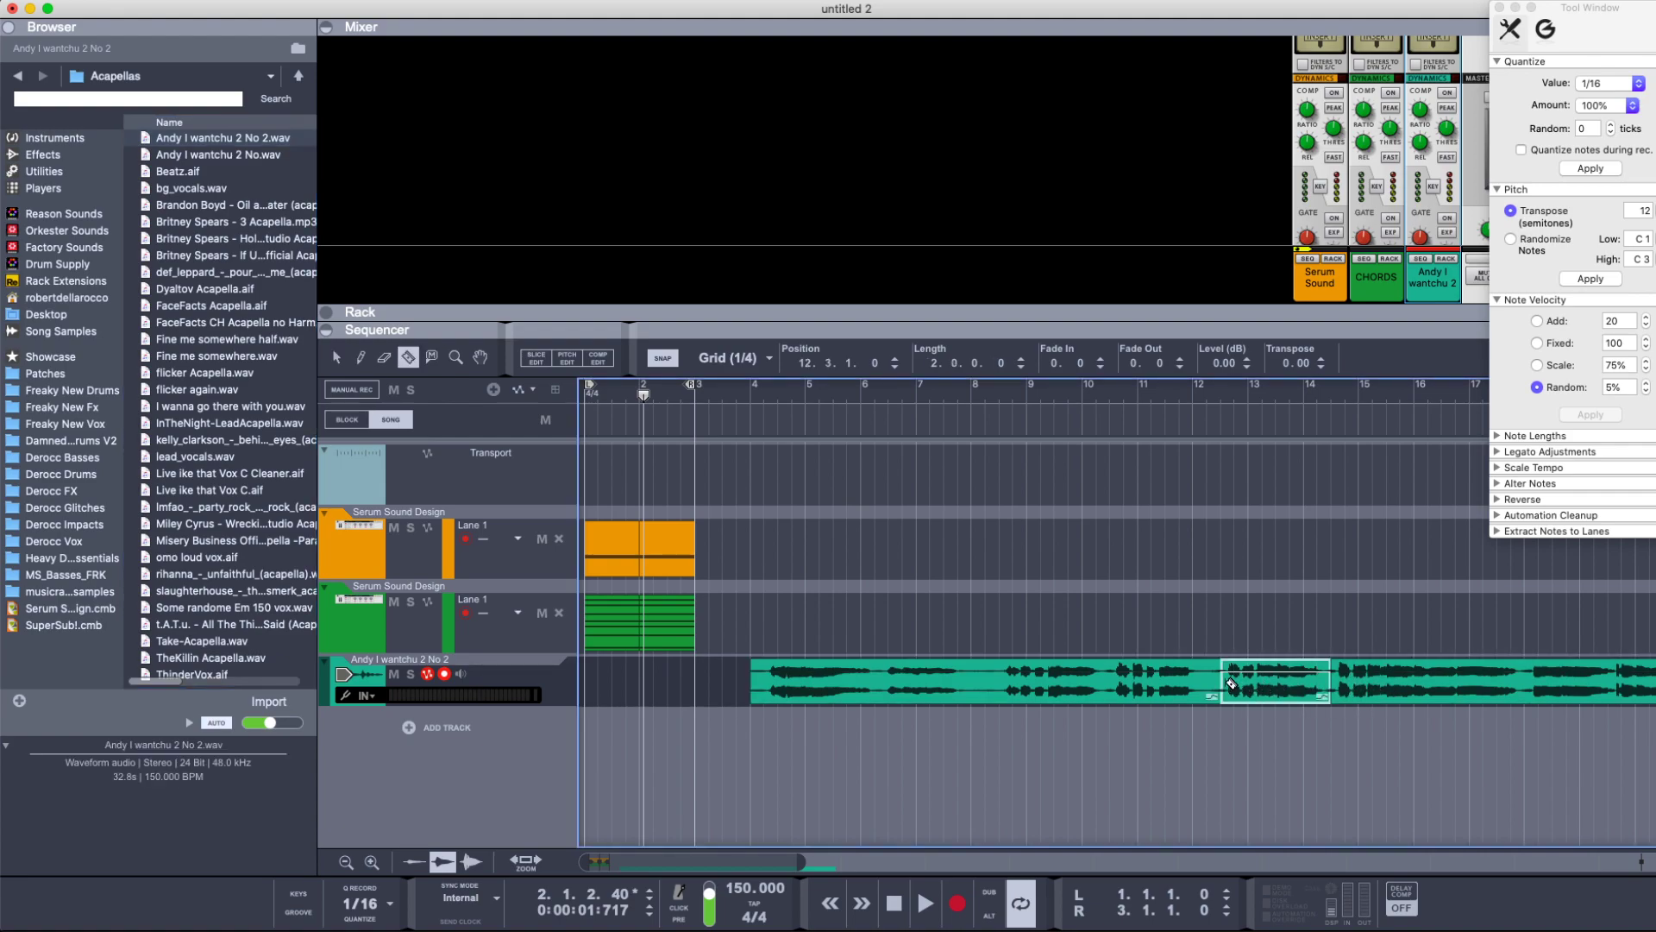
pyautogui.press('q')
pyautogui.click(1234, 390)
pyautogui.press('space')
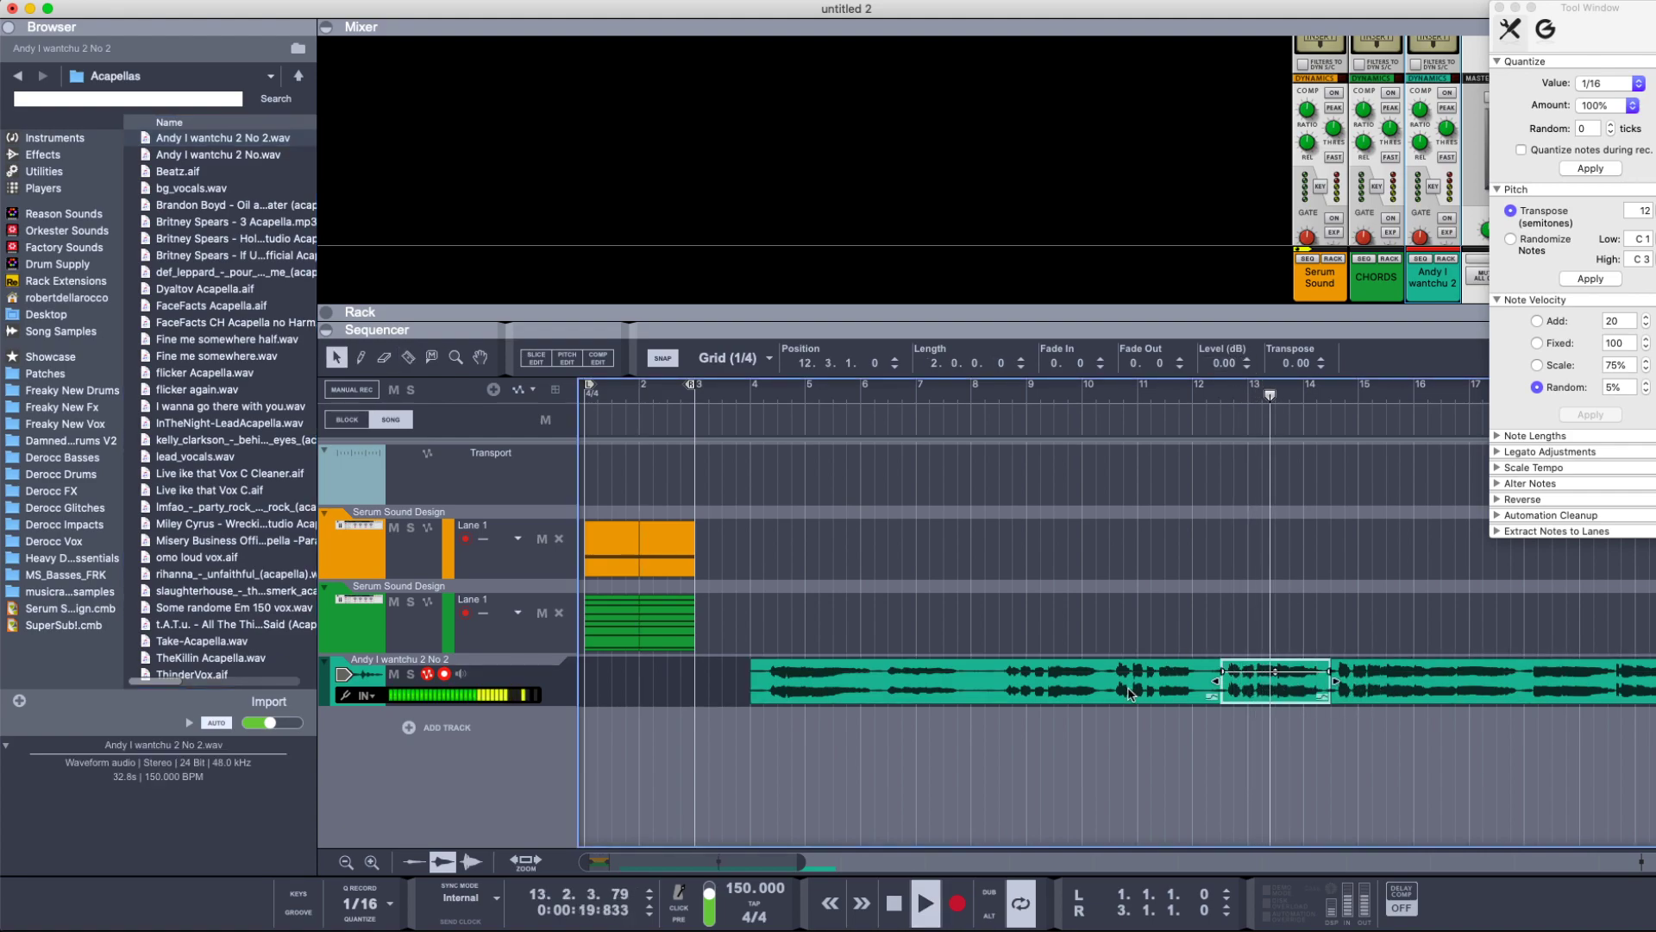
# - Delete the vocal pieces before and after the two-bar section and move that section to the start of bar 1
pyautogui.click(1160, 690)
pyautogui.press('Delete')
pyautogui.click(1460, 698)
pyautogui.press('Delete')
pyautogui.moveTo(1282, 689); pyautogui.dragTo(645, 686)
pyautogui.press('space')
pyautogui.scroll(10, 880, 671)
pyautogui.hscroll(-5, 810, 675)
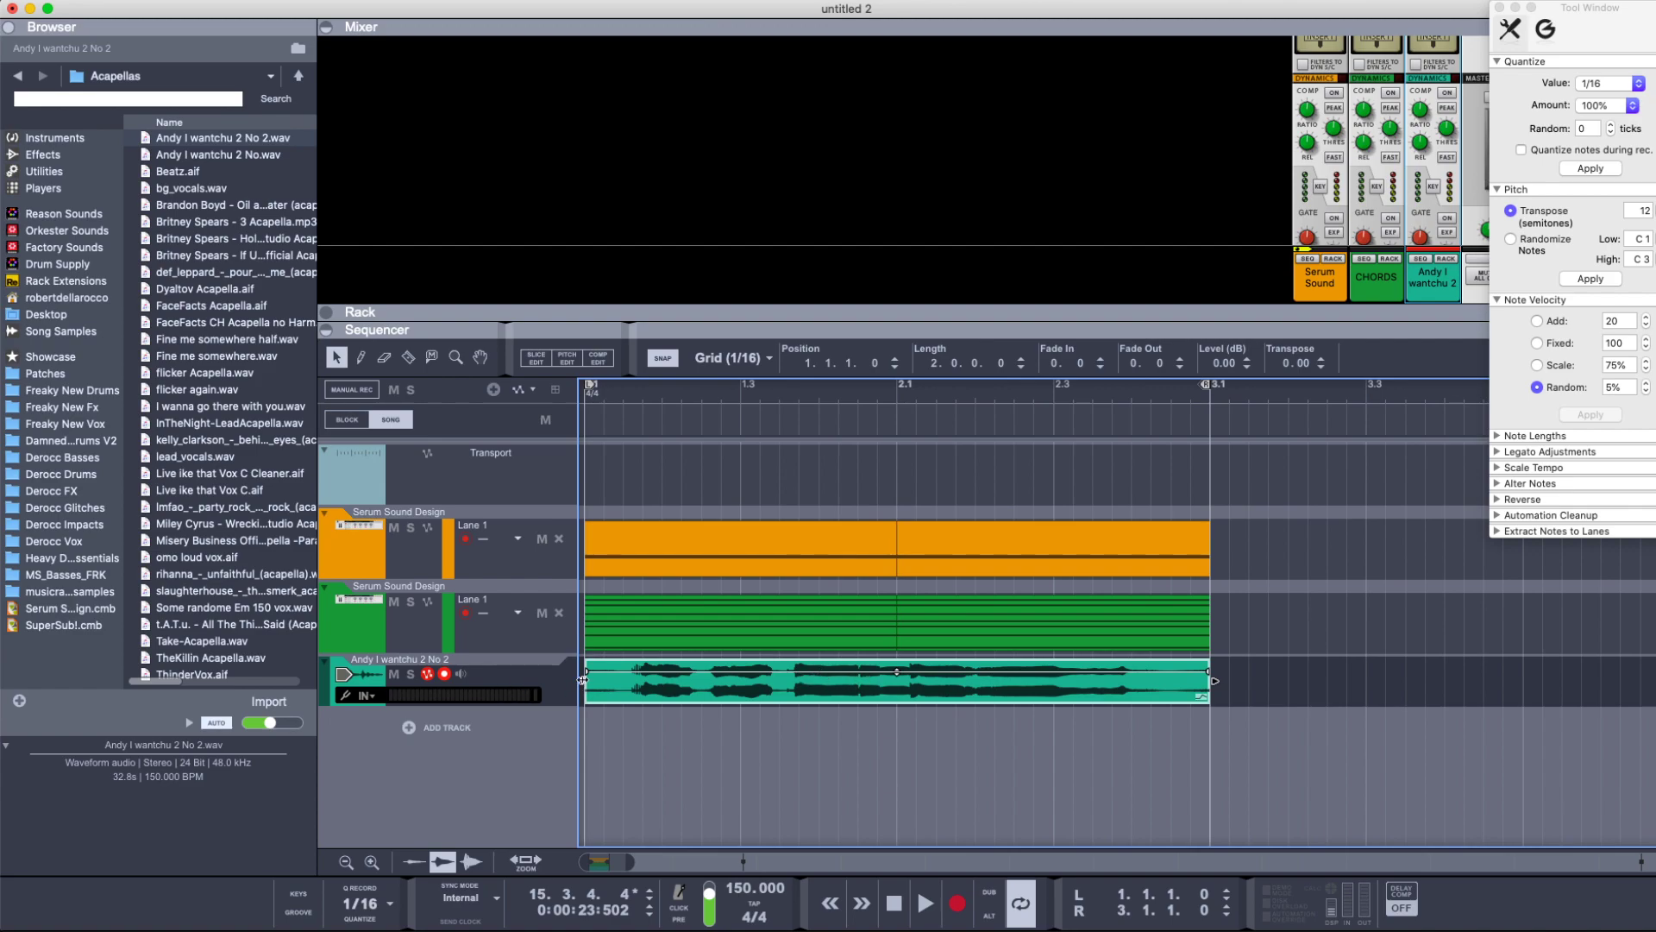
# - Add a Neptune Pitch Adjuster to the insert effects of the vocal audio track
pyautogui.press('F5')
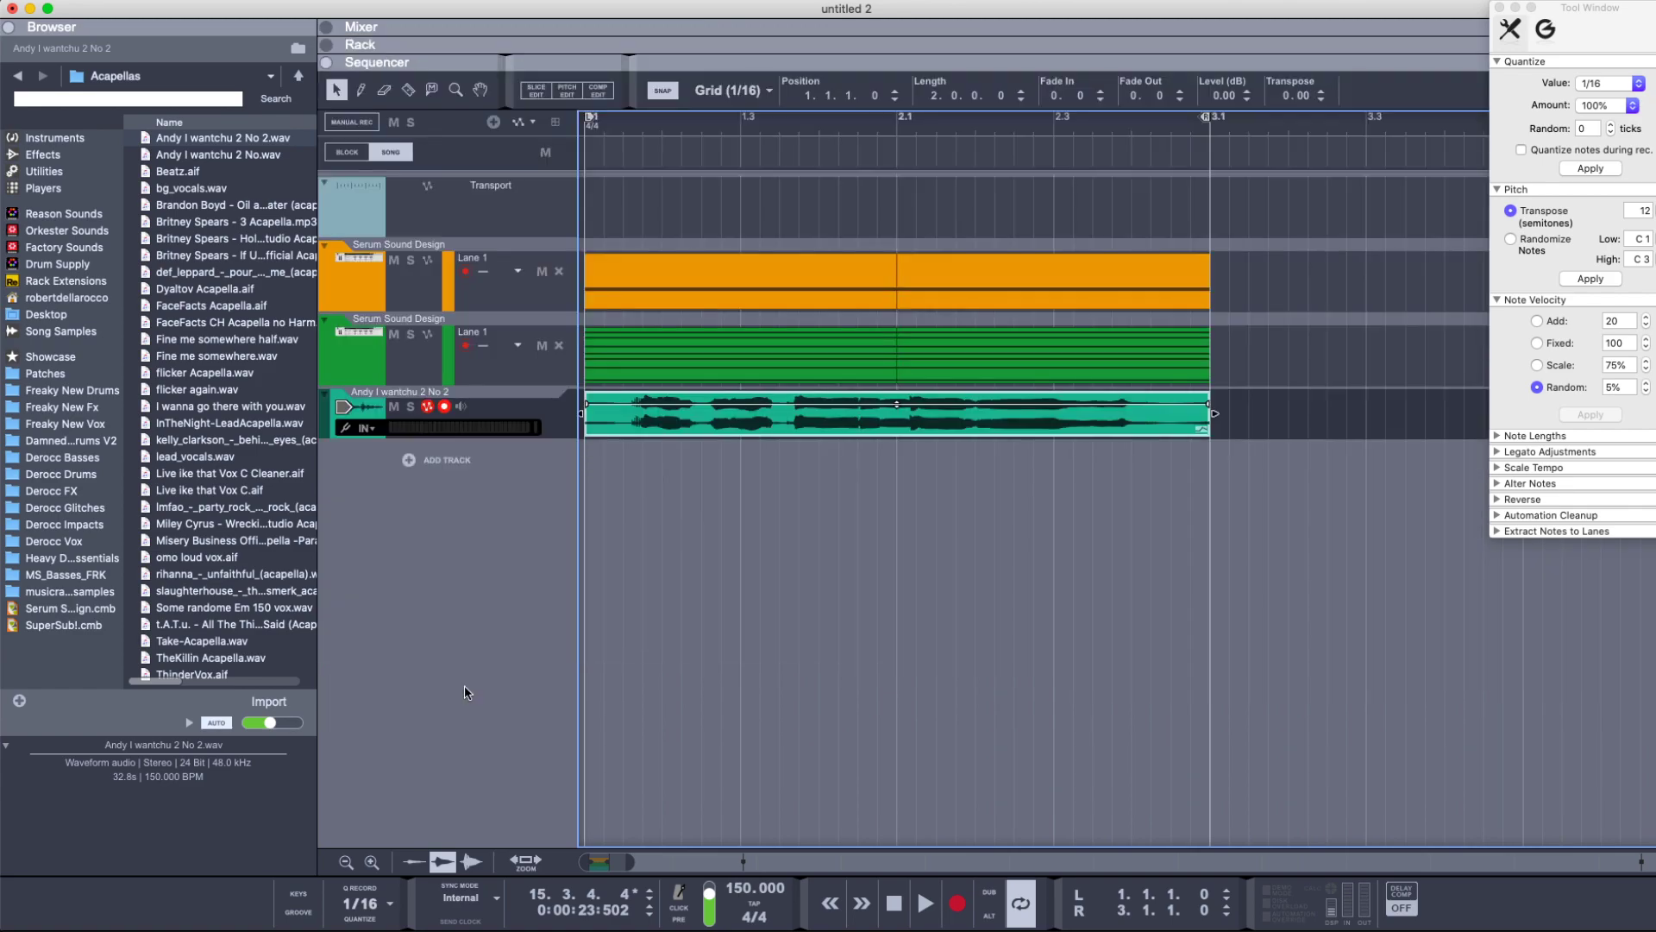
pyautogui.press('F6')
pyautogui.click(353, 669)
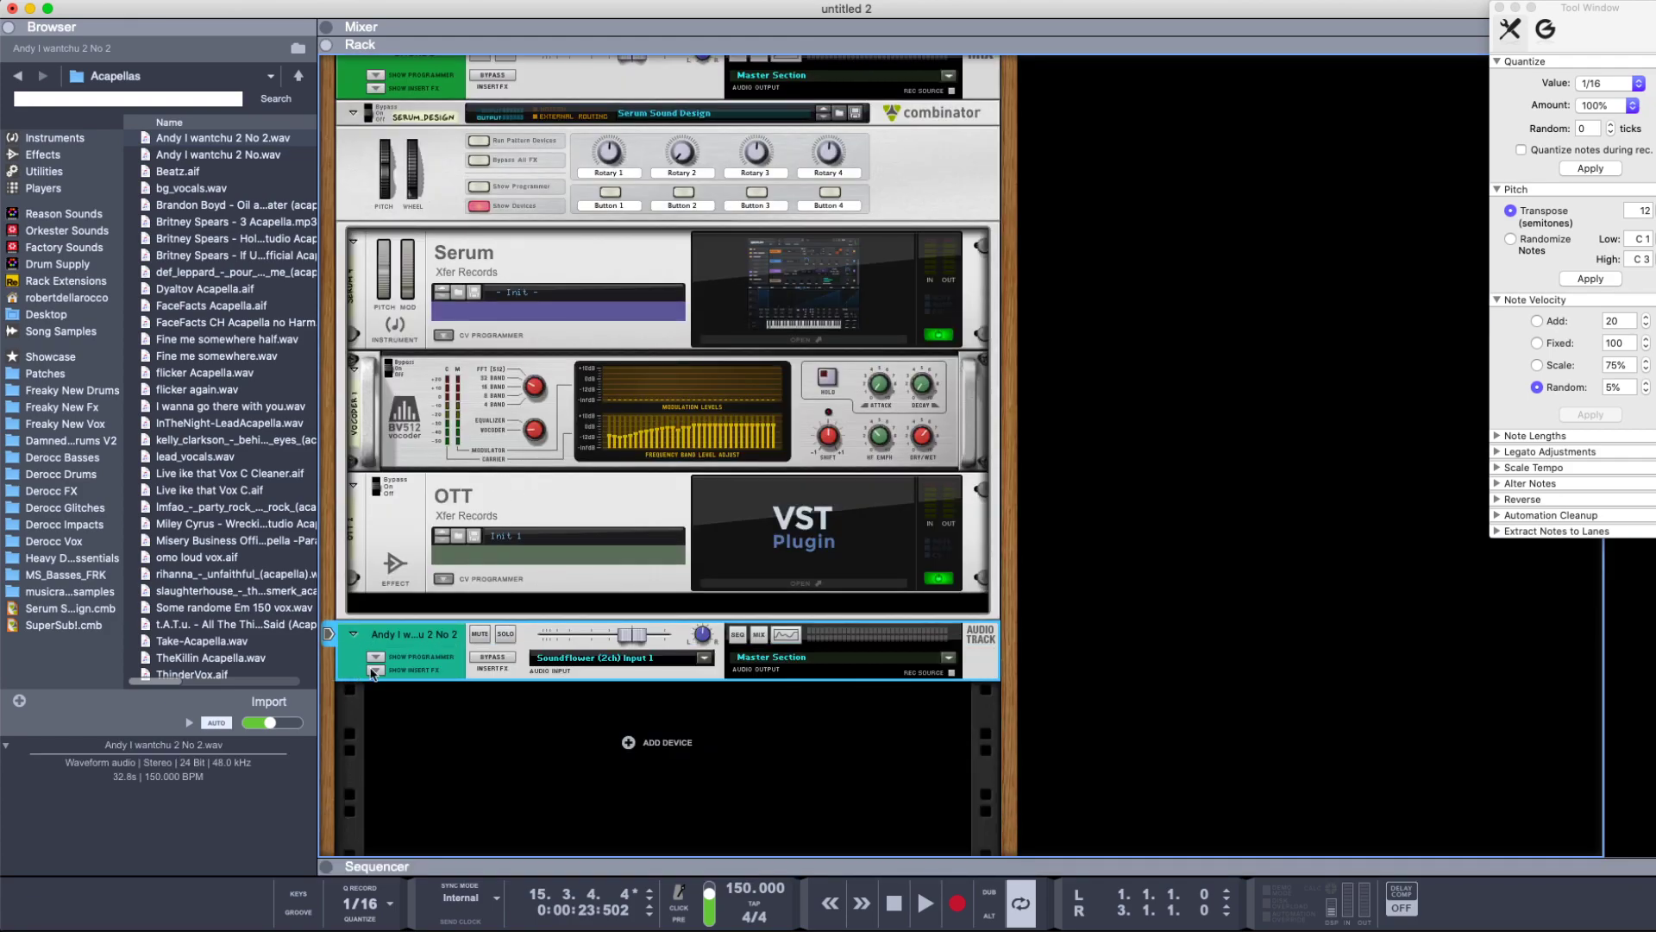
pyautogui.click(377, 670)
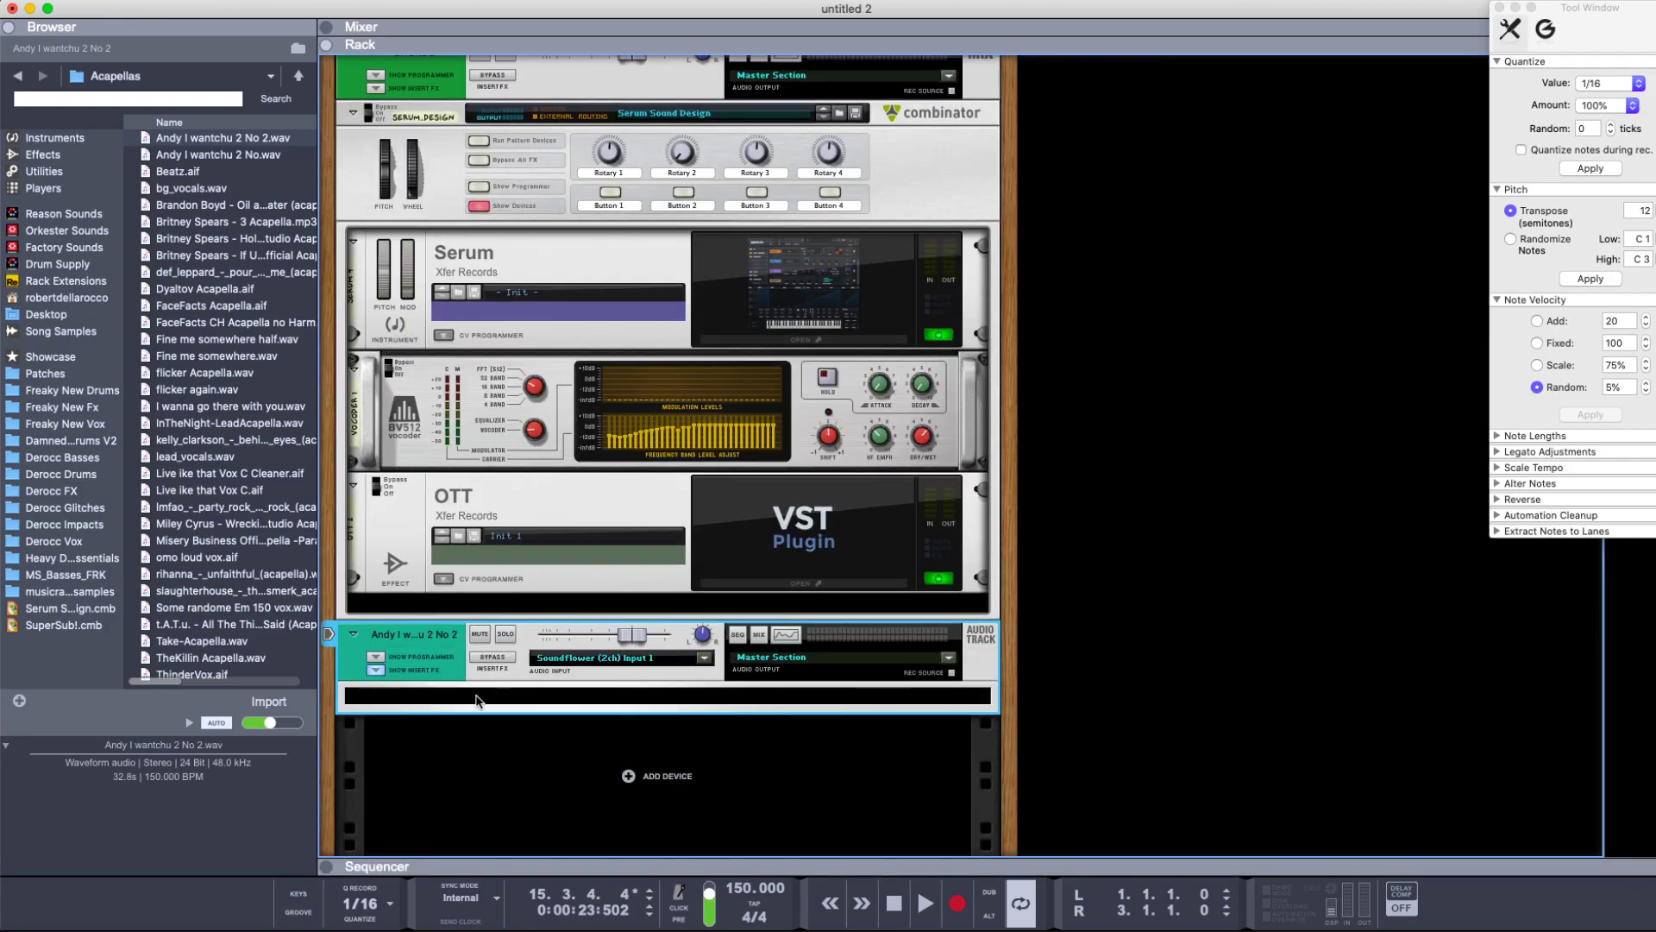
pyautogui.rightClick(477, 699)
pyautogui.moveTo(570, 562)
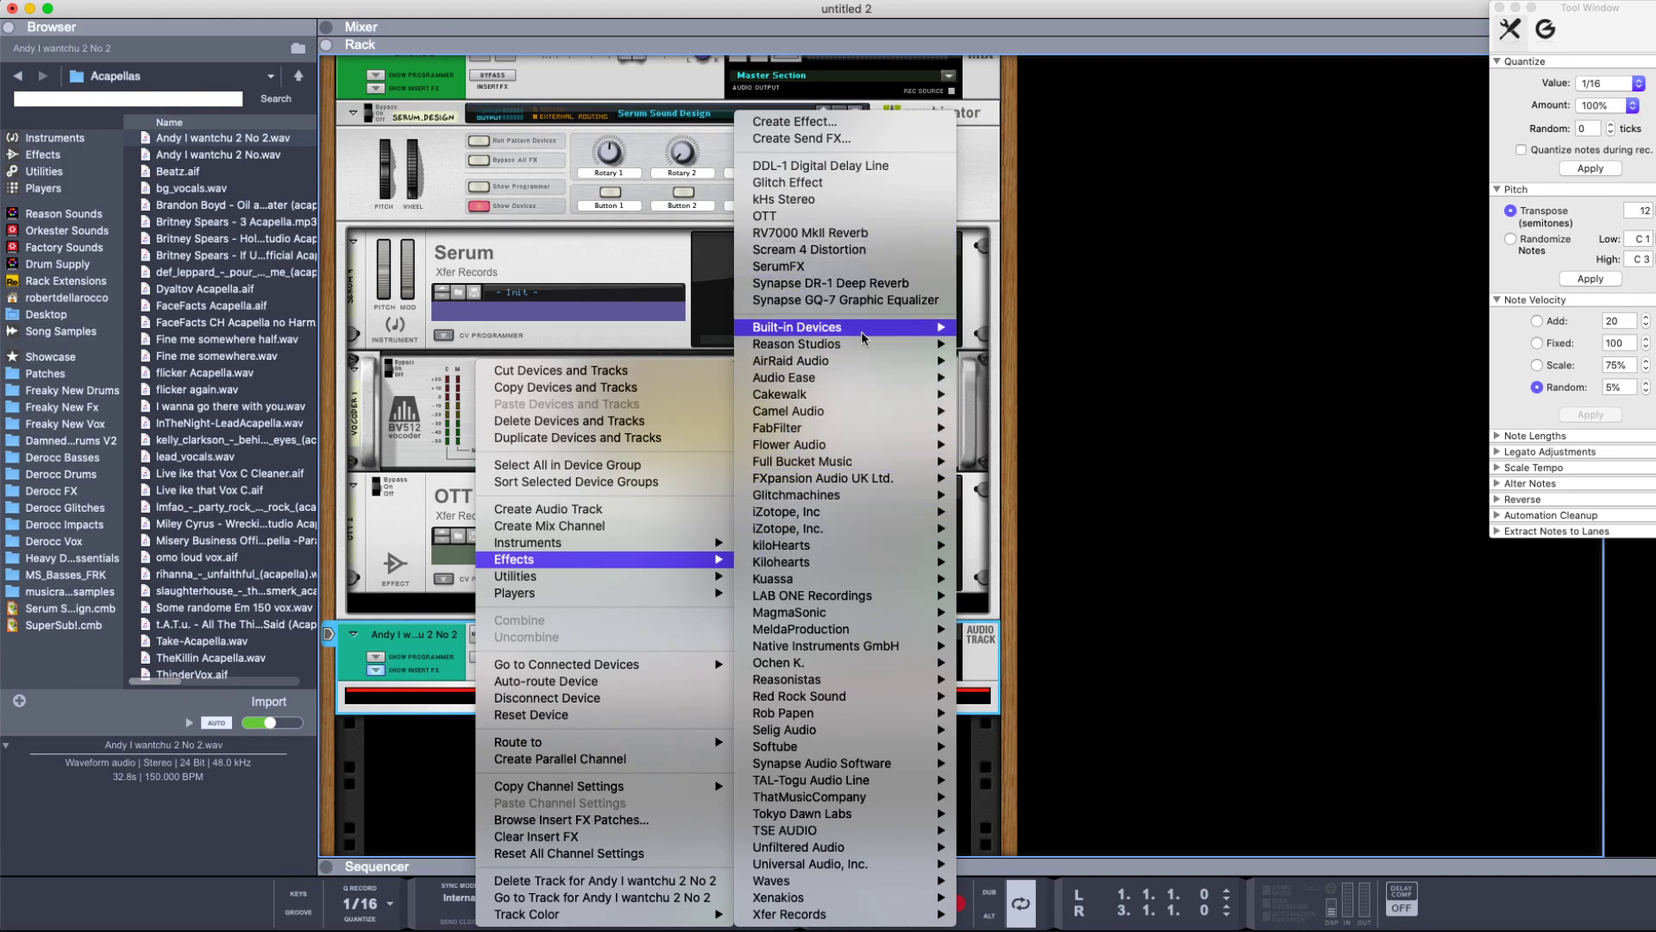
pyautogui.moveTo(862, 337)
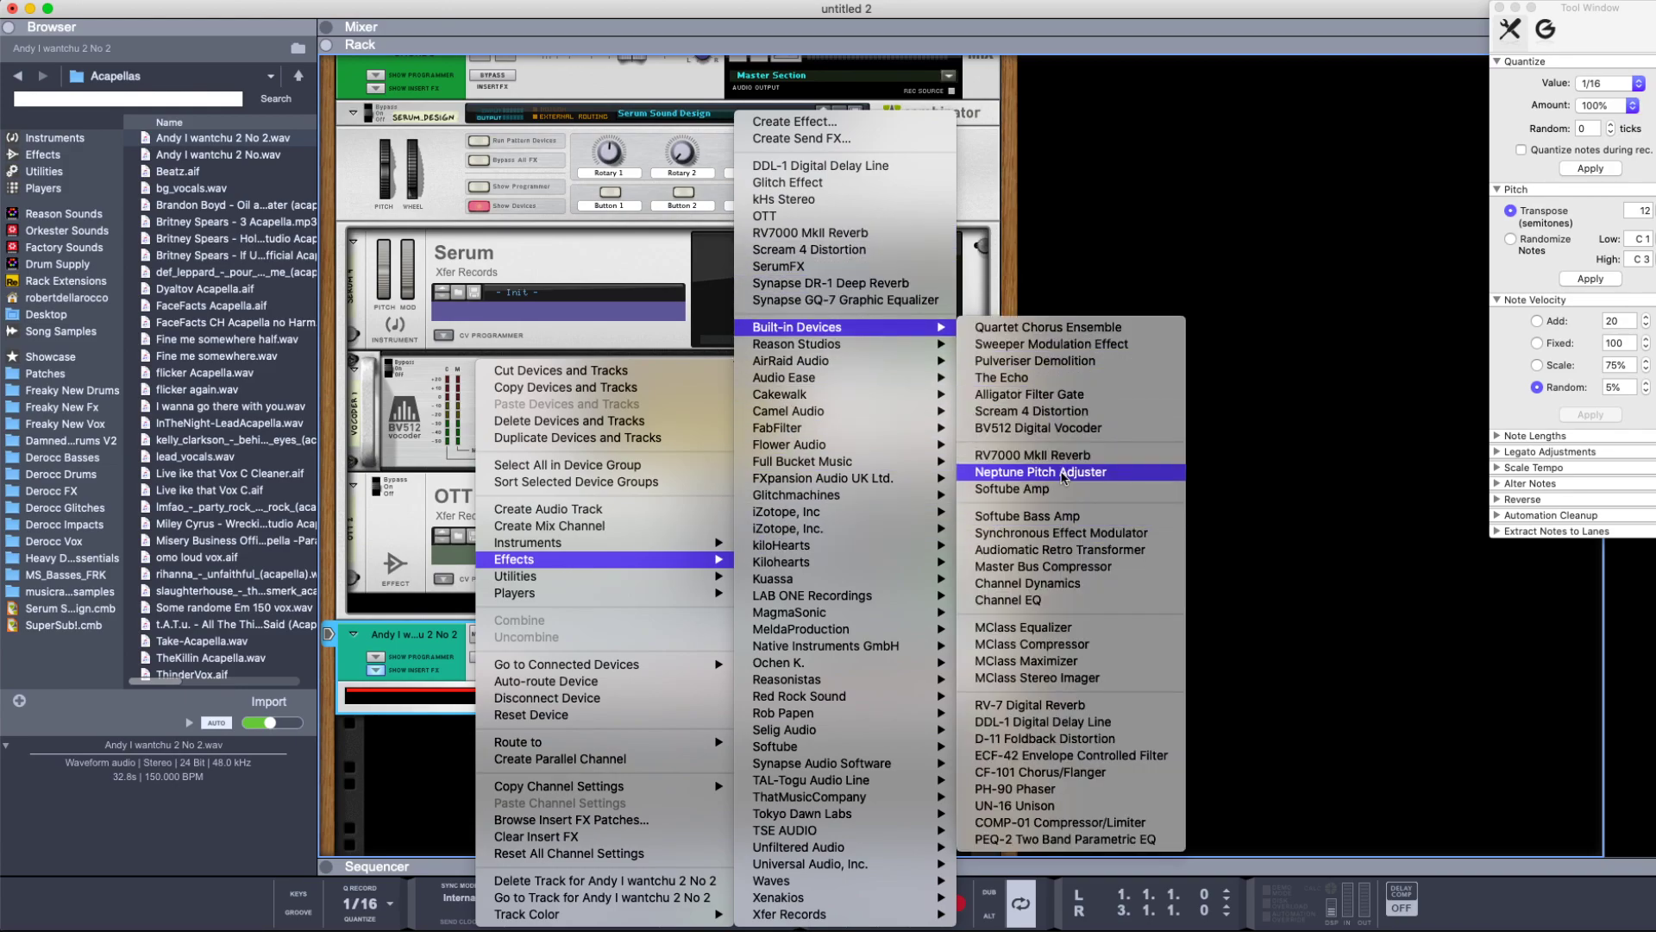
pyautogui.click(1063, 477)
# - Set Neptune's scale to Major with G as the root
pyautogui.click(661, 733)
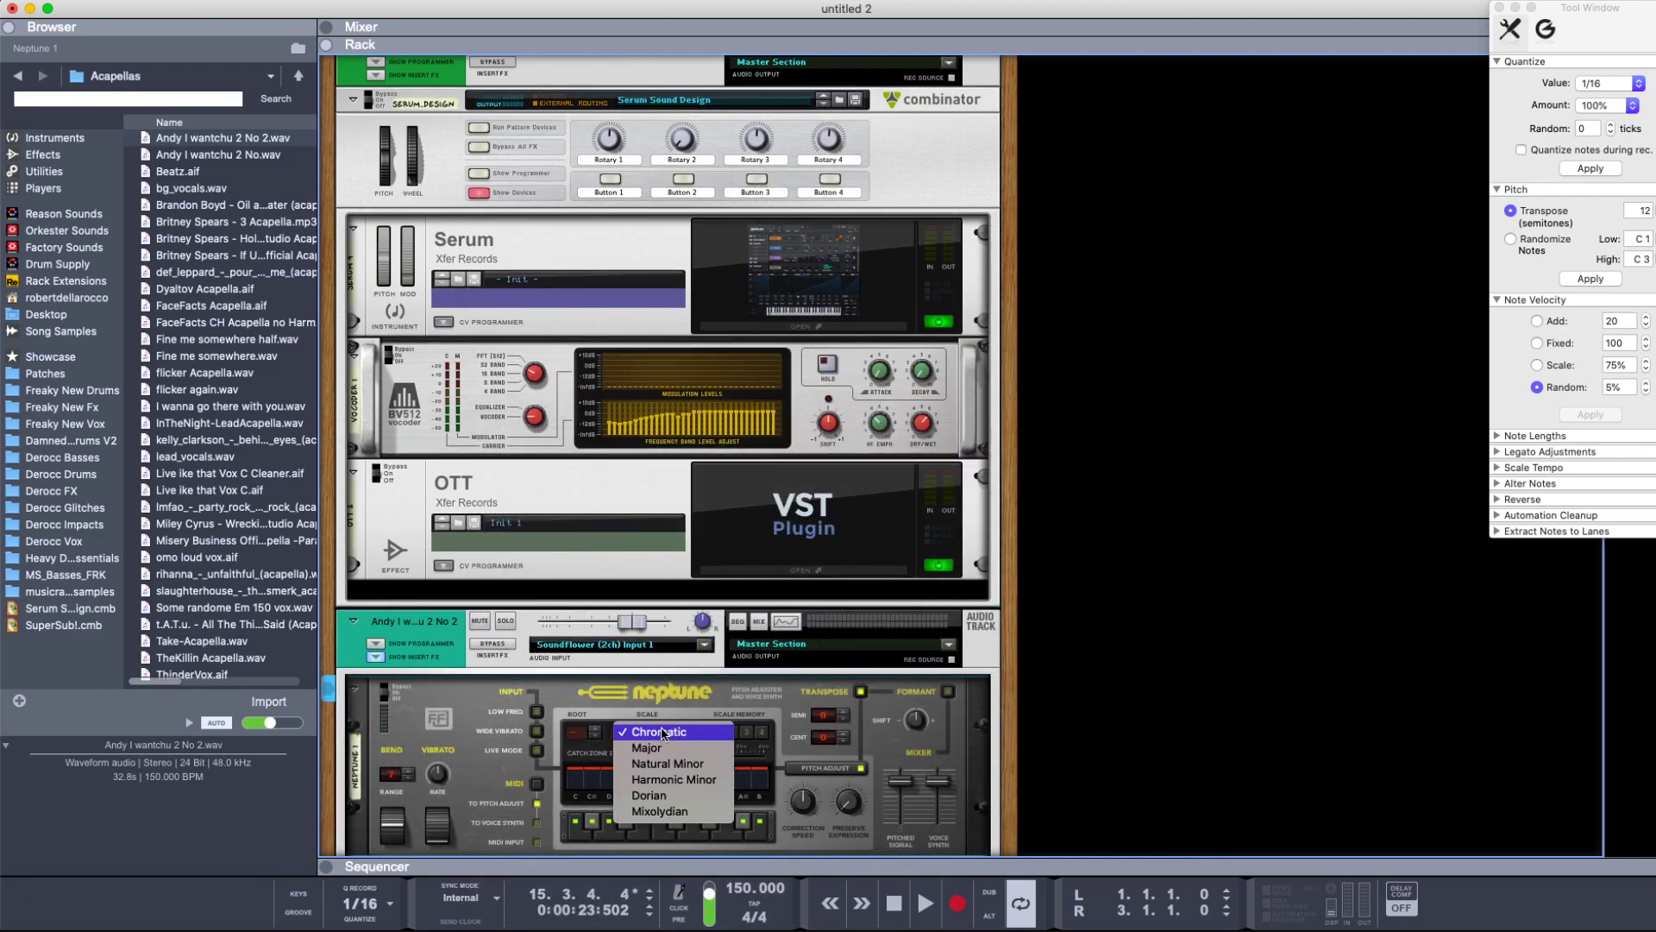
pyautogui.click(649, 748)
pyautogui.click(590, 733)
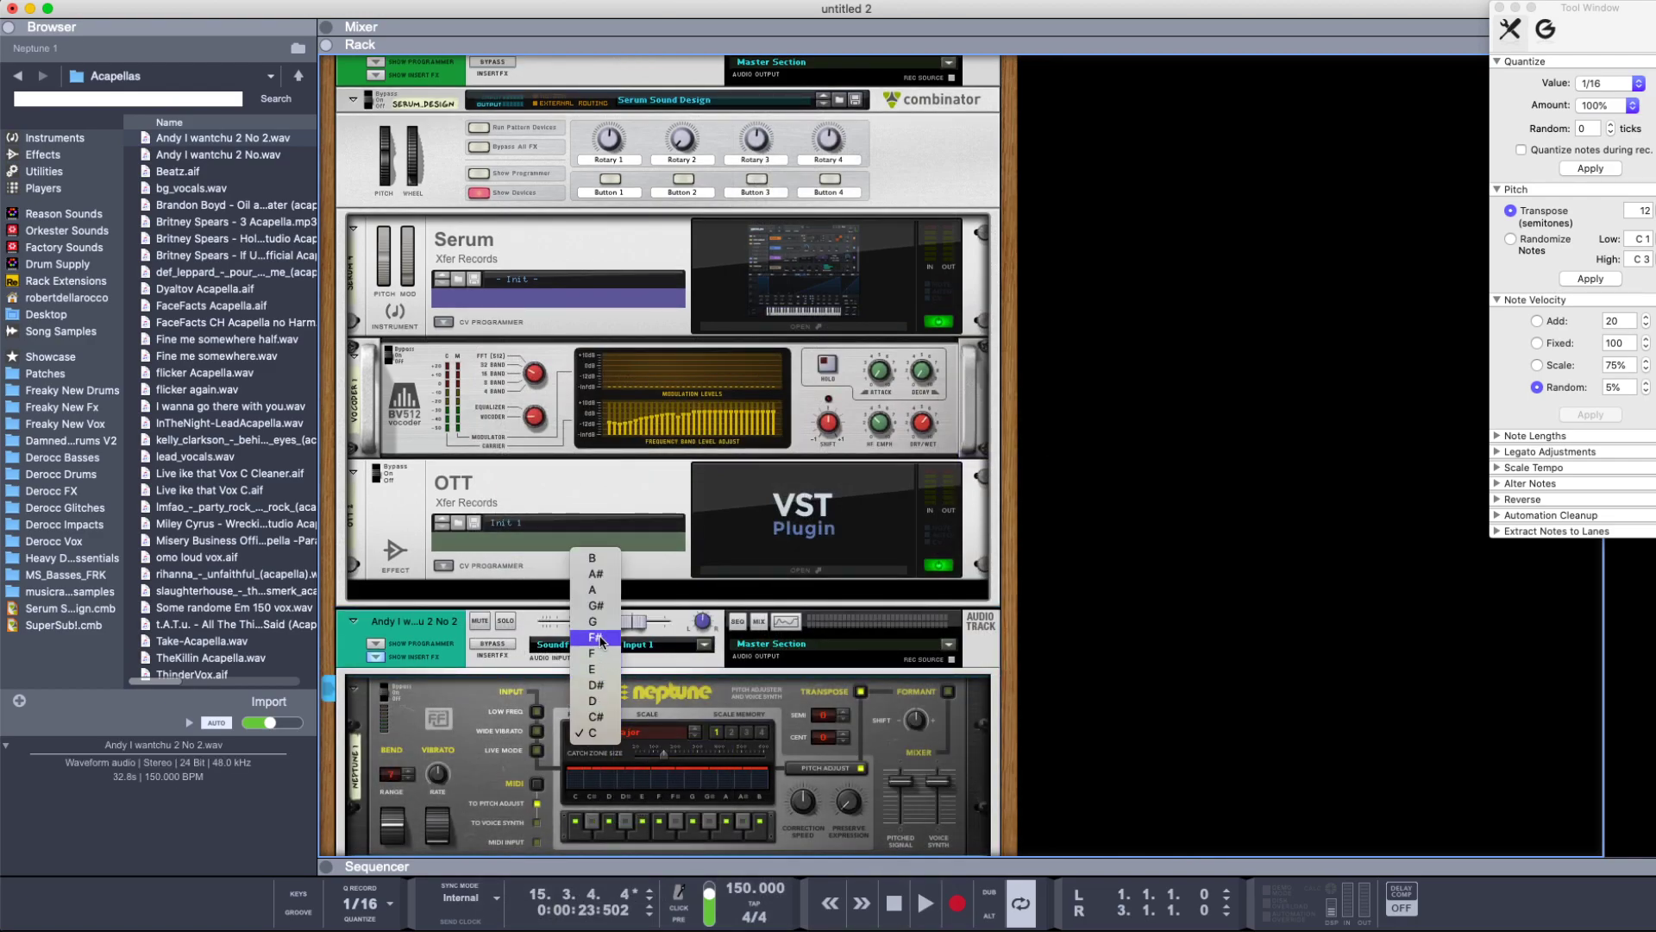
pyautogui.click(594, 621)
# - Add SerumFX after Neptune and enable its compressor in Multiband mode with 3.8 dB gain
pyautogui.scroll(-3, 705, 798)
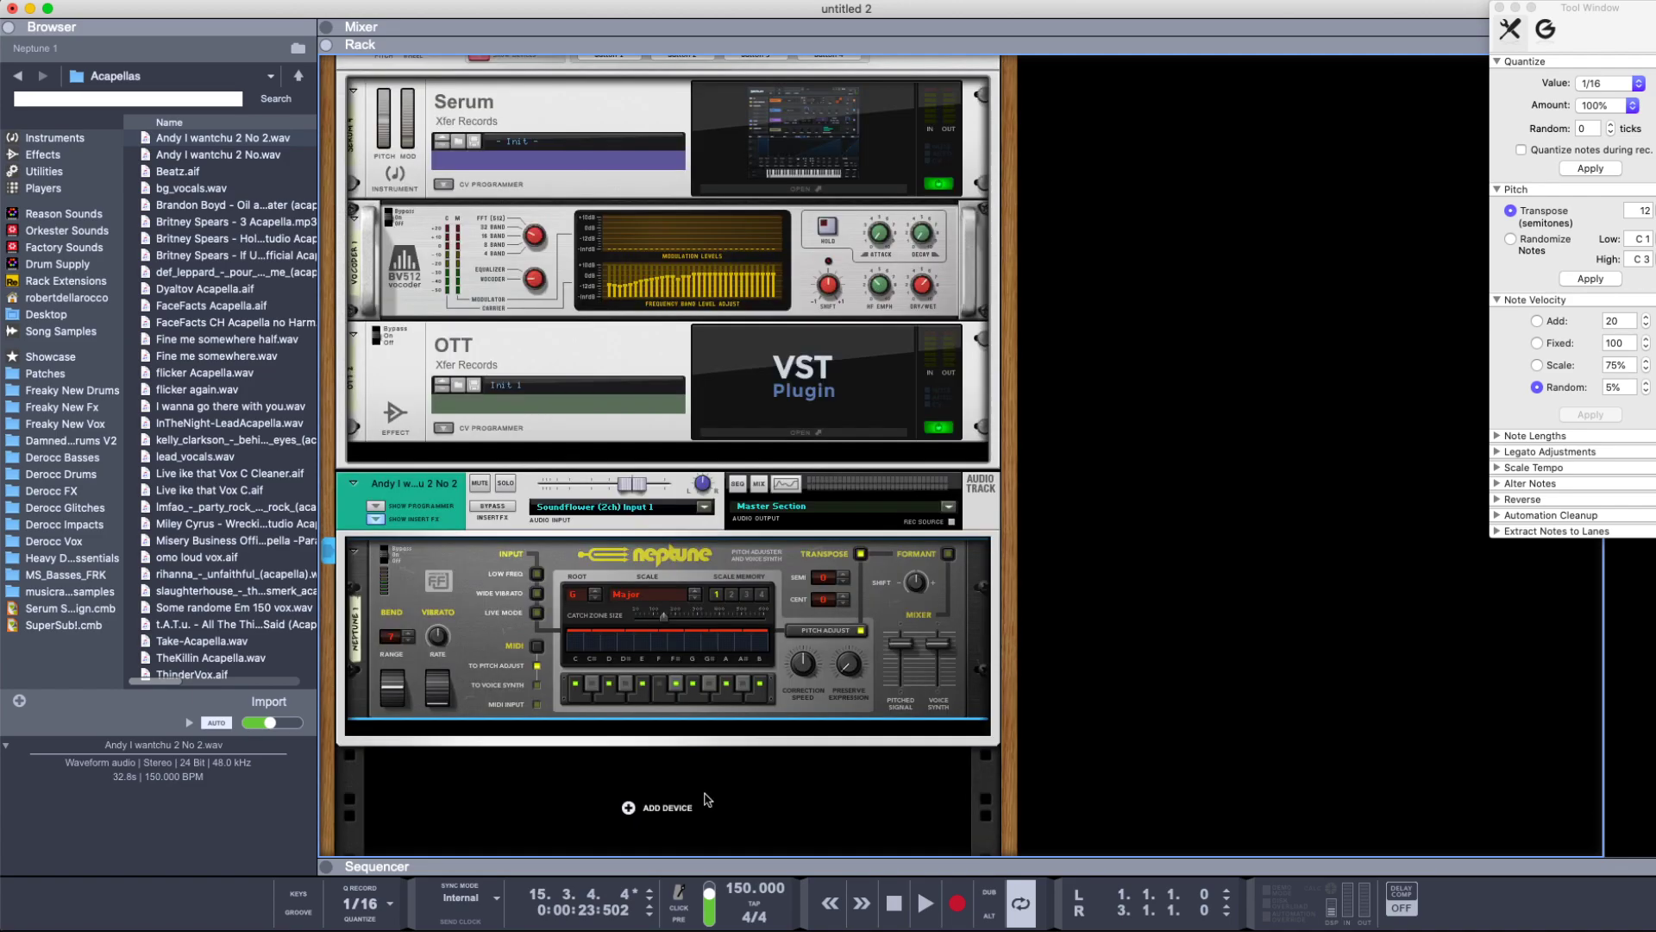
pyautogui.rightClick(699, 732)
pyautogui.moveTo(744, 560)
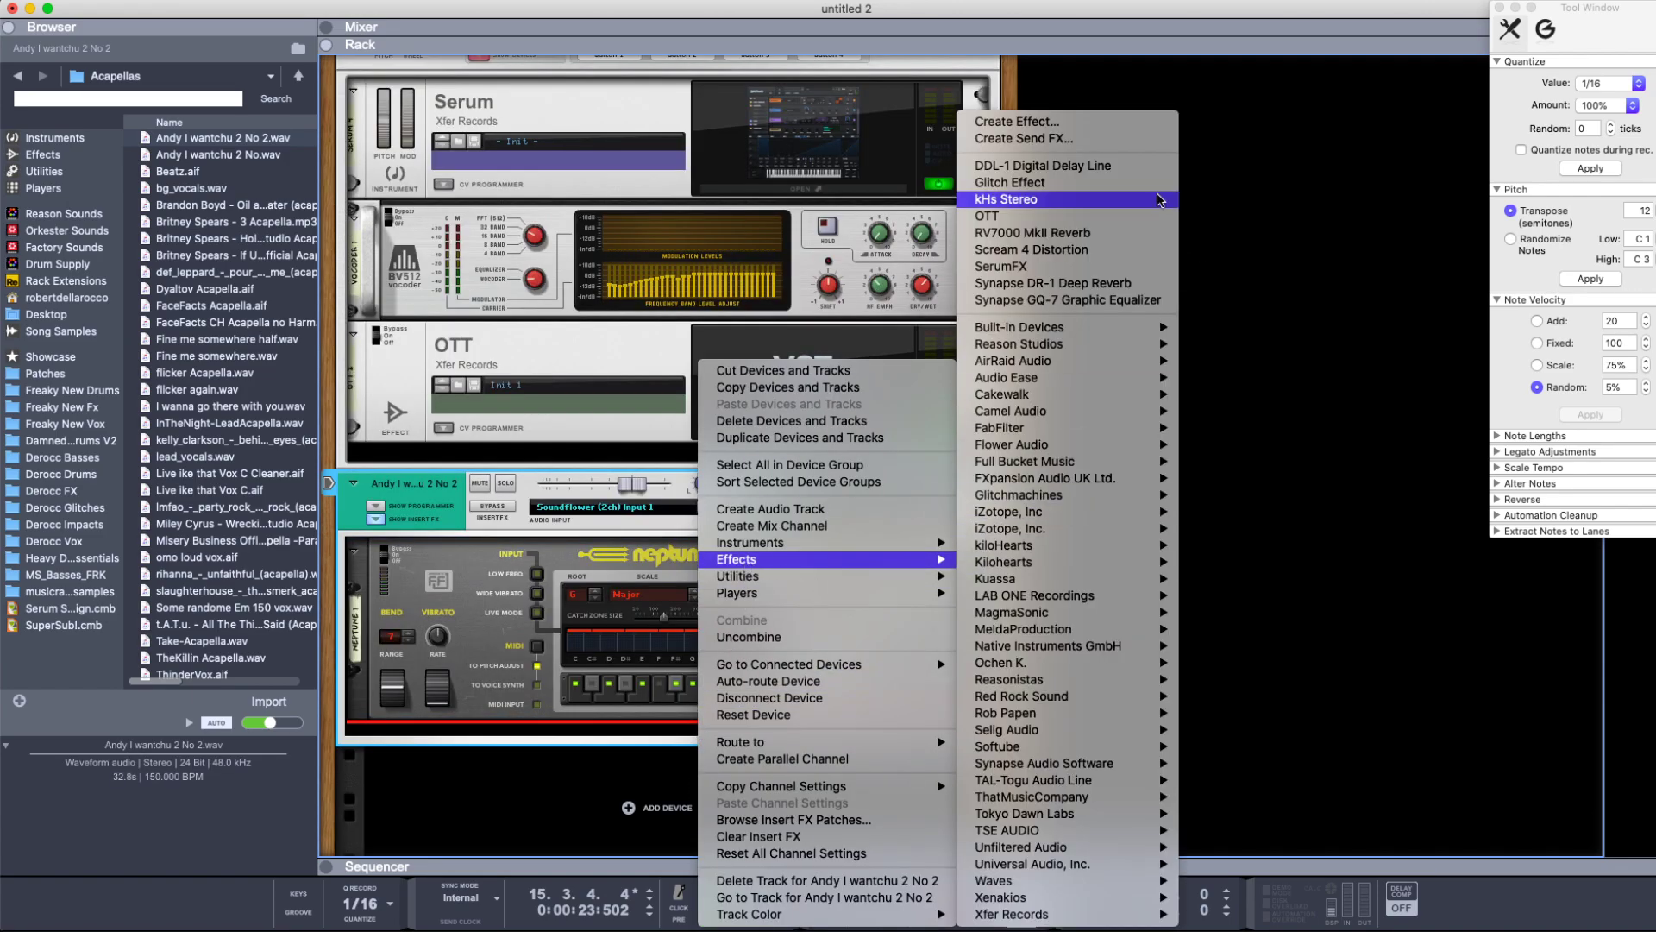
pyautogui.click(1069, 267)
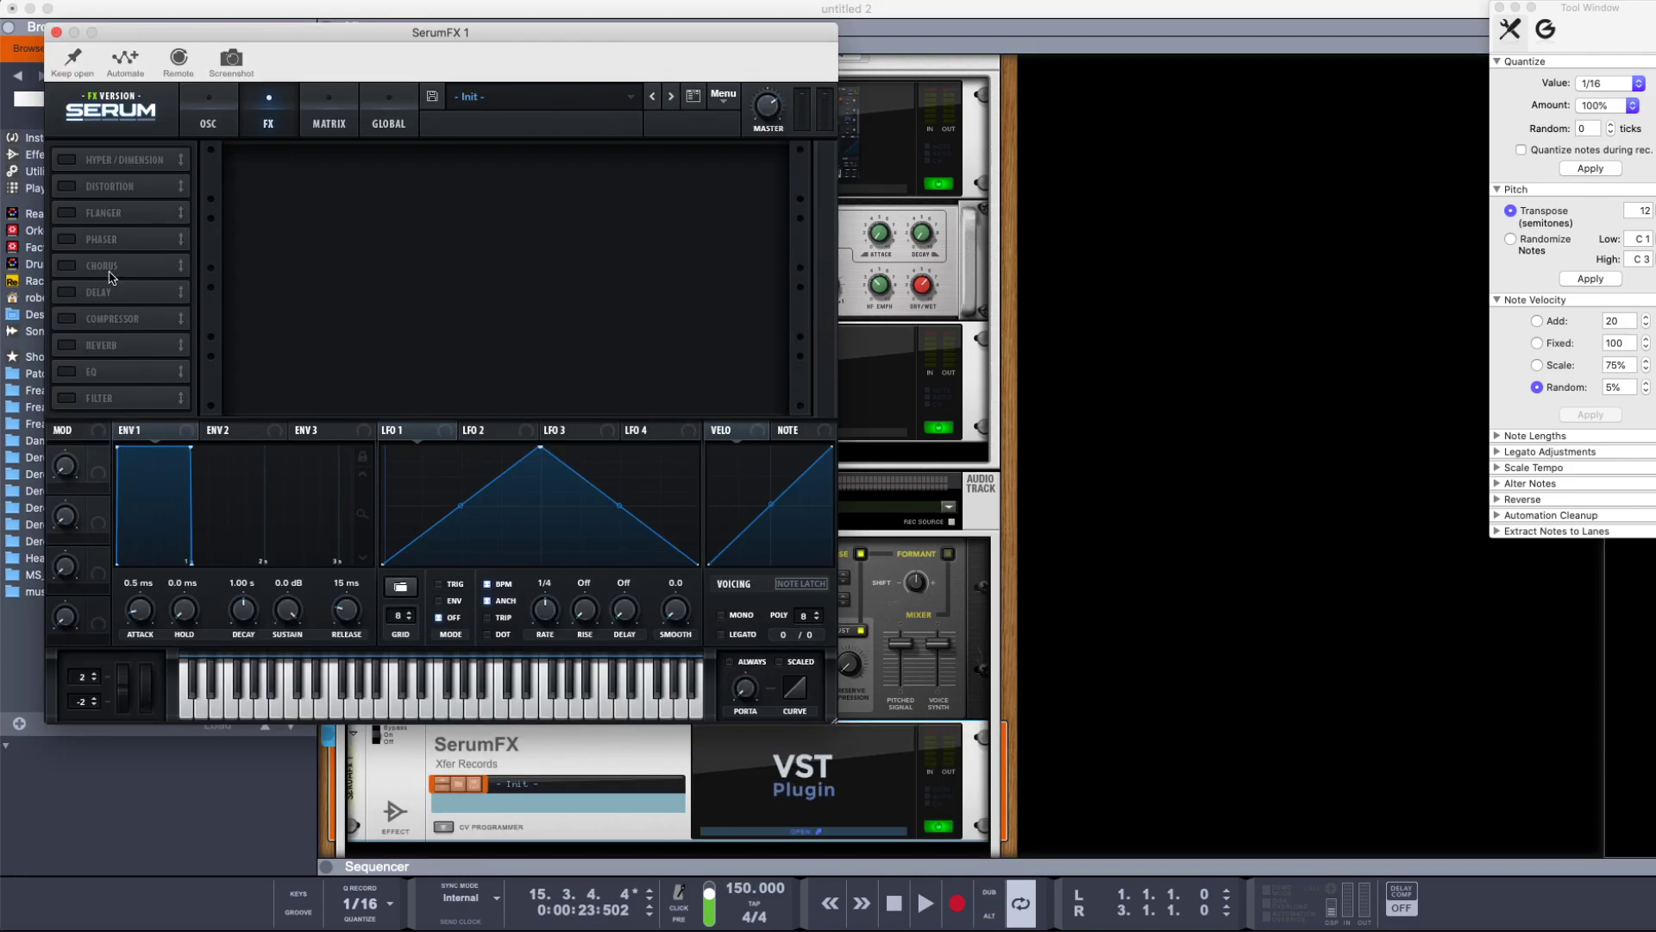
pyautogui.click(66, 319)
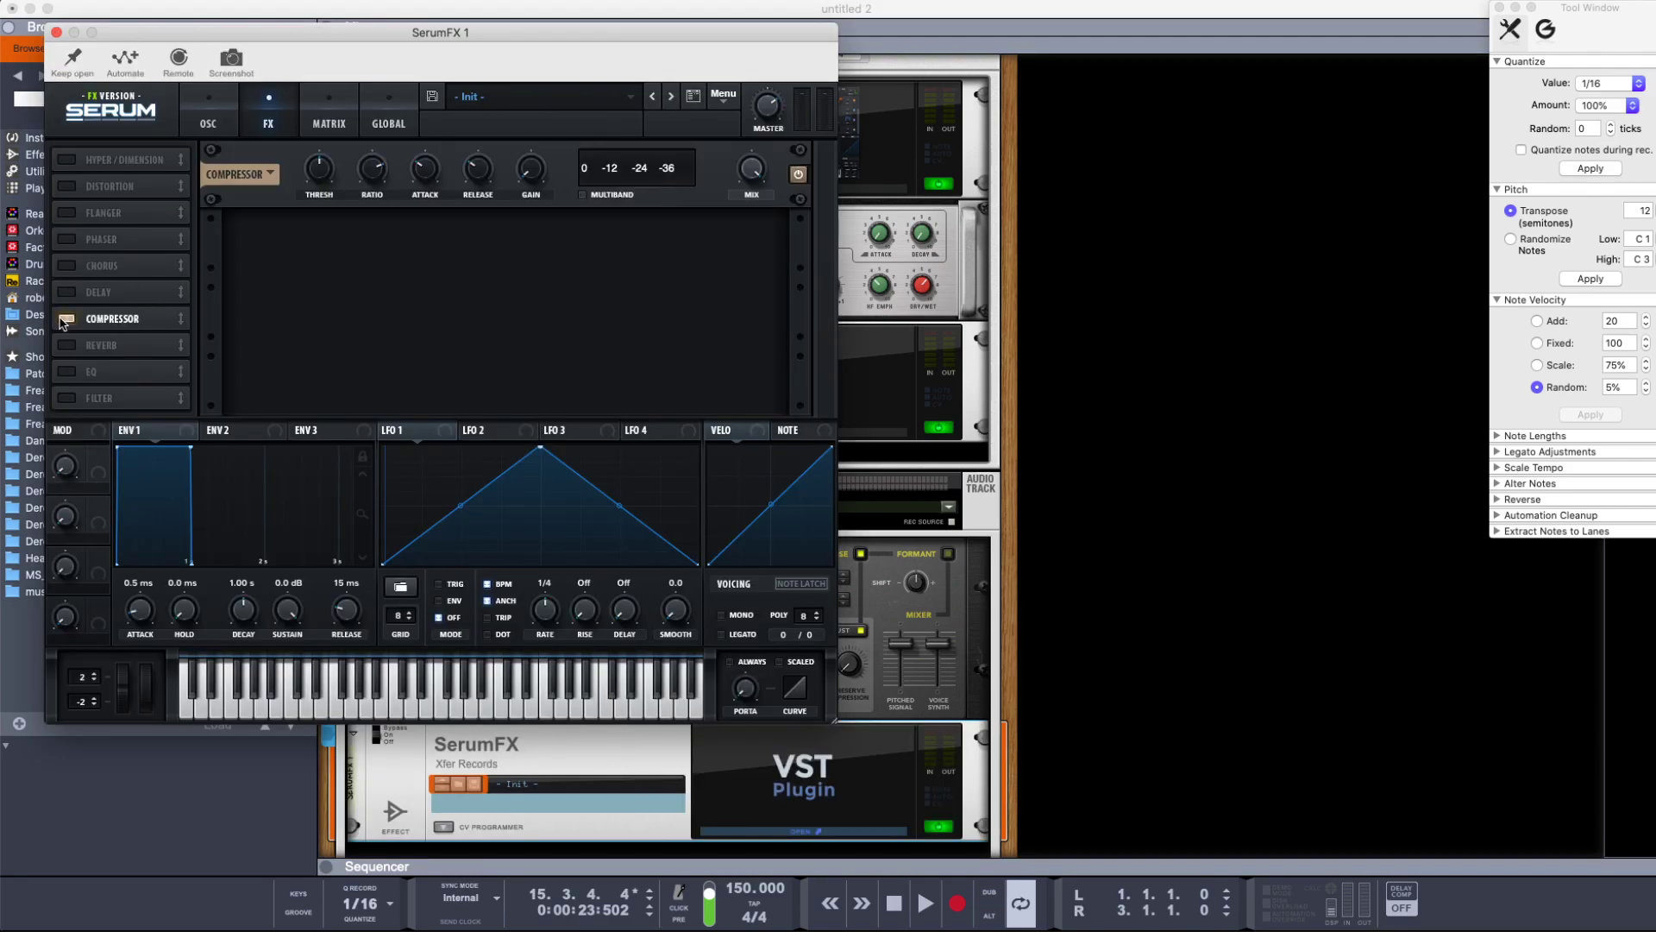
pyautogui.click(583, 195)
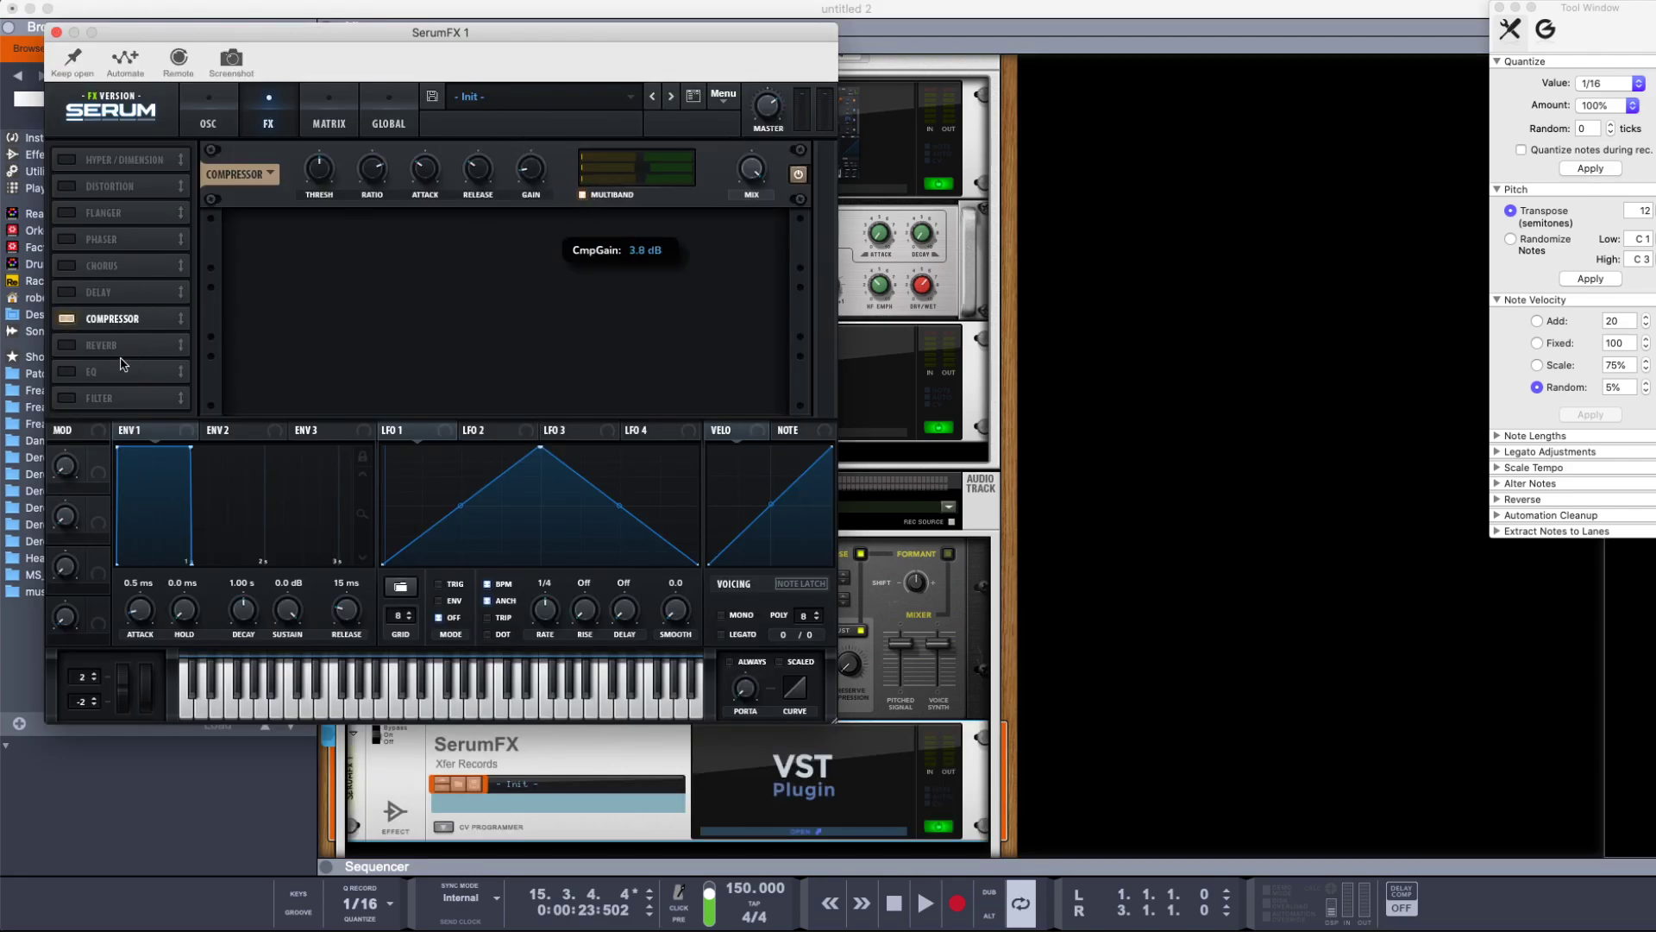
# - Enable SerumFX's EQ, Phaser and Flanger, leave Delay and Chorus off, and set the phaser mix to 56%
pyautogui.click(73, 372)
pyautogui.click(64, 292)
pyautogui.click(65, 292)
pyautogui.click(66, 265)
pyautogui.click(67, 241)
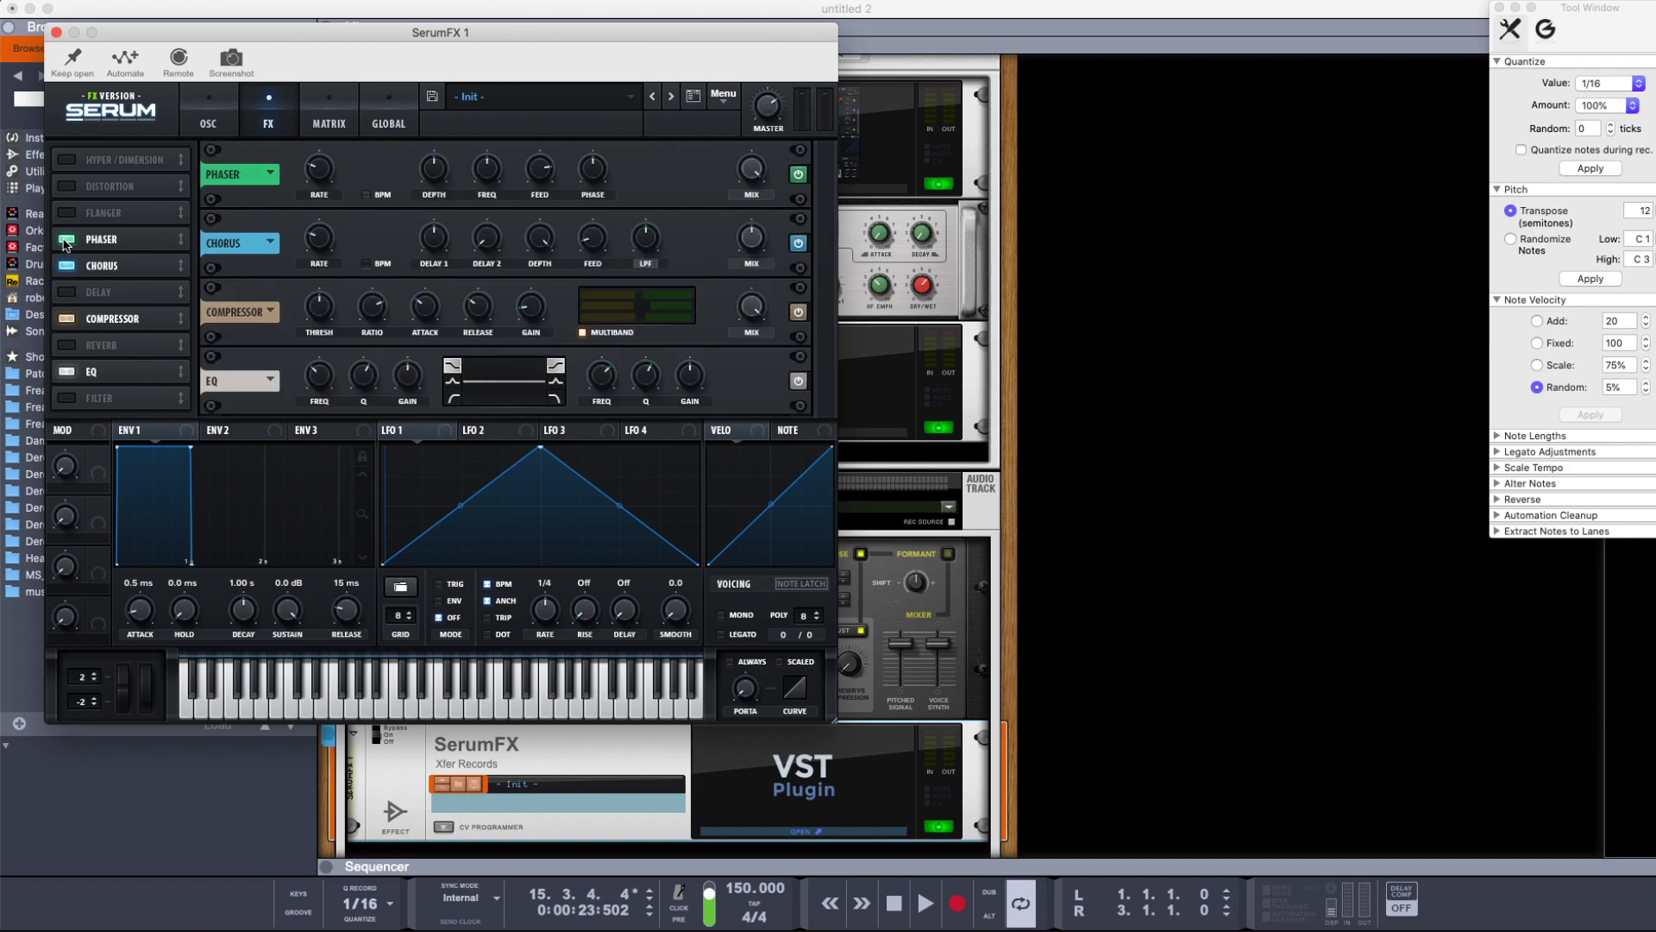
pyautogui.click(65, 213)
pyautogui.click(66, 266)
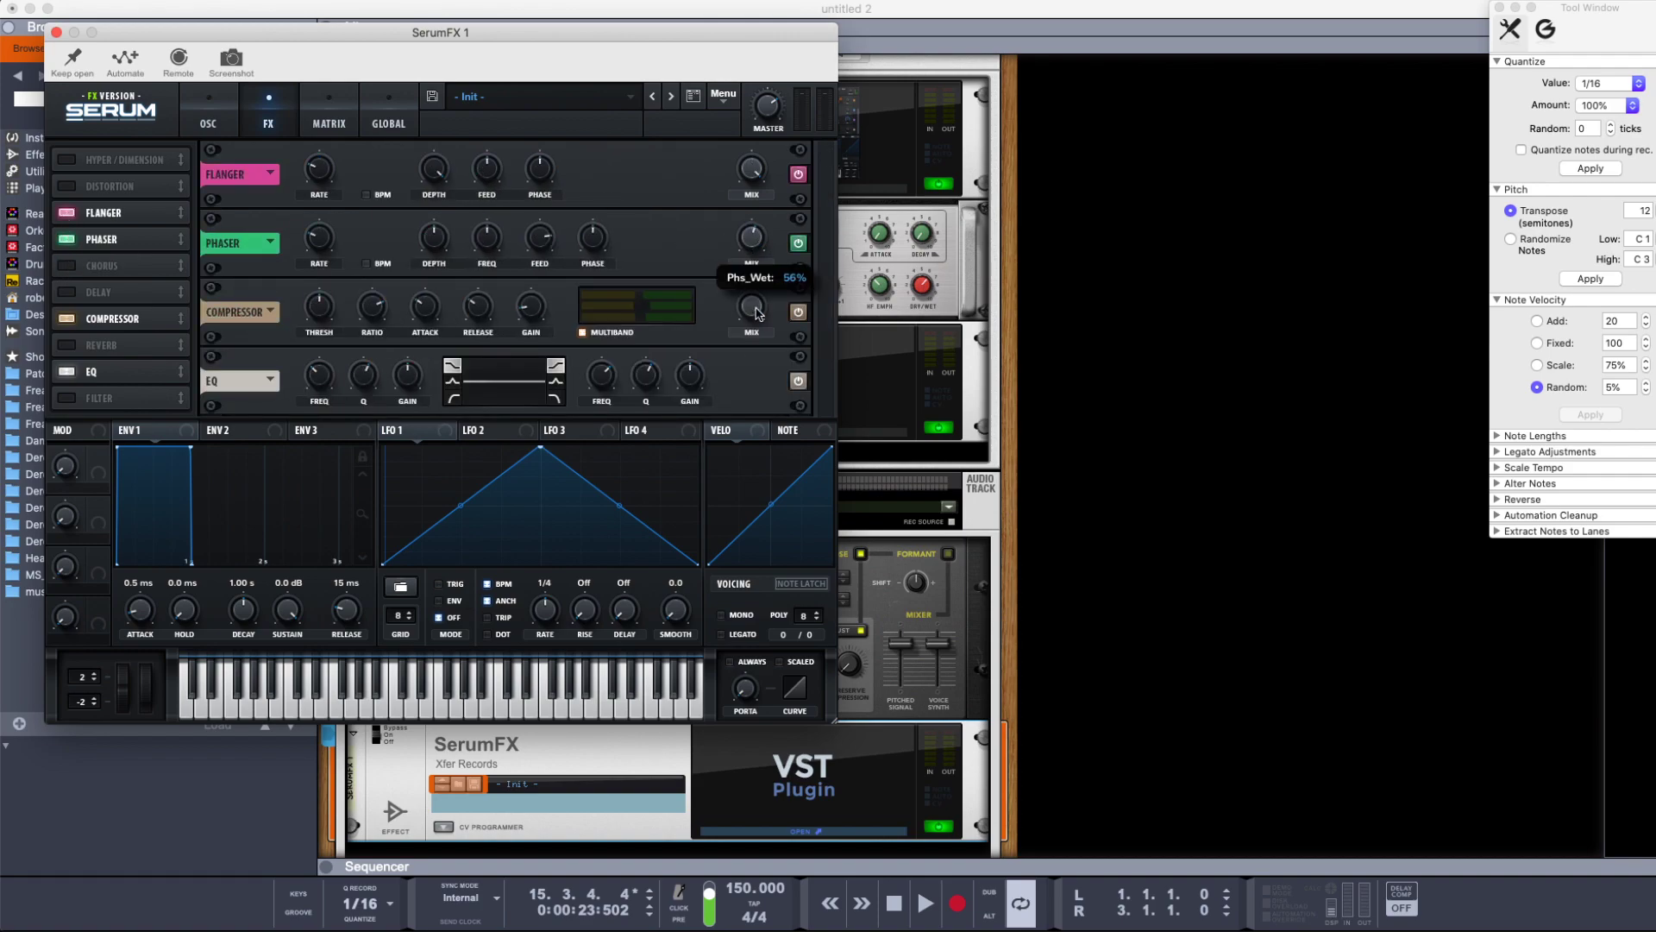
# - Enable Hyper/Dimension and Distortion in SerumFX, move Distortion to the front of the chain and raise its drive
pyautogui.click(69, 167)
pyautogui.click(67, 187)
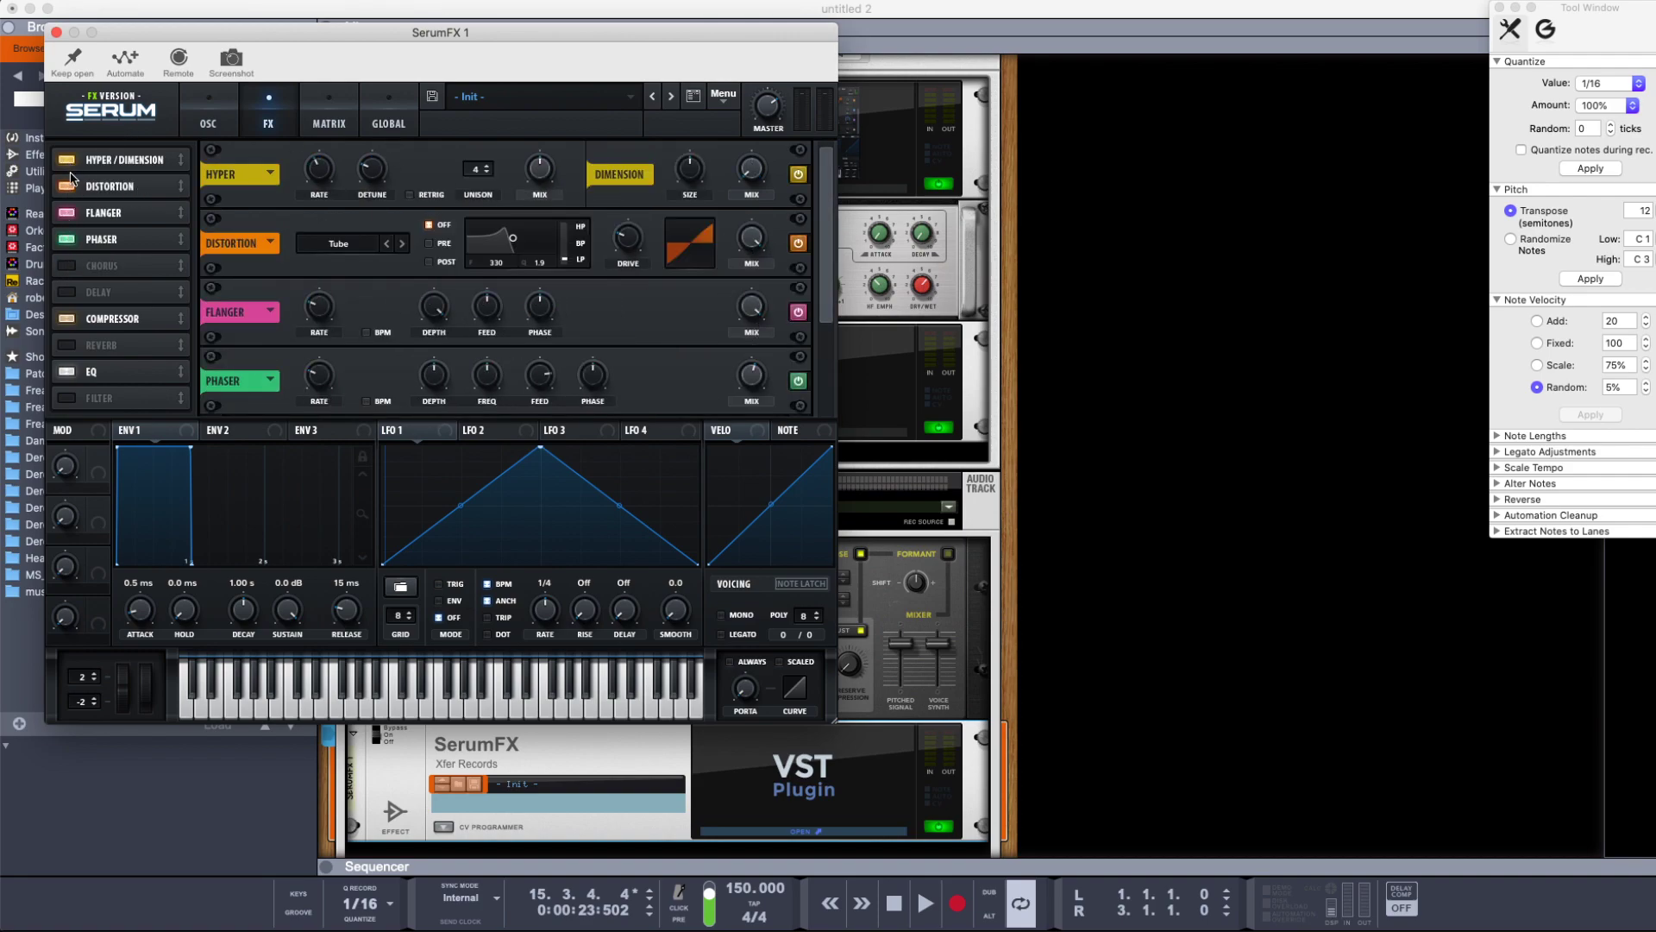
pyautogui.moveTo(78, 185); pyautogui.dragTo(129, 112)
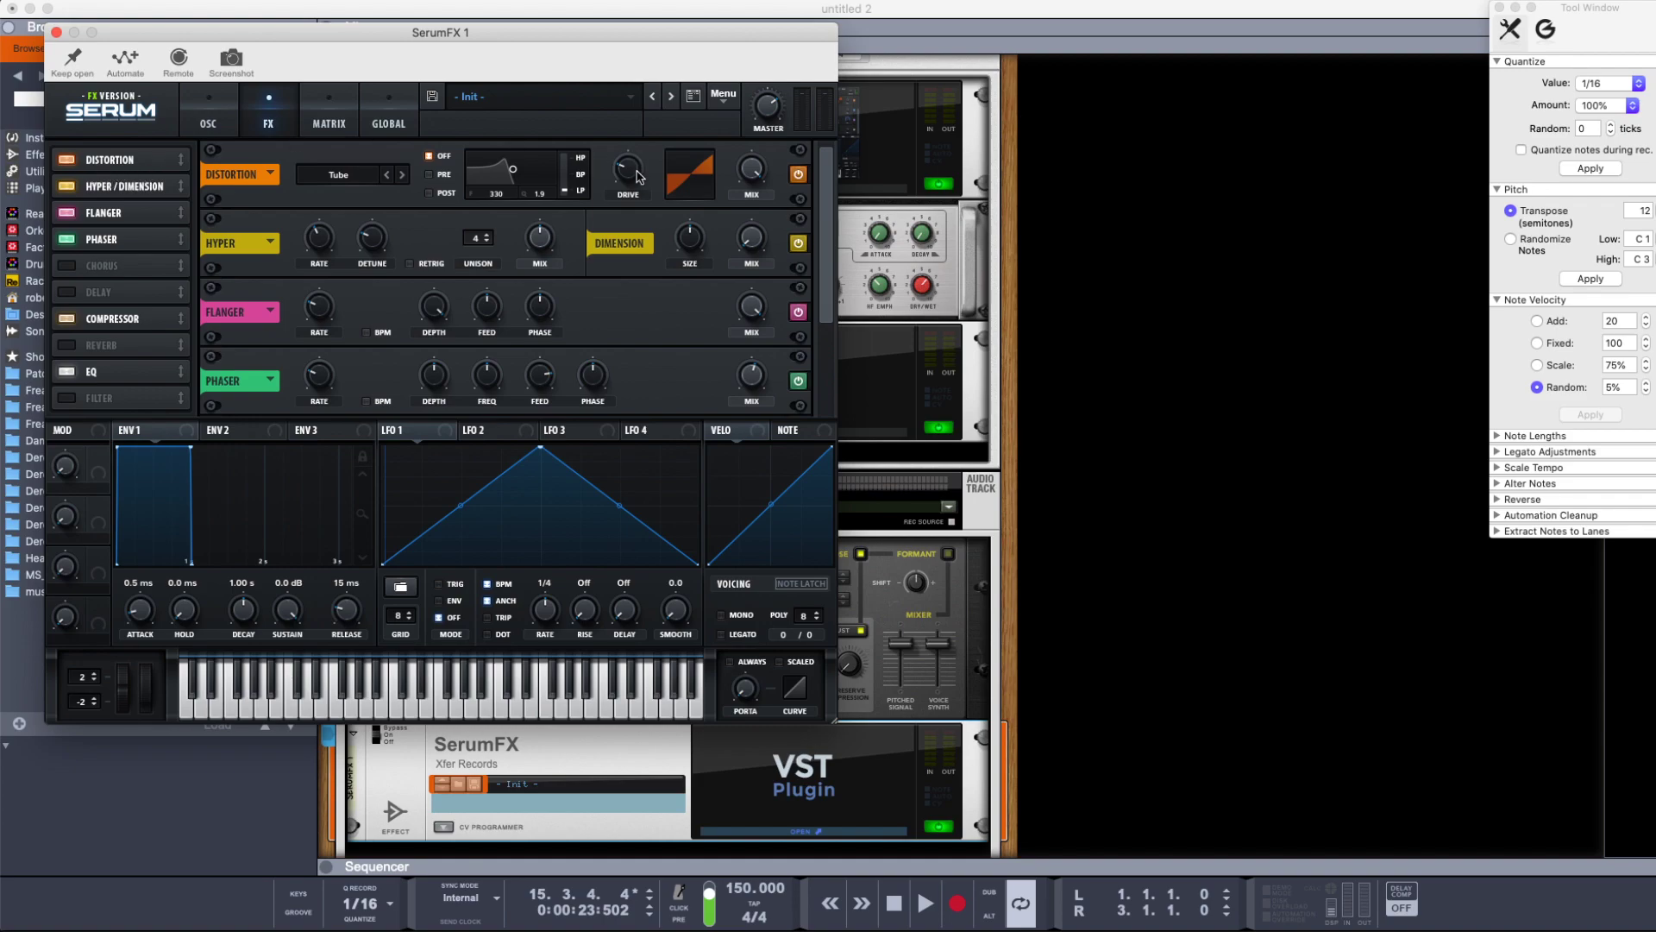
pyautogui.moveTo(639, 176); pyautogui.dragTo(649, 126)
# - Switch the SerumFX EQ's low band to a high-pass with its frequency at 163 Hz
pyautogui.scroll(-3, 668, 354)
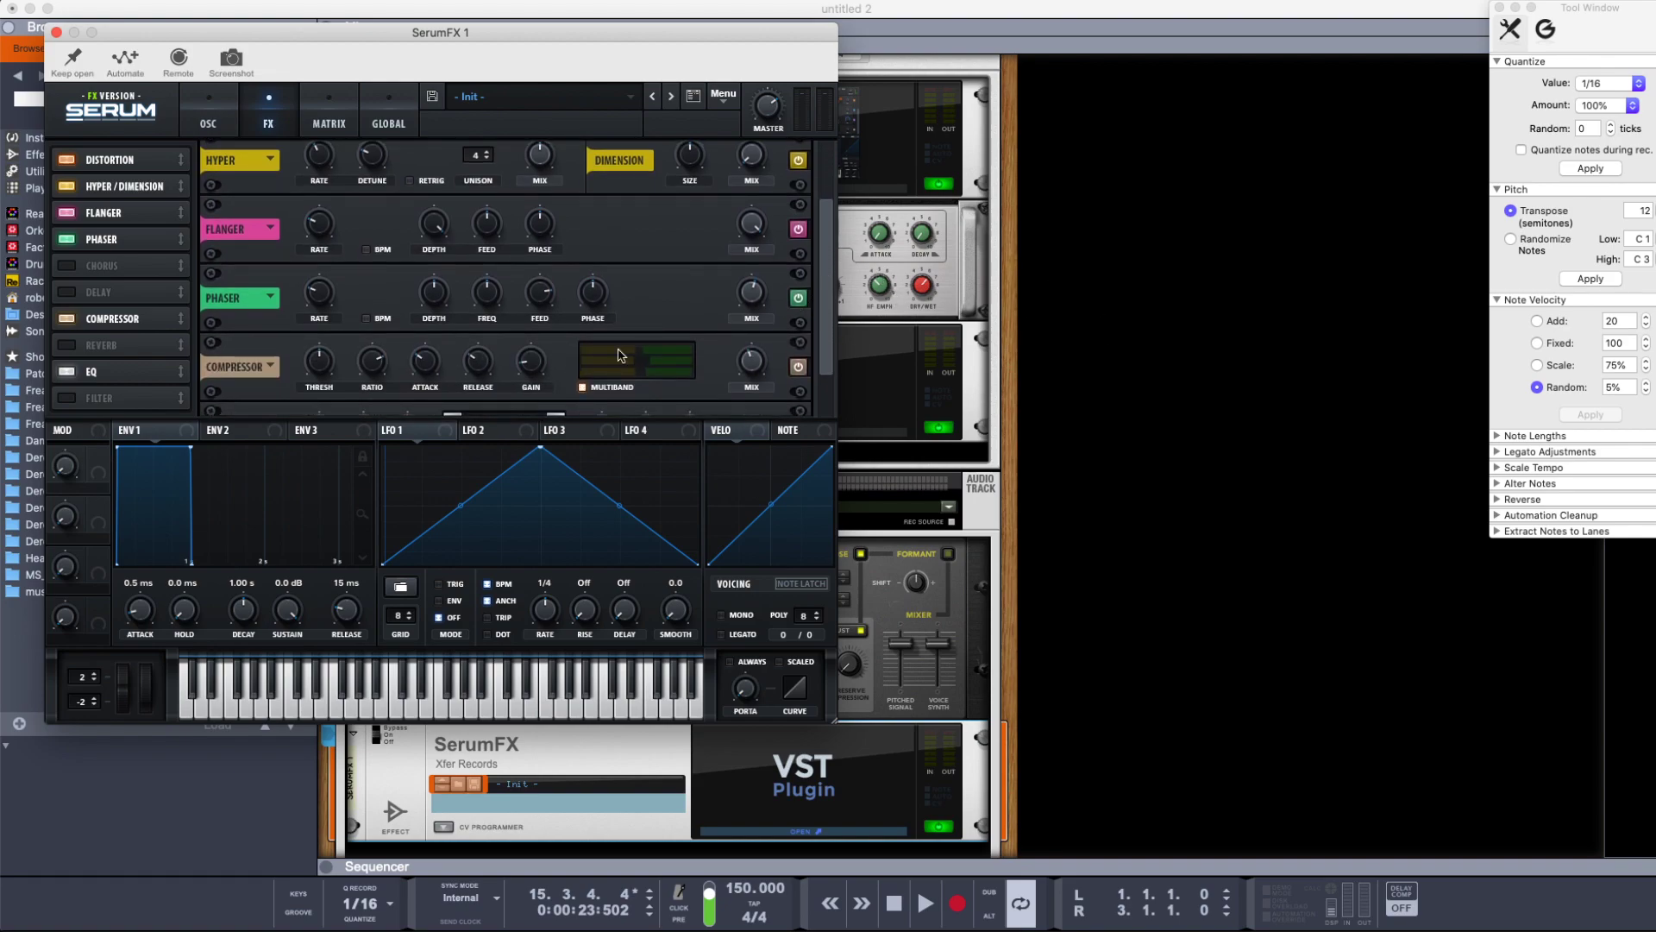
pyautogui.scroll(-2, 575, 349)
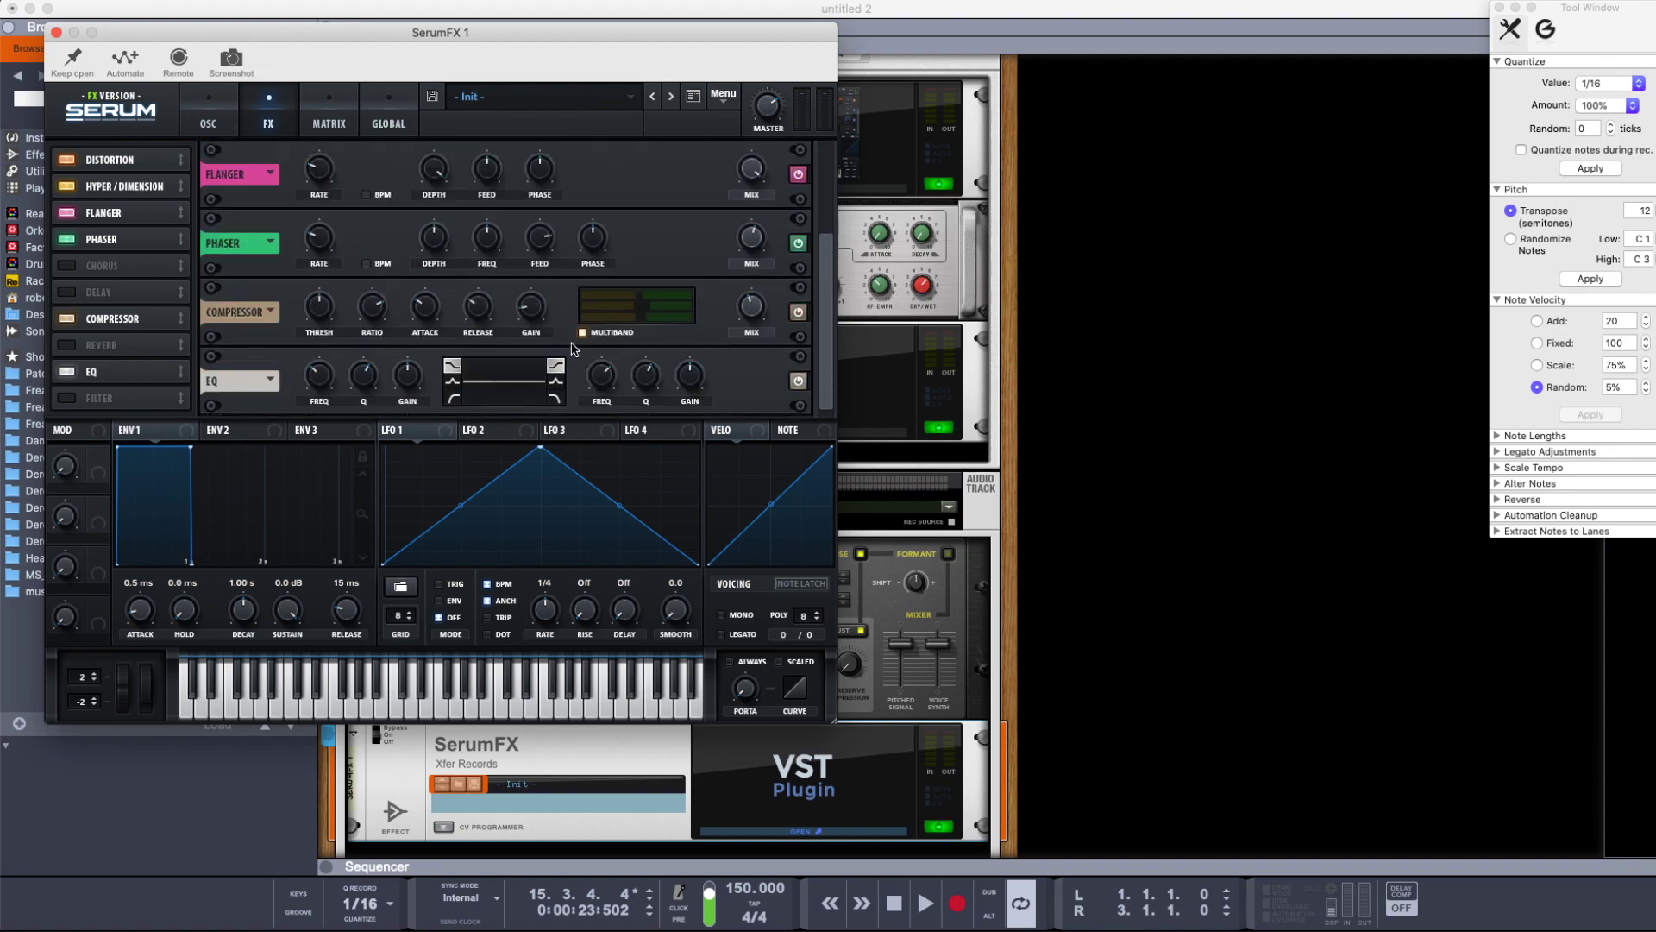
pyautogui.click(445, 398)
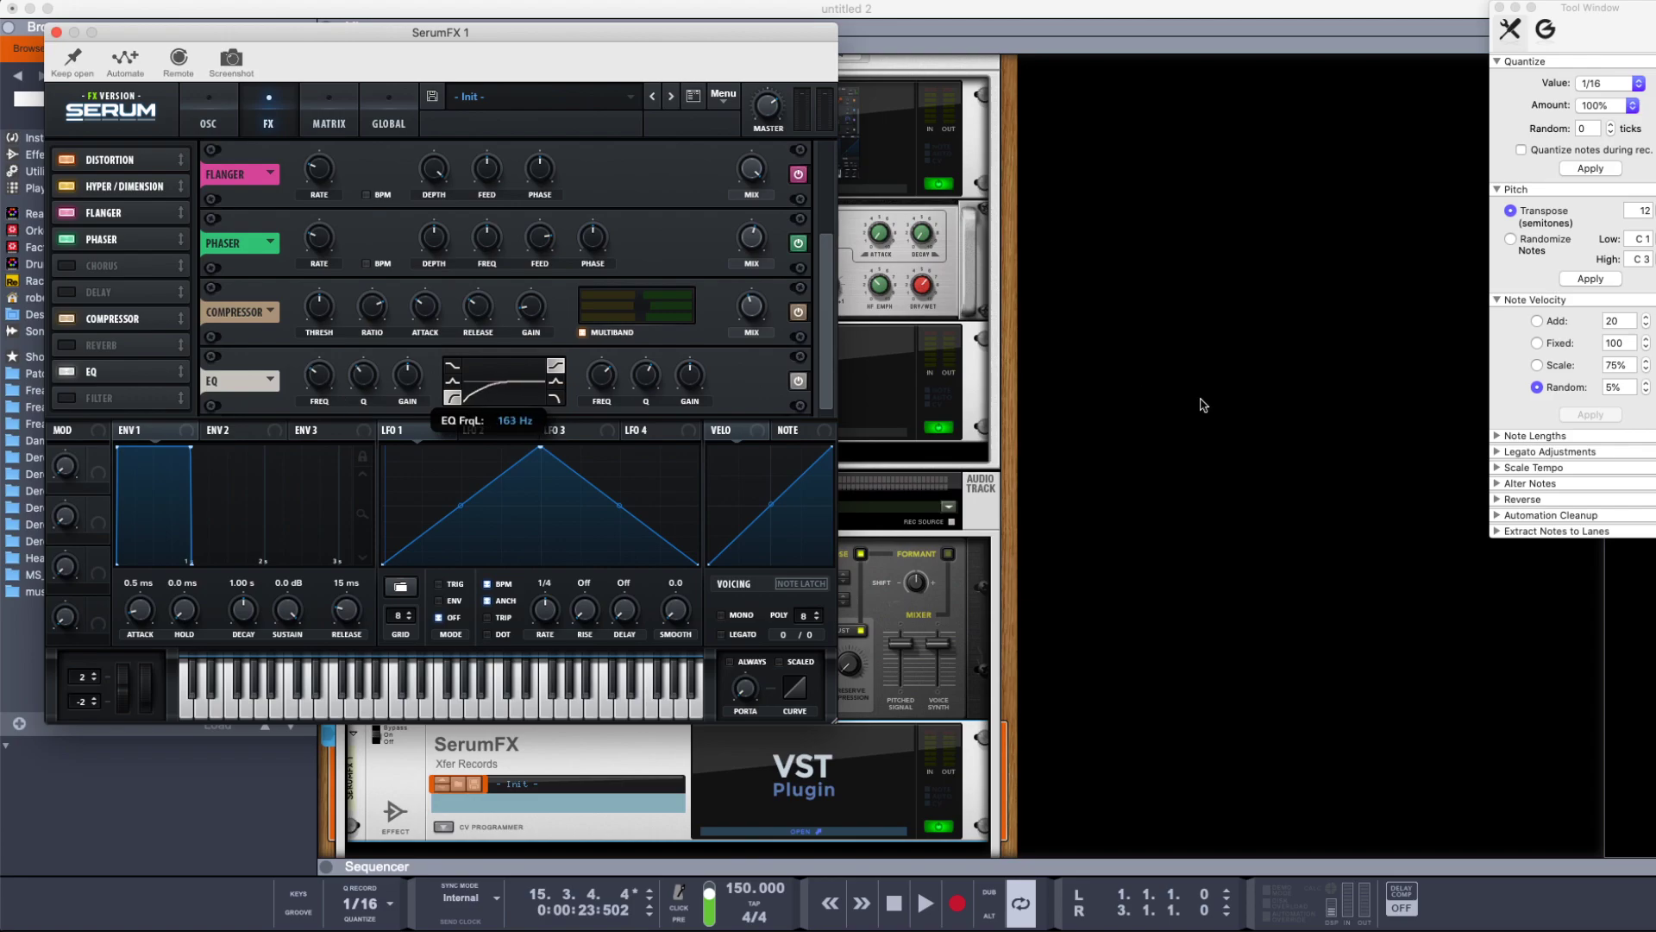
pyautogui.click(1295, 445)
# - Solo the vocal track in the sequencer and audition the processed loop
pyautogui.press('F7')
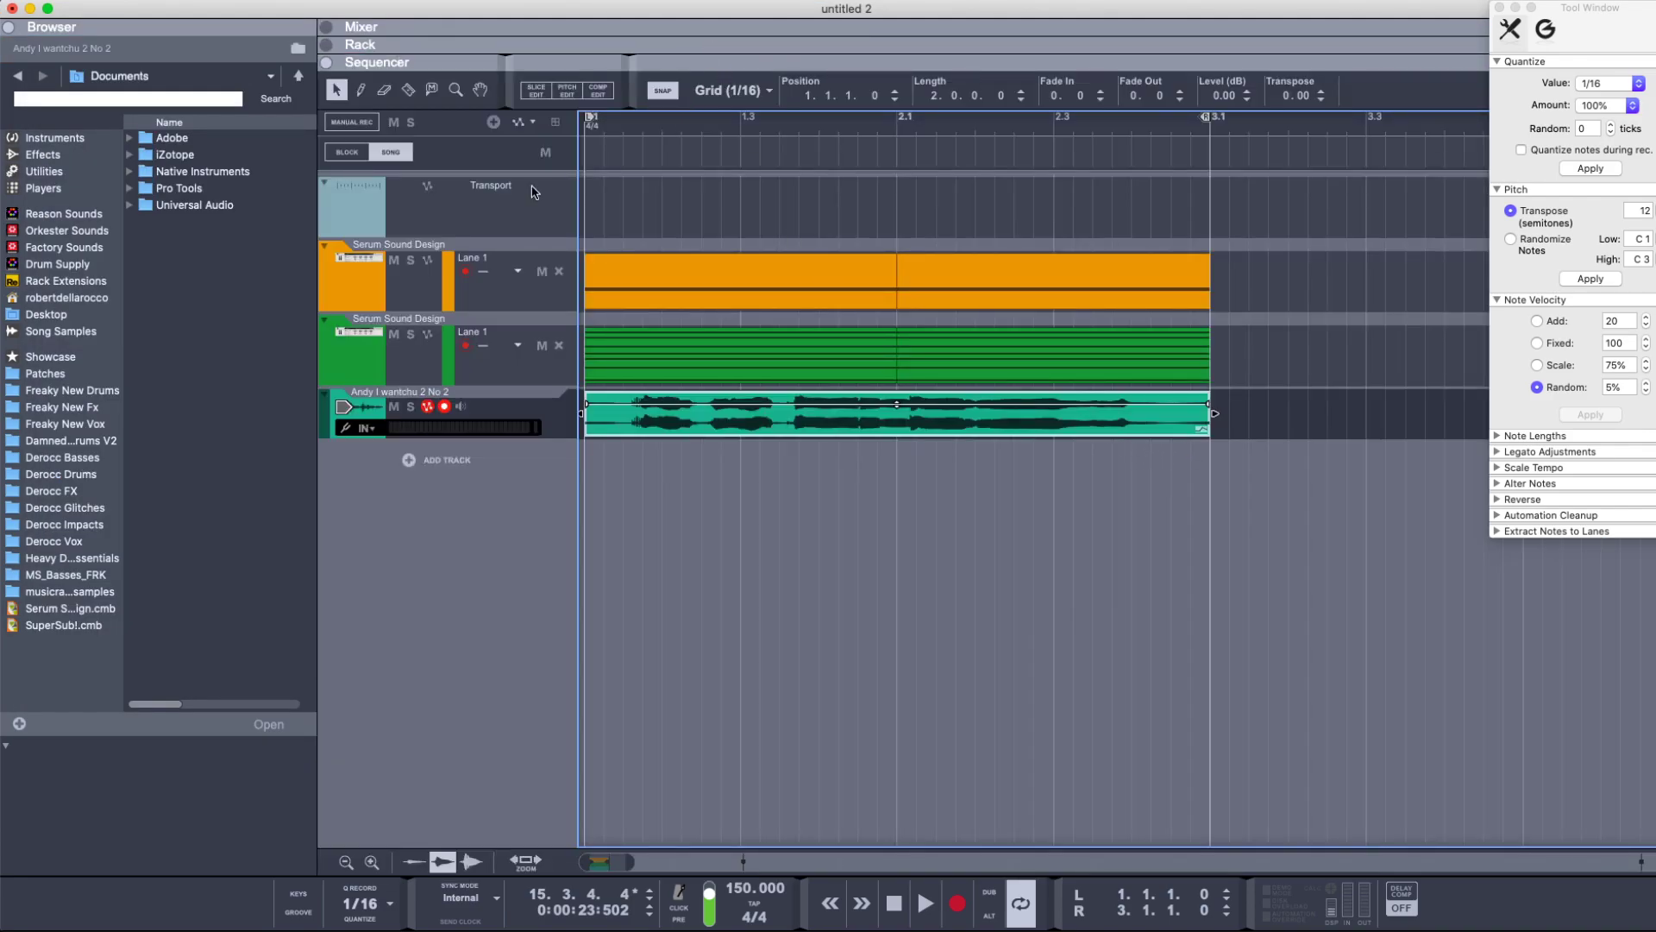
pyautogui.click(412, 406)
pyautogui.press('space')
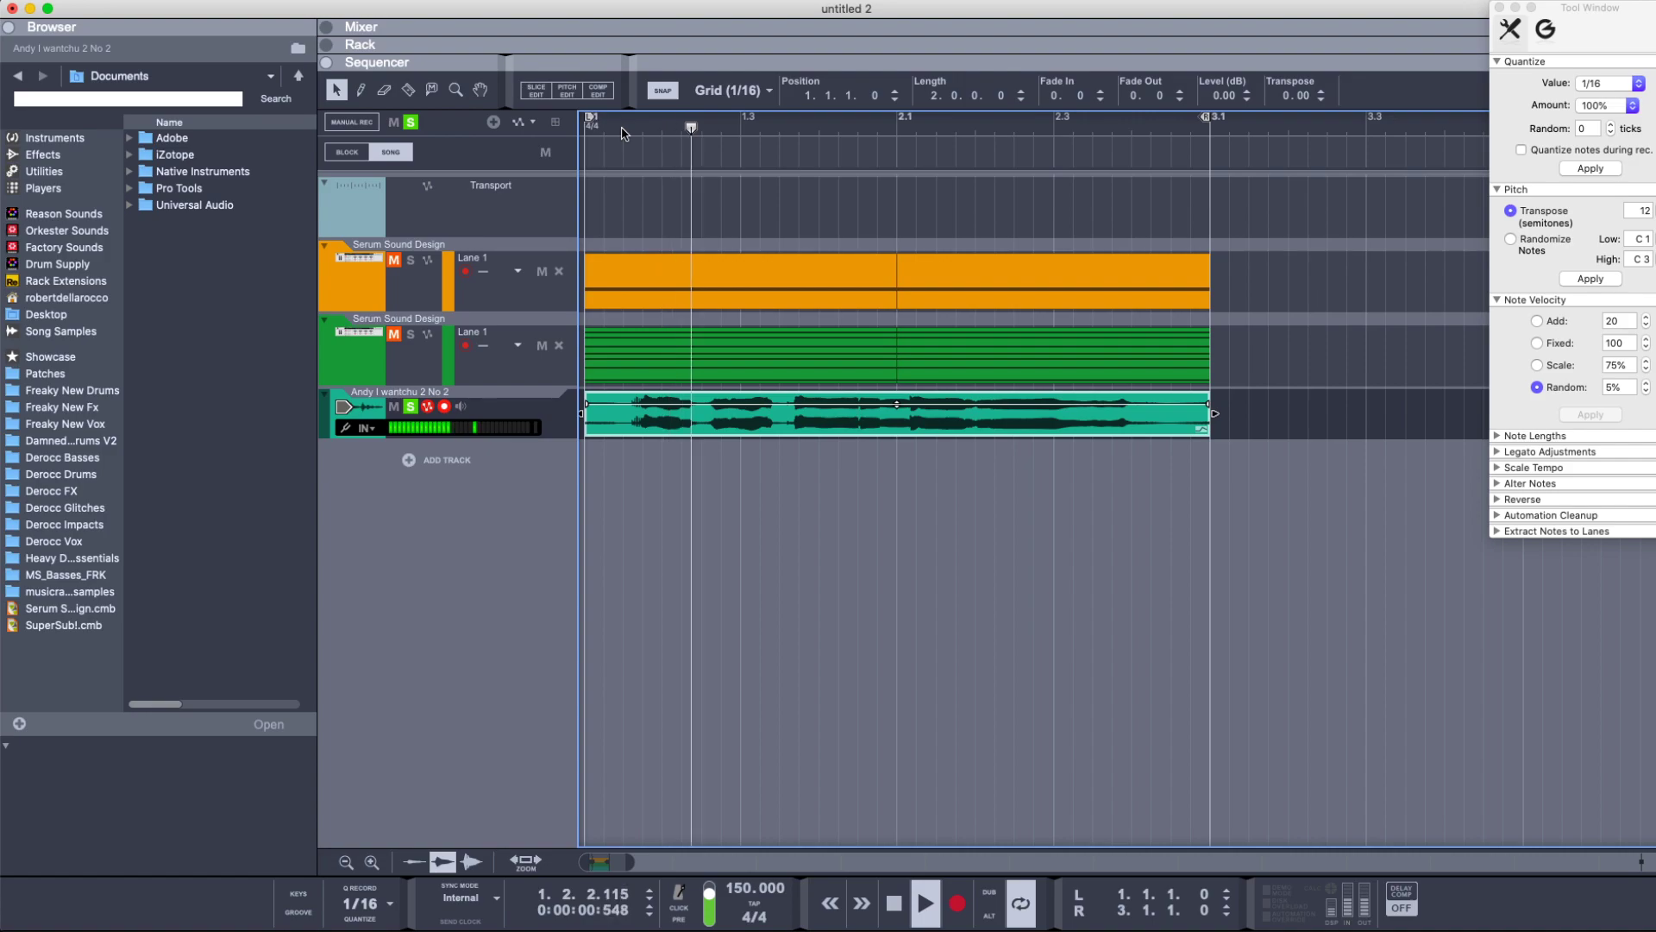
pyautogui.press('space')
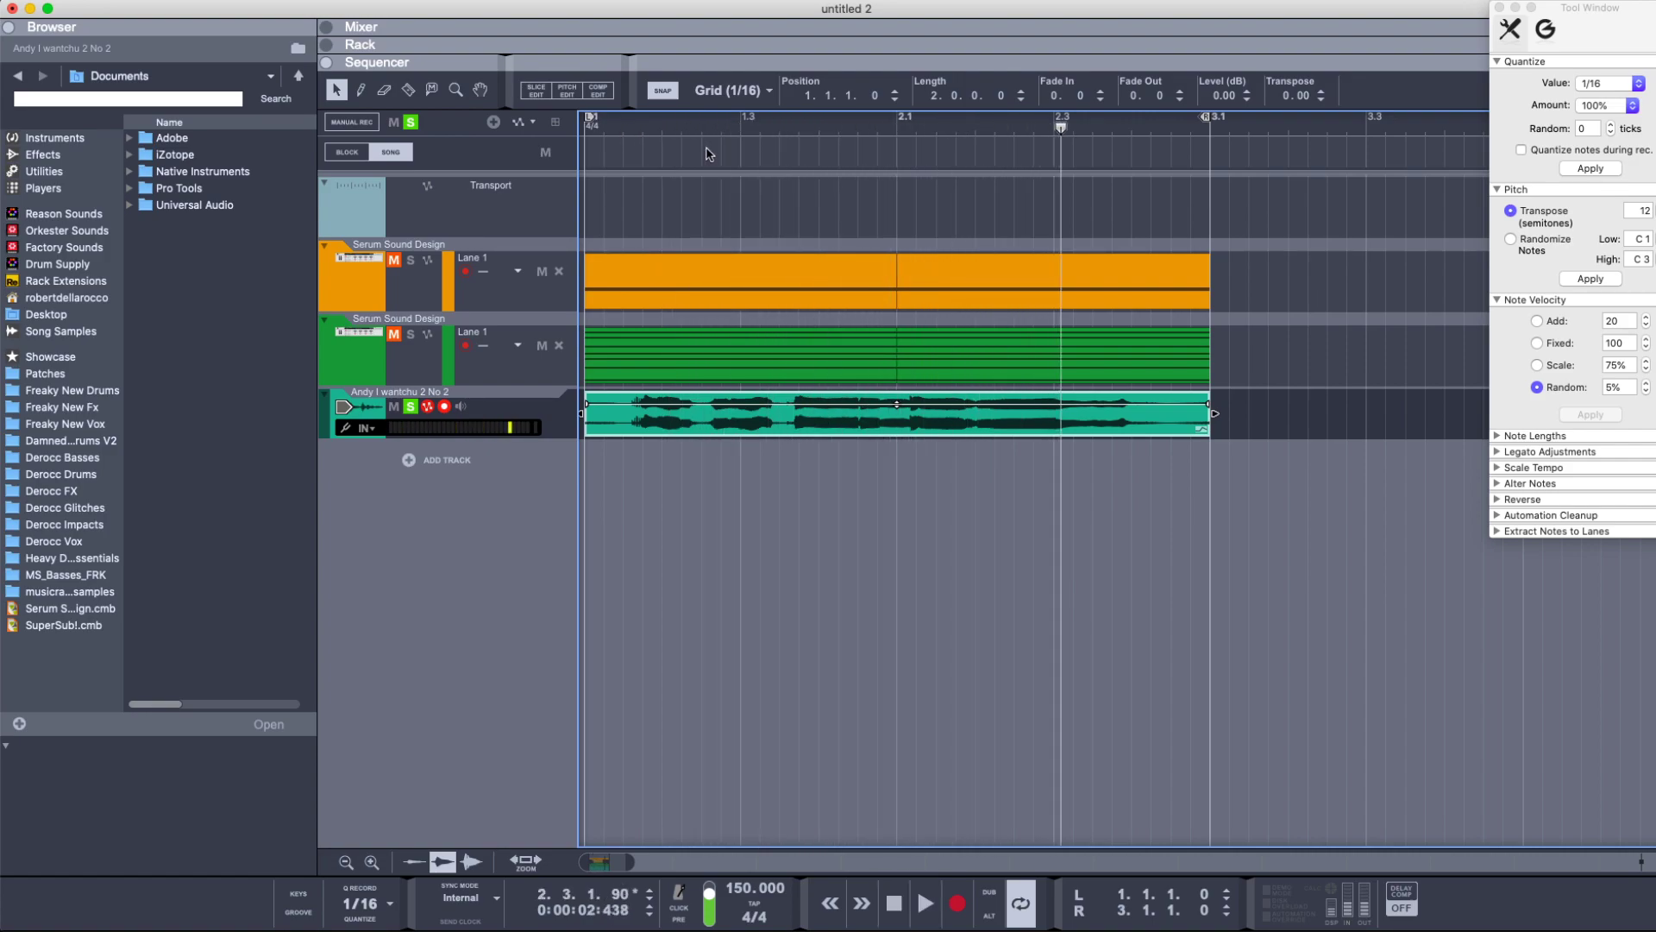
# - While playing the vocal, set SerumFX's distortion drive to 20% and Dimension size to 0%, and lower the Hyper mix
pyautogui.press('F6')
pyautogui.click(822, 657)
pyautogui.press('space')
pyautogui.click(794, 807)
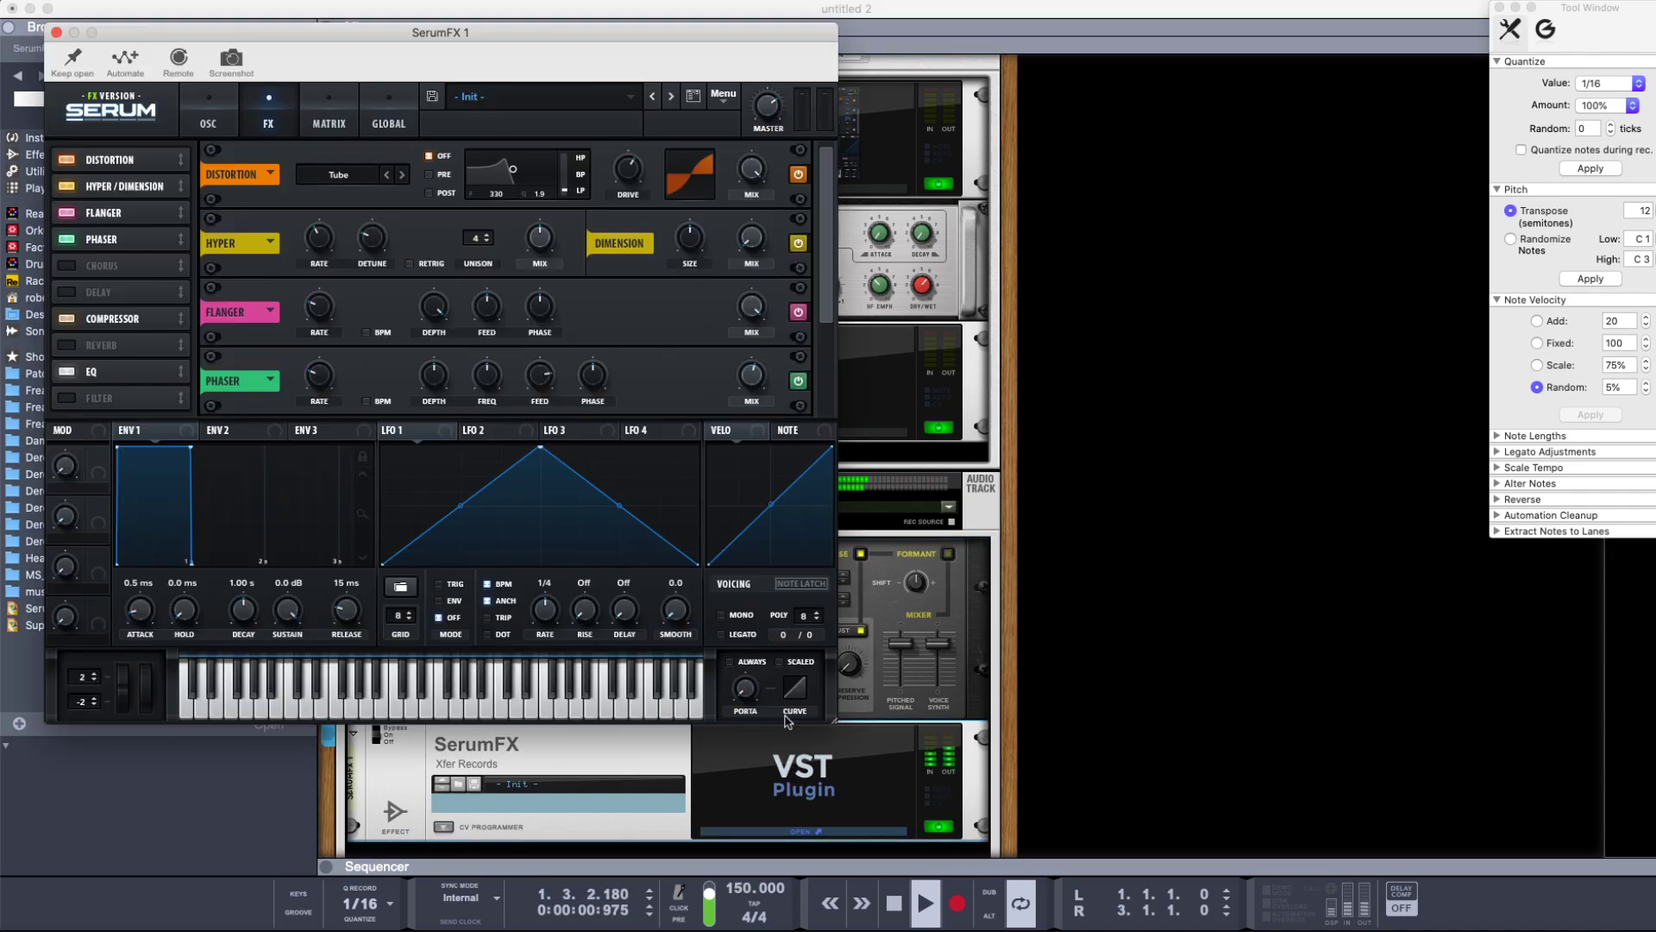
pyautogui.moveTo(631, 176)
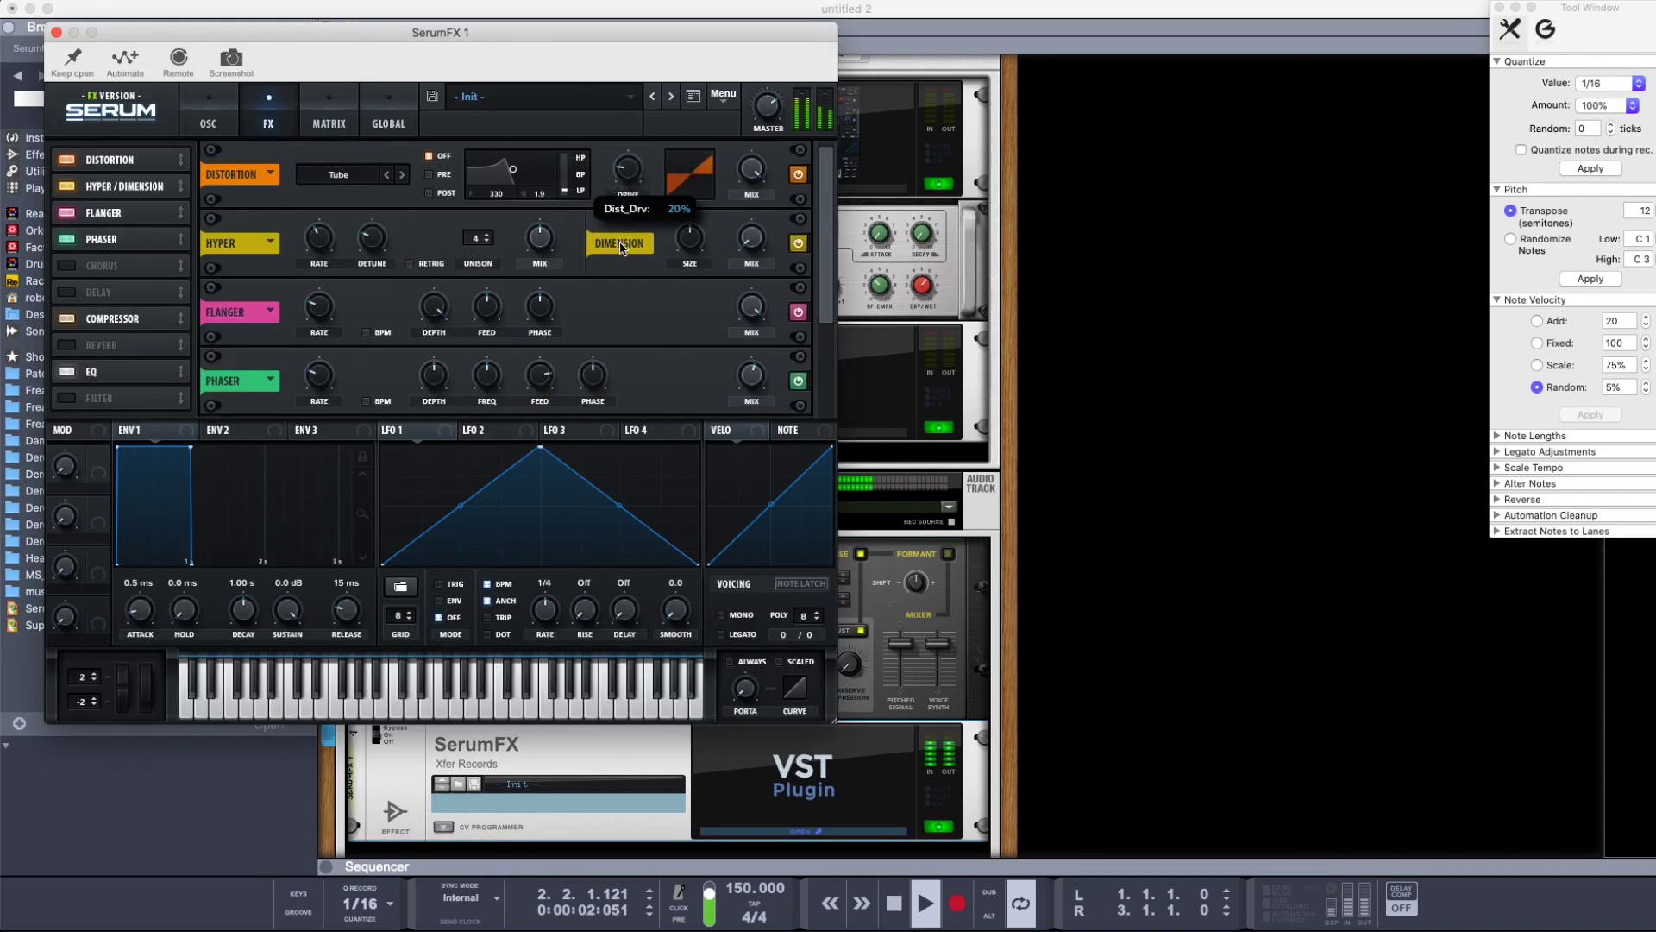
pyautogui.moveTo(531, 263)
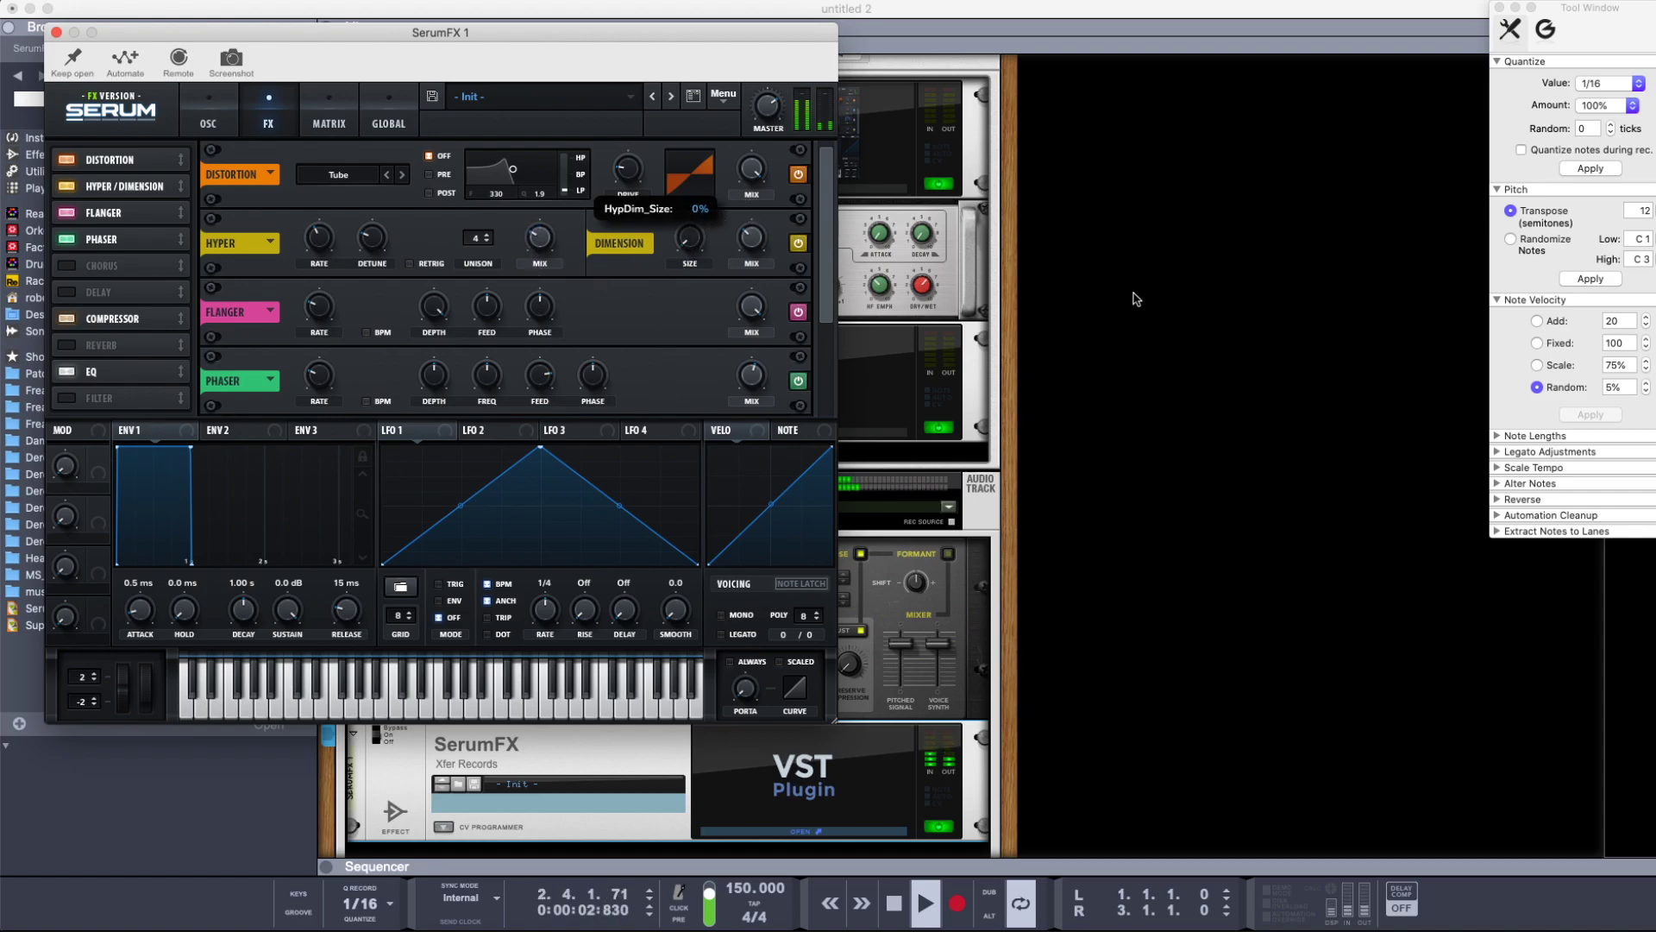
pyautogui.press('space')
pyautogui.click(1136, 372)
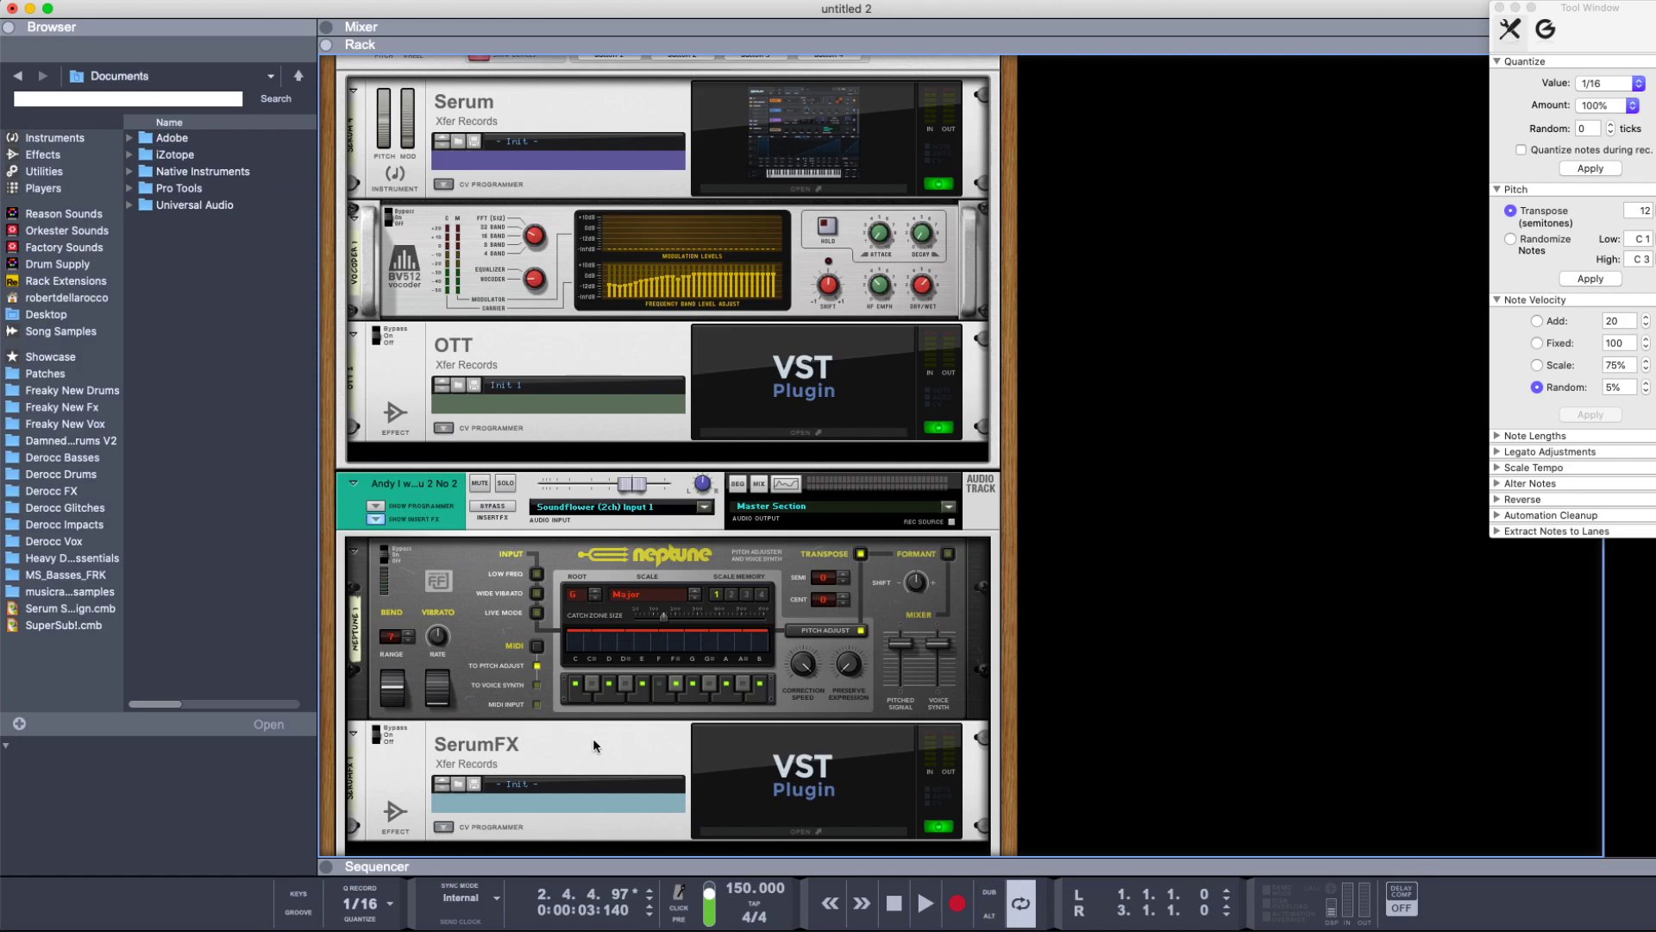
# - Insert a Line Mixer 6:2 after Serum inside the chord Combinator, ahead of the BV512 vocoder
pyautogui.scroll(5, 603, 612)
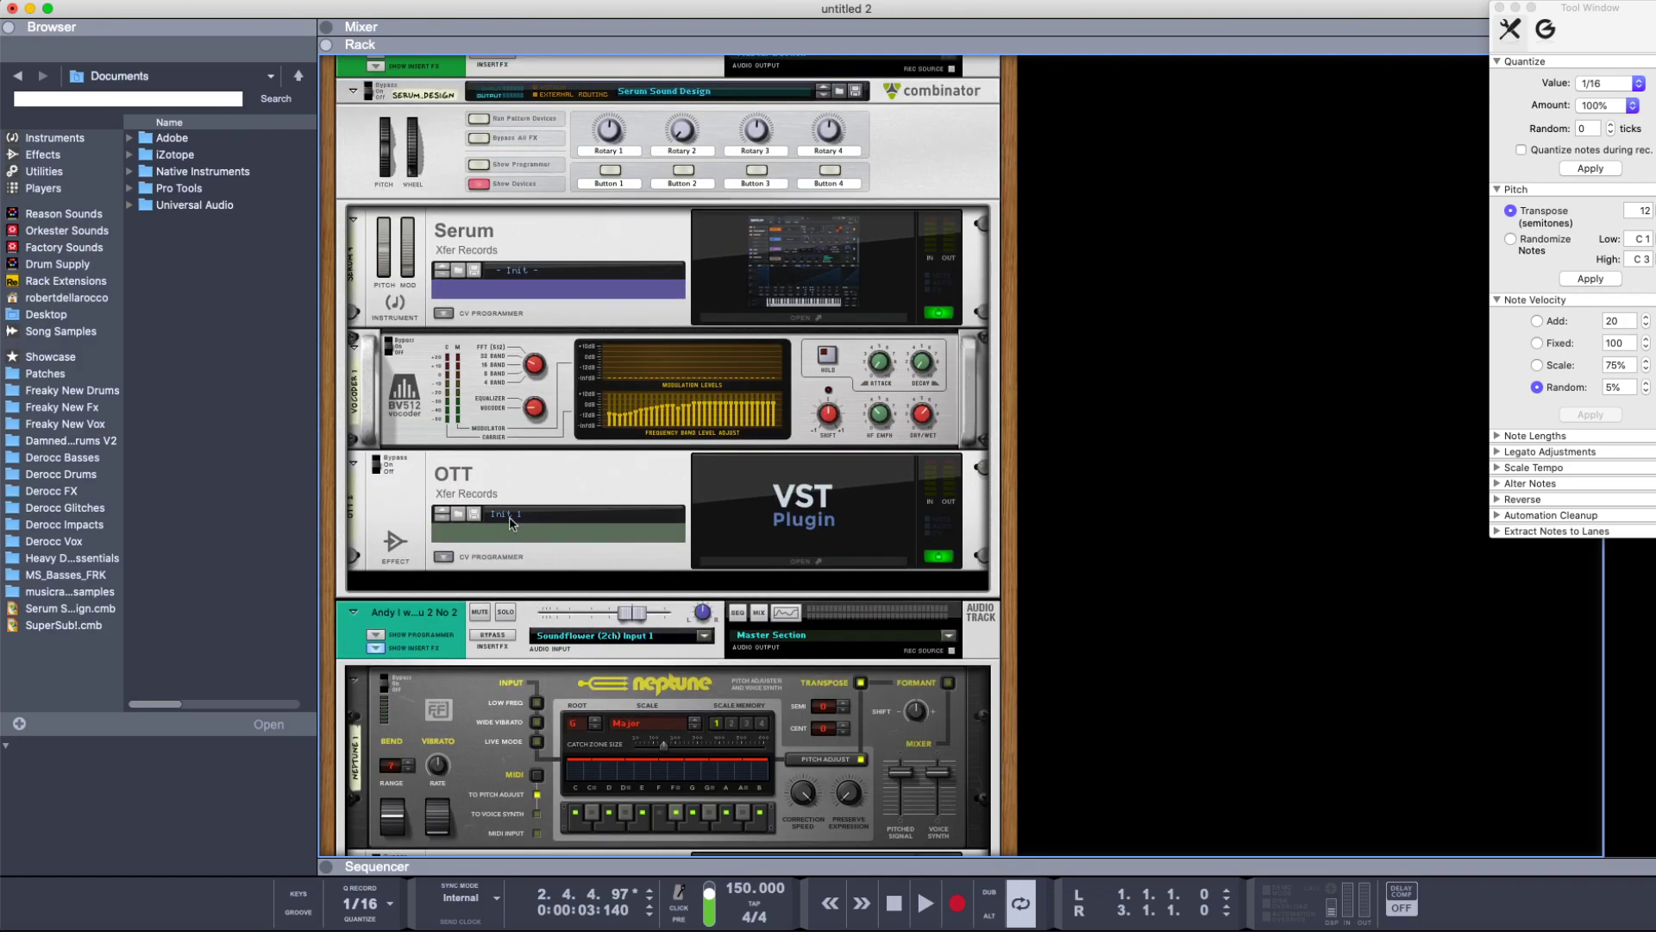
pyautogui.scroll(1, 556, 395)
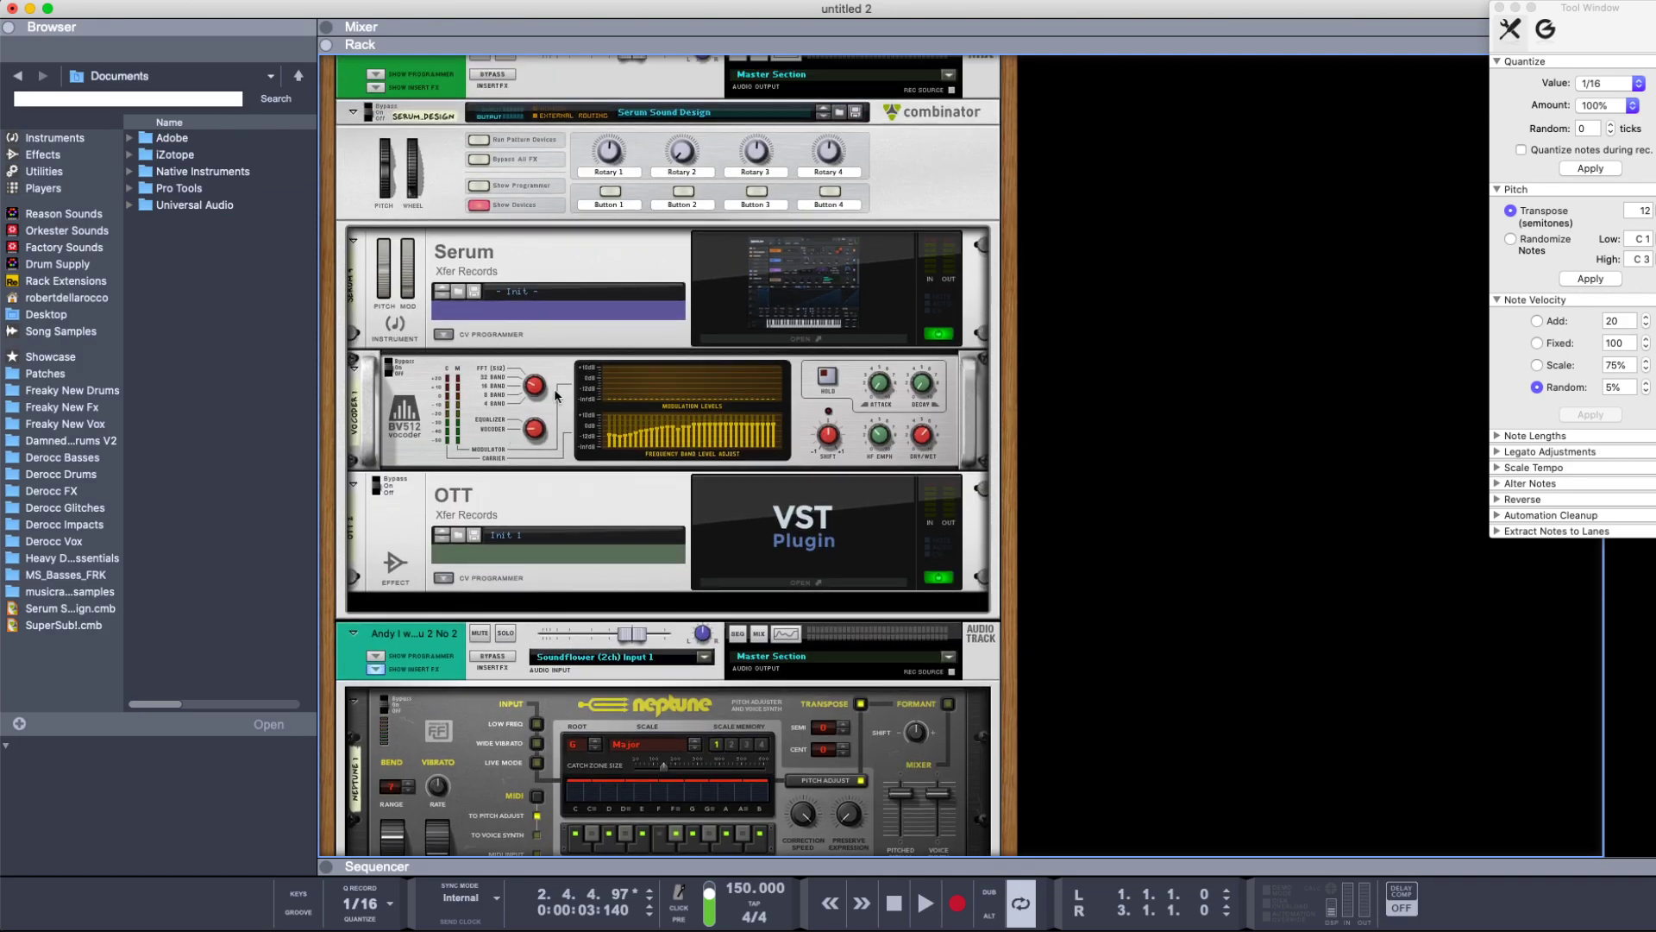
pyautogui.rightClick(600, 333)
pyautogui.moveTo(716, 543)
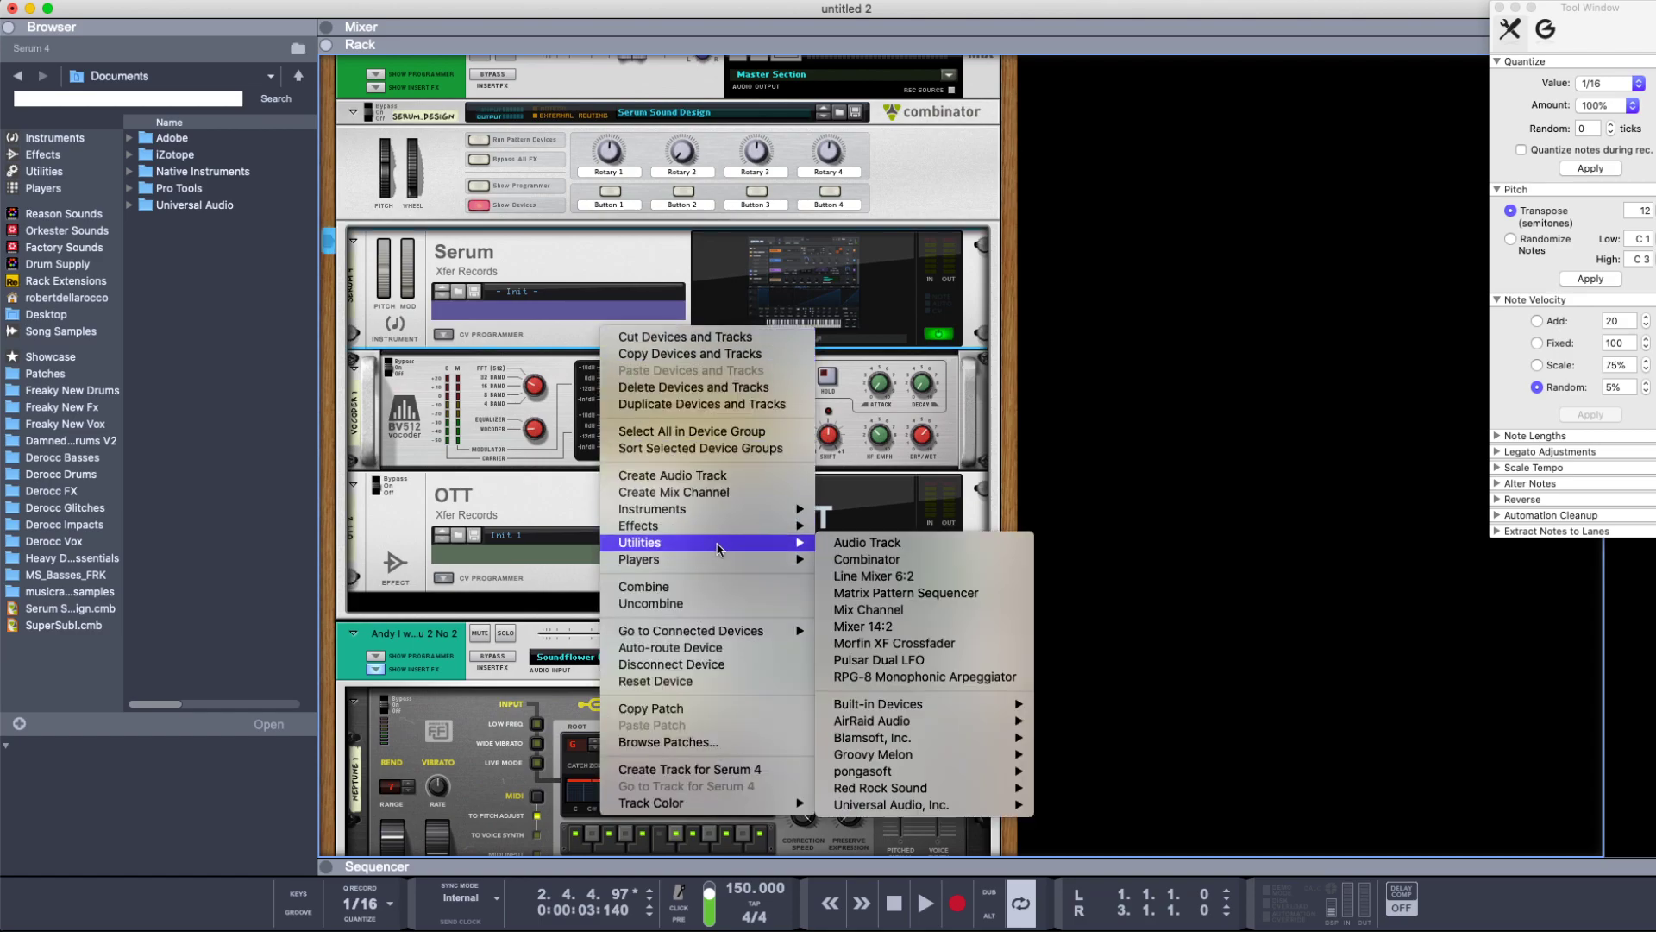
pyautogui.click(900, 576)
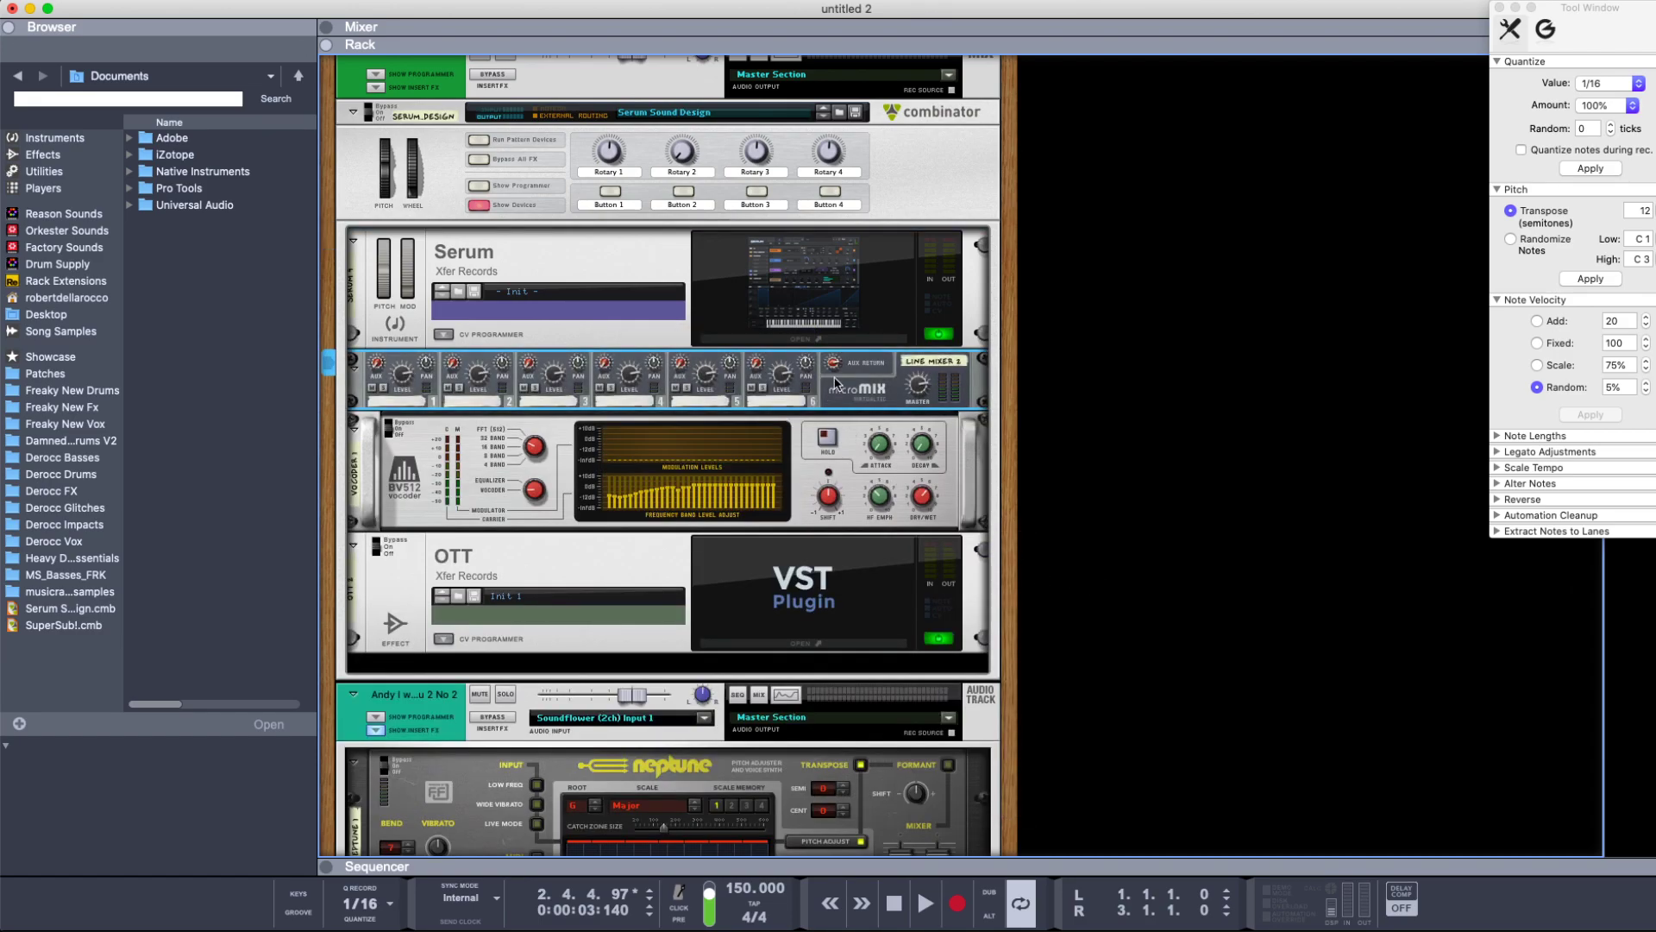
# - Cable Serum's stereo output to line mixer channel 1 and the vocal track's direct output to channel 2
pyautogui.press('Tab')
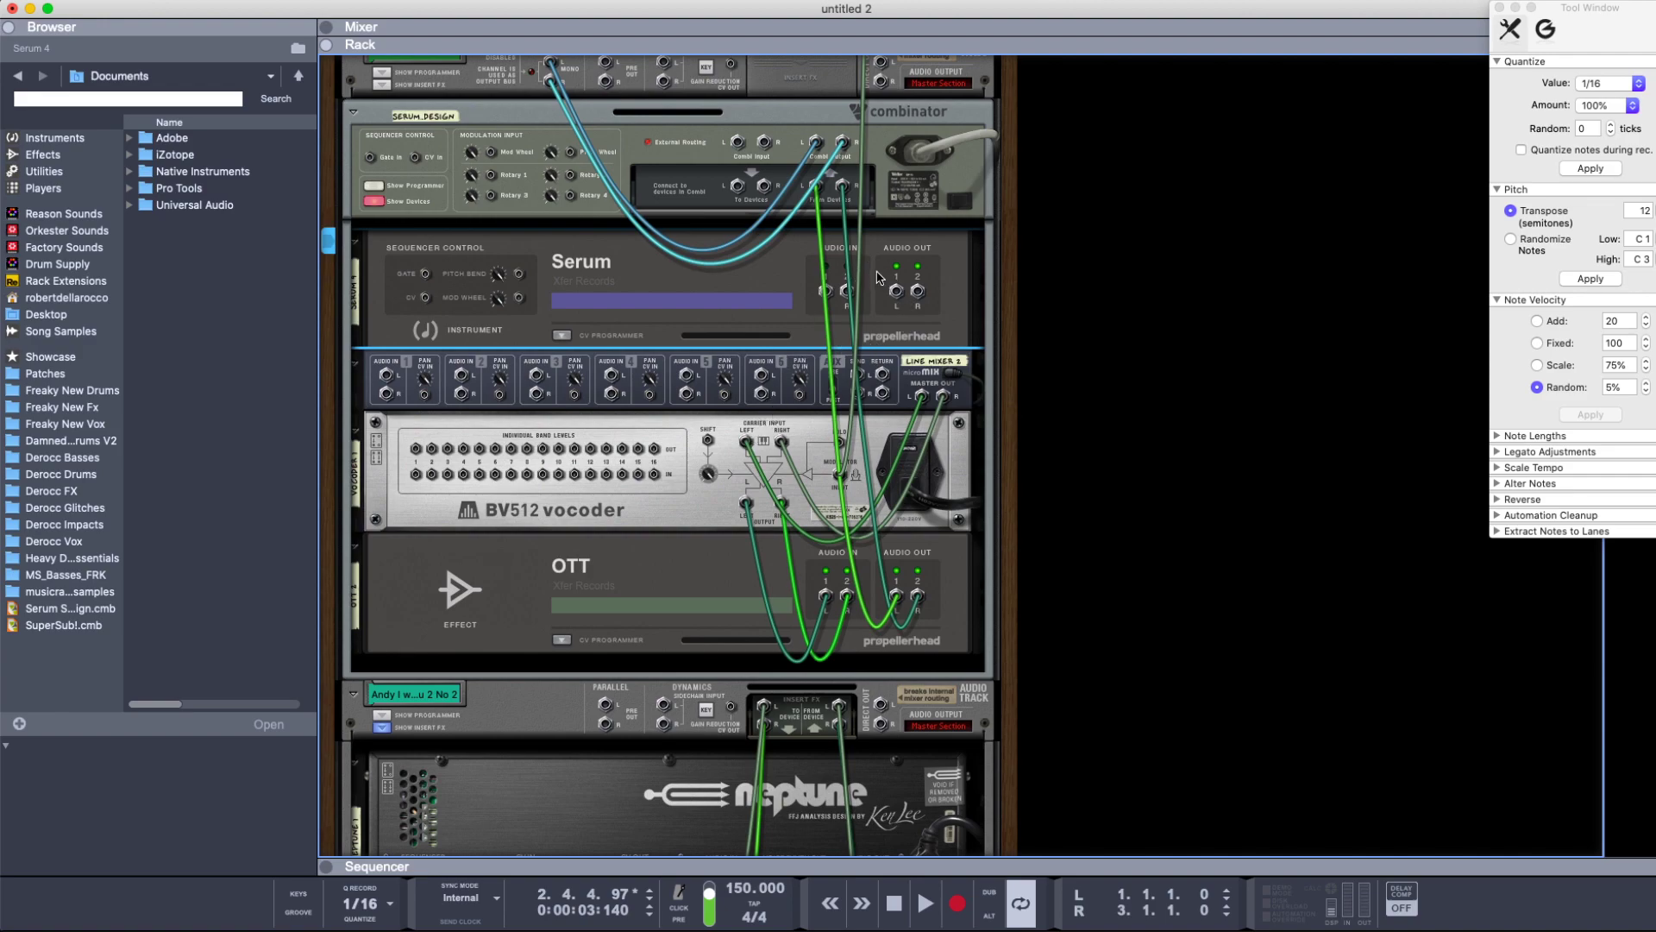
pyautogui.moveTo(895, 295); pyautogui.dragTo(386, 374)
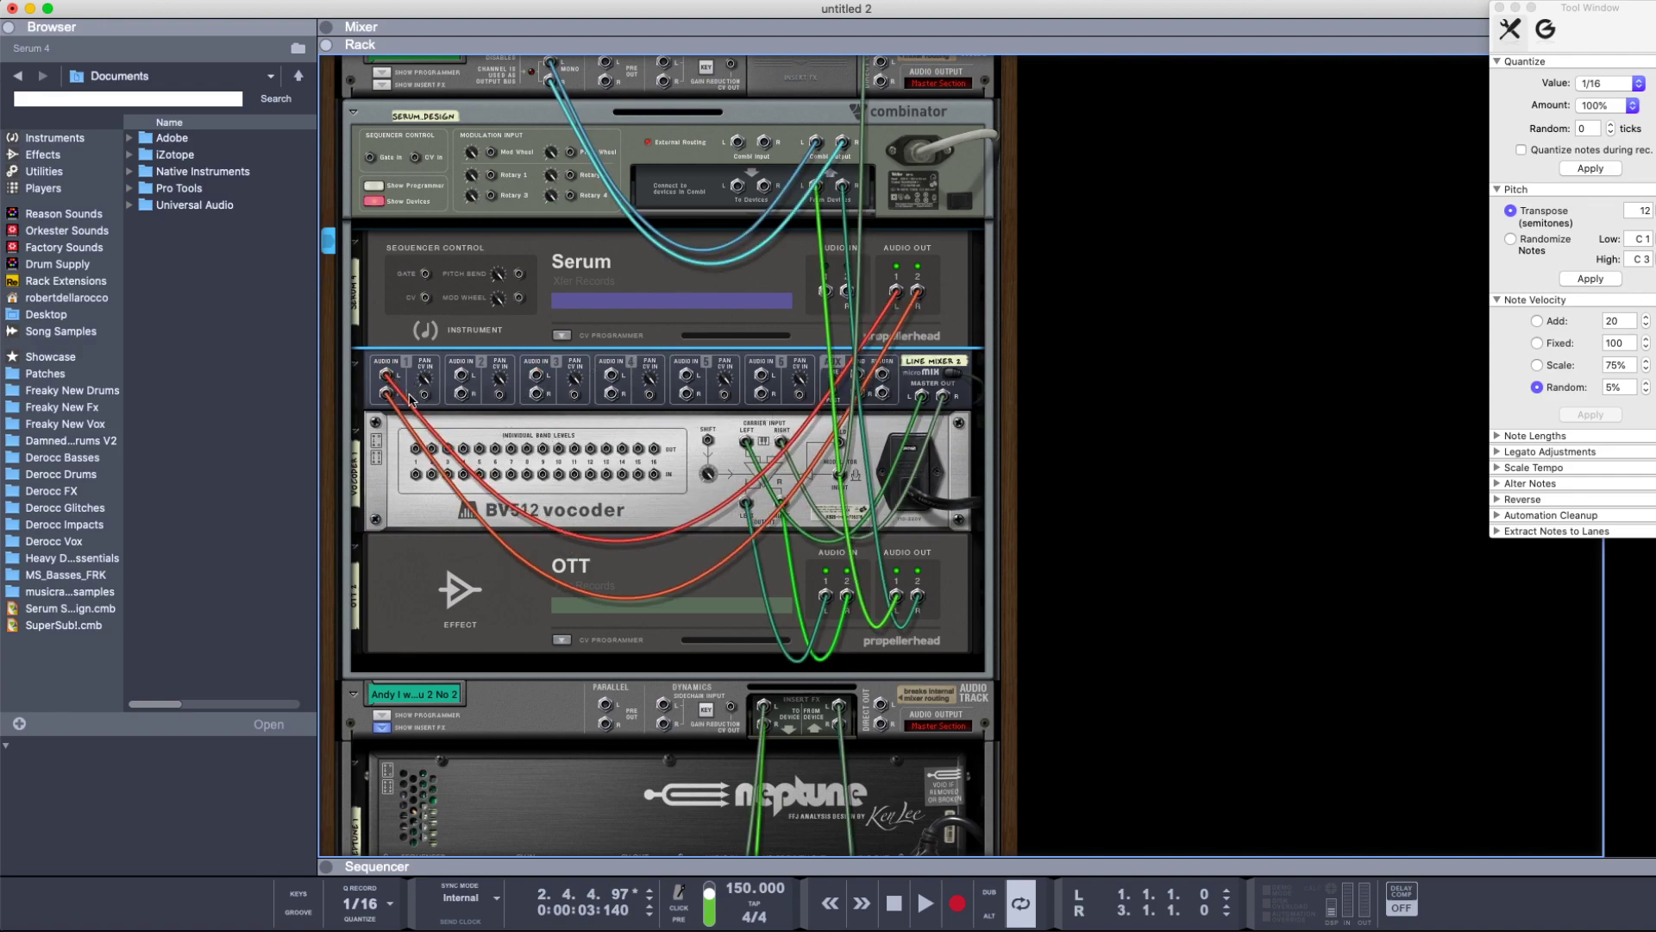
pyautogui.moveTo(881, 703); pyautogui.dragTo(462, 376)
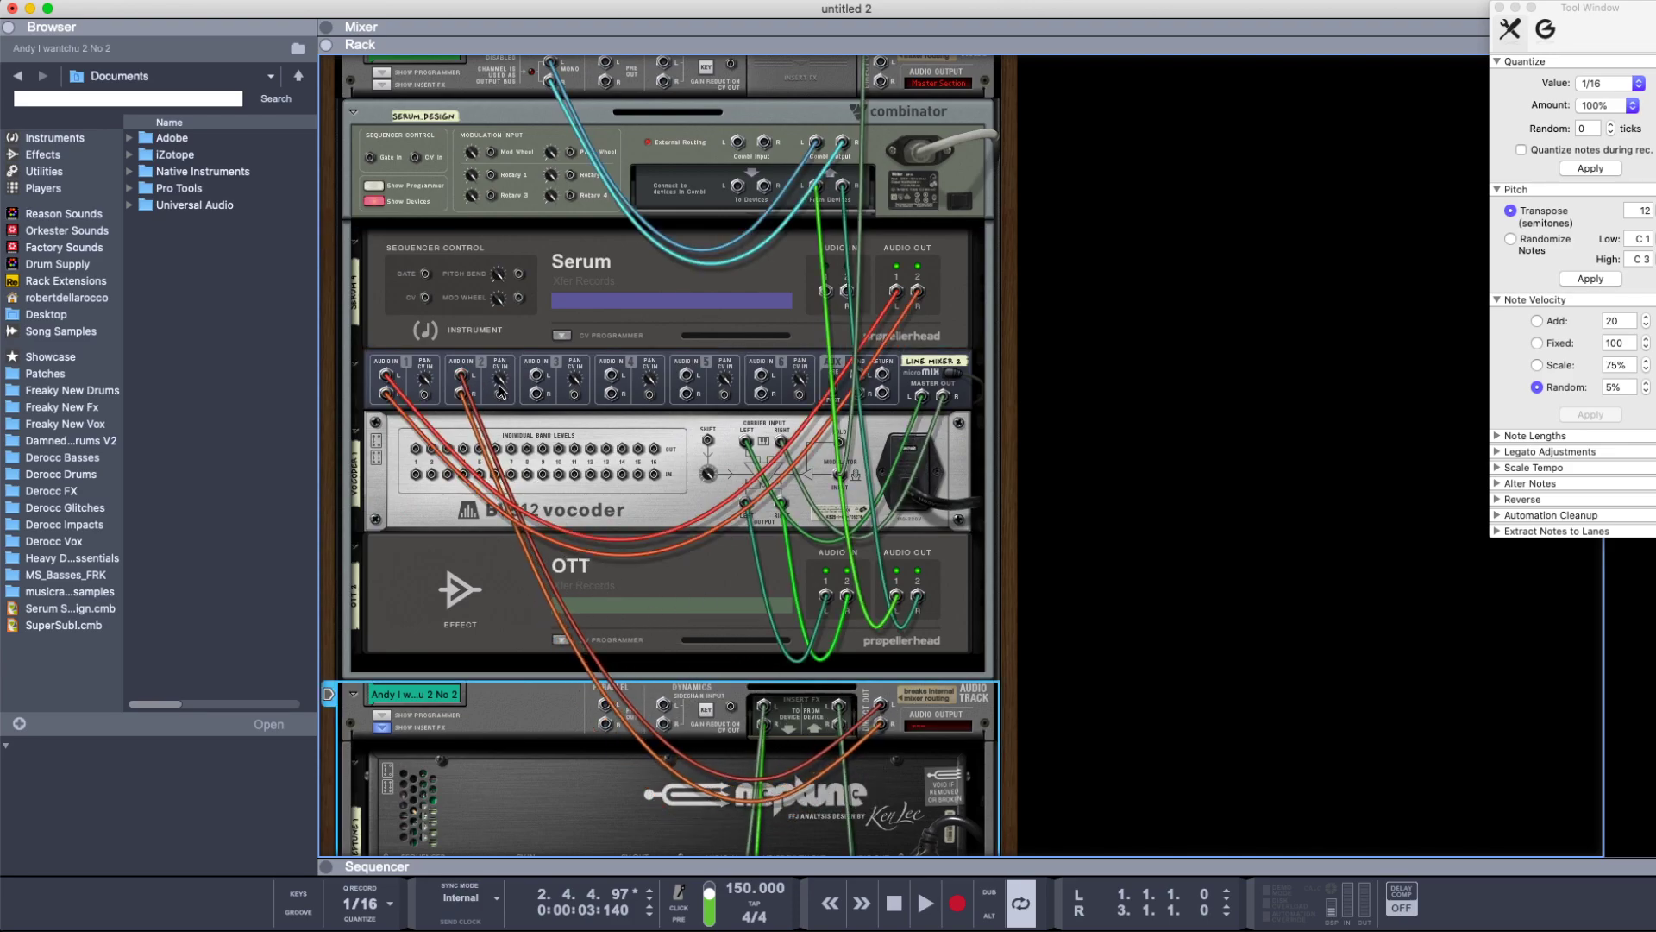
pyautogui.press('Tab')
# - Unsolo the vocal track in the sequencer and play the loop to hear it through the vocoder
pyautogui.press('F7')
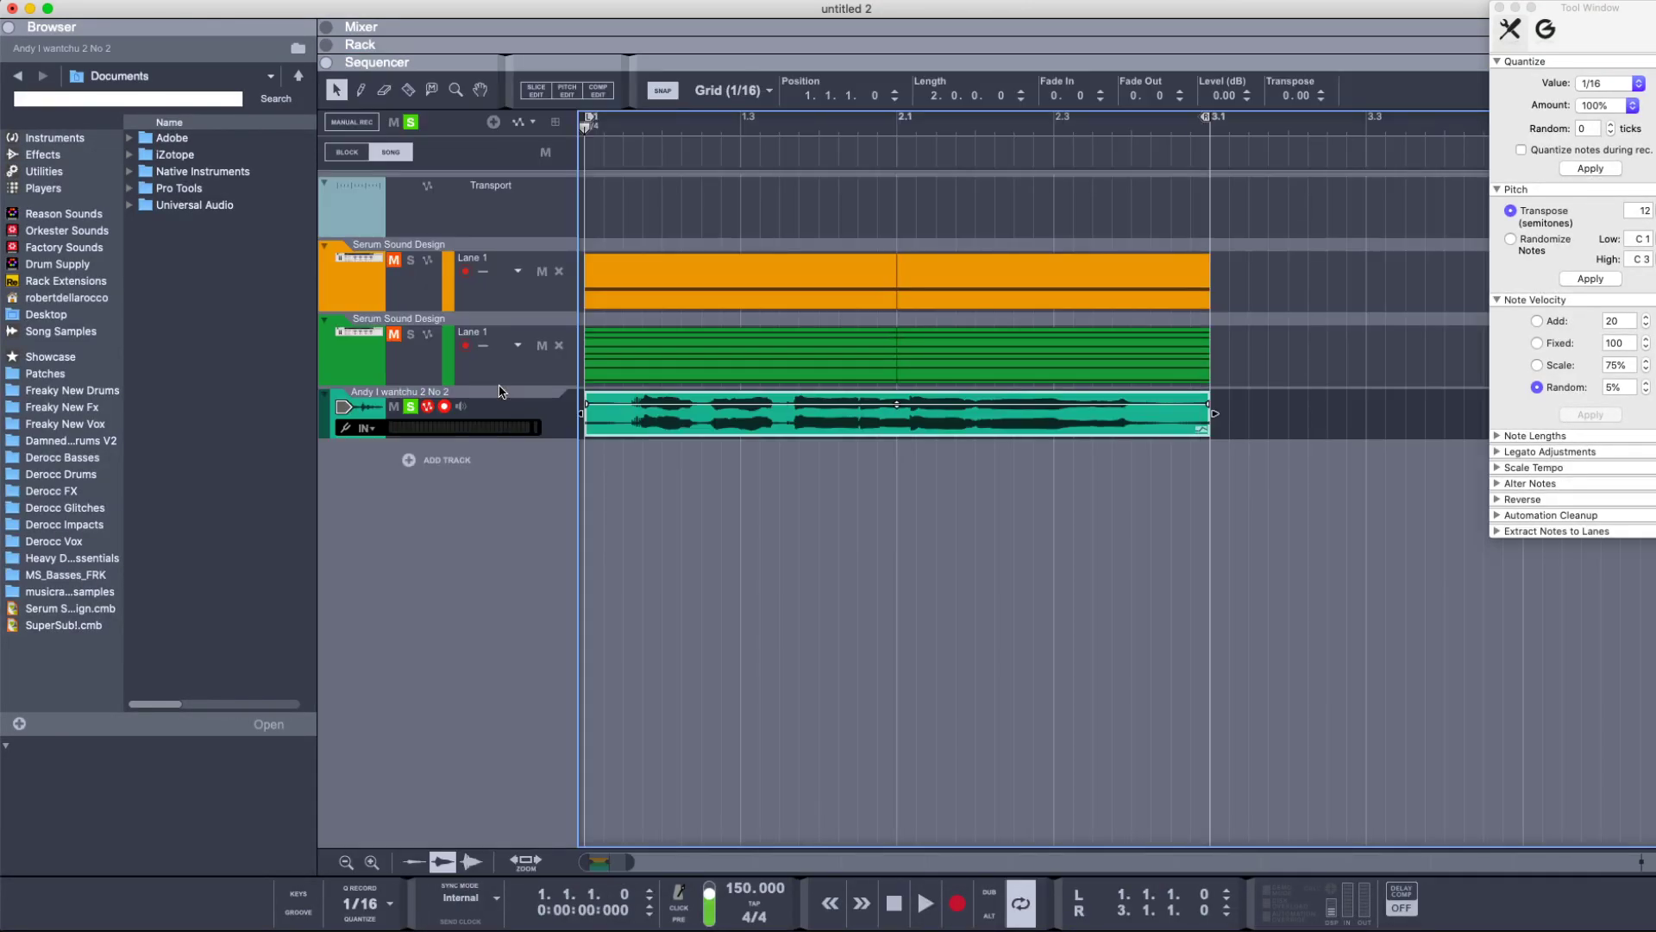
pyautogui.press('space')
pyautogui.click(410, 407)
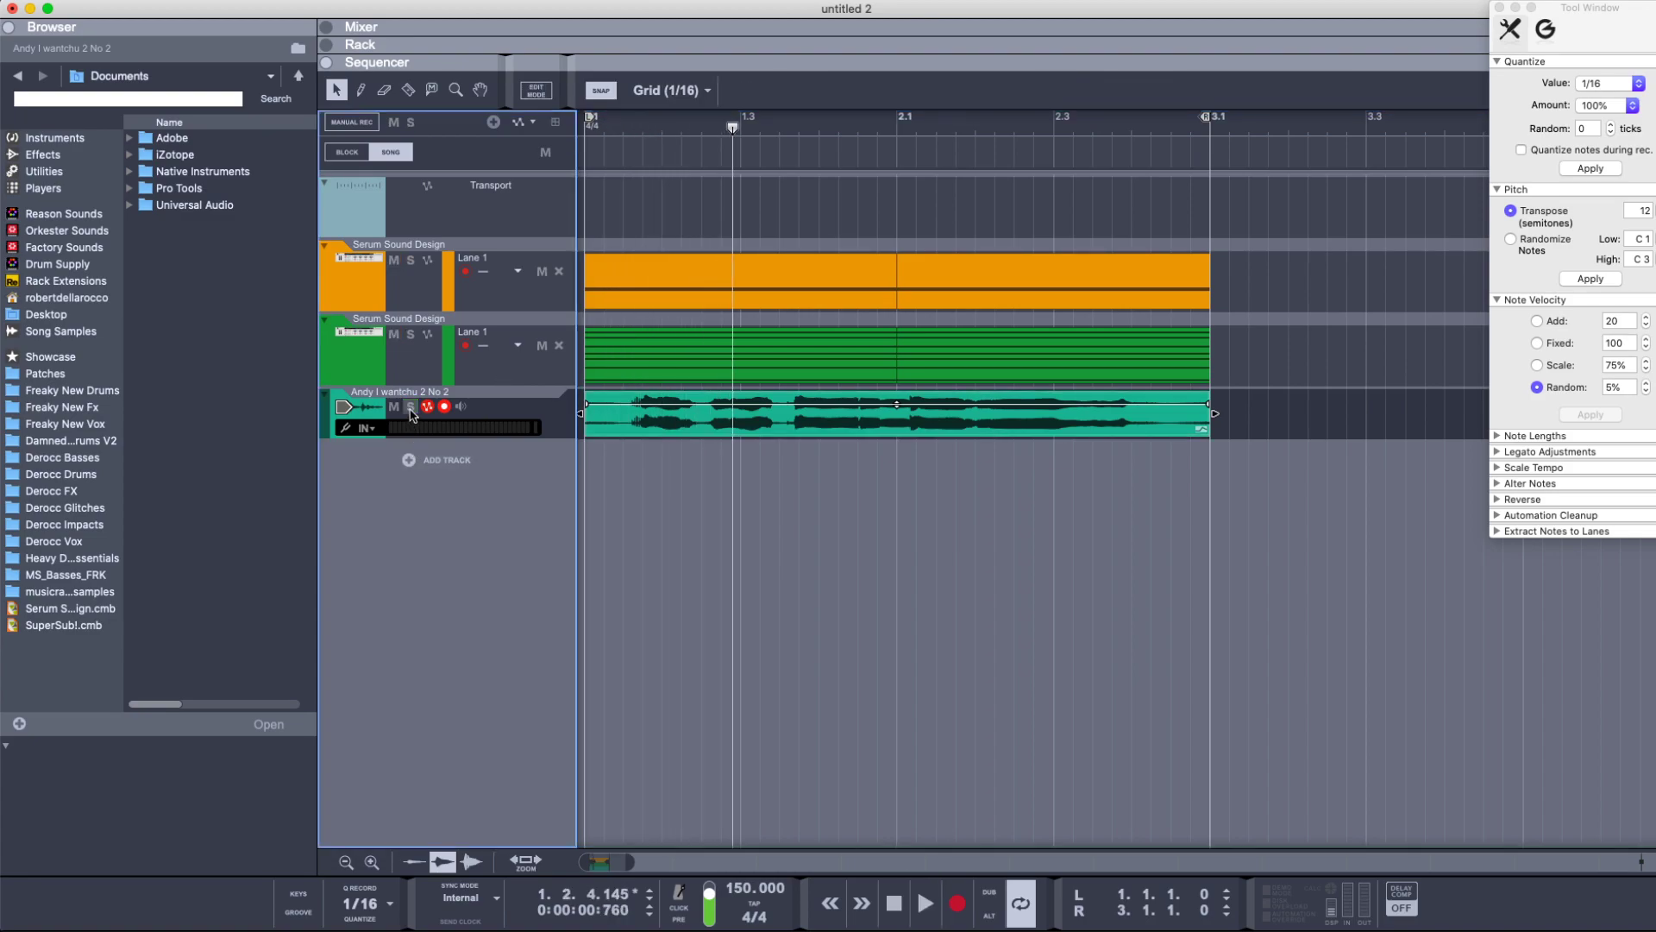
pyautogui.press('space')
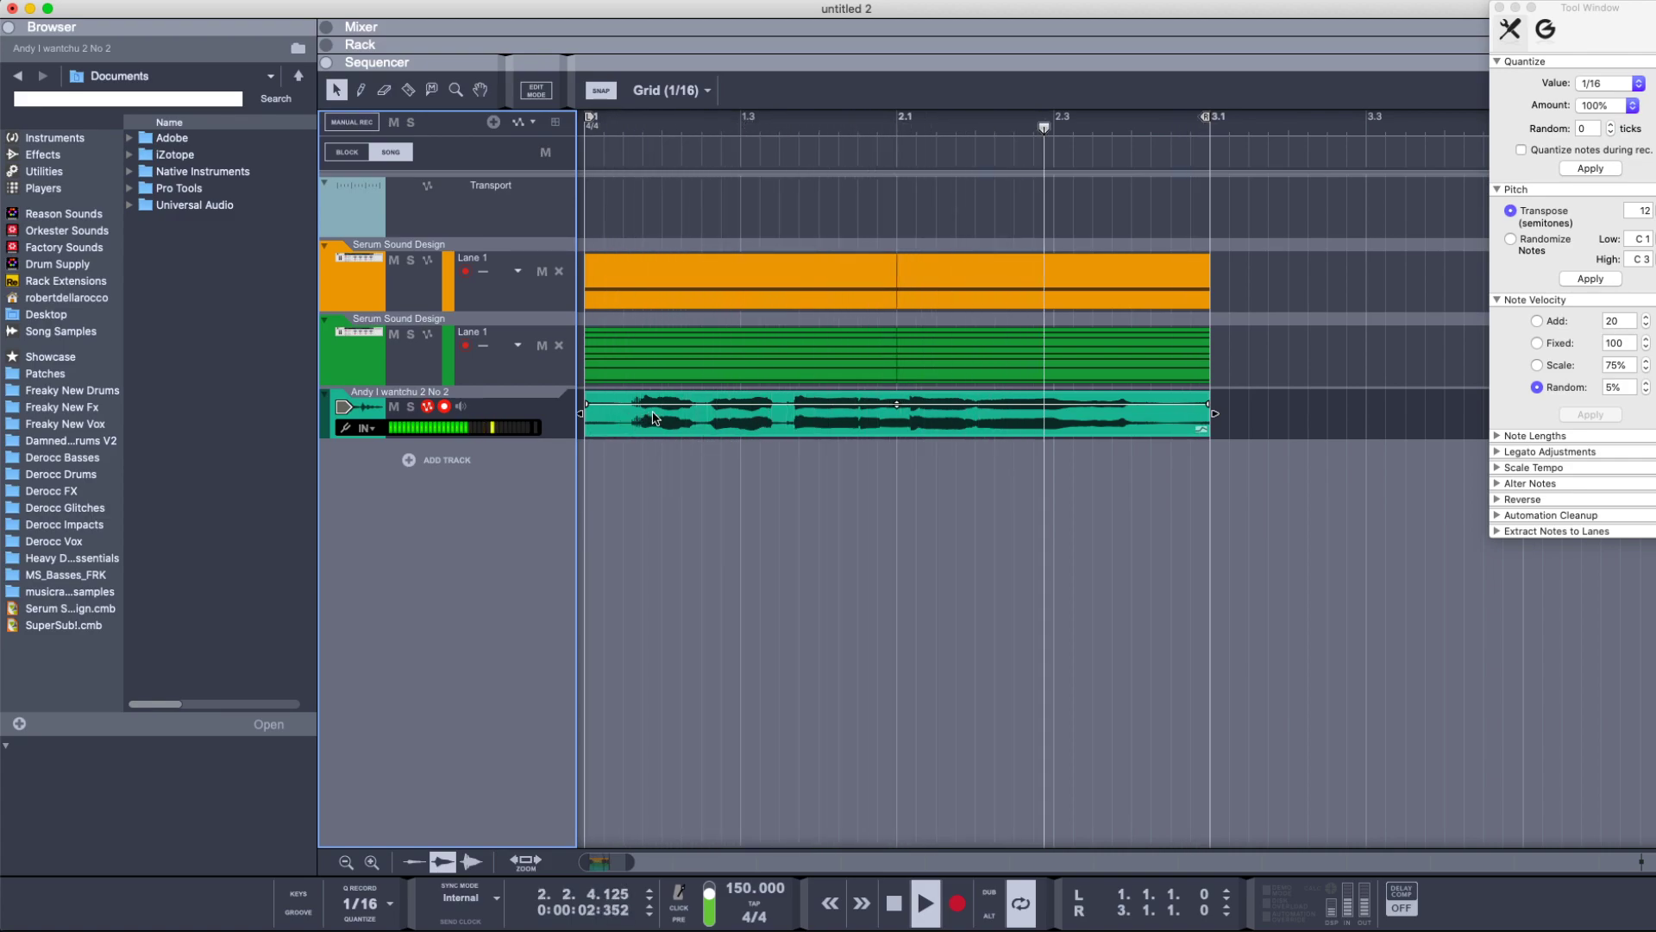
pyautogui.press('space')
# - Adjust the Serum and vocal channel levels on the line mixer and set the BV512's Dry/Wet to 95 while auditioning the loop
pyautogui.press('F6')
pyautogui.moveTo(404, 372); pyautogui.dragTo(405, 377)
pyautogui.moveTo(920, 496); pyautogui.dragTo(923, 479)
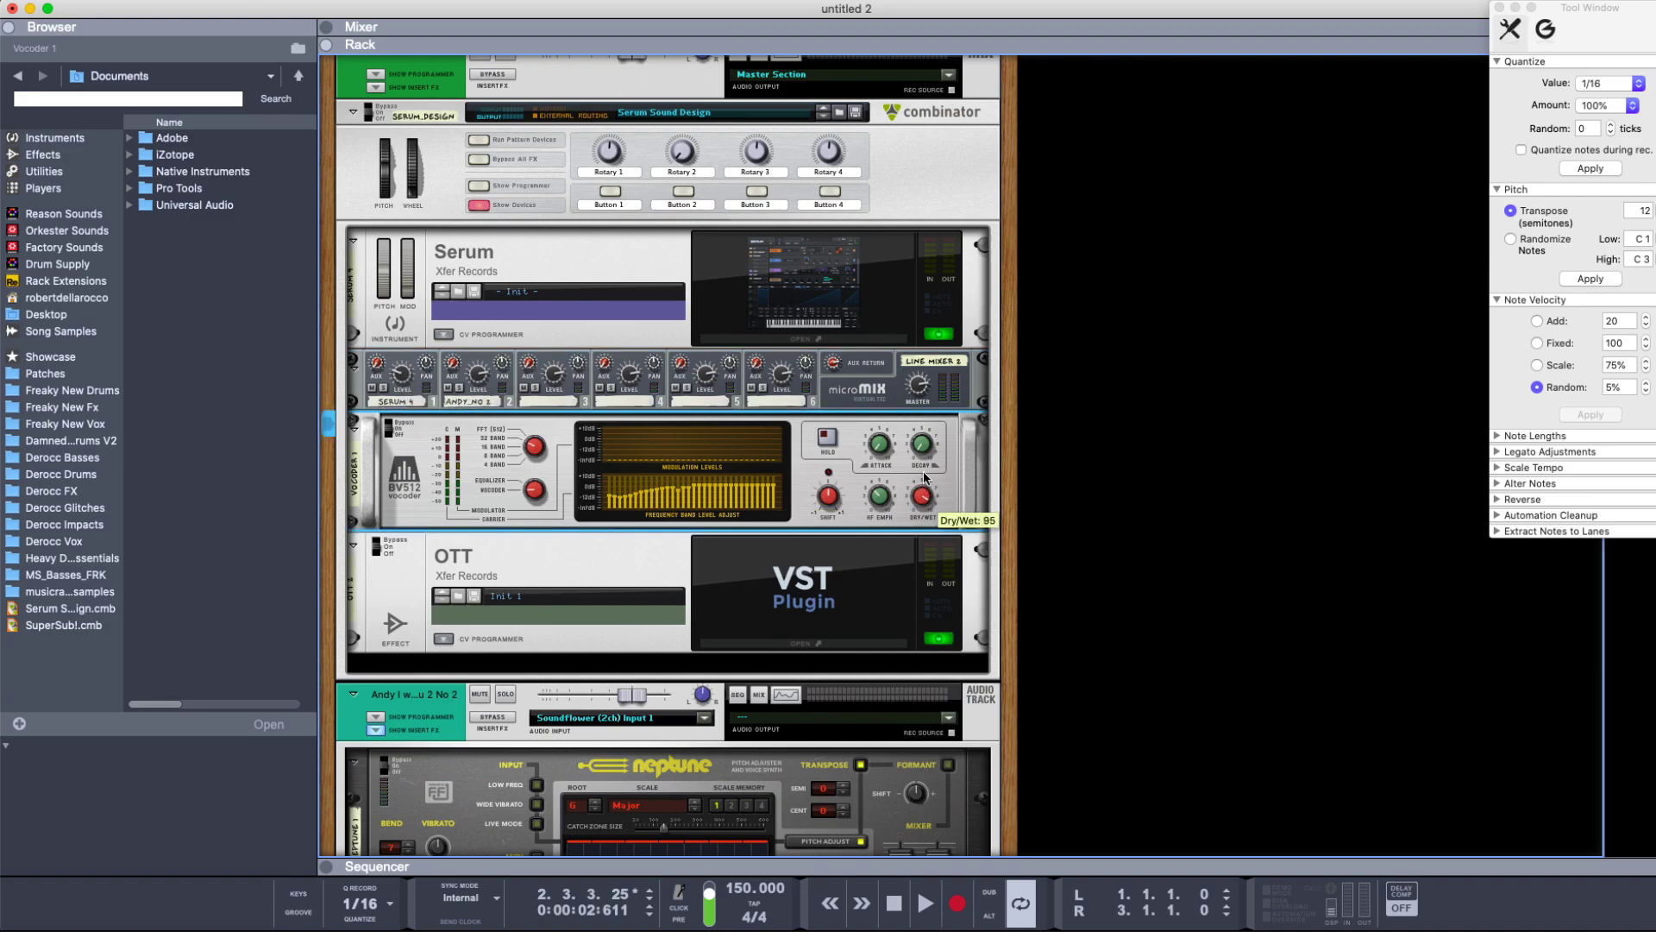
pyautogui.press('space')
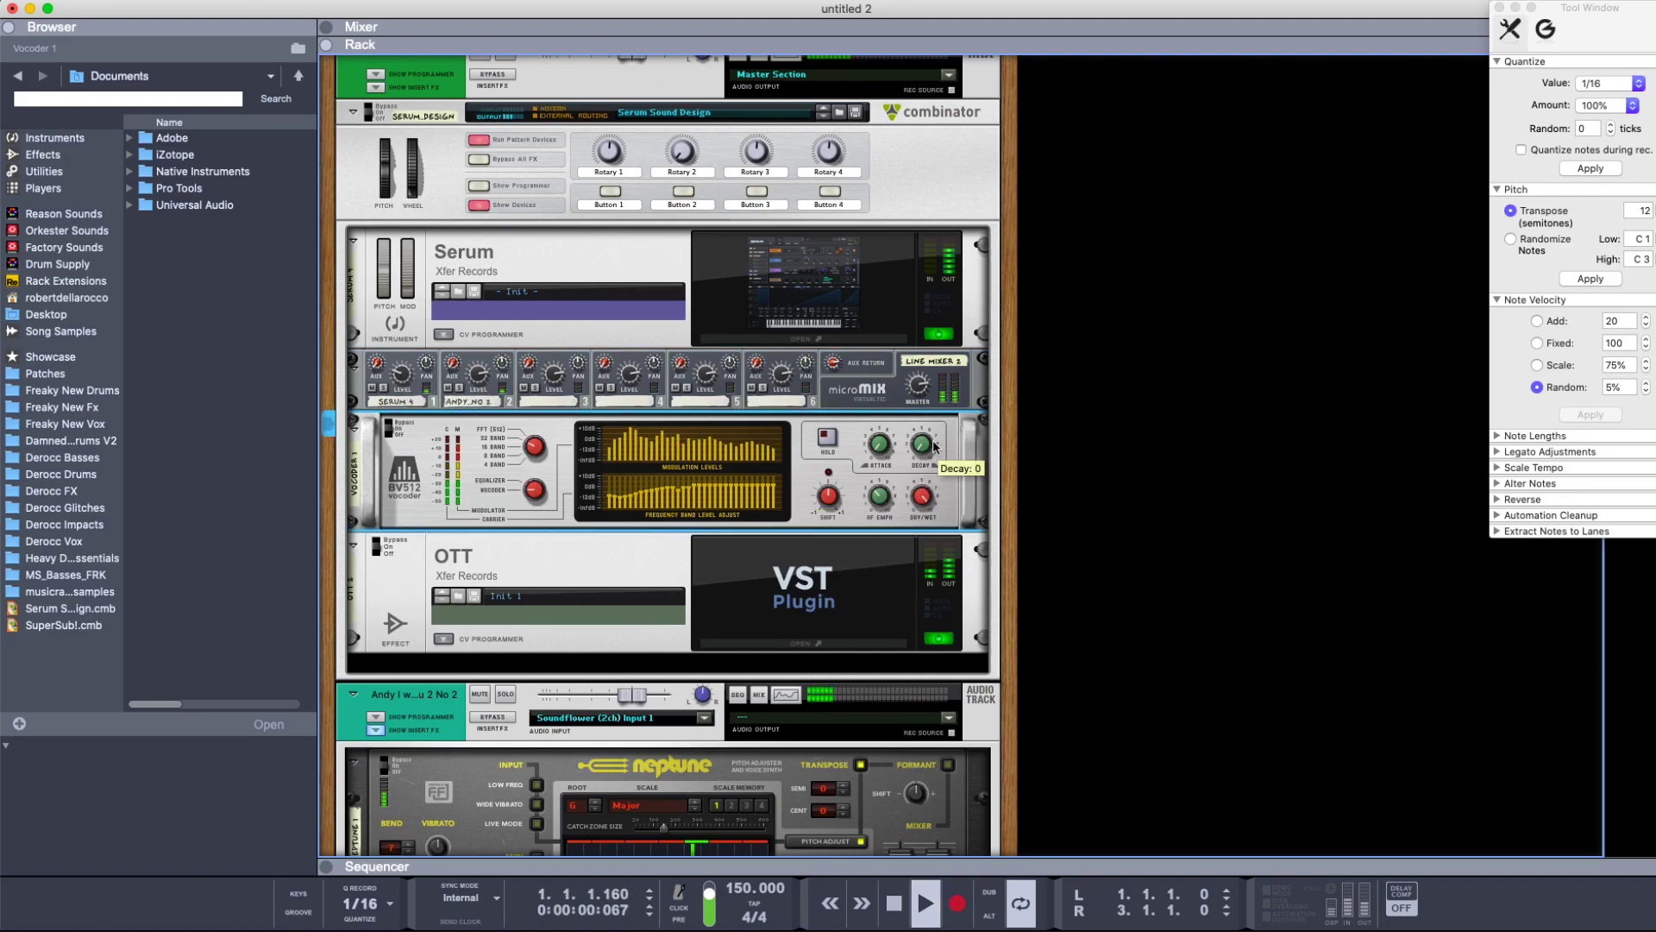
pyautogui.click(478, 368)
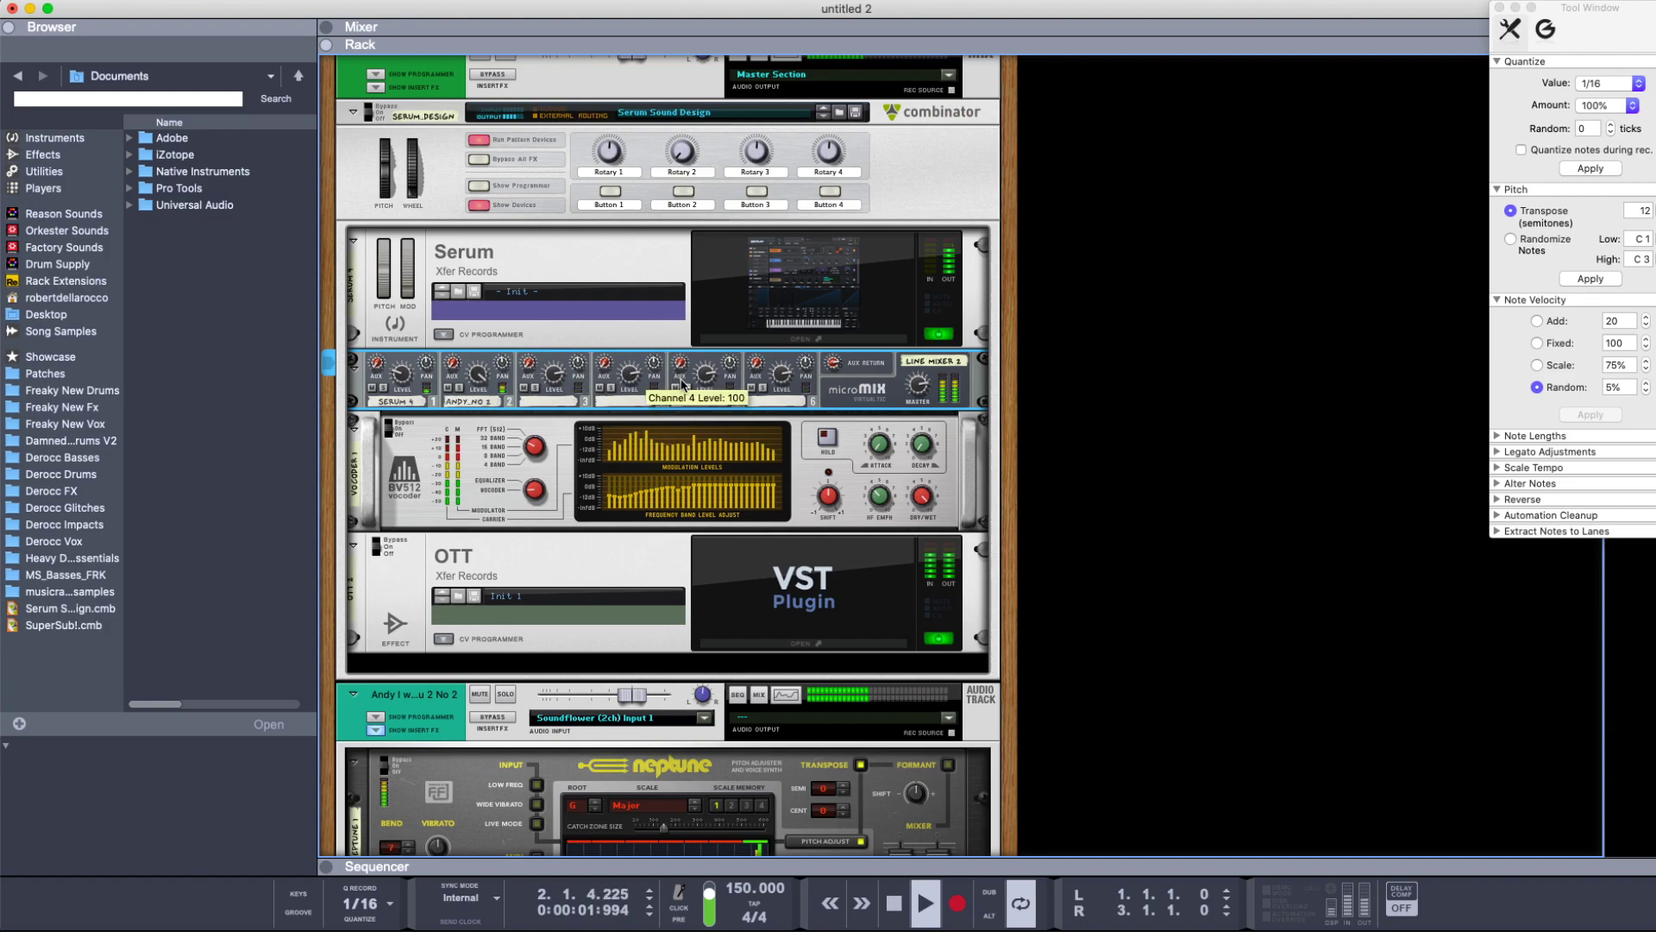
# - Trim the silence from the start of the vocal clip to a length of 1.3.2.0 and align it to 1.1.1.0
pyautogui.press('F7')
pyautogui.click(844, 425)
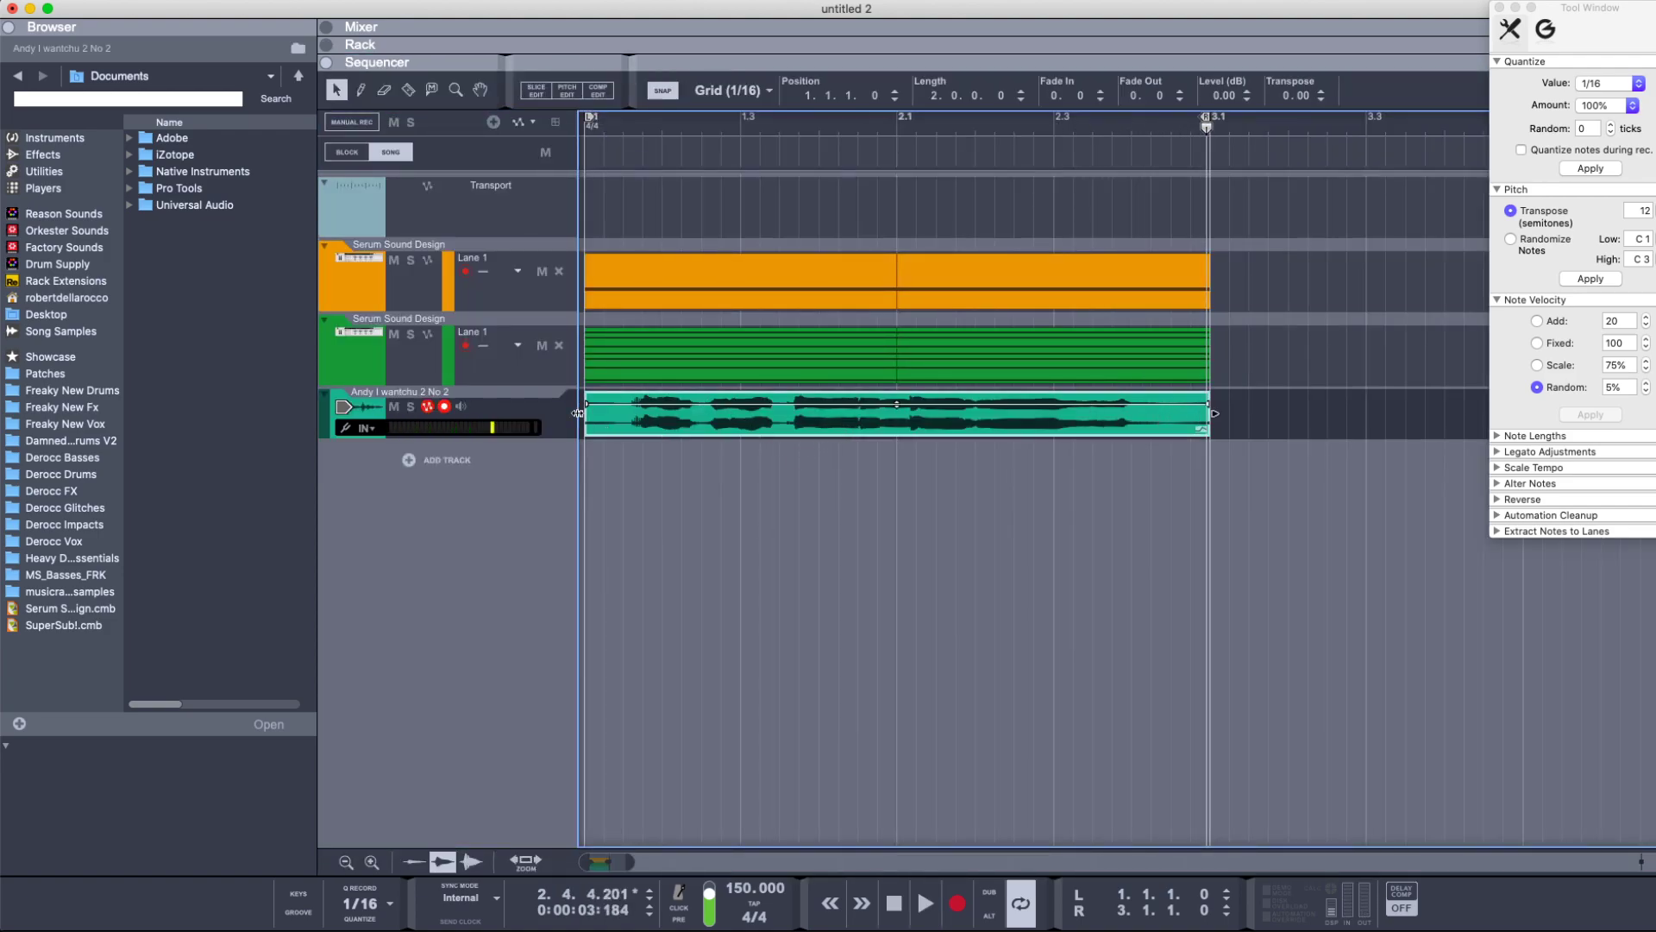
pyautogui.moveTo(630, 422); pyautogui.dragTo(619, 423)
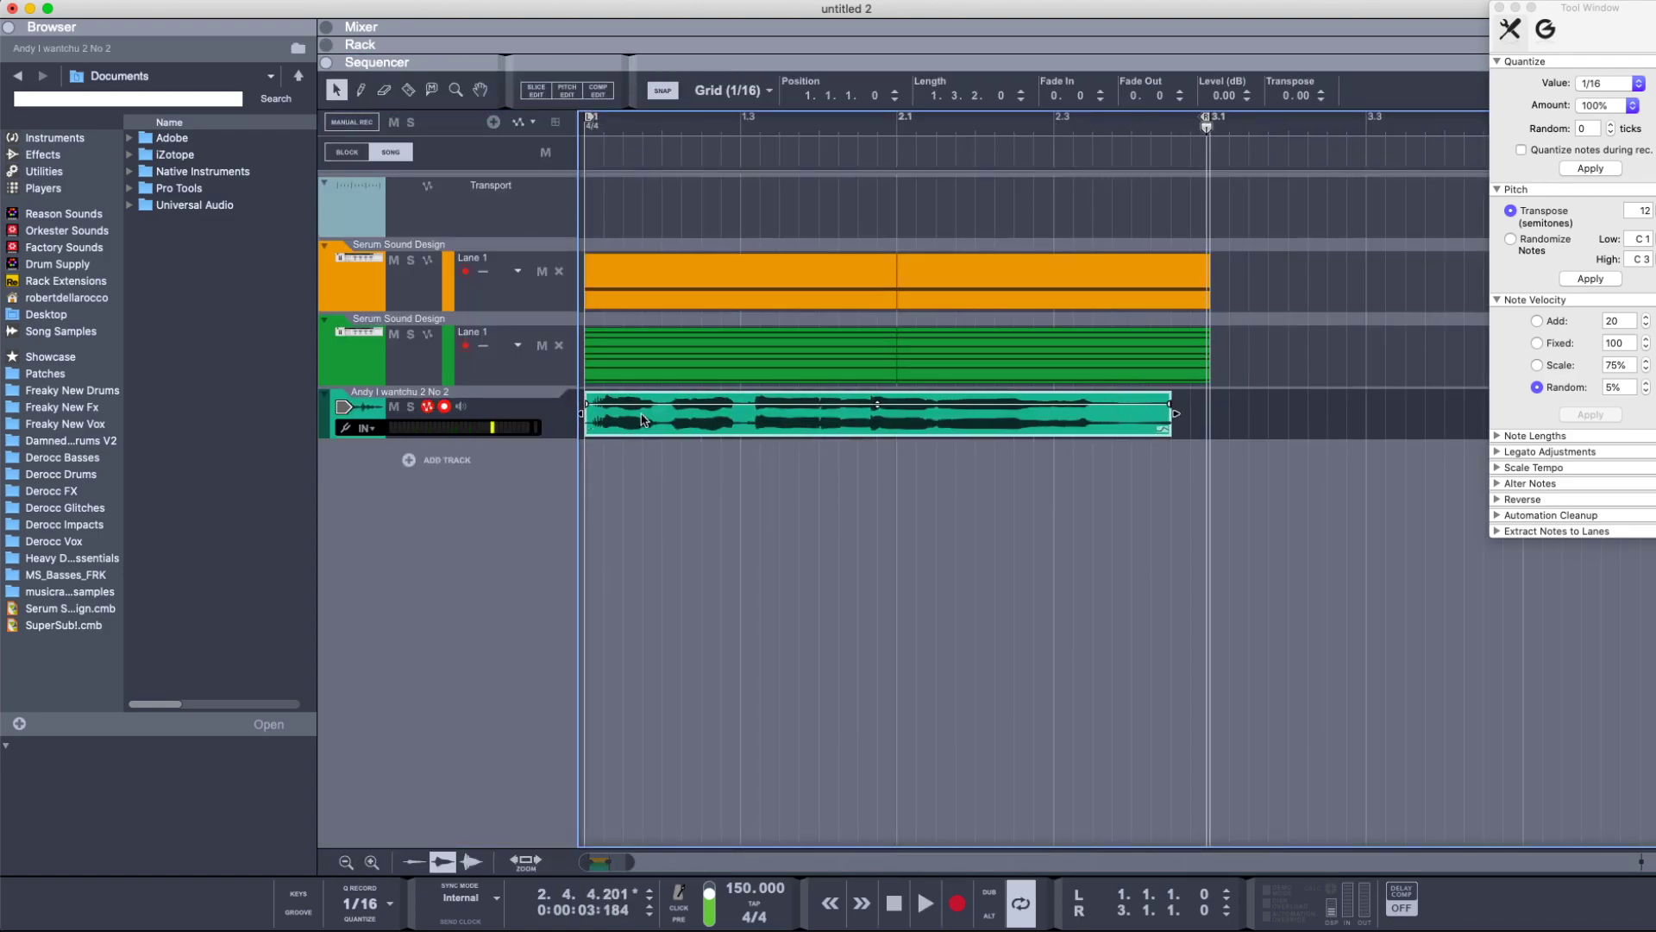
# - Change the vocal clip's stretch and transpose type, transpose it by -12 semitones and play it back
pyautogui.rightClick(721, 423)
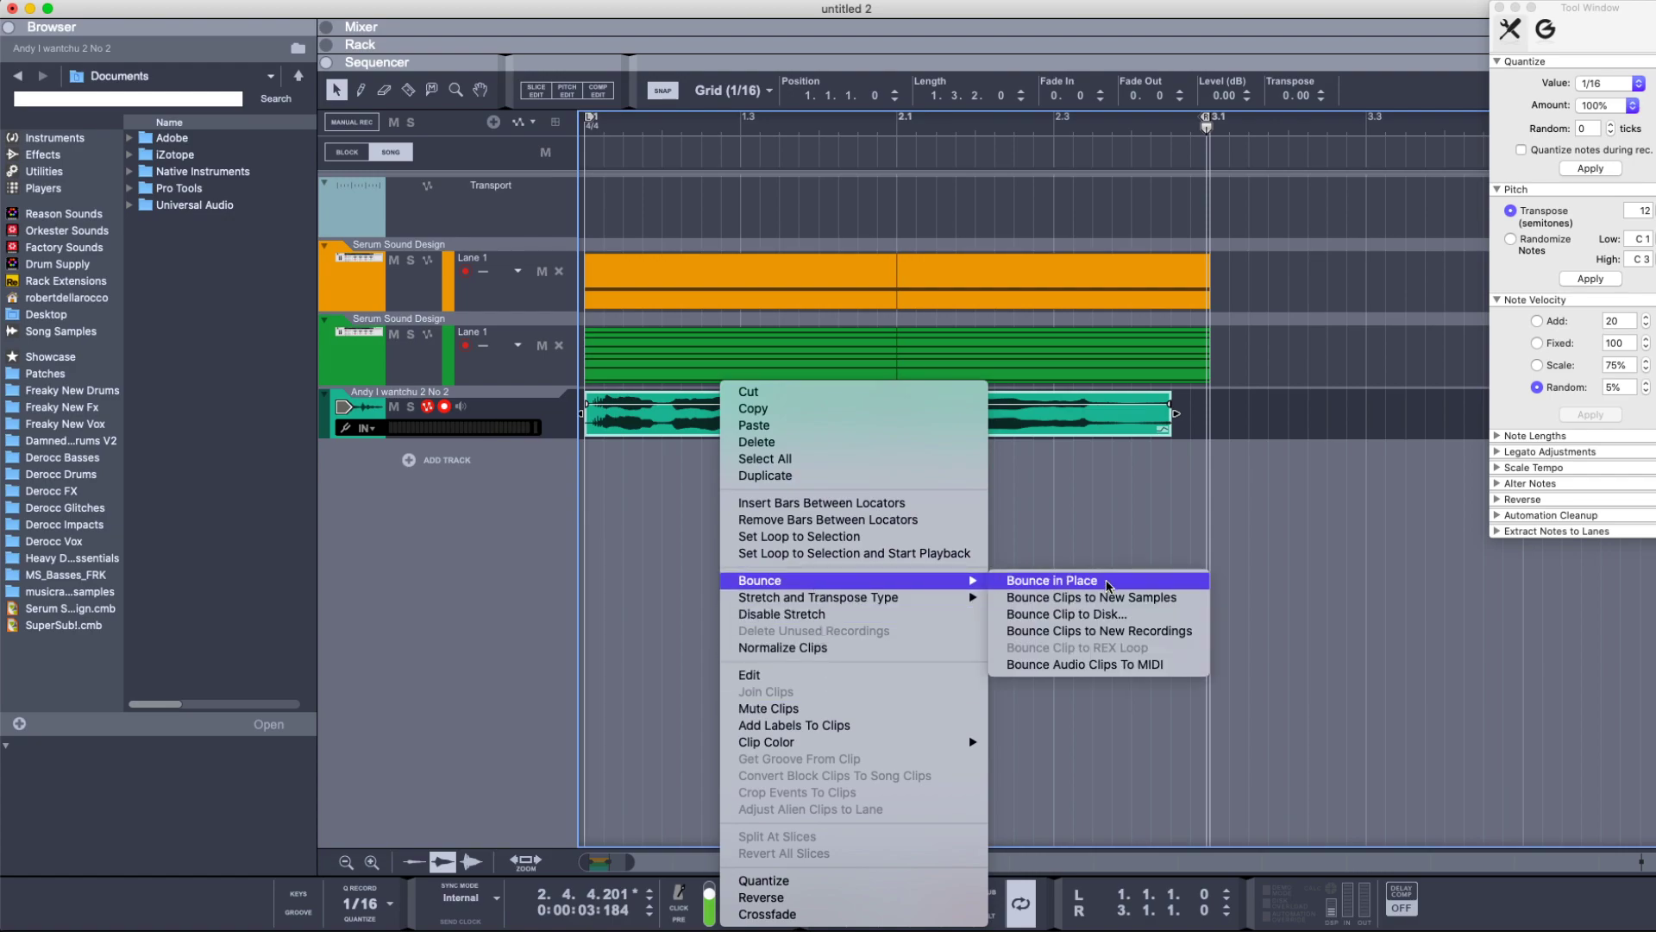
pyautogui.moveTo(890, 597)
pyautogui.click(1030, 597)
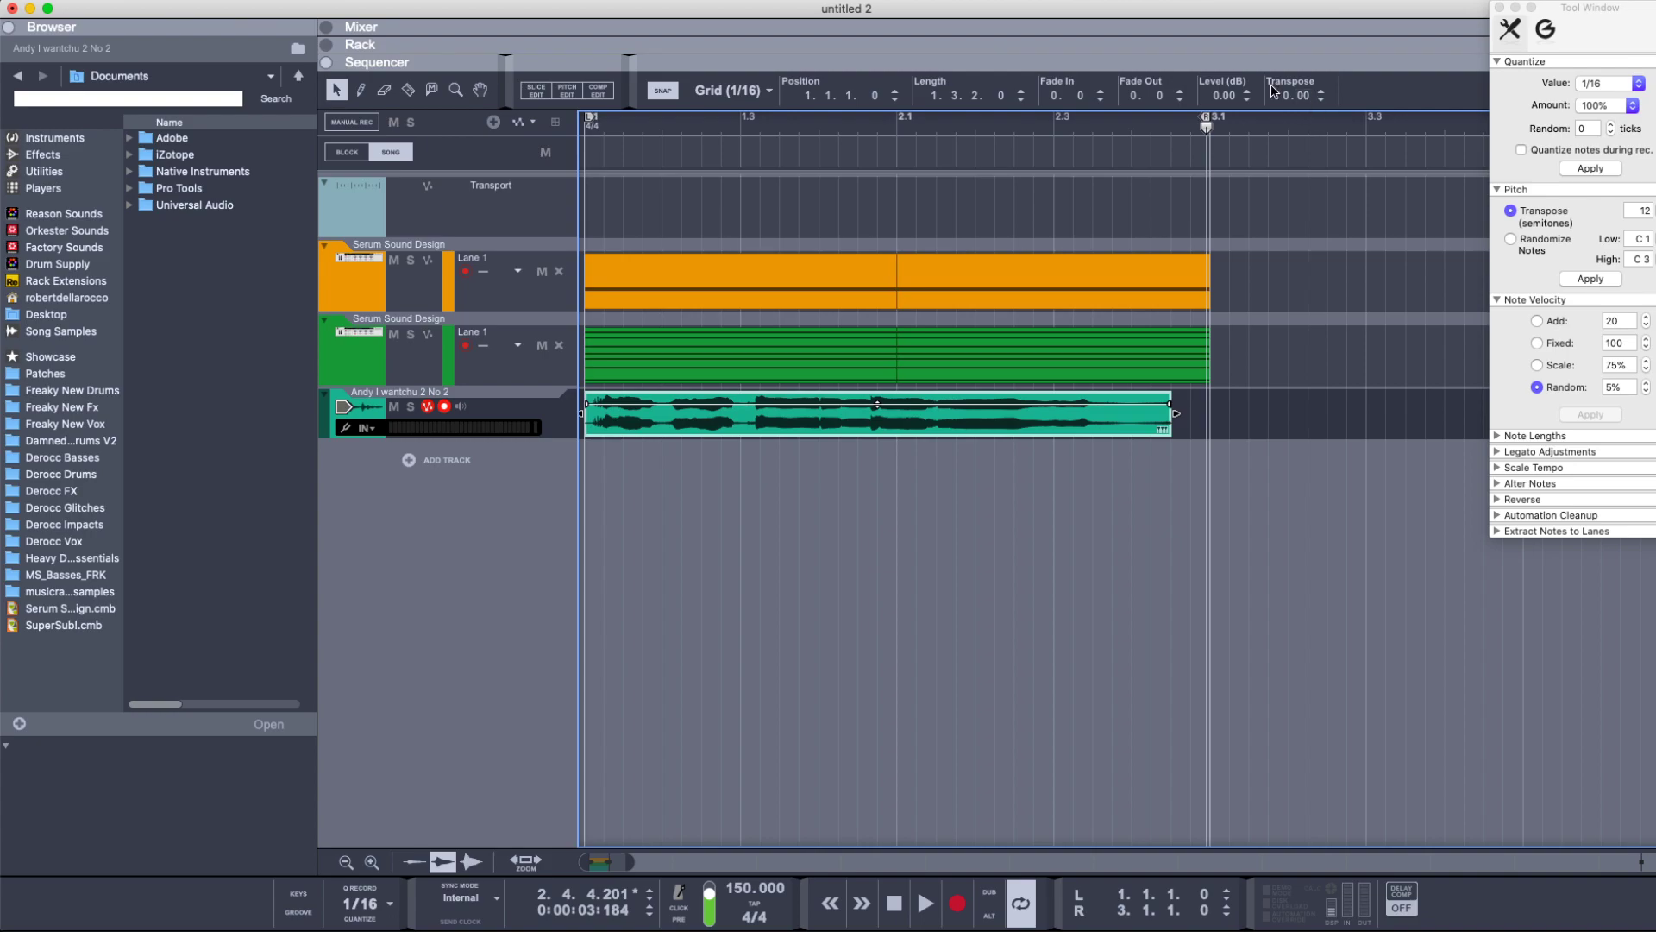
pyautogui.press('space')
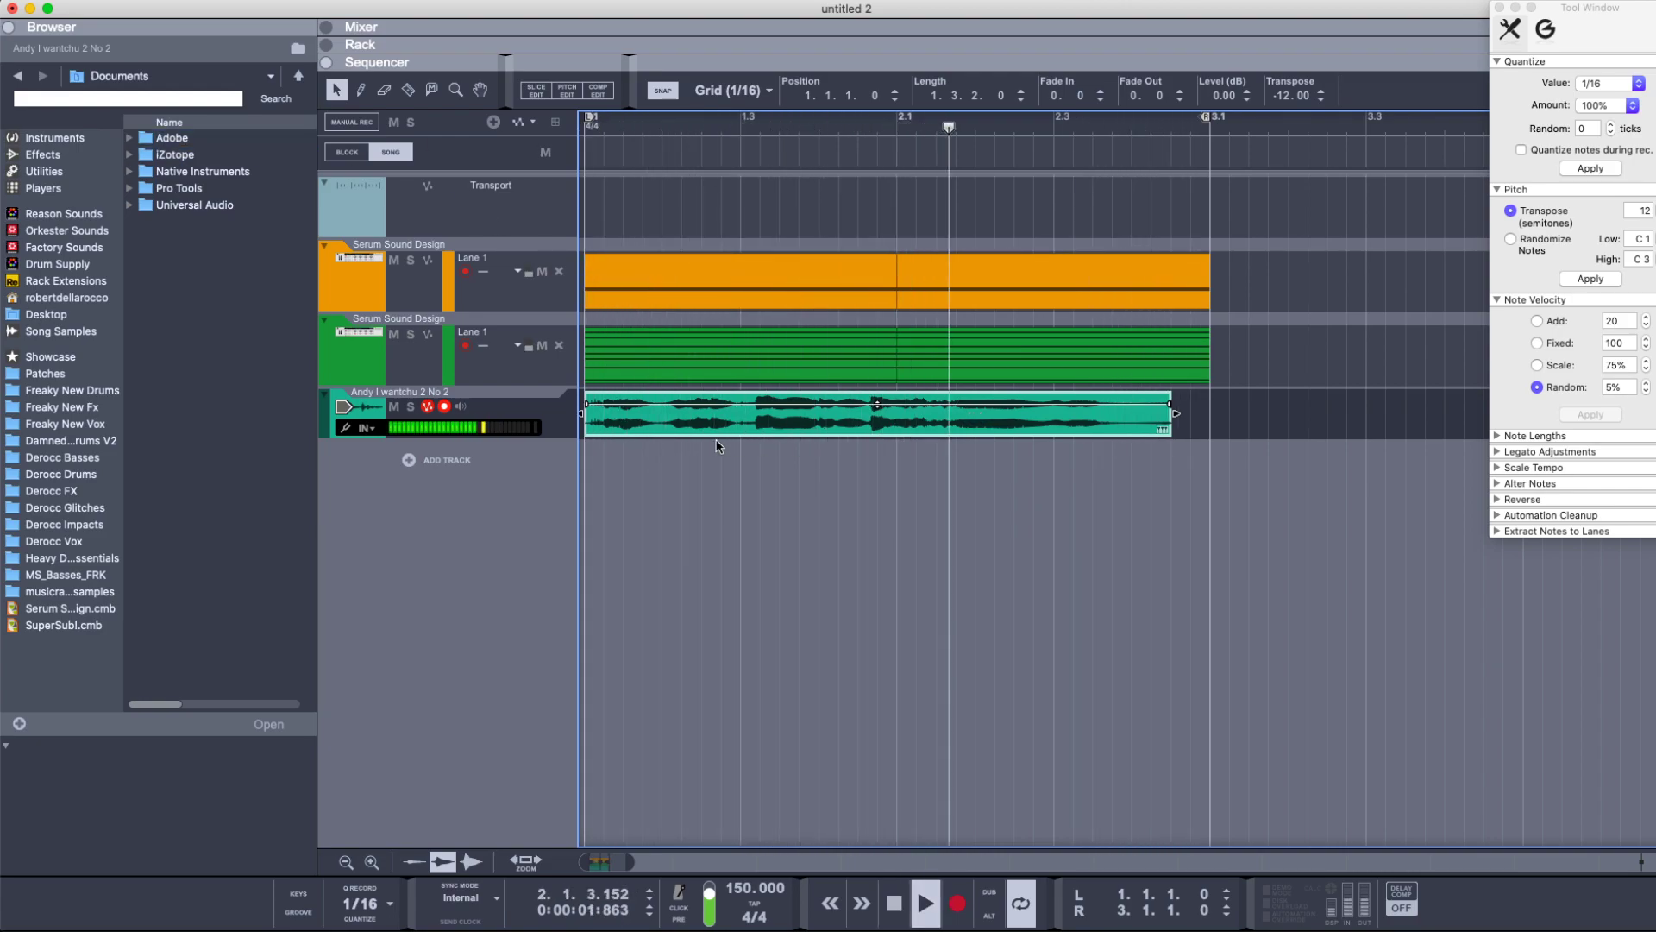
pyautogui.press('space')
# - Shorten the vocal clip to end at 2.3, split it at 2.1, duplicate the second part to fill the loop and audition it
pyautogui.moveTo(1178, 411); pyautogui.dragTo(1054, 412)
pyautogui.press('r')
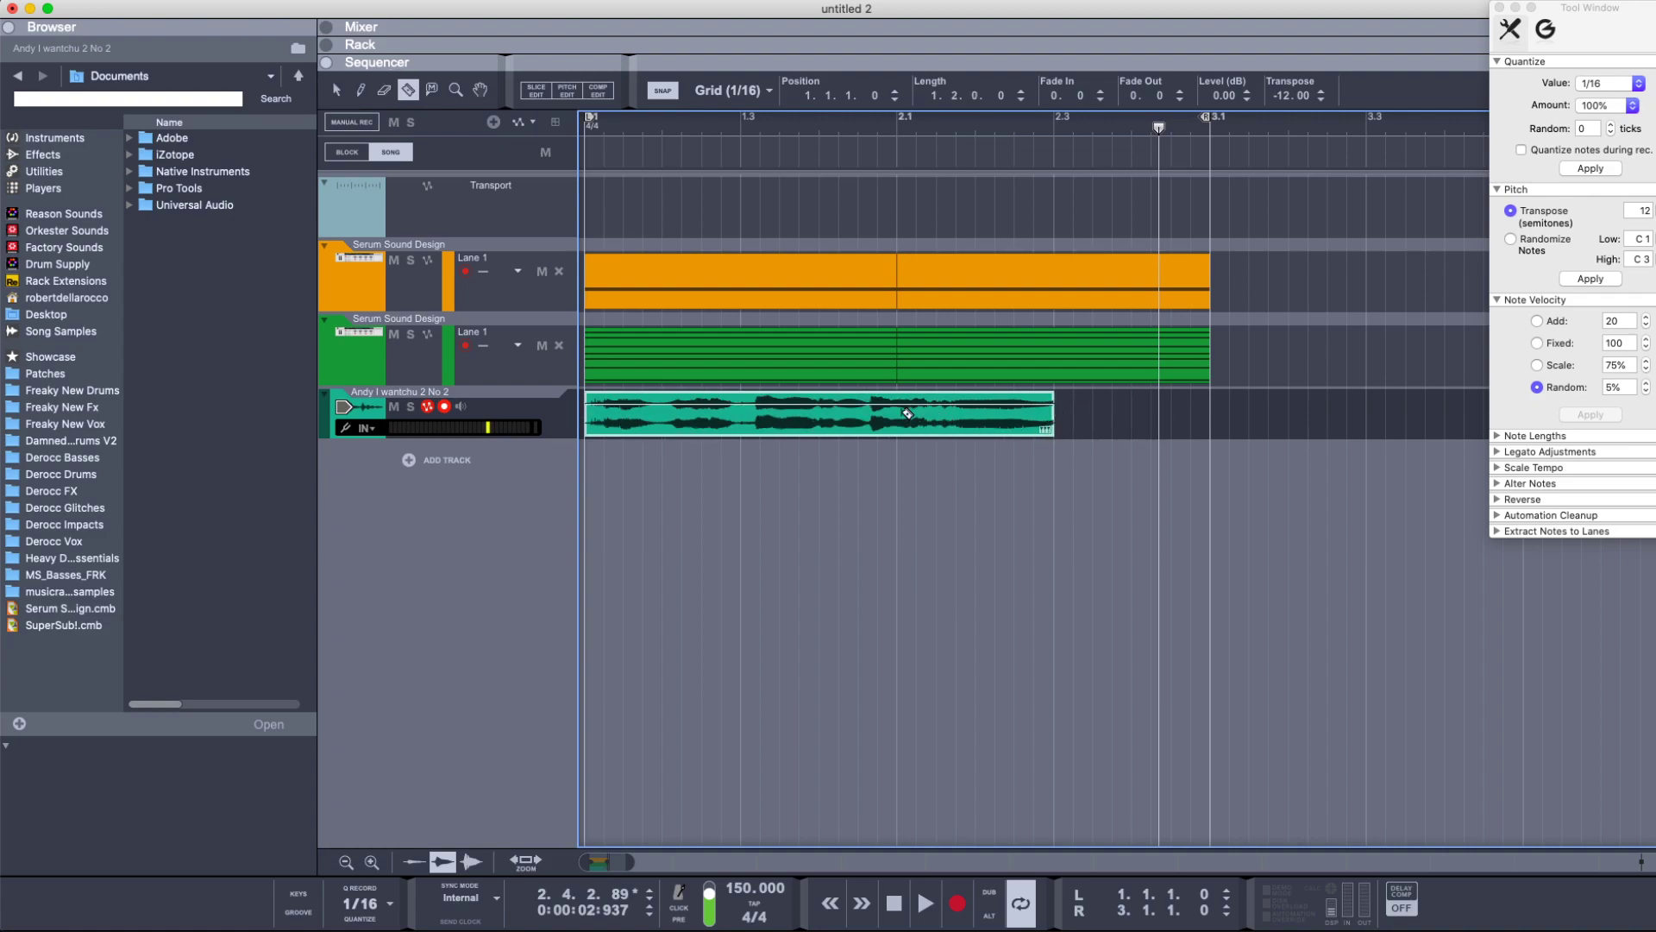
pyautogui.click(907, 414)
pyautogui.press('w')
pyautogui.press('q')
pyautogui.click(944, 420)
pyautogui.press('super+d')
pyautogui.click(880, 122)
pyautogui.press('space')
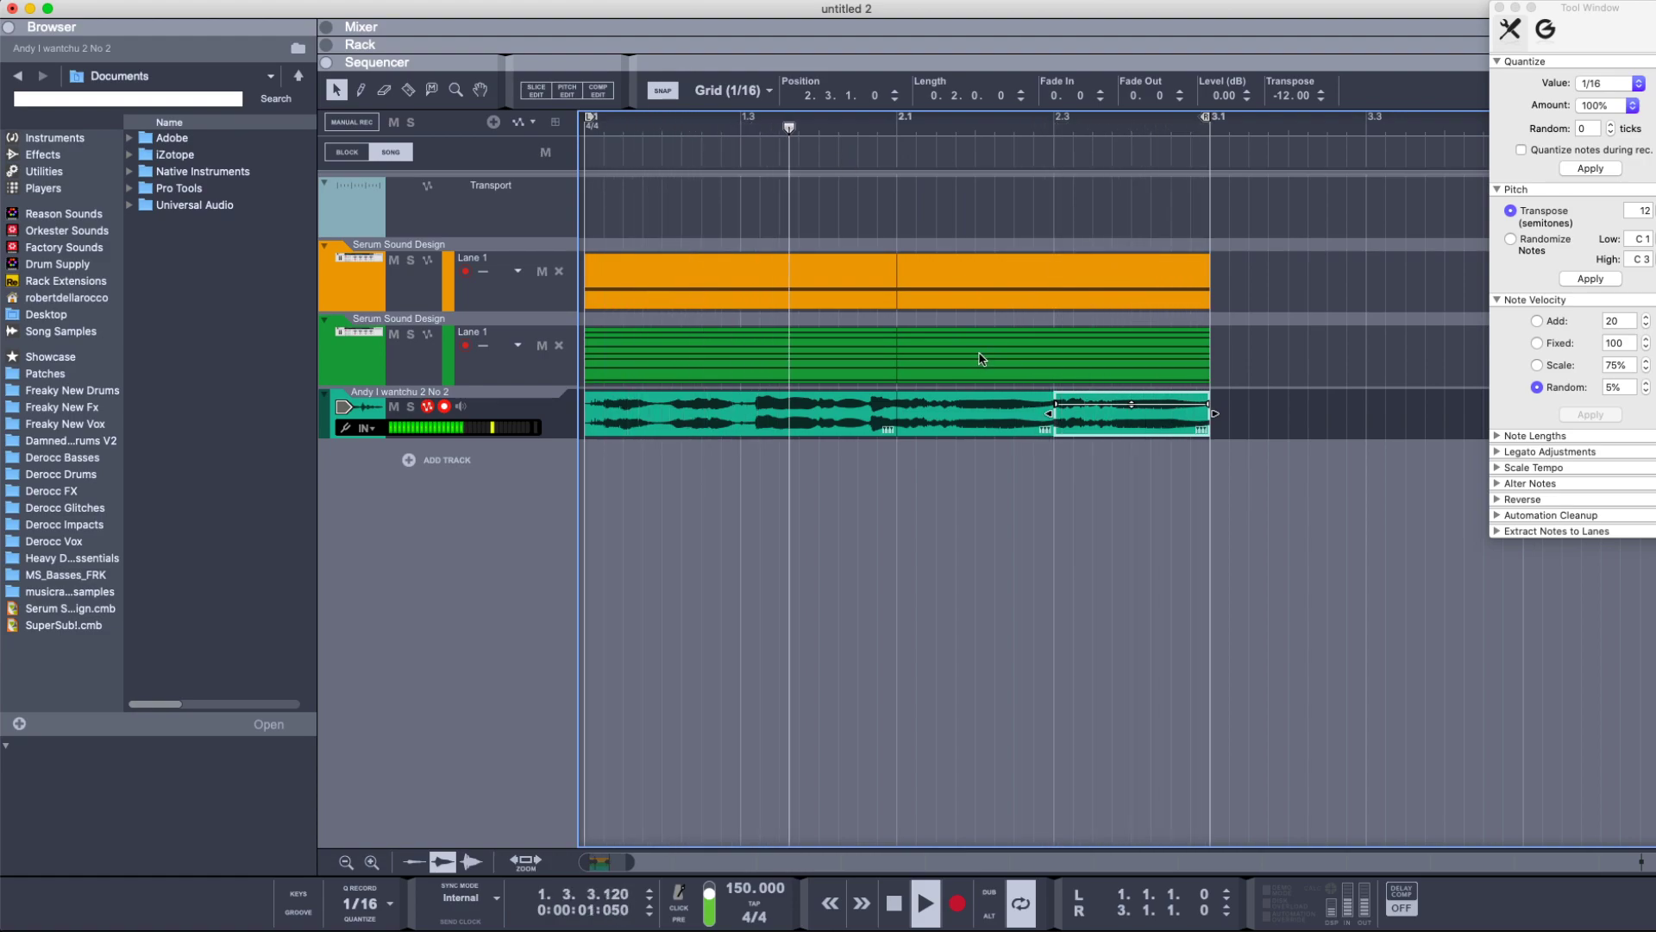
pyautogui.press('space')
# - Set the Serum channel level on the line mixer to about 43 and play the vocoded loop
pyautogui.press('F6')
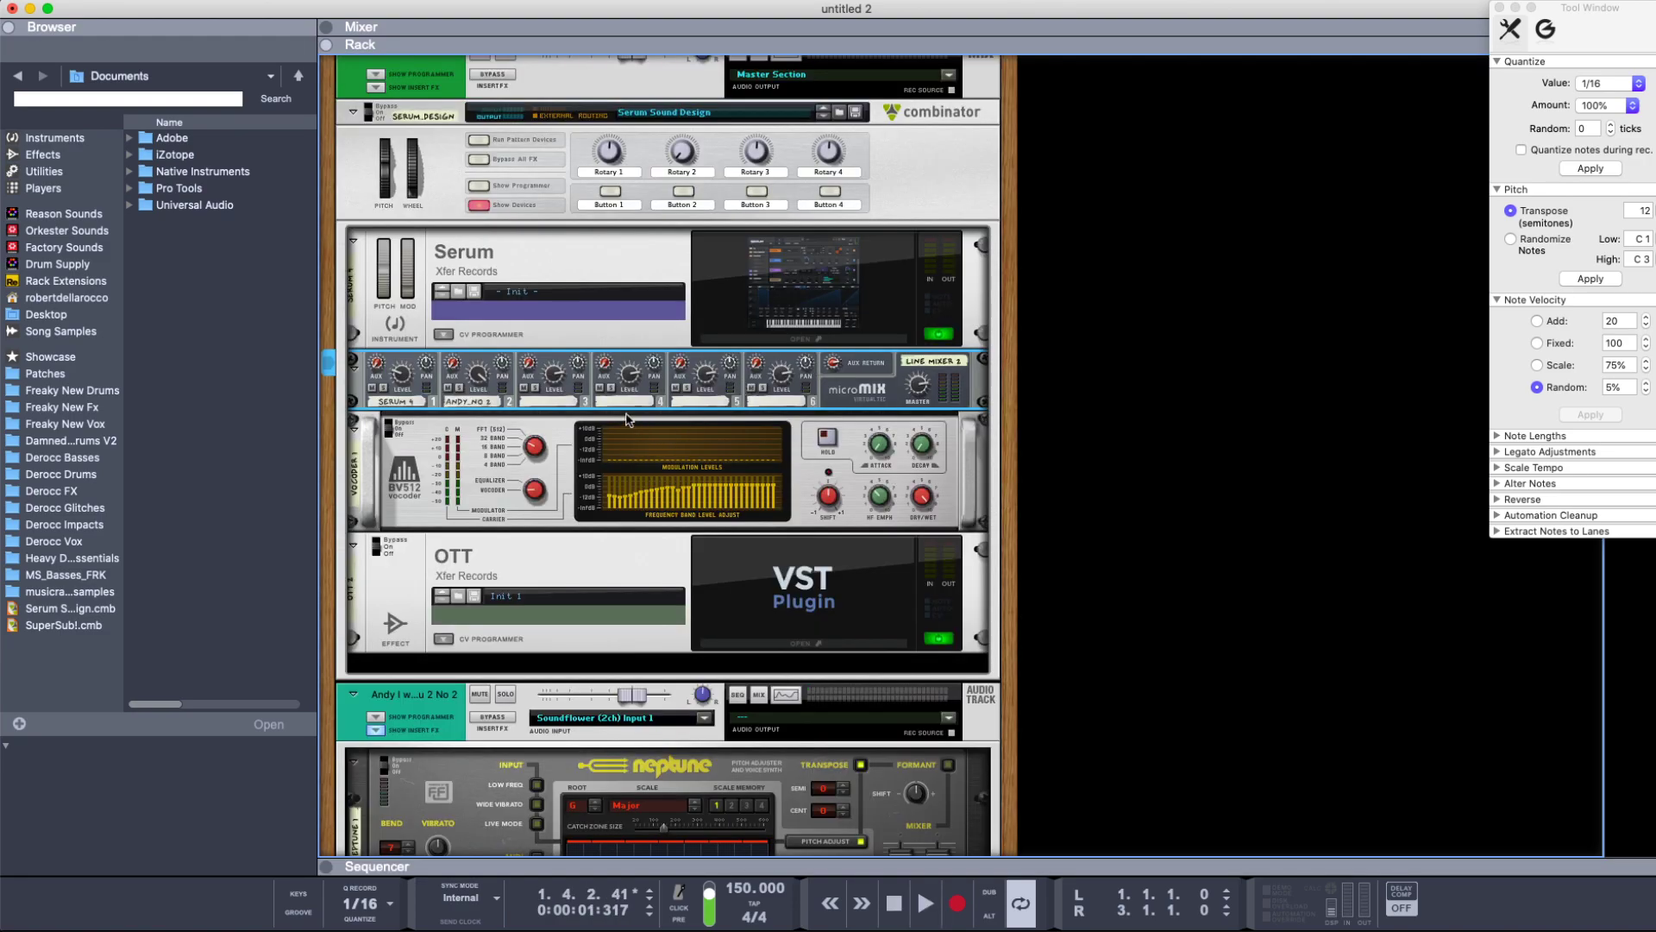
pyautogui.scroll(1, 632, 420)
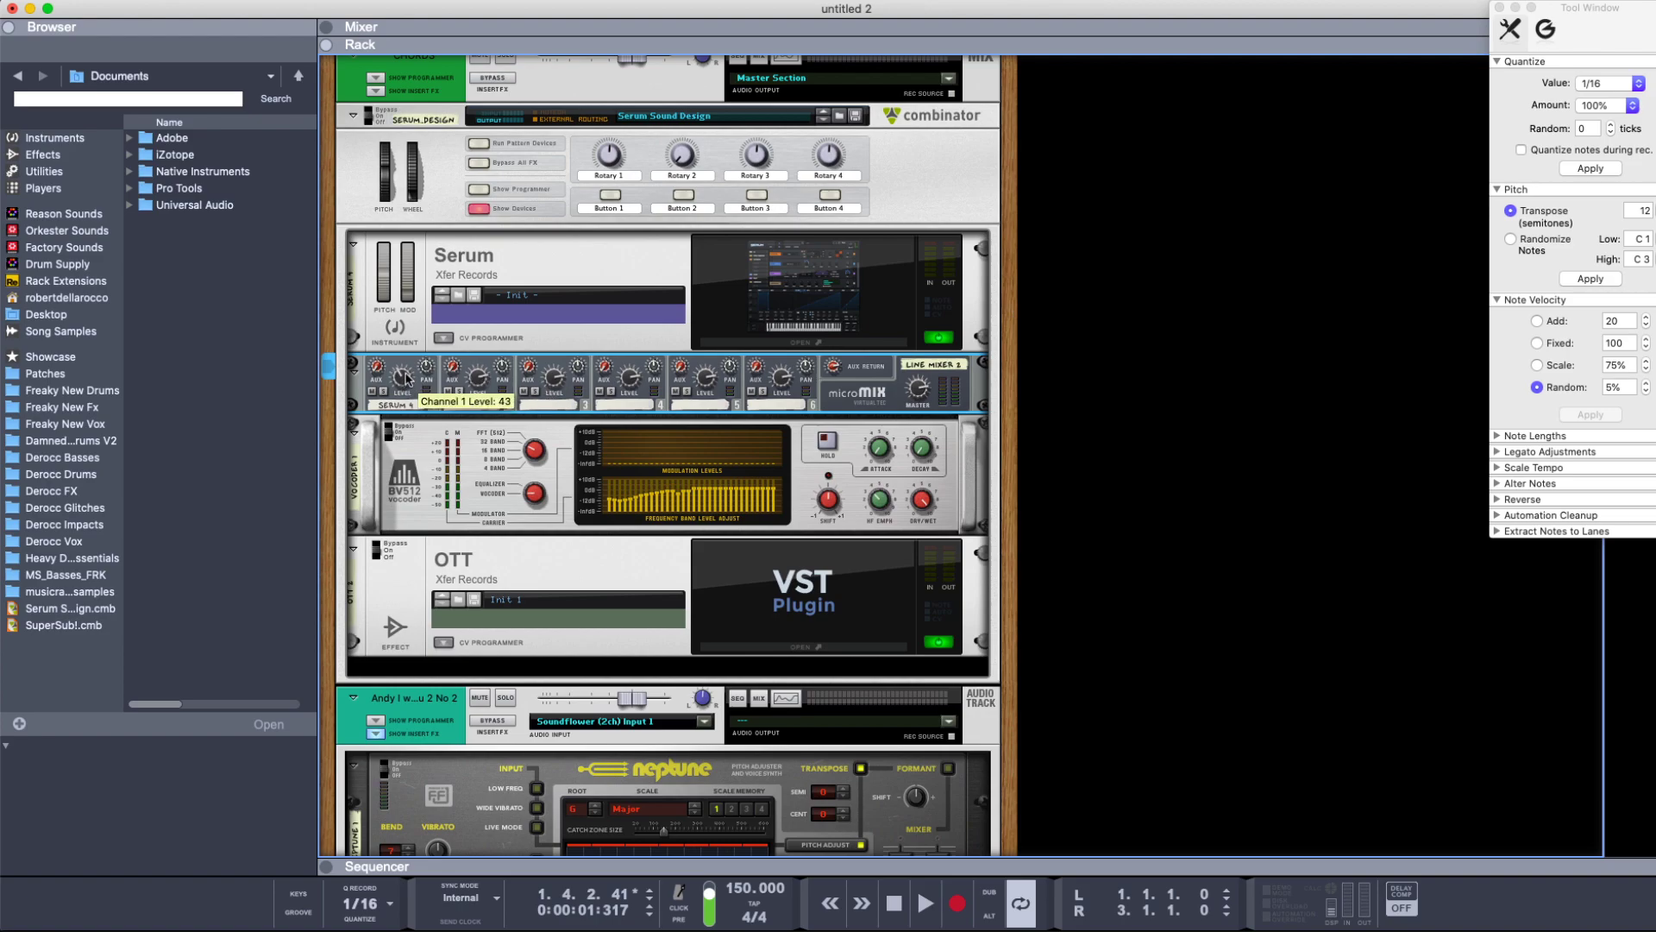
pyautogui.moveTo(424, 361); pyautogui.dragTo(425, 359)
pyautogui.hotkey('shift', 'Return')
pyautogui.press('space')
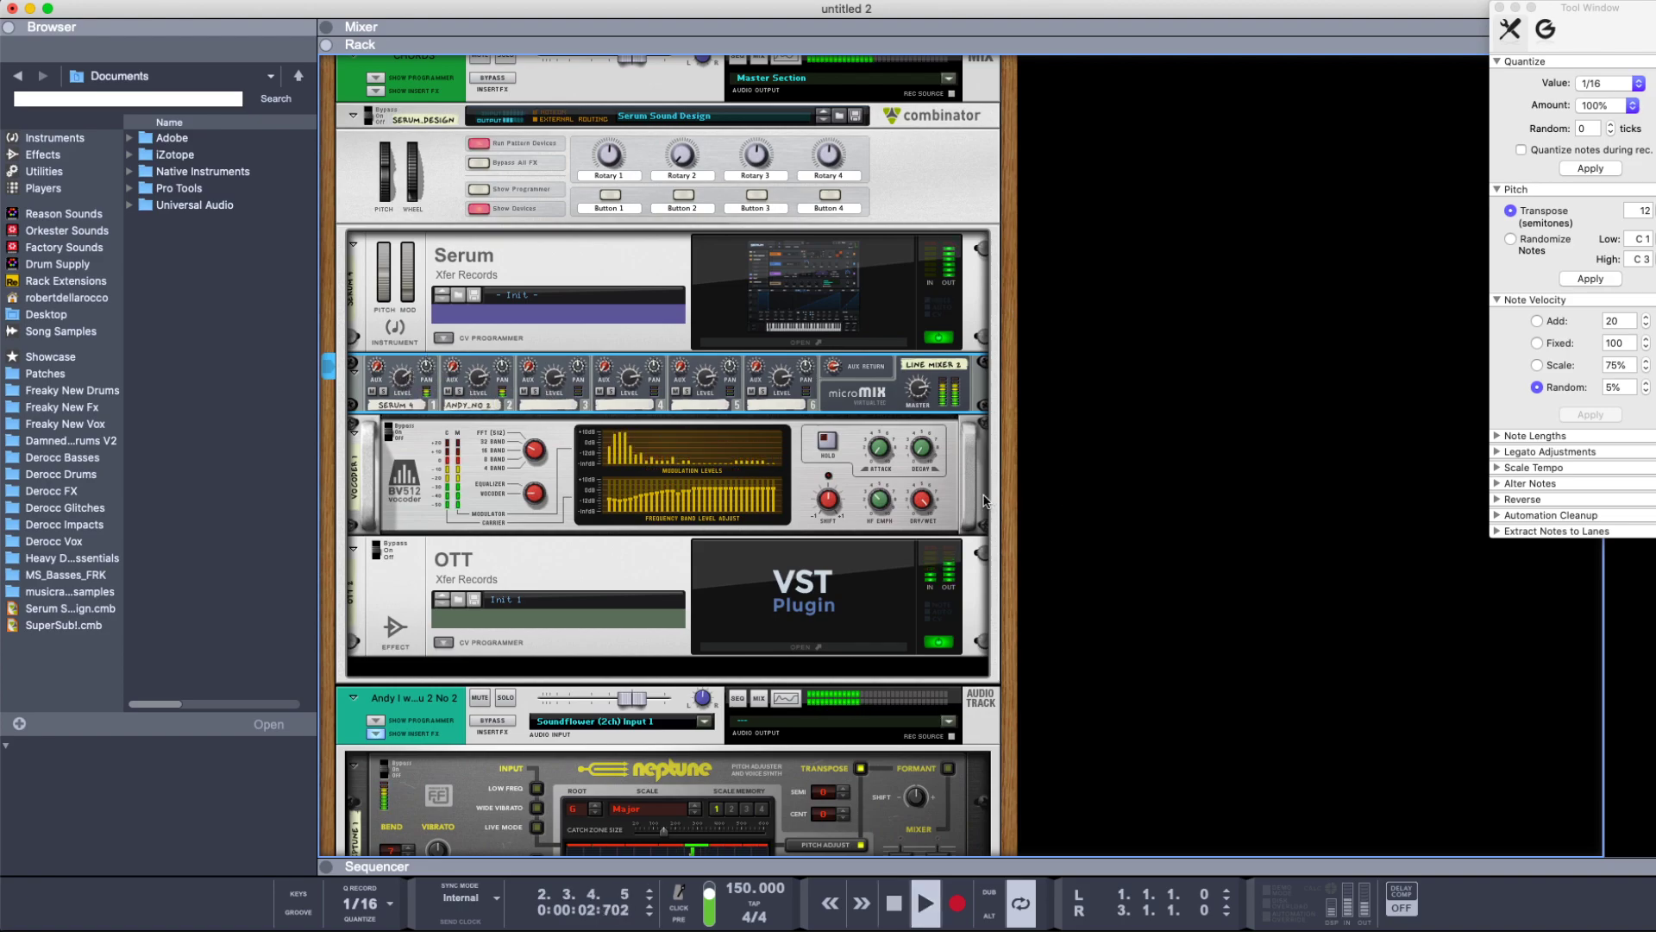
pyautogui.scroll(-4, 1198, 551)
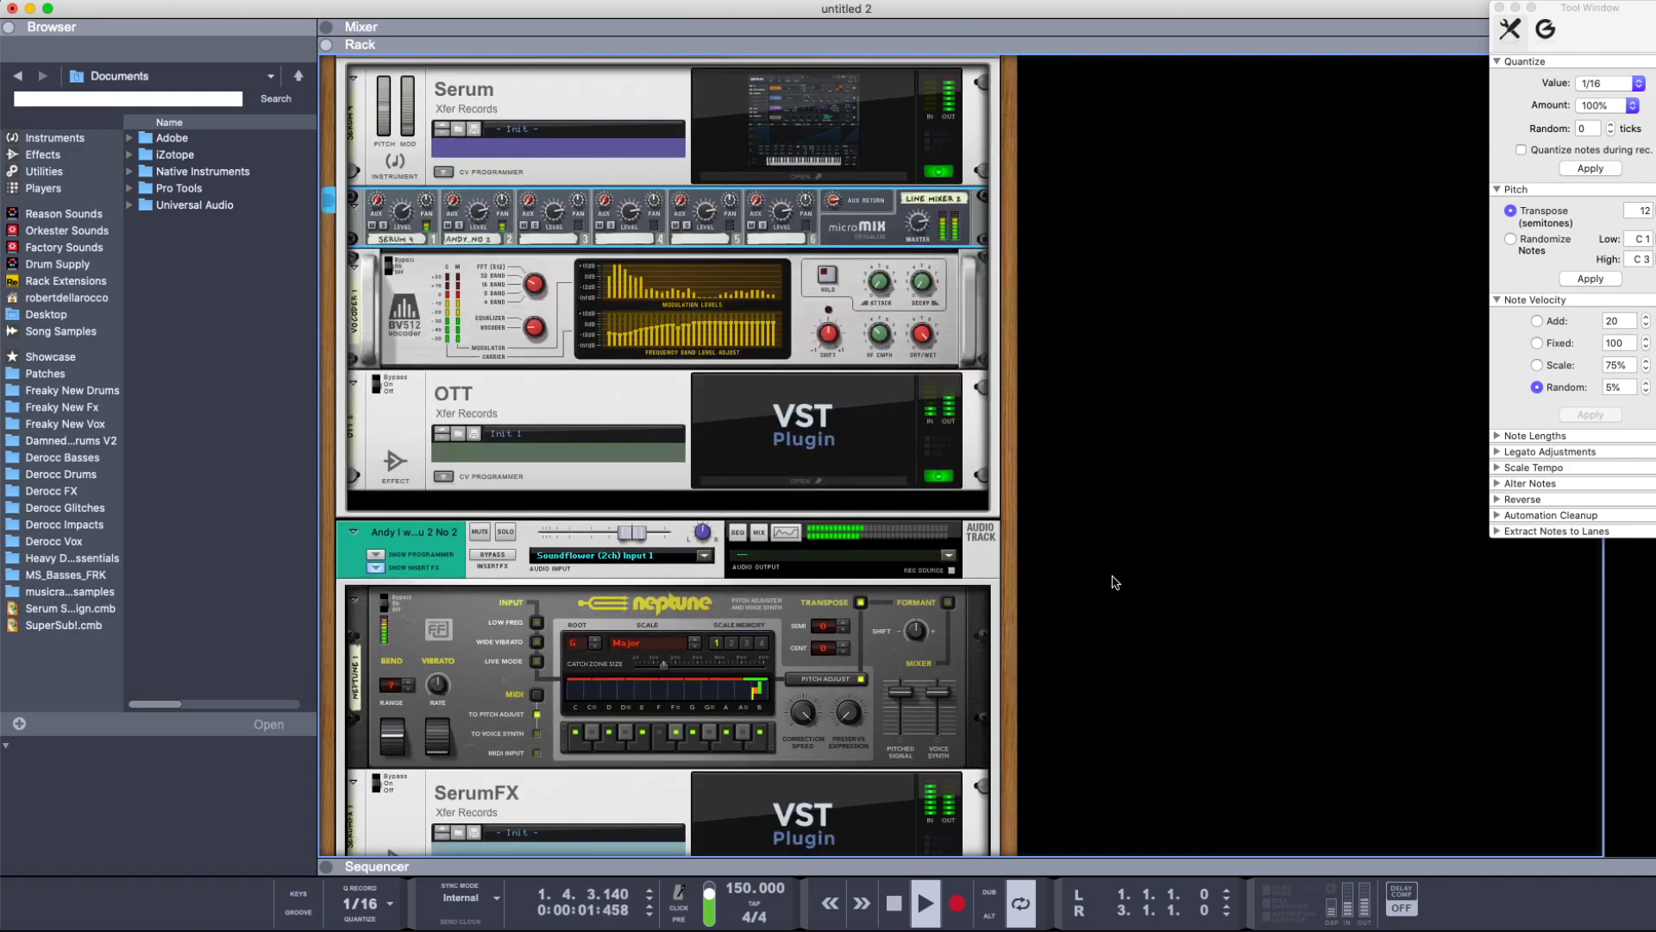
# - Split the last vocal clip at 2.4 and set the transpose of its final part to 0
pyautogui.hotkey('F5', 'F7')
pyautogui.press('t')
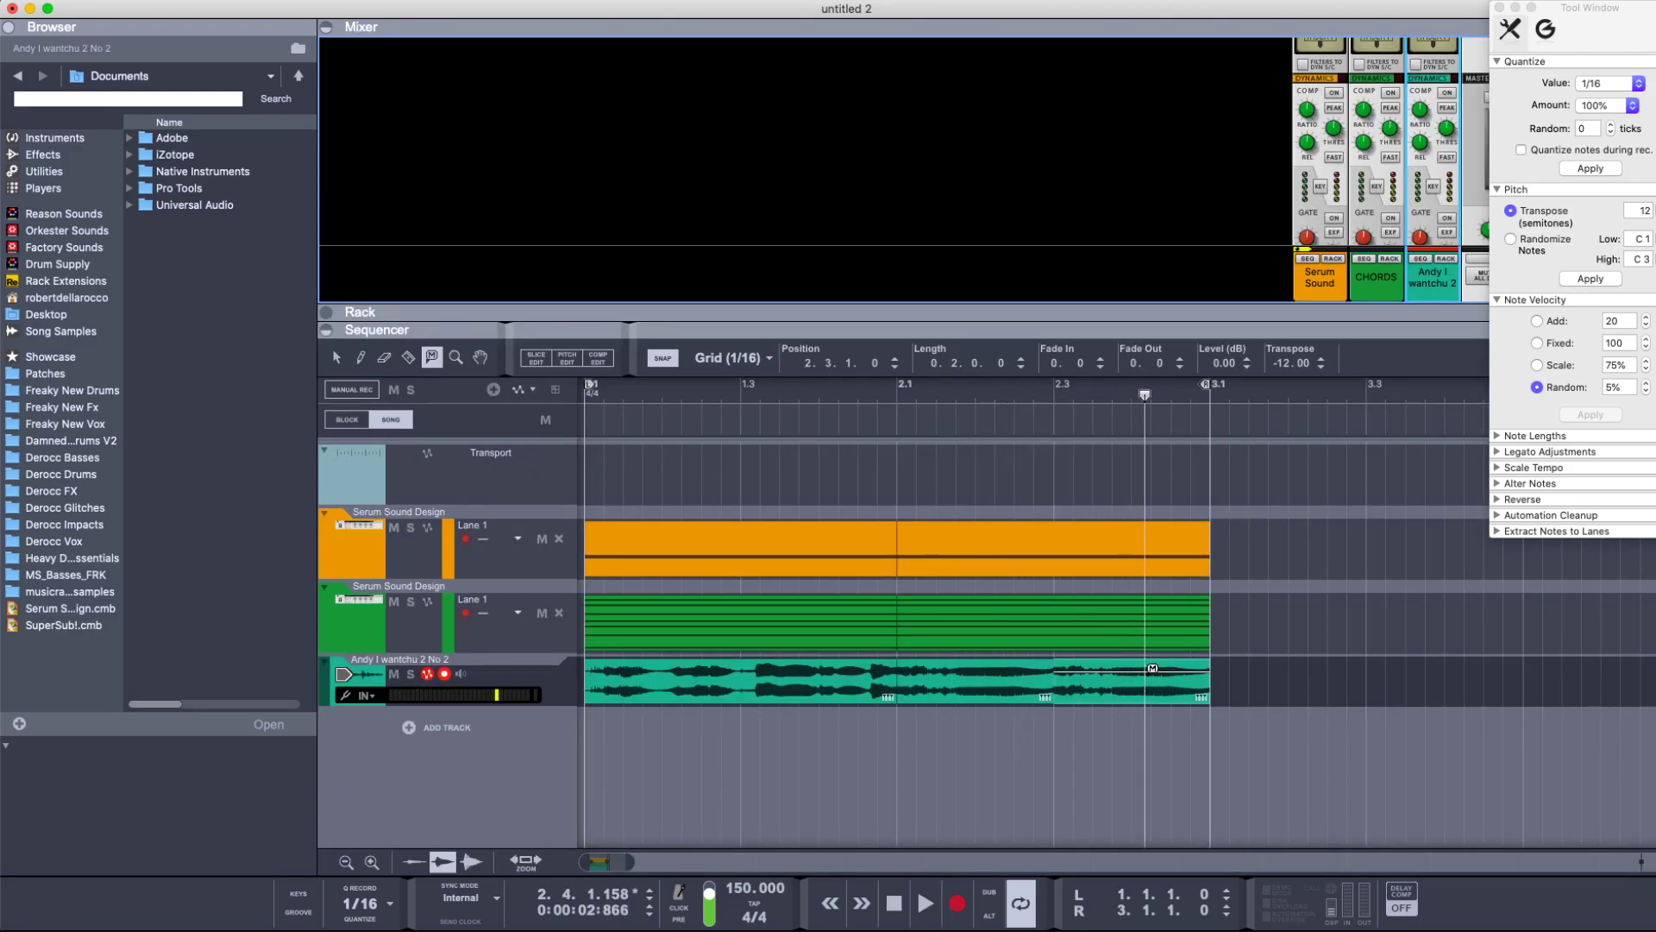
pyautogui.press('r')
pyautogui.click(1131, 681)
pyautogui.press('q')
pyautogui.click(1162, 687)
pyautogui.doubleClick(1274, 364)
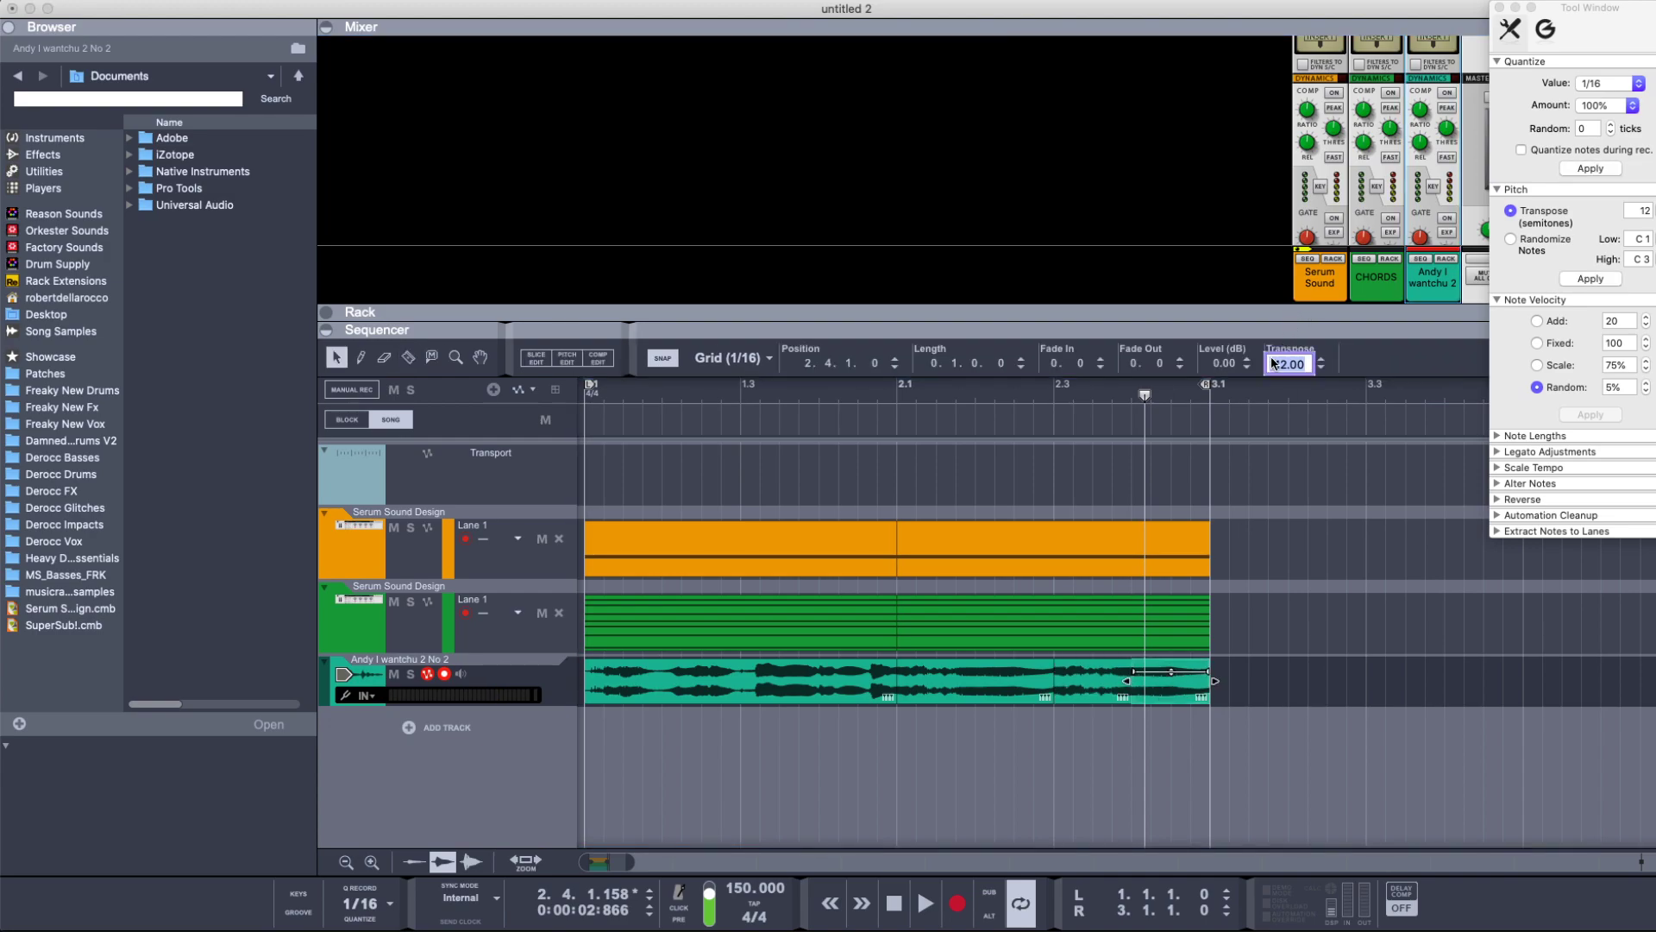
pyautogui.write('0')
pyautogui.press('Return')
# - Play the arrangement from around 2.3 and into the loop's start to check the vocal transposition
pyautogui.click(1055, 390)
pyautogui.press('space')
pyautogui.click(837, 389)
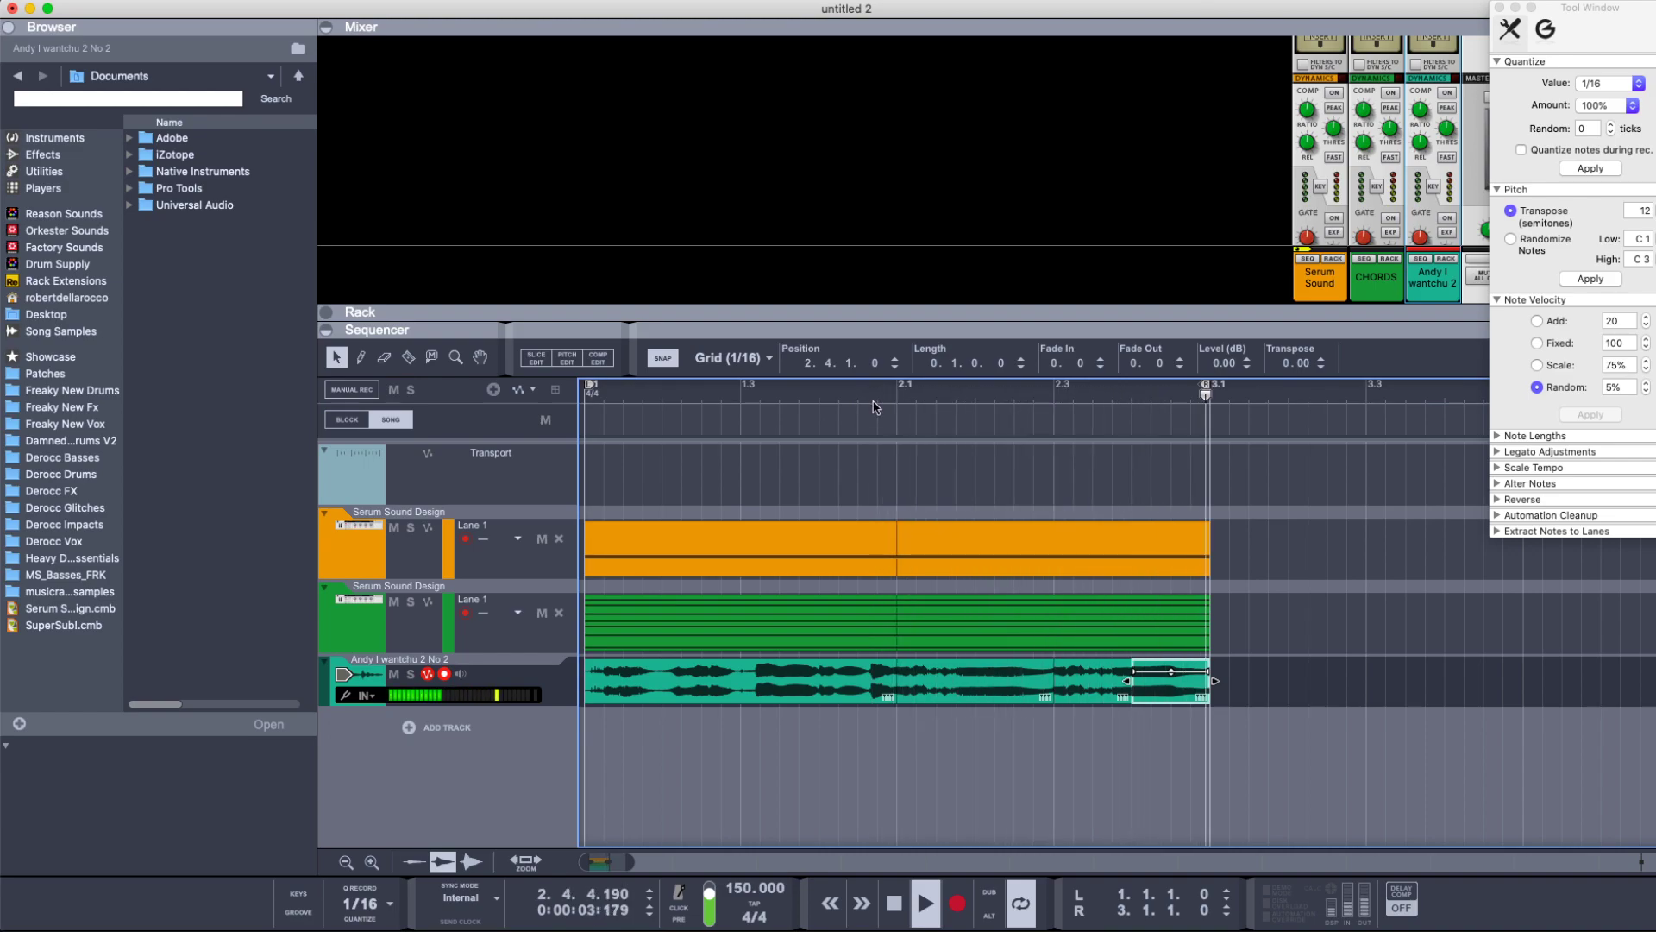
pyautogui.press('space')
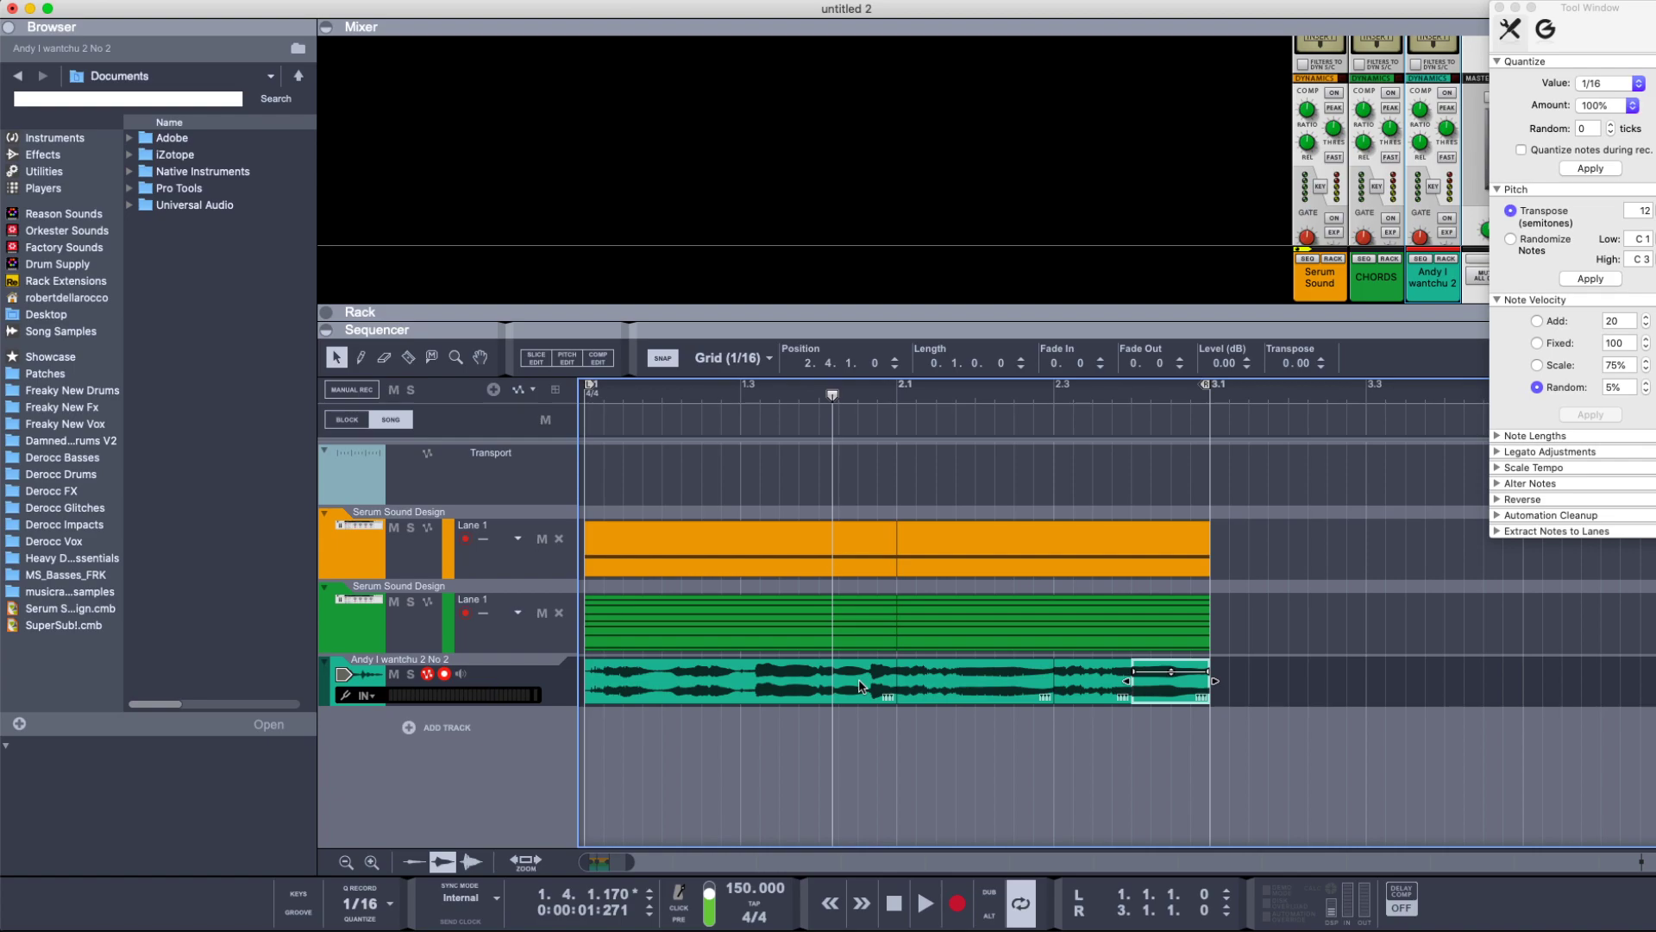
# - Add a second note lane to the chord track, copy the first chord clip into it and open the copy for editing
pyautogui.click(670, 702)
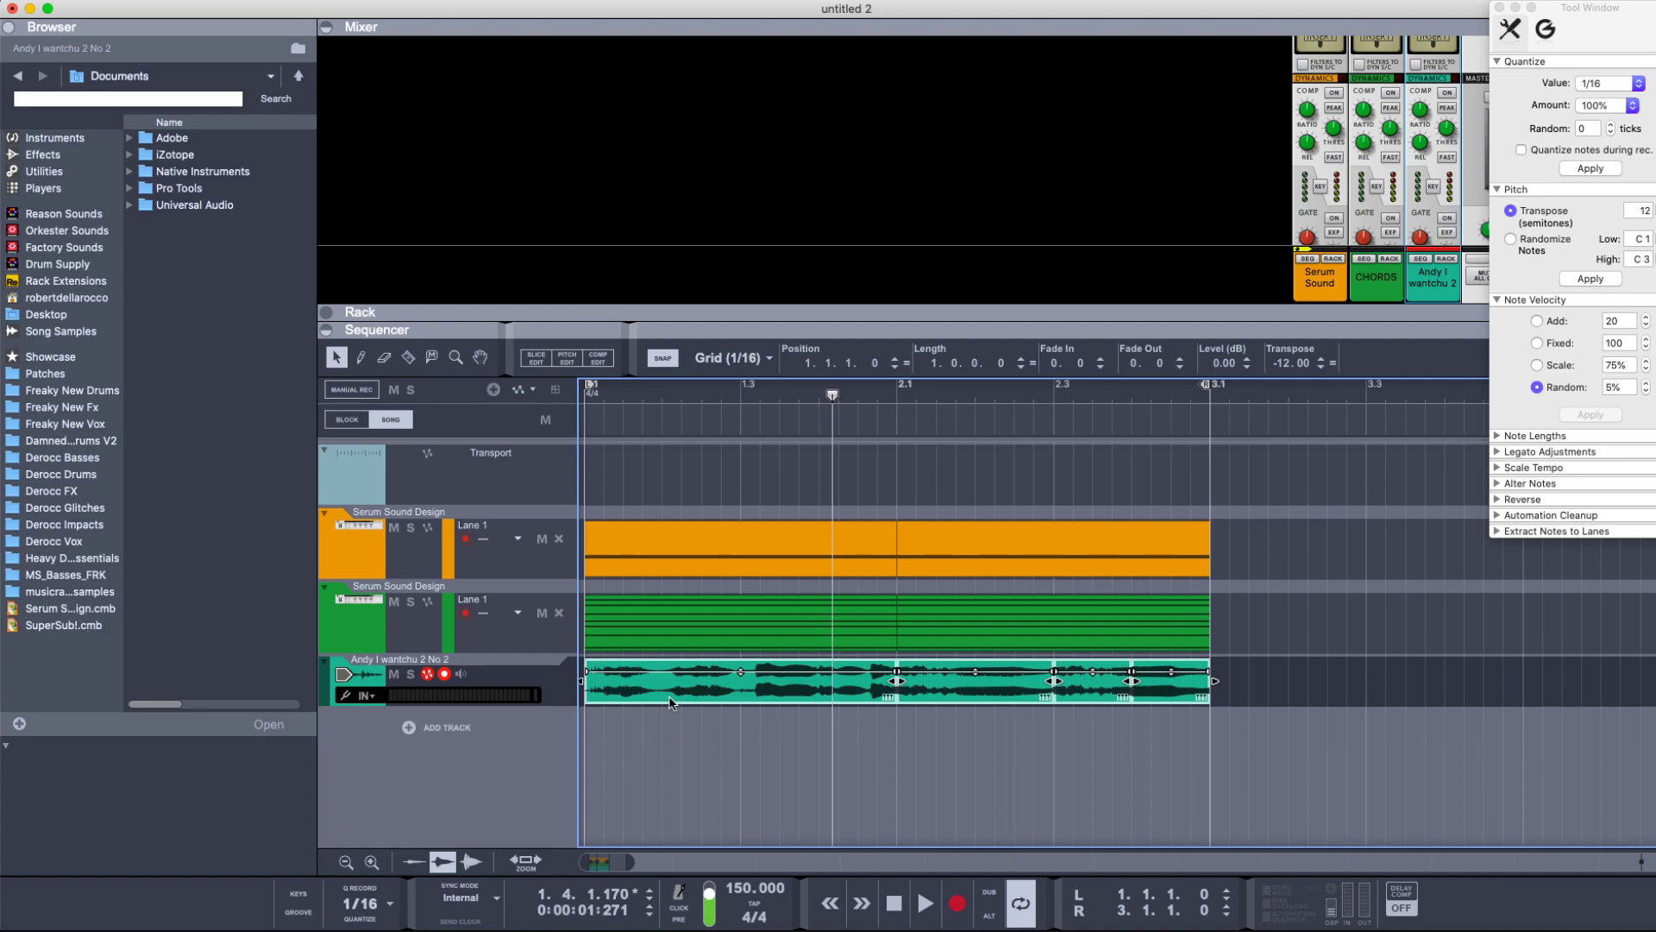
pyautogui.click(373, 628)
pyautogui.press(',')
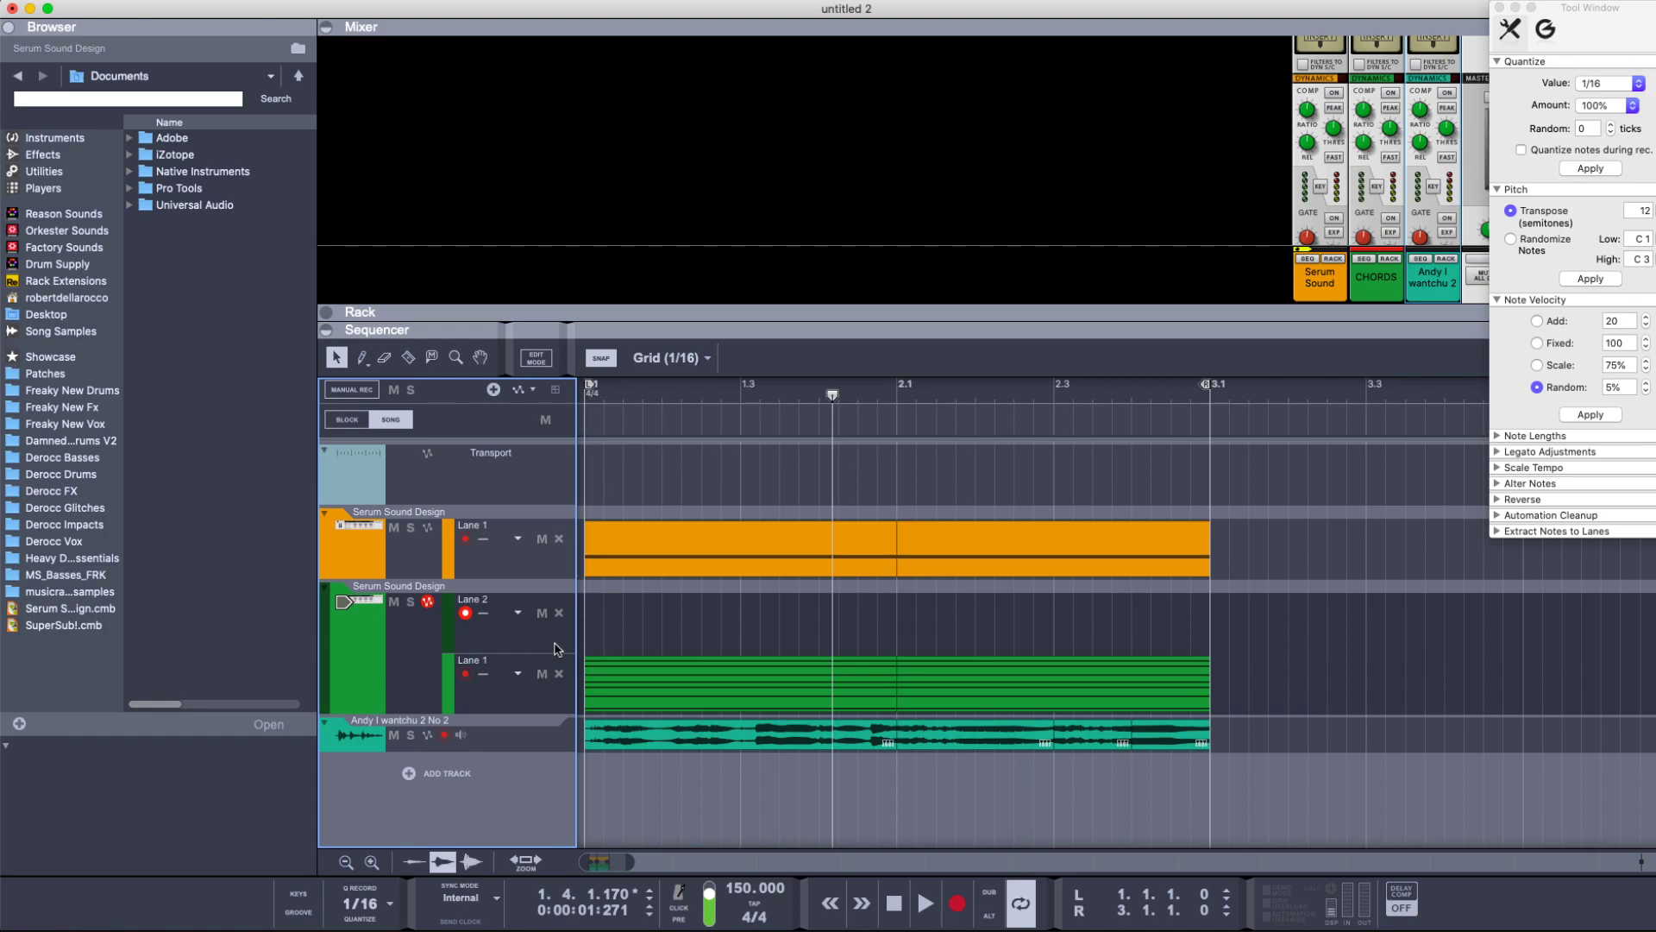
pyautogui.doubleClick(620, 681)
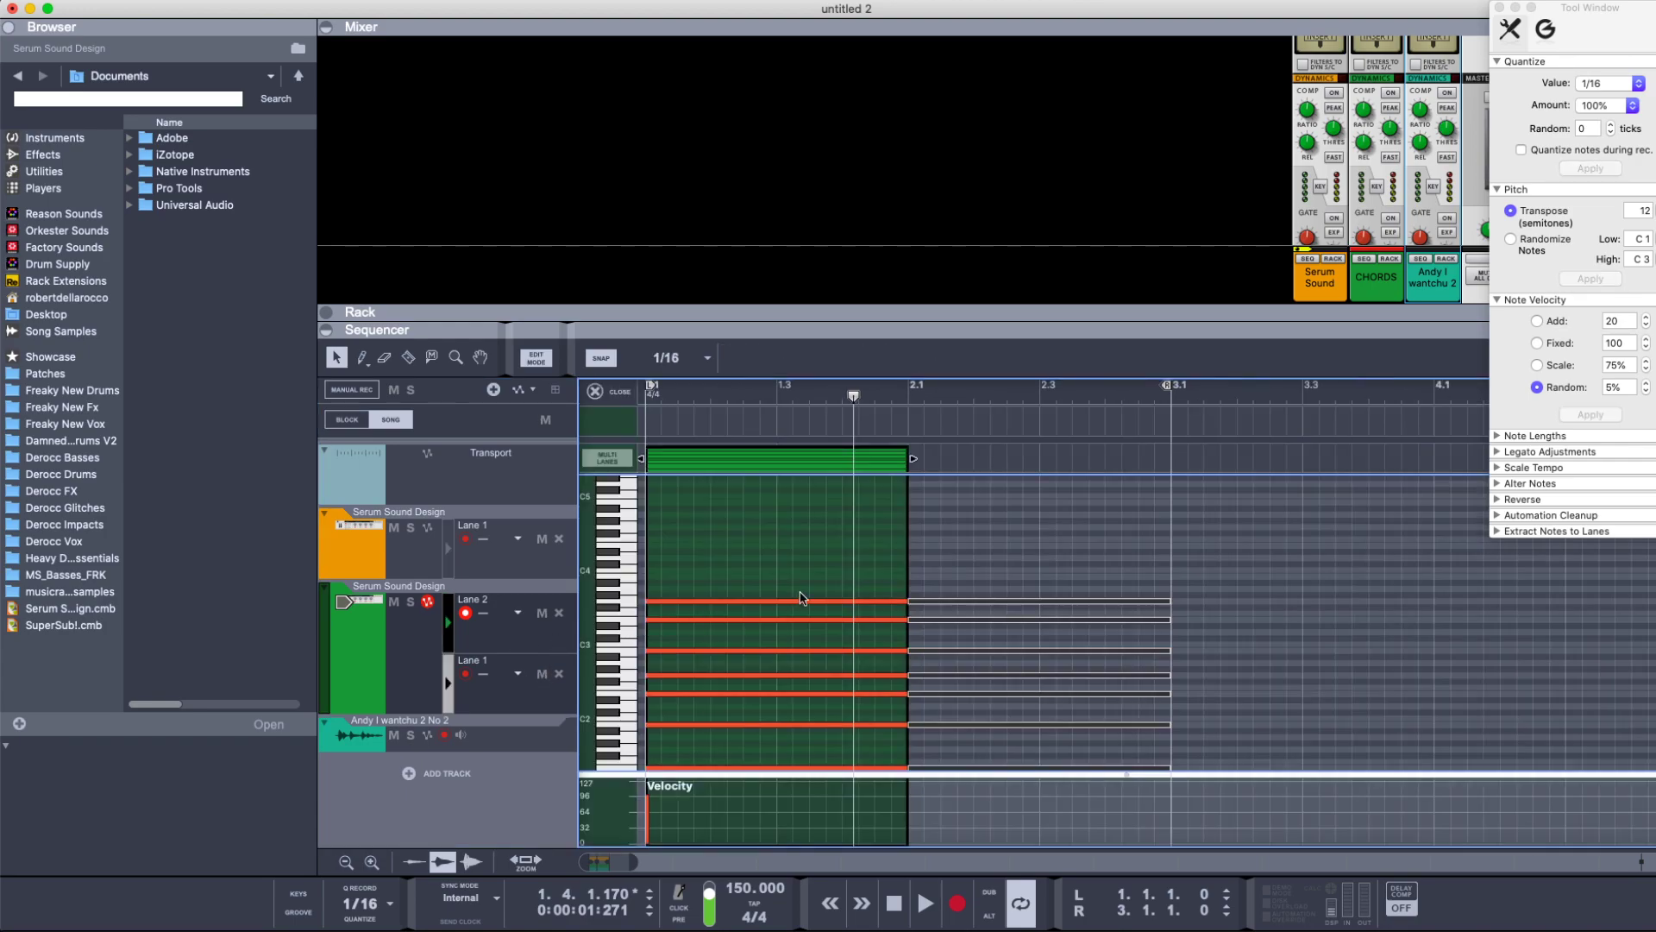
# - Shorten all notes in the copied chord clip to one 1/16 and transpose them up two octaves
pyautogui.press('super+a')
pyautogui.moveTo(911, 598); pyautogui.dragTo(658, 599)
pyautogui.hotkey('shift', 'Up')
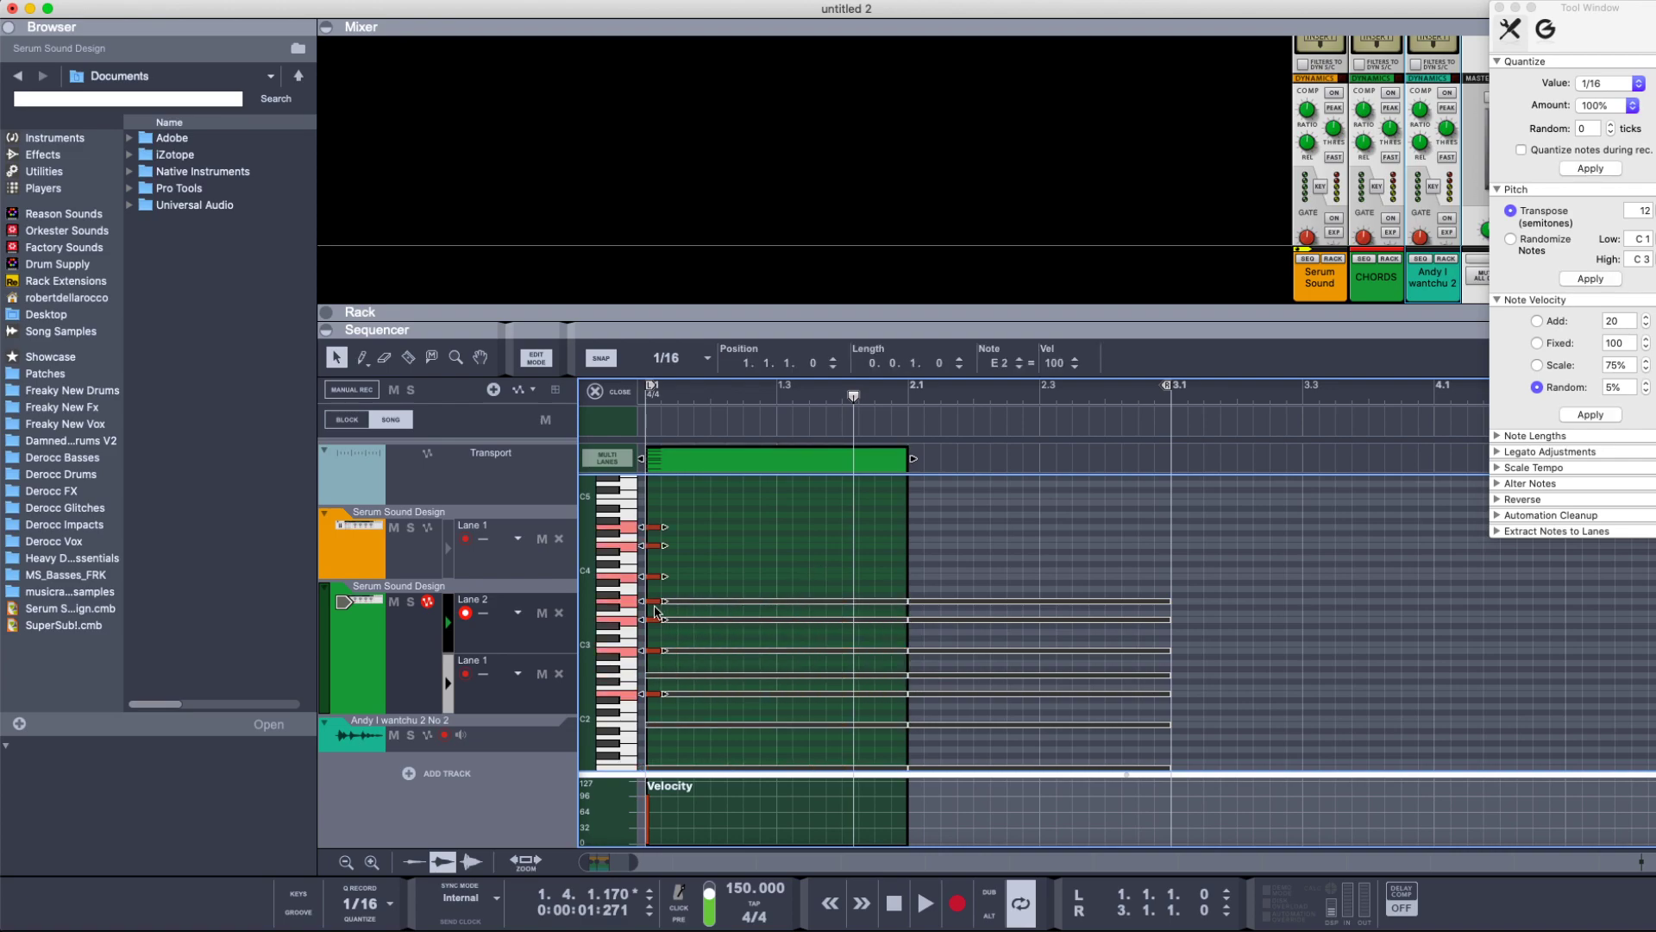
pyautogui.hotkey('shift', 'Up')
pyautogui.moveTo(675, 541); pyautogui.dragTo(650, 649)
pyautogui.press('Delete')
pyautogui.scroll(2, 670, 592)
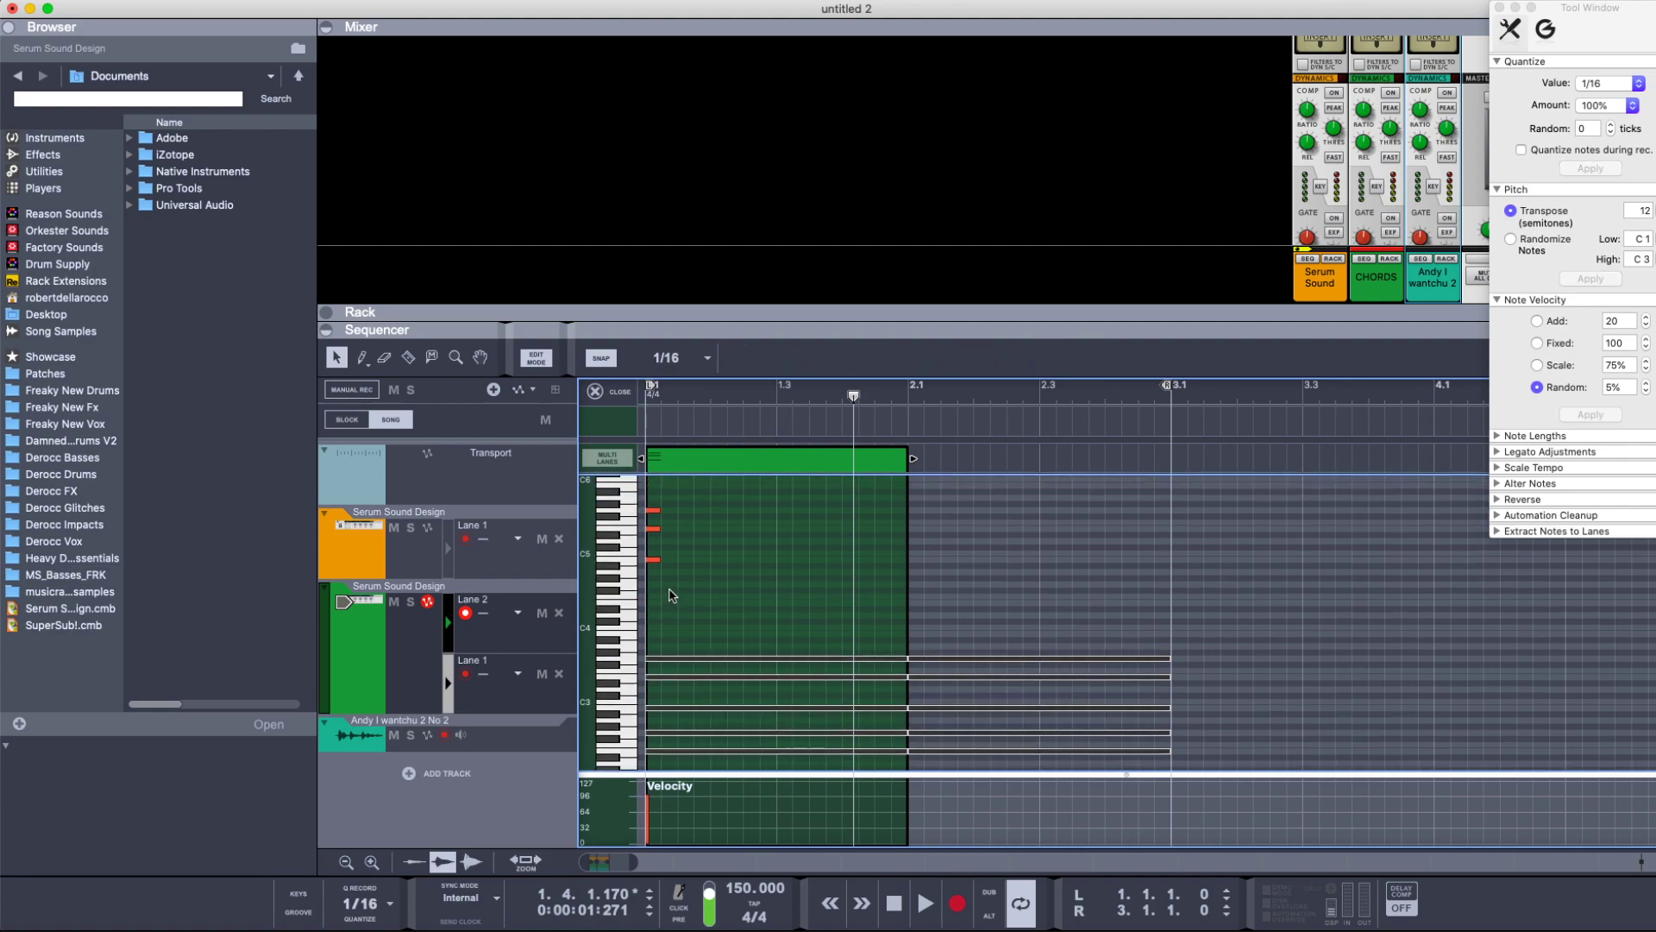
pyautogui.press('super+z')
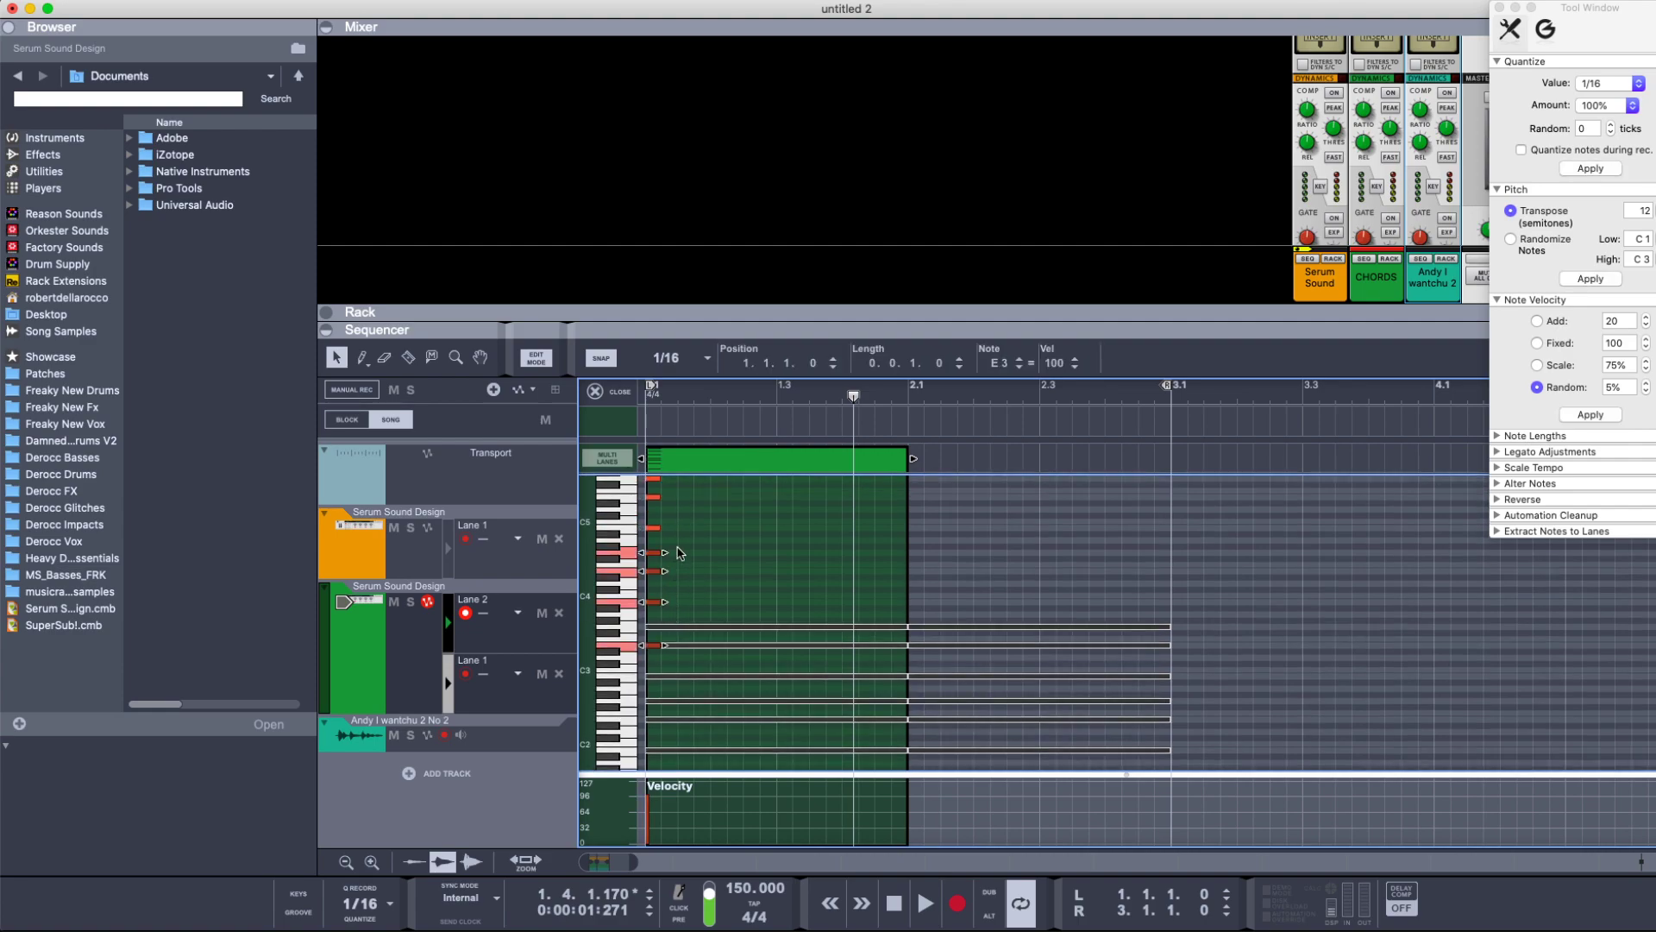
# - Delete the three lowest notes of the short high chord, keeping the four upper notes
pyautogui.press('Delete')
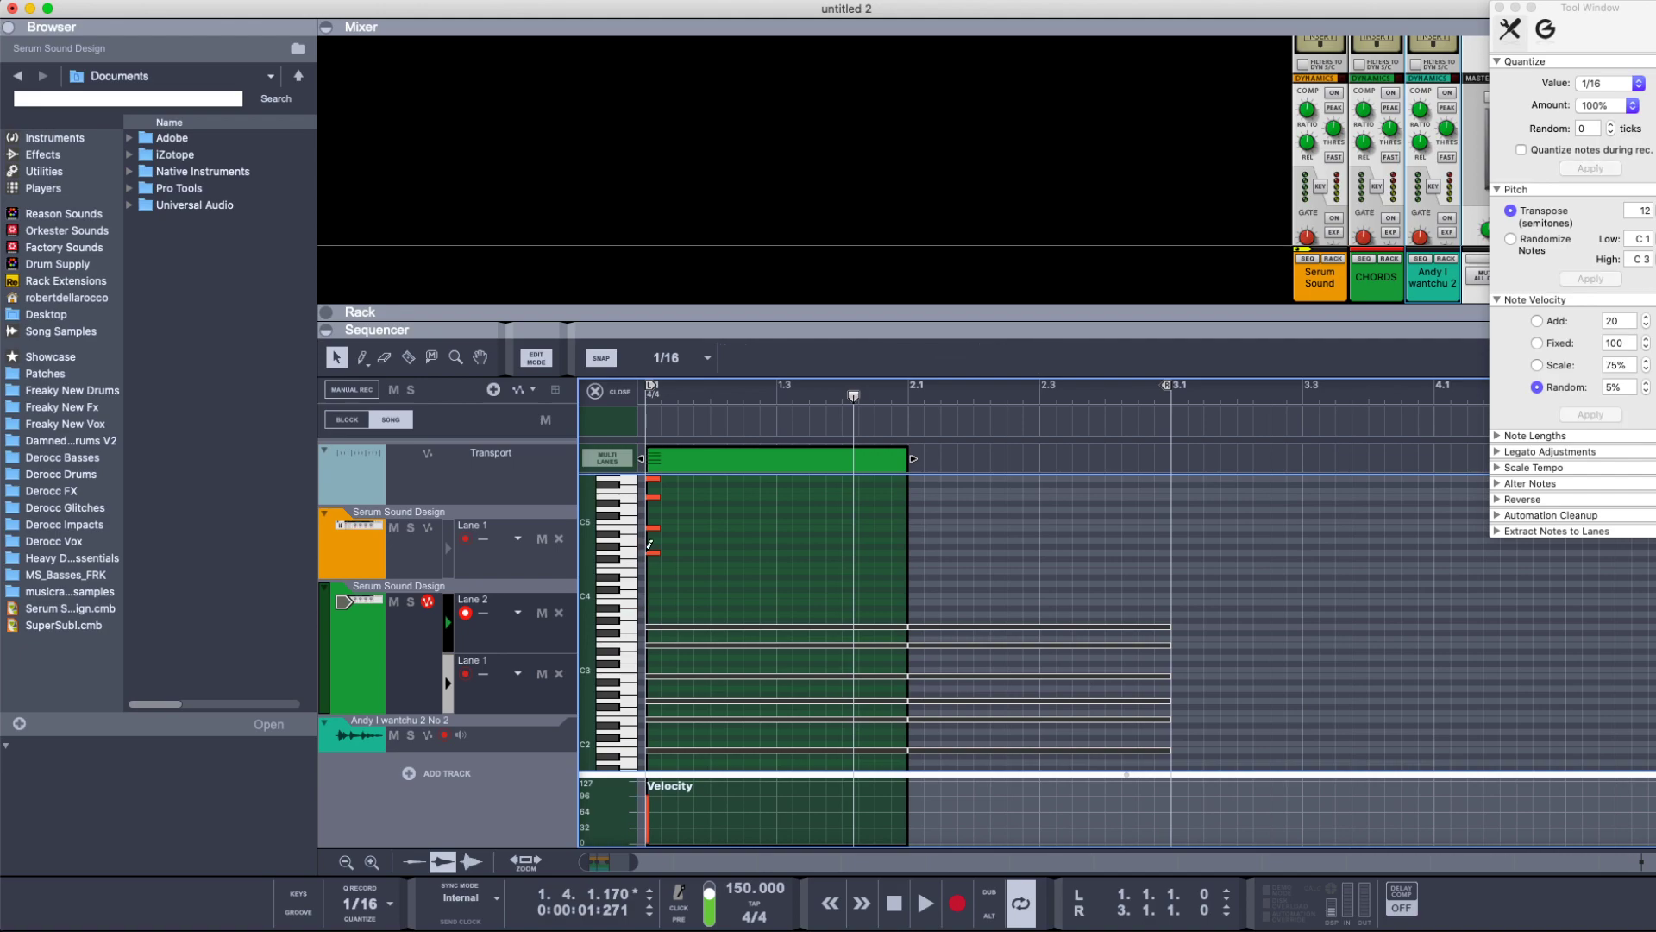
# - Stagger the four high notes into a descending 1/16 arpeggio and repeat it until the one-bar clip is filled
pyautogui.scroll(2, 648, 548)
pyautogui.scroll(2, 682, 565)
pyautogui.moveTo(658, 590); pyautogui.dragTo(676, 537)
pyautogui.click(748, 515)
pyautogui.press('super+a')
pyautogui.press('super+d')
pyautogui.press('super+d')
pyautogui.press('super+d')
pyautogui.press('Escape')
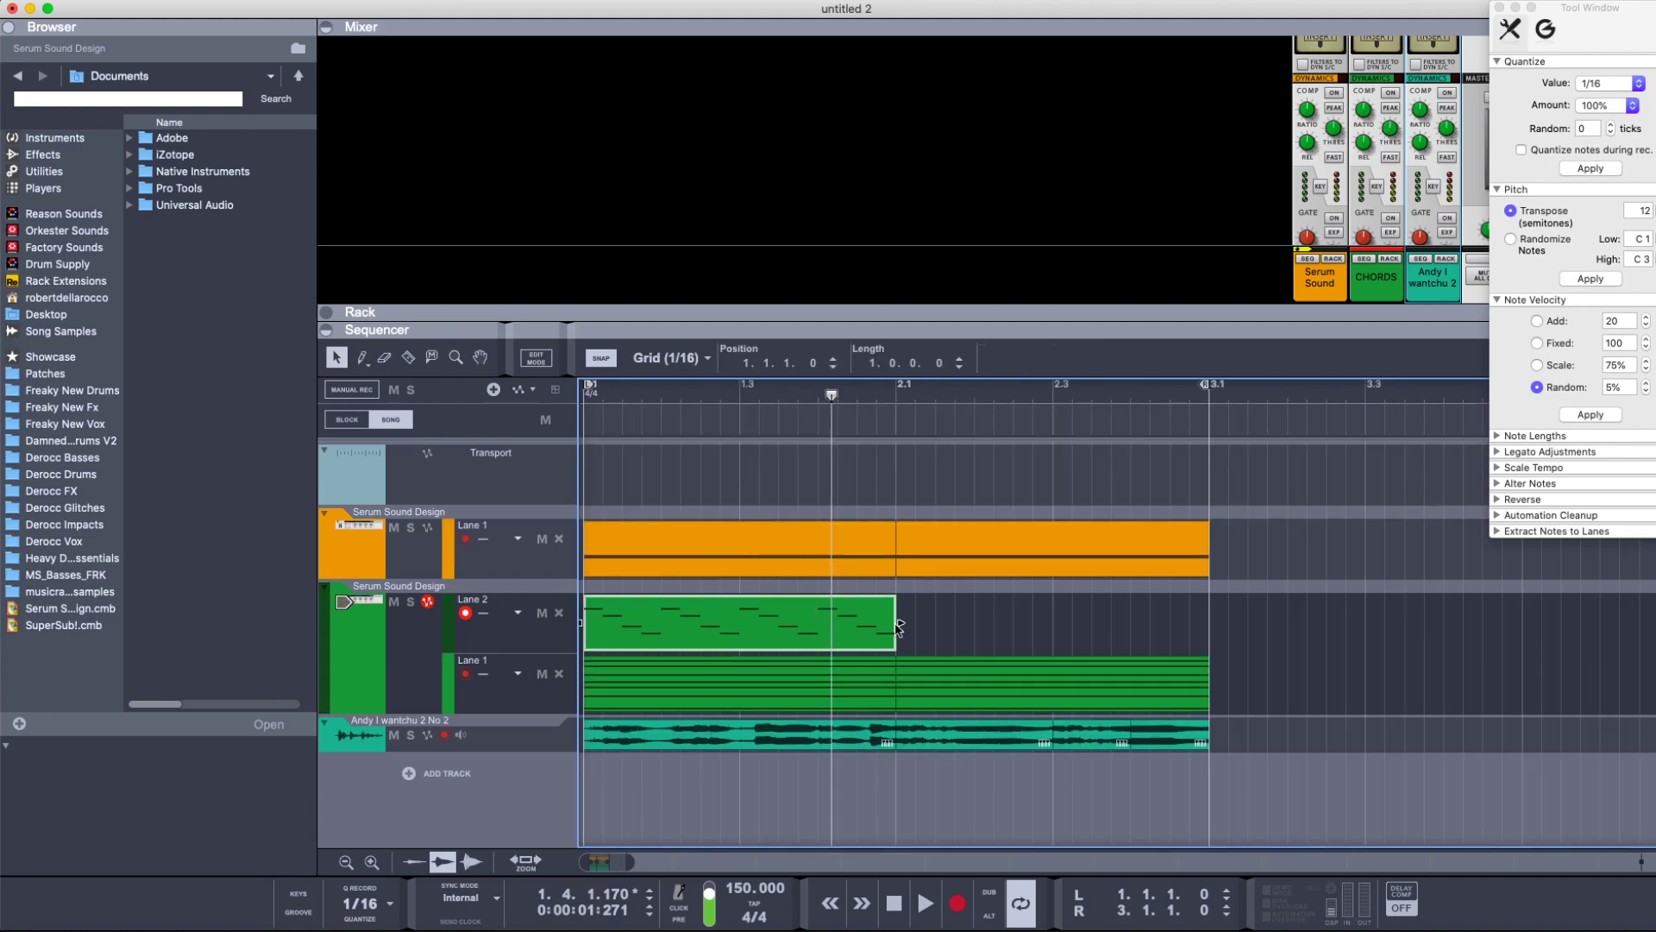
# - Shorten the arpeggio clip to half a bar and duplicate it three times to fill the lane up to bar 3
pyautogui.moveTo(900, 623); pyautogui.dragTo(739, 633)
pyautogui.press('super+d')
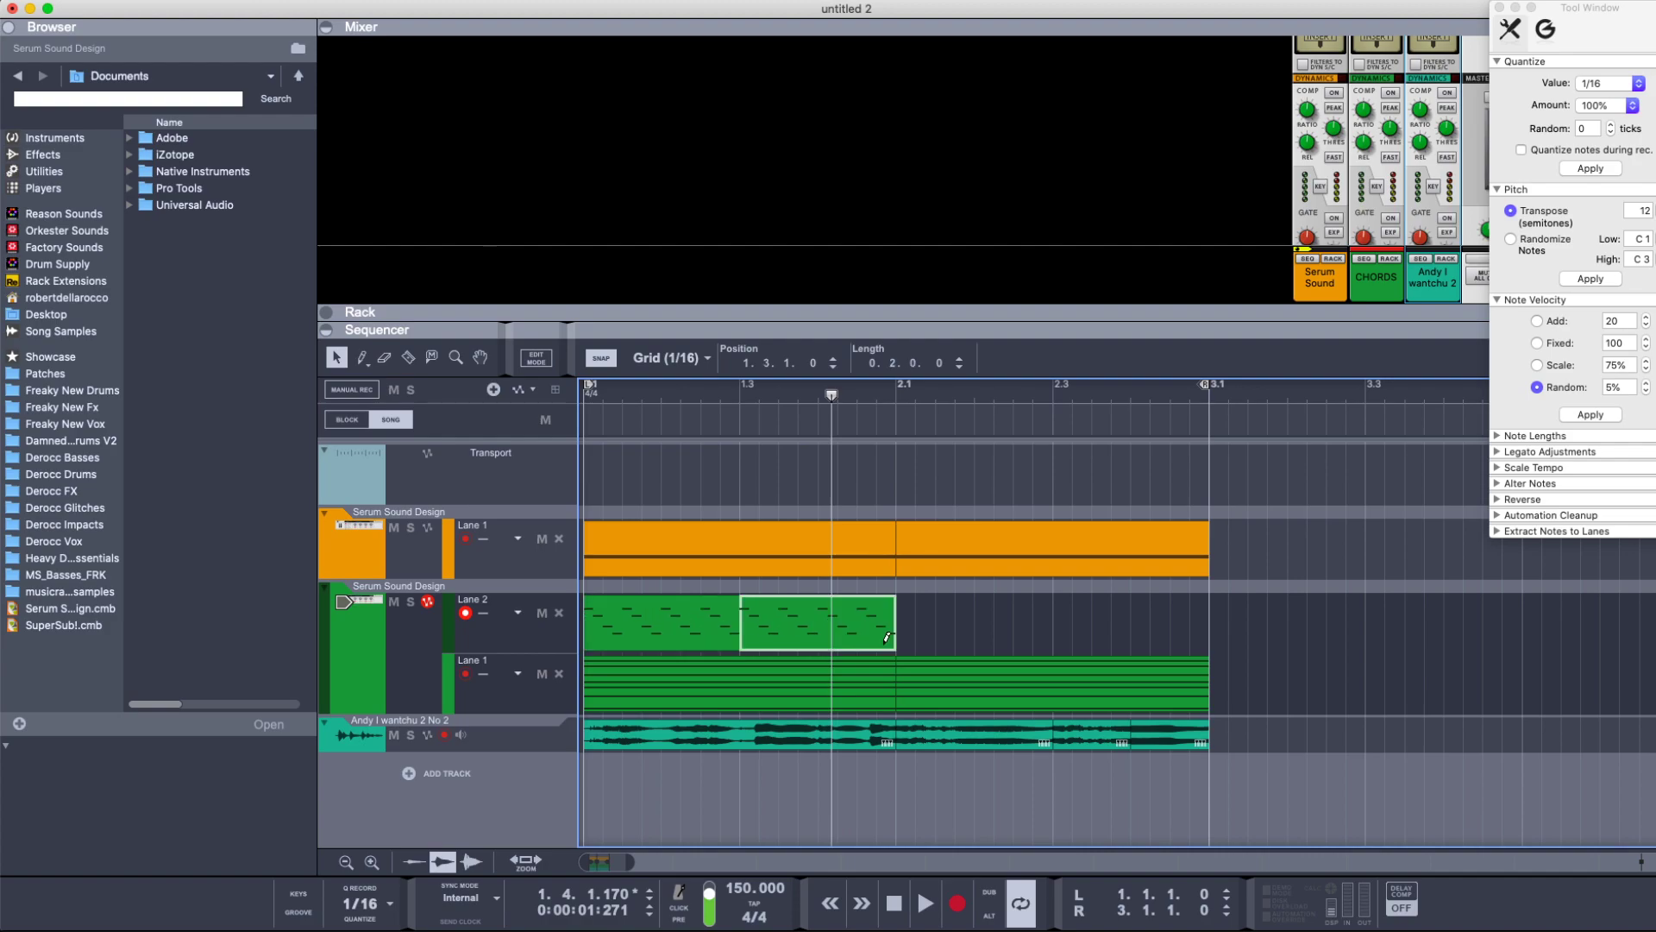
pyautogui.press('super+d')
pyautogui.press('super+d')
# - Play the loop while muting and unmuting Lane 2 to compare the sound with and without the arpeggio
pyautogui.press('space')
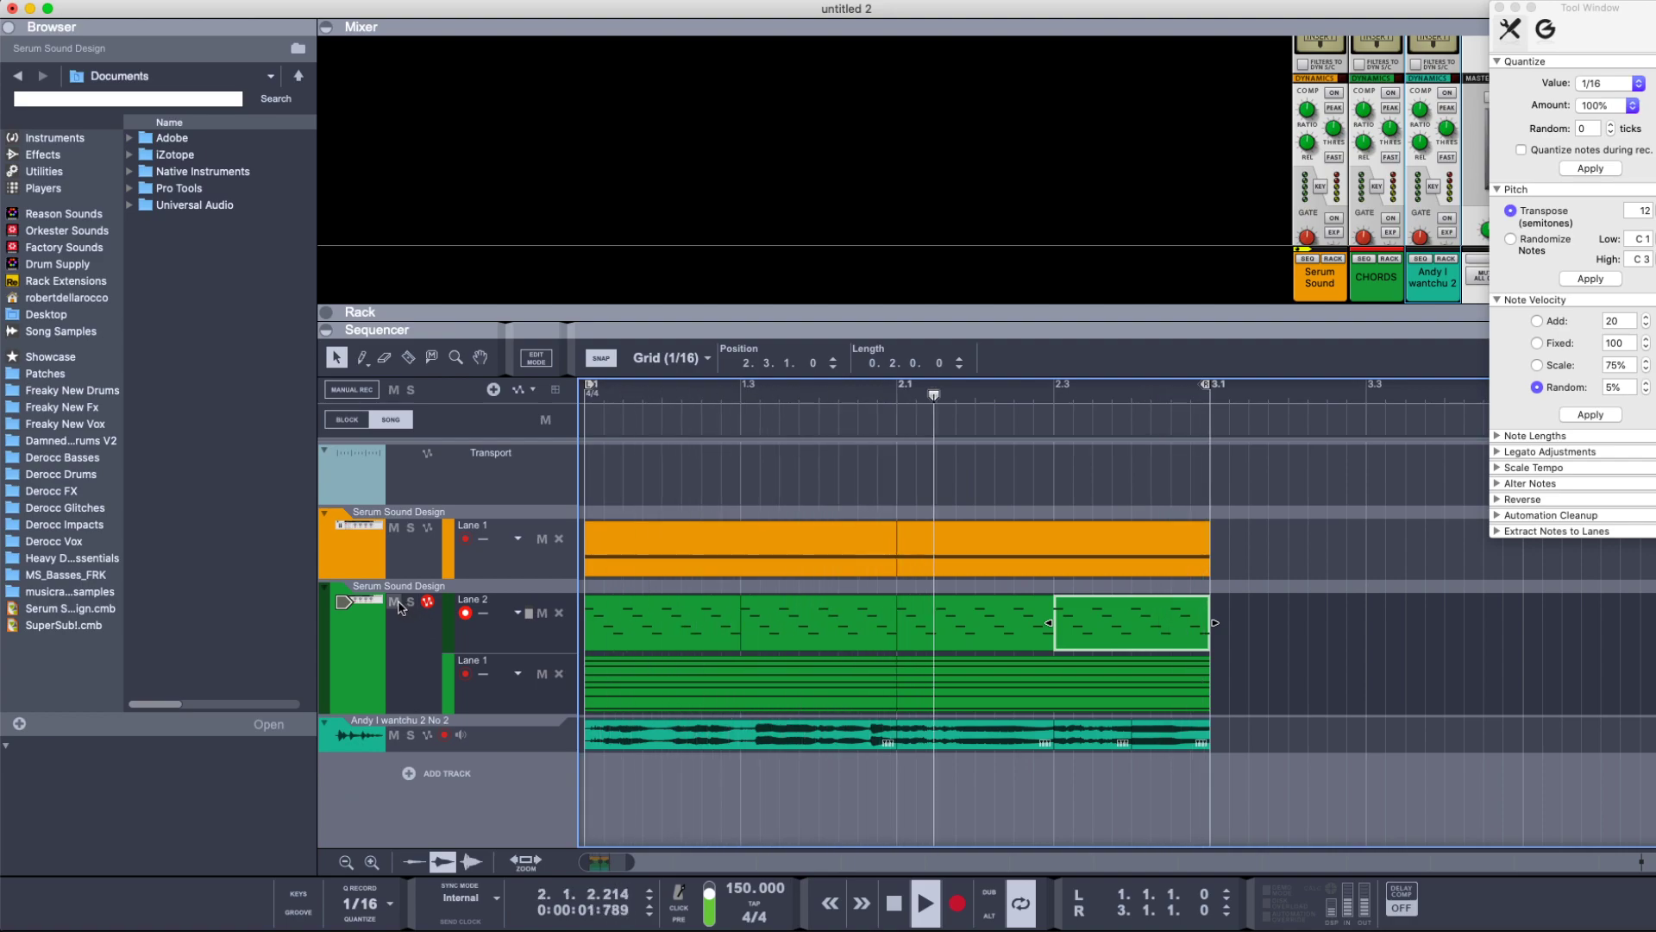
pyautogui.click(533, 613)
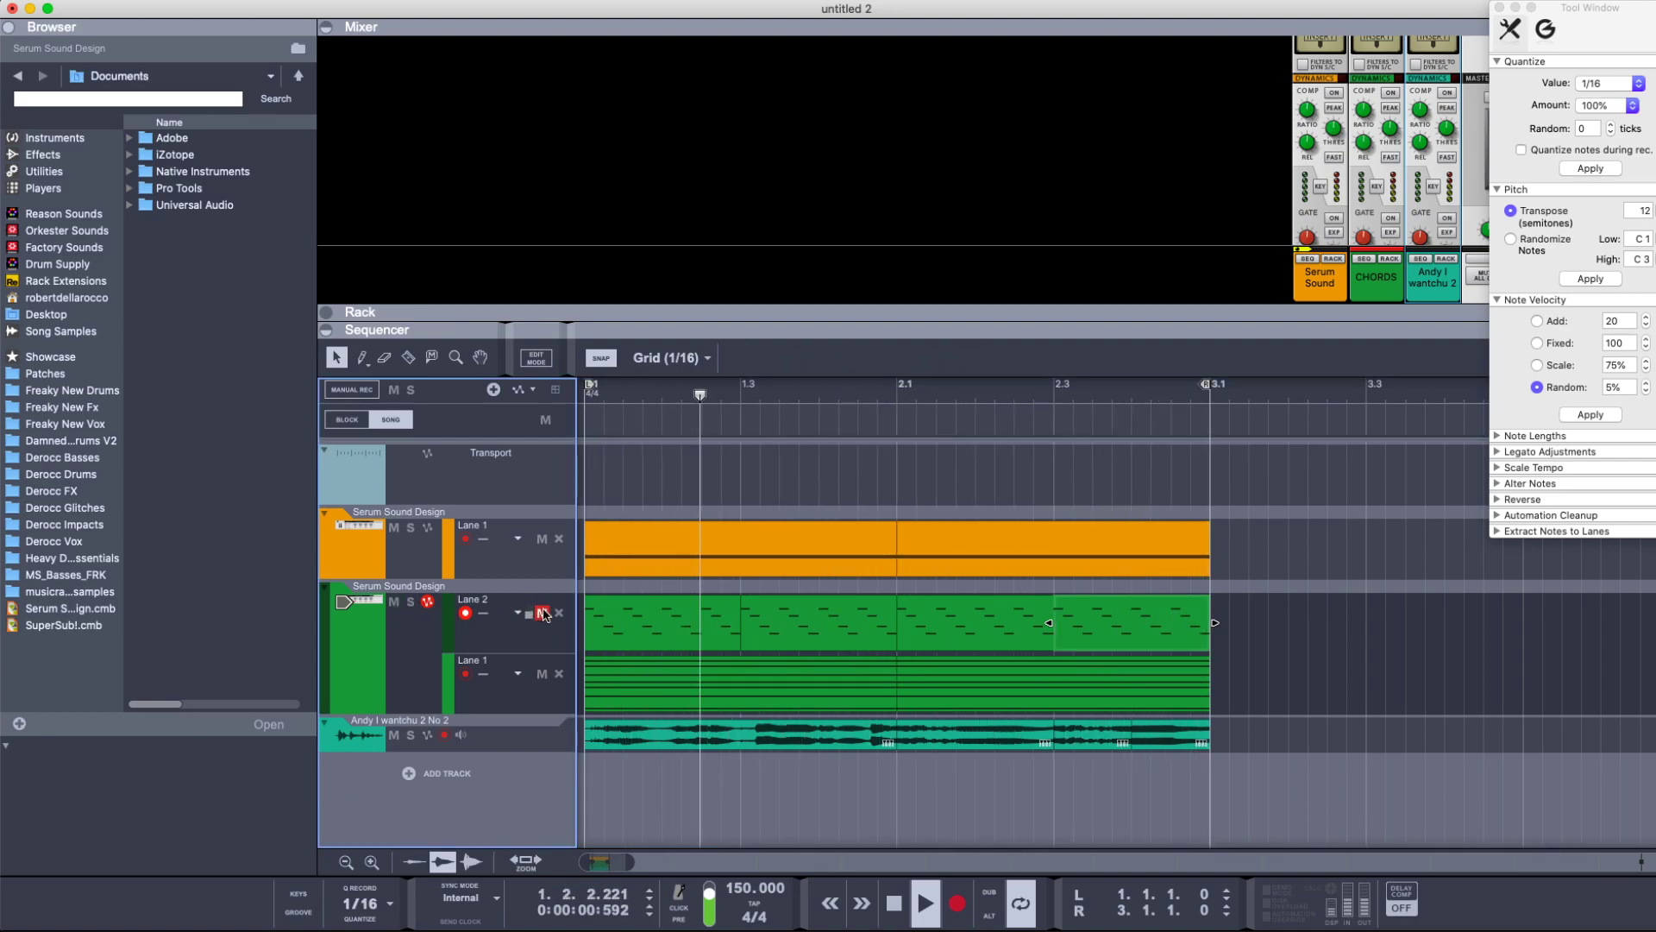
pyautogui.press('space')
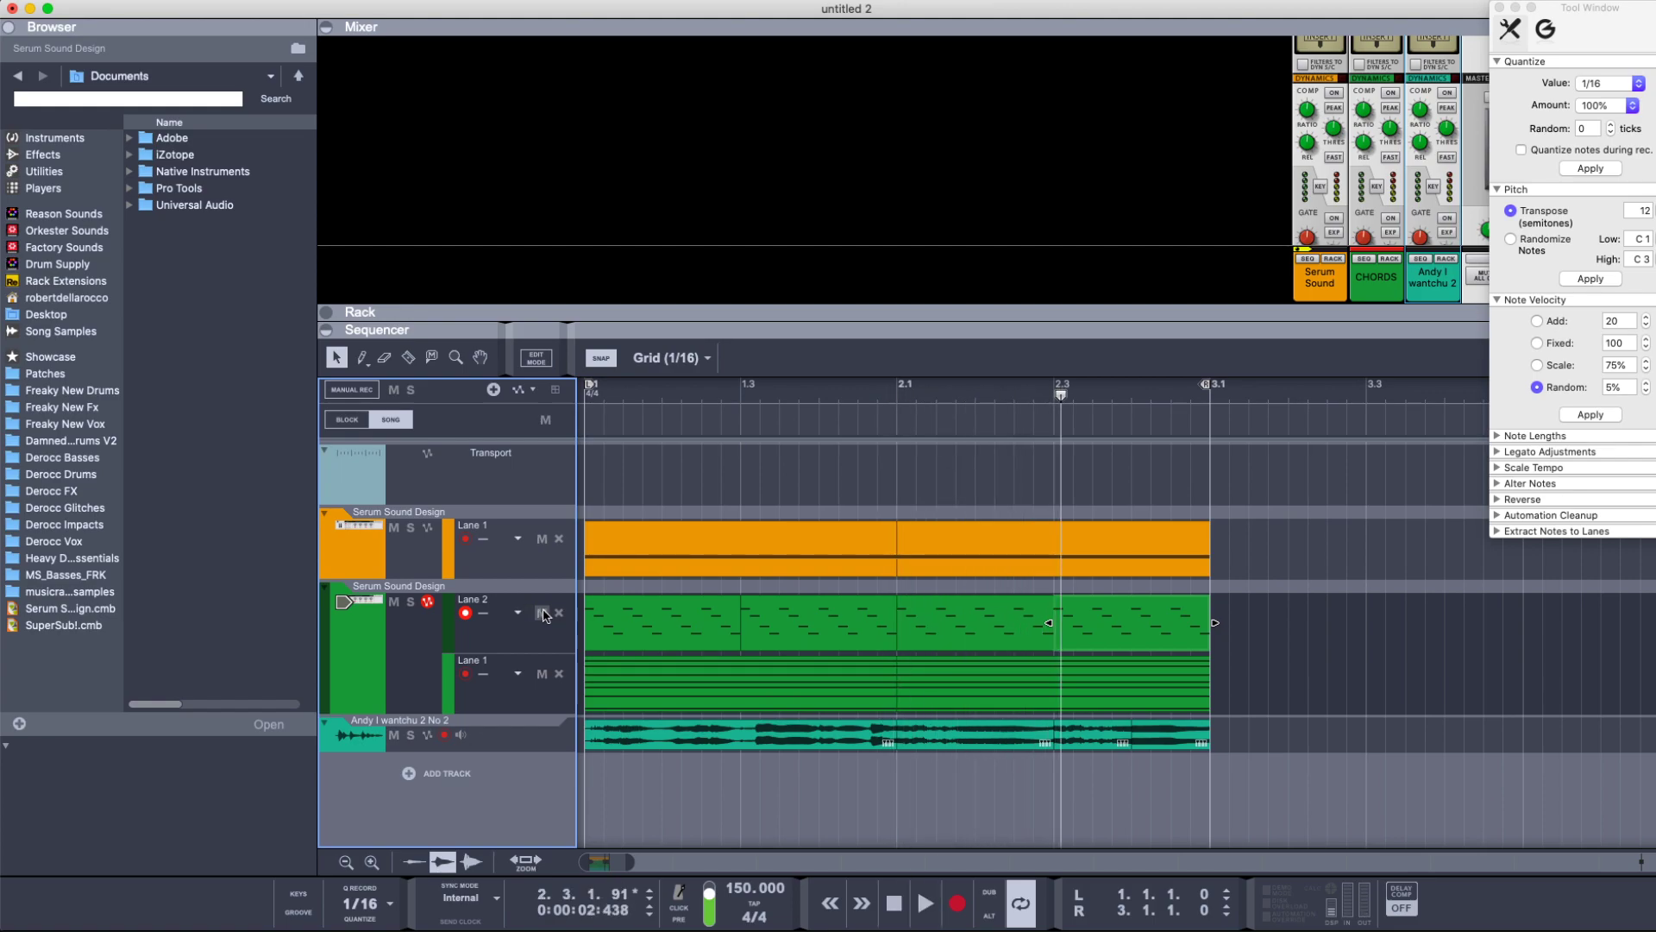
# - Replace the Serum in the CHORDS combinator with a Europa Shapeshifting Synthesizer
pyautogui.press('F7')
pyautogui.press('F6')
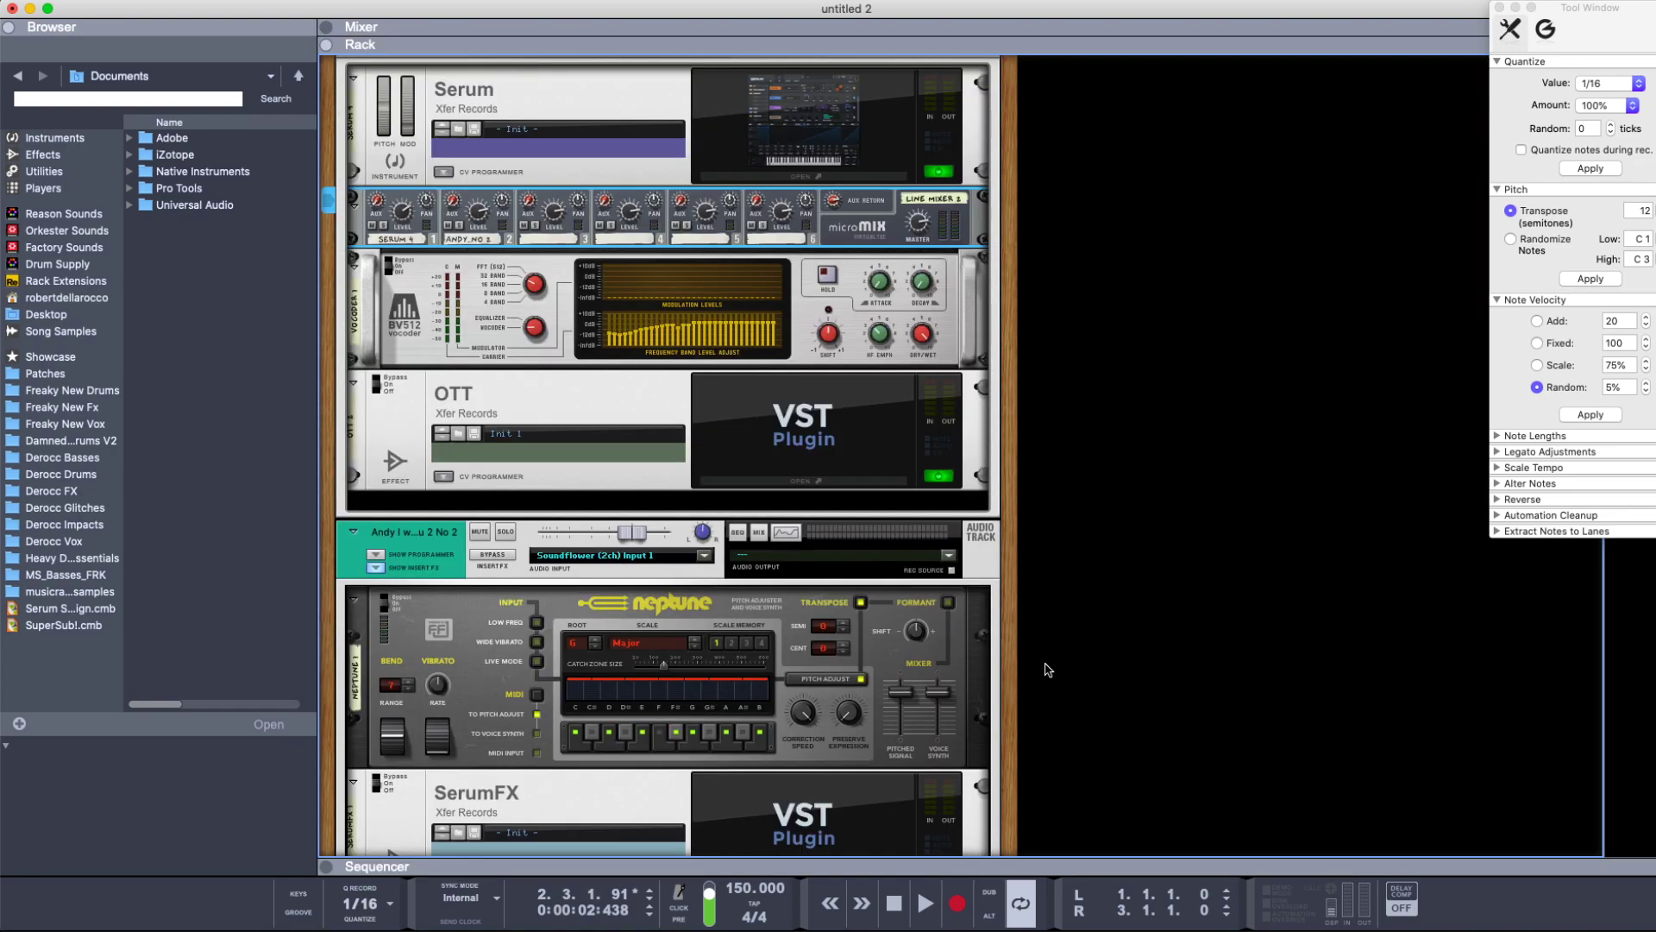
pyautogui.scroll(5, 1052, 666)
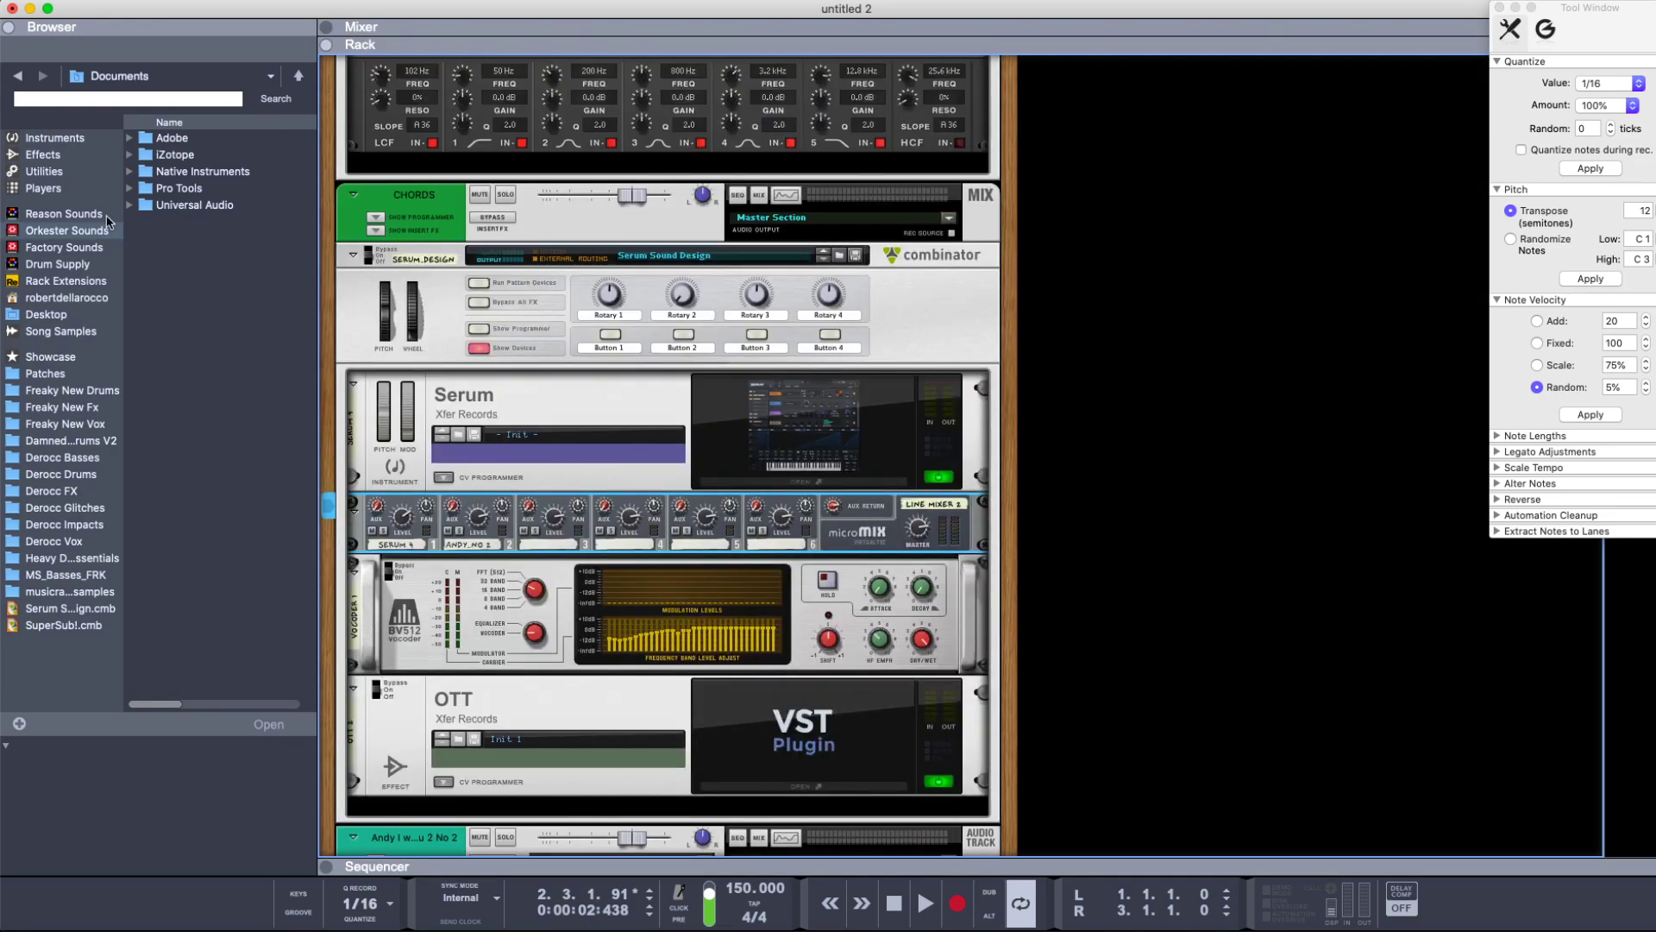
pyautogui.click(34, 137)
pyautogui.moveTo(220, 406); pyautogui.dragTo(589, 460)
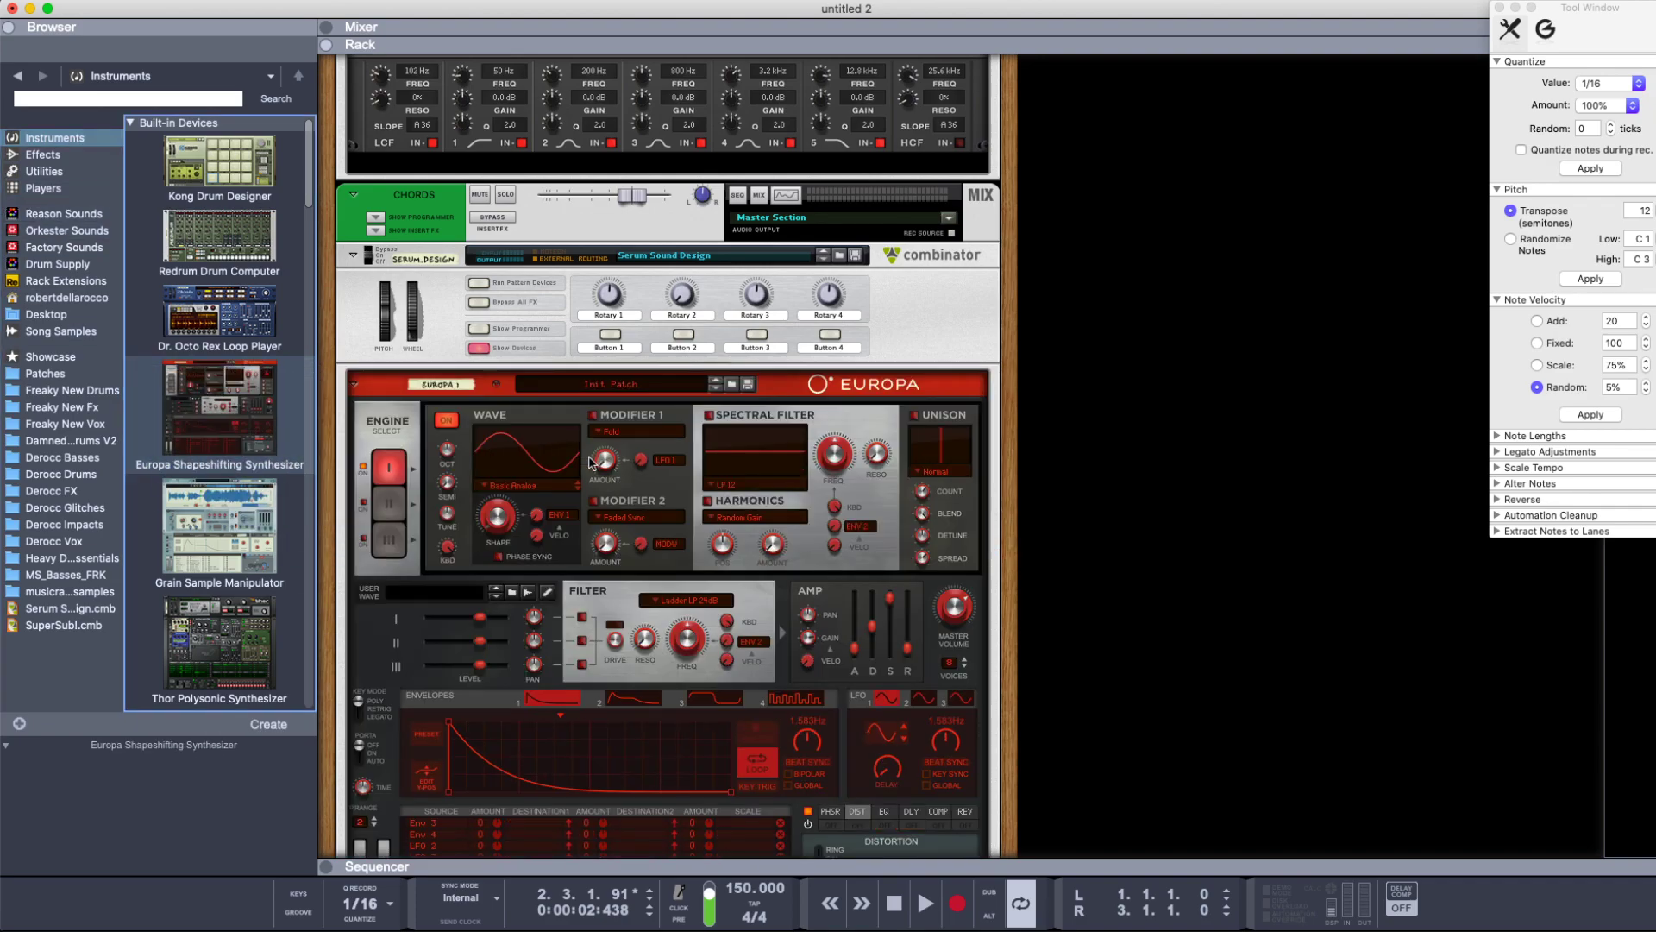
# - Set Europa's engine I wave to Karplus-Strong and play the loop
pyautogui.click(545, 486)
pyautogui.click(578, 629)
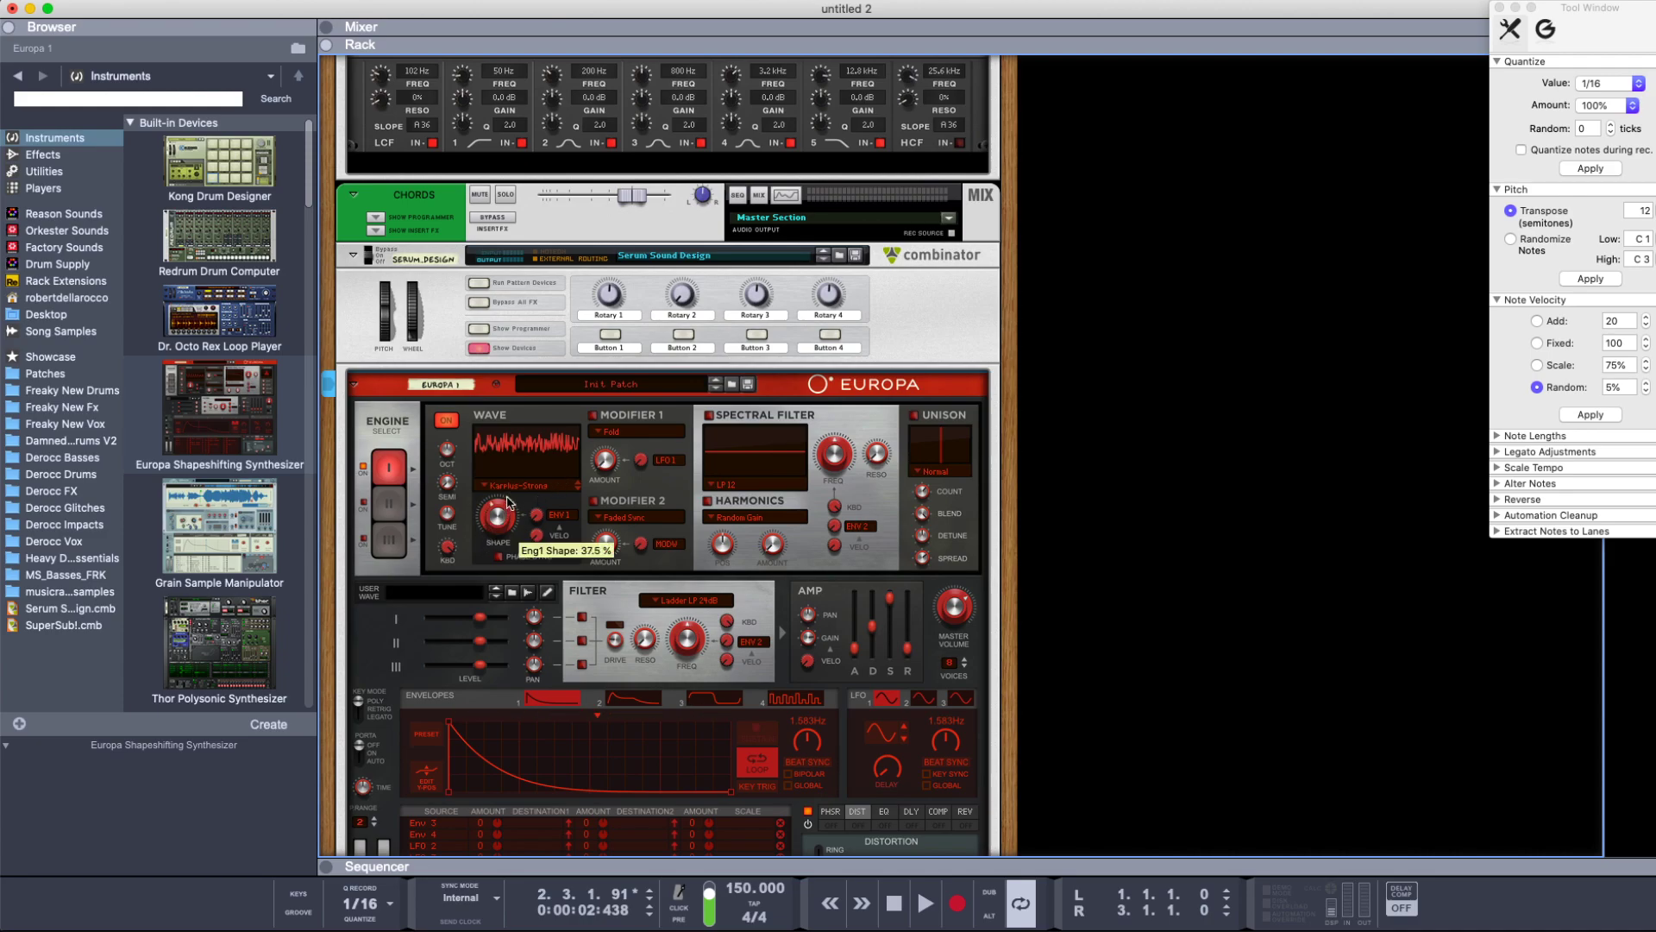
pyautogui.press('space')
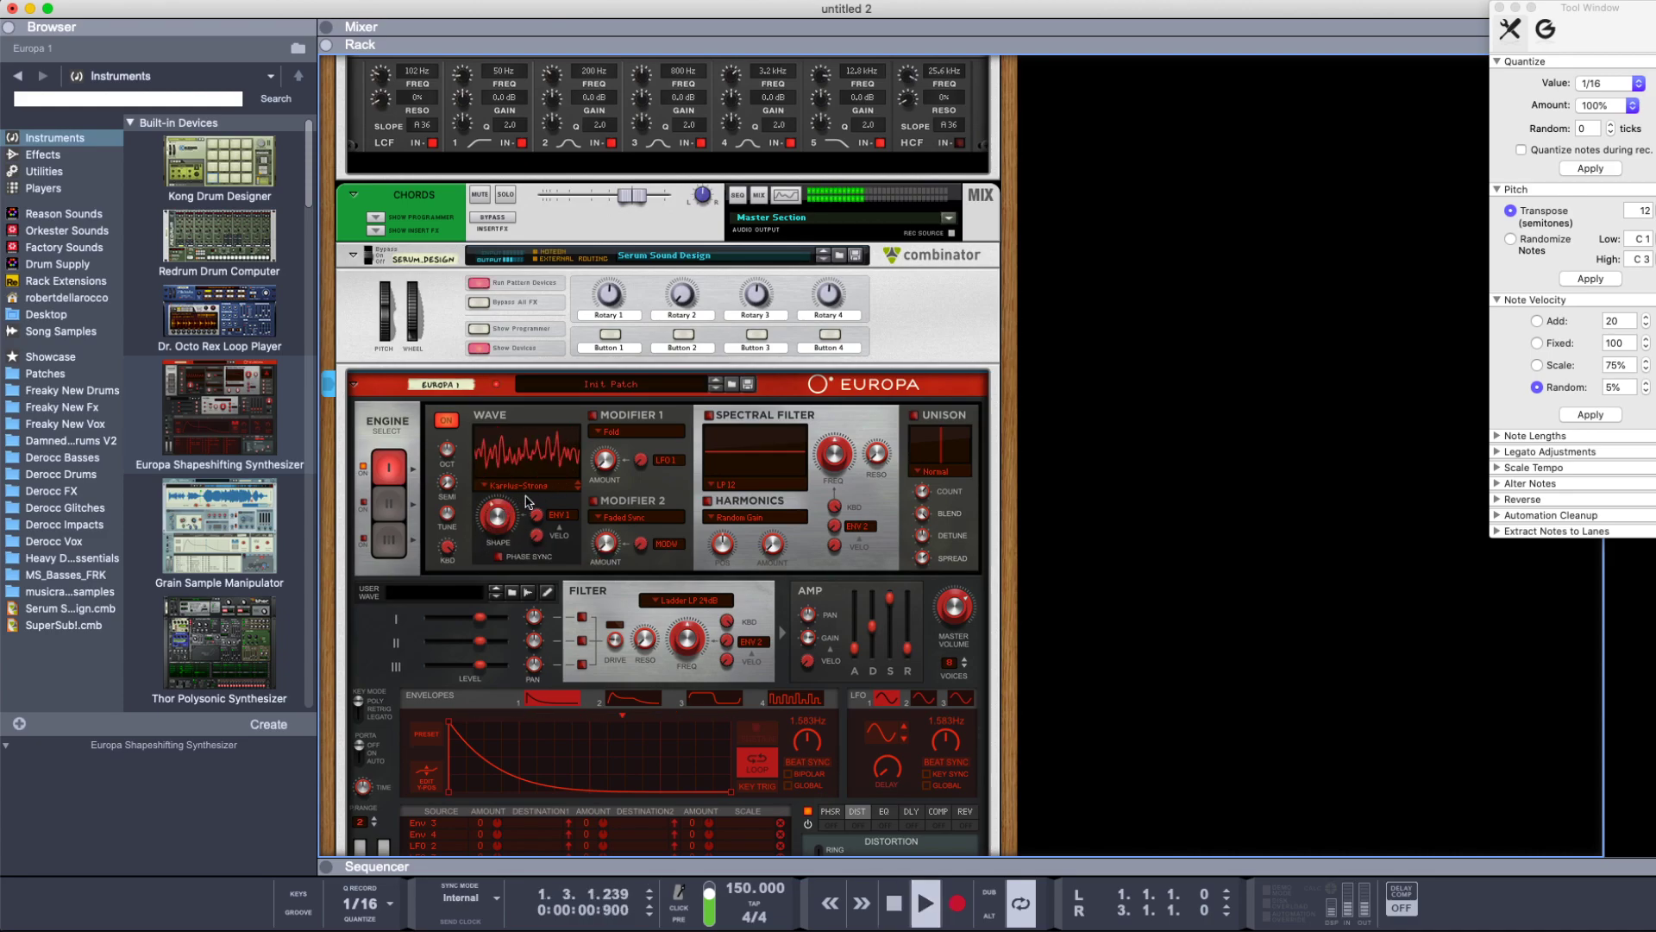
# - Turn on engine I's harmonics and its spectral filter with Resonator 1, and lower Europa's amp attack
pyautogui.click(707, 500)
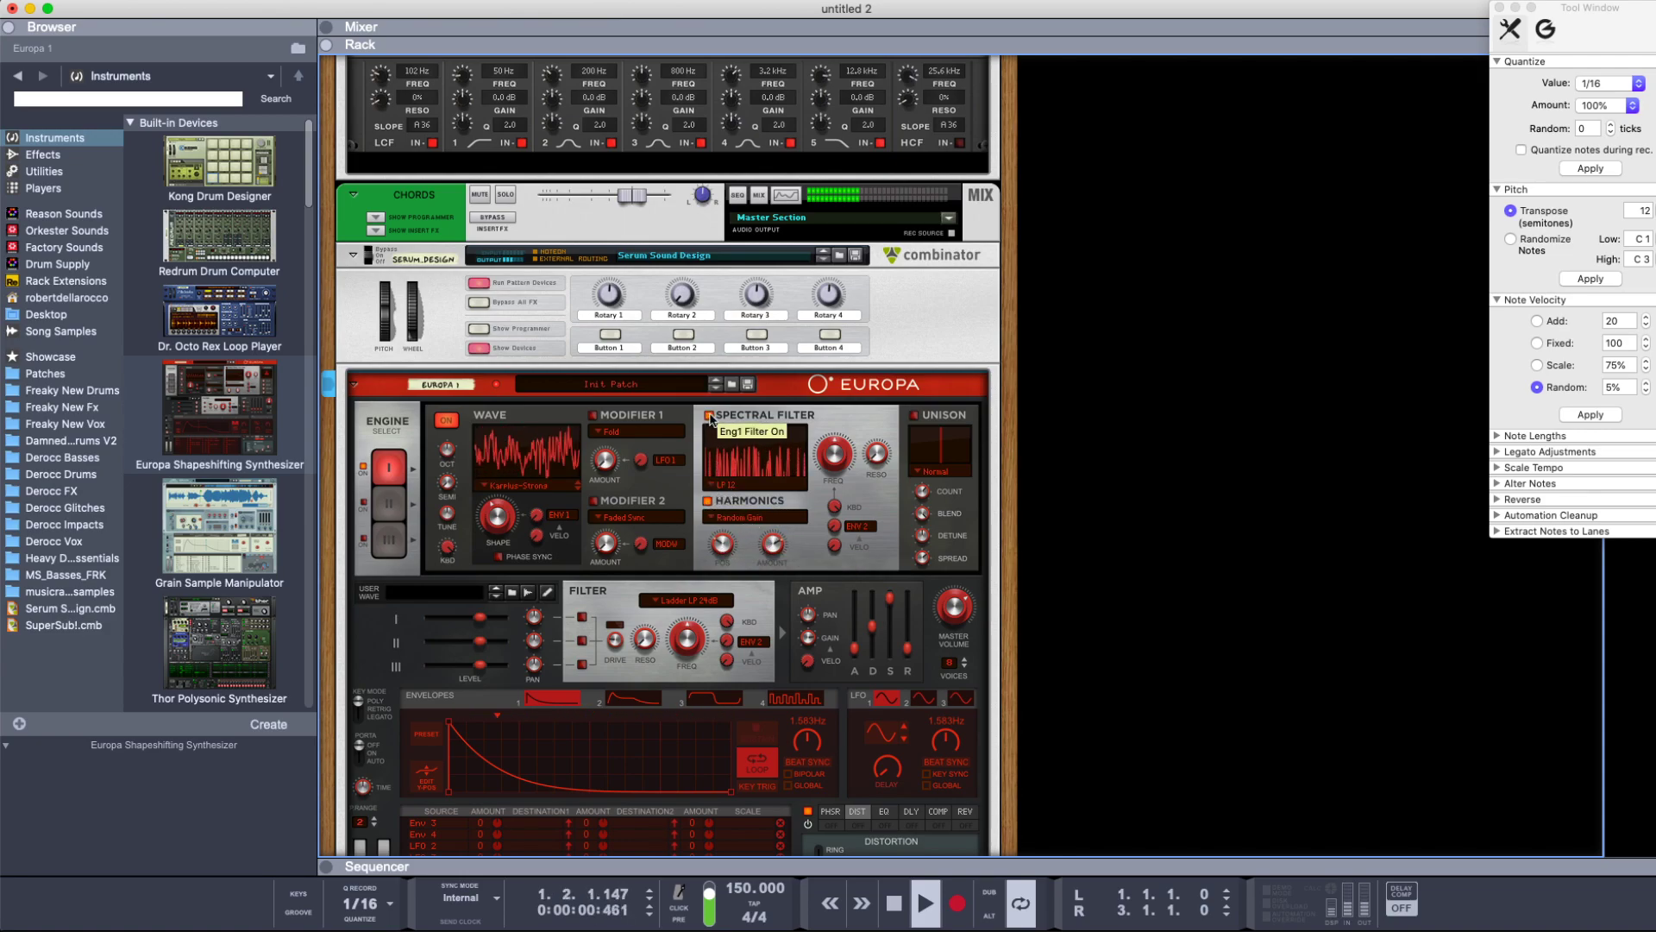
pyautogui.click(726, 483)
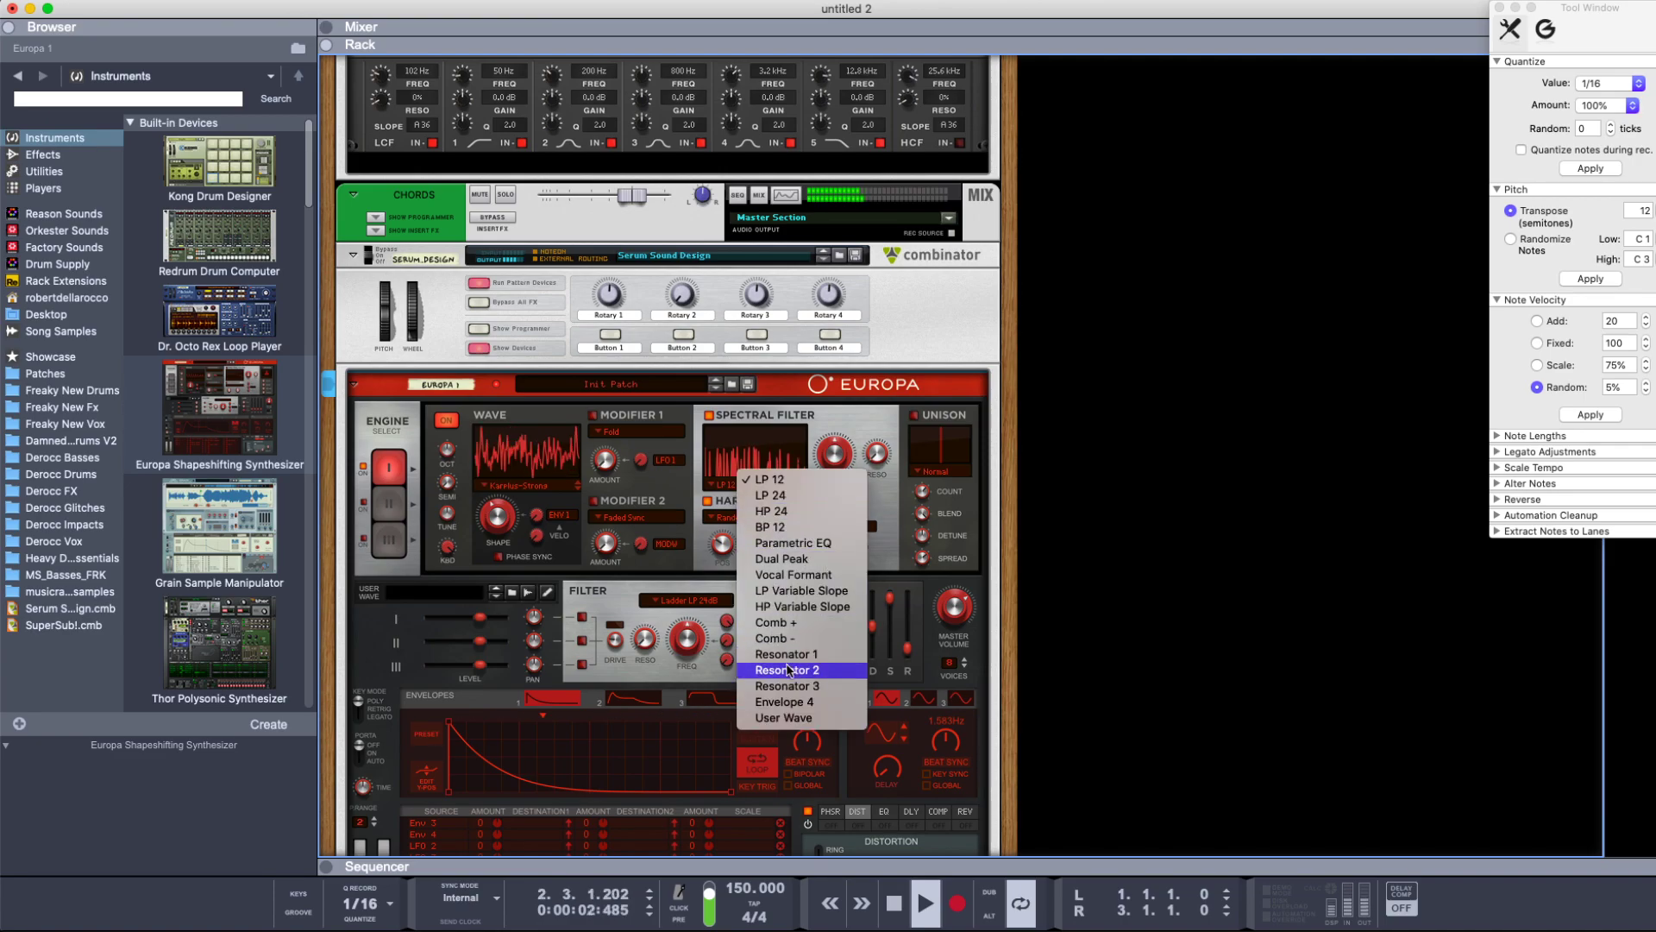
pyautogui.click(851, 473)
pyautogui.moveTo(877, 452)
pyautogui.mouseDown()
pyautogui.moveTo(880, 379)
pyautogui.moveTo(860, 456)
pyautogui.mouseUp()
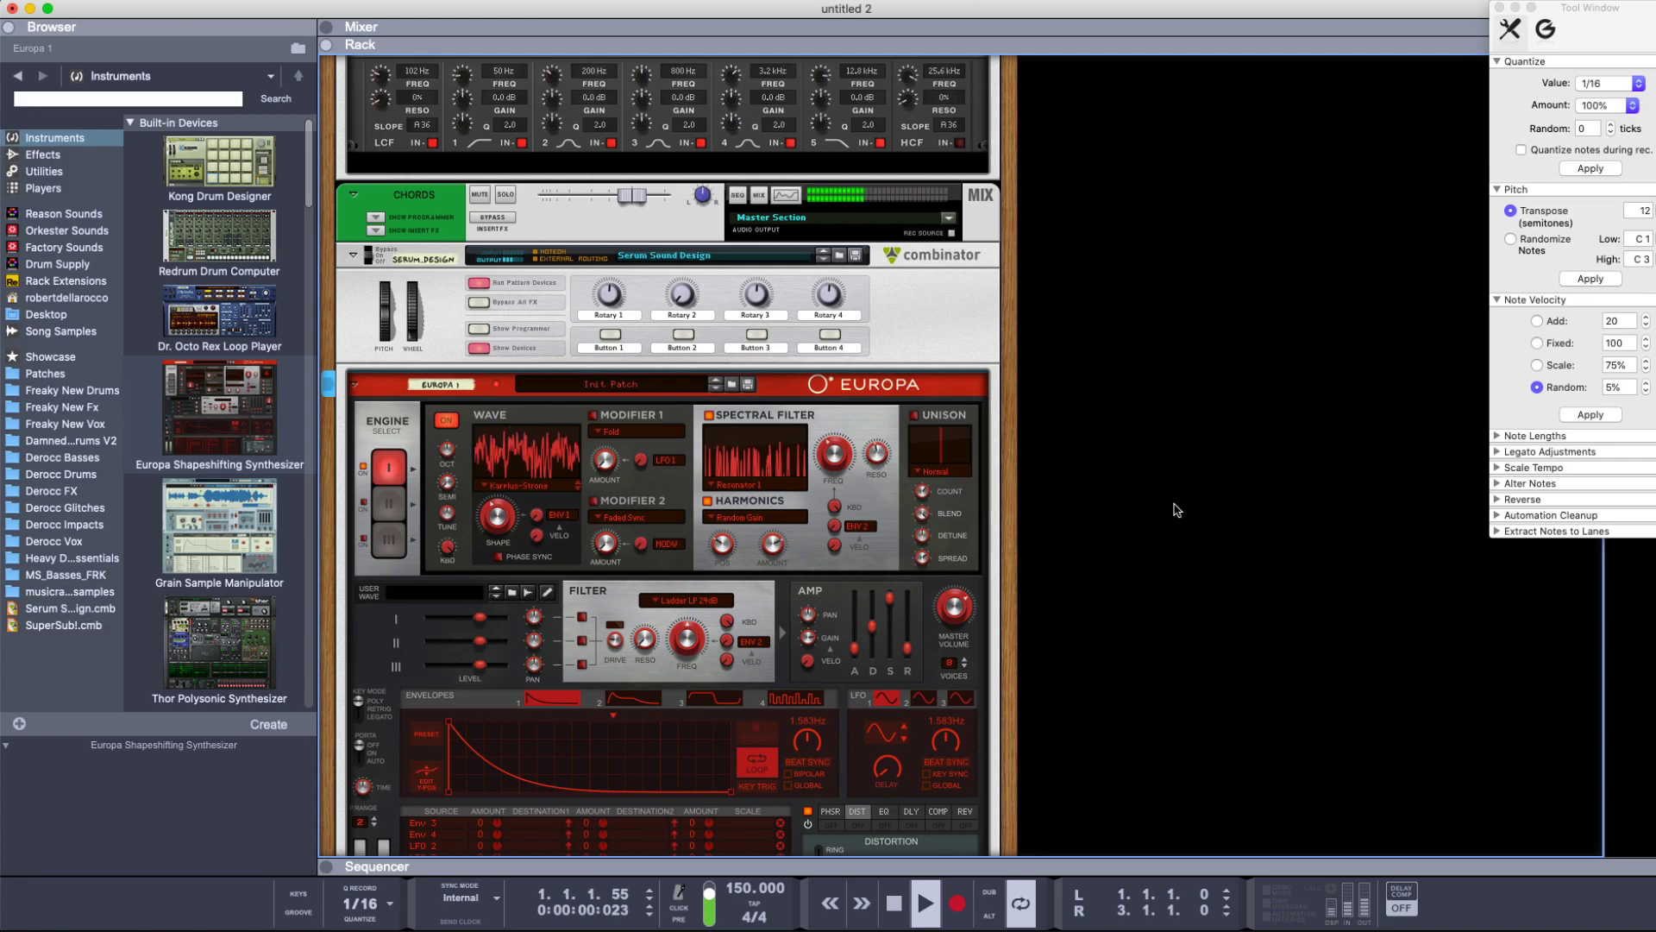
pyautogui.press('space')
pyautogui.moveTo(855, 646); pyautogui.dragTo(852, 656)
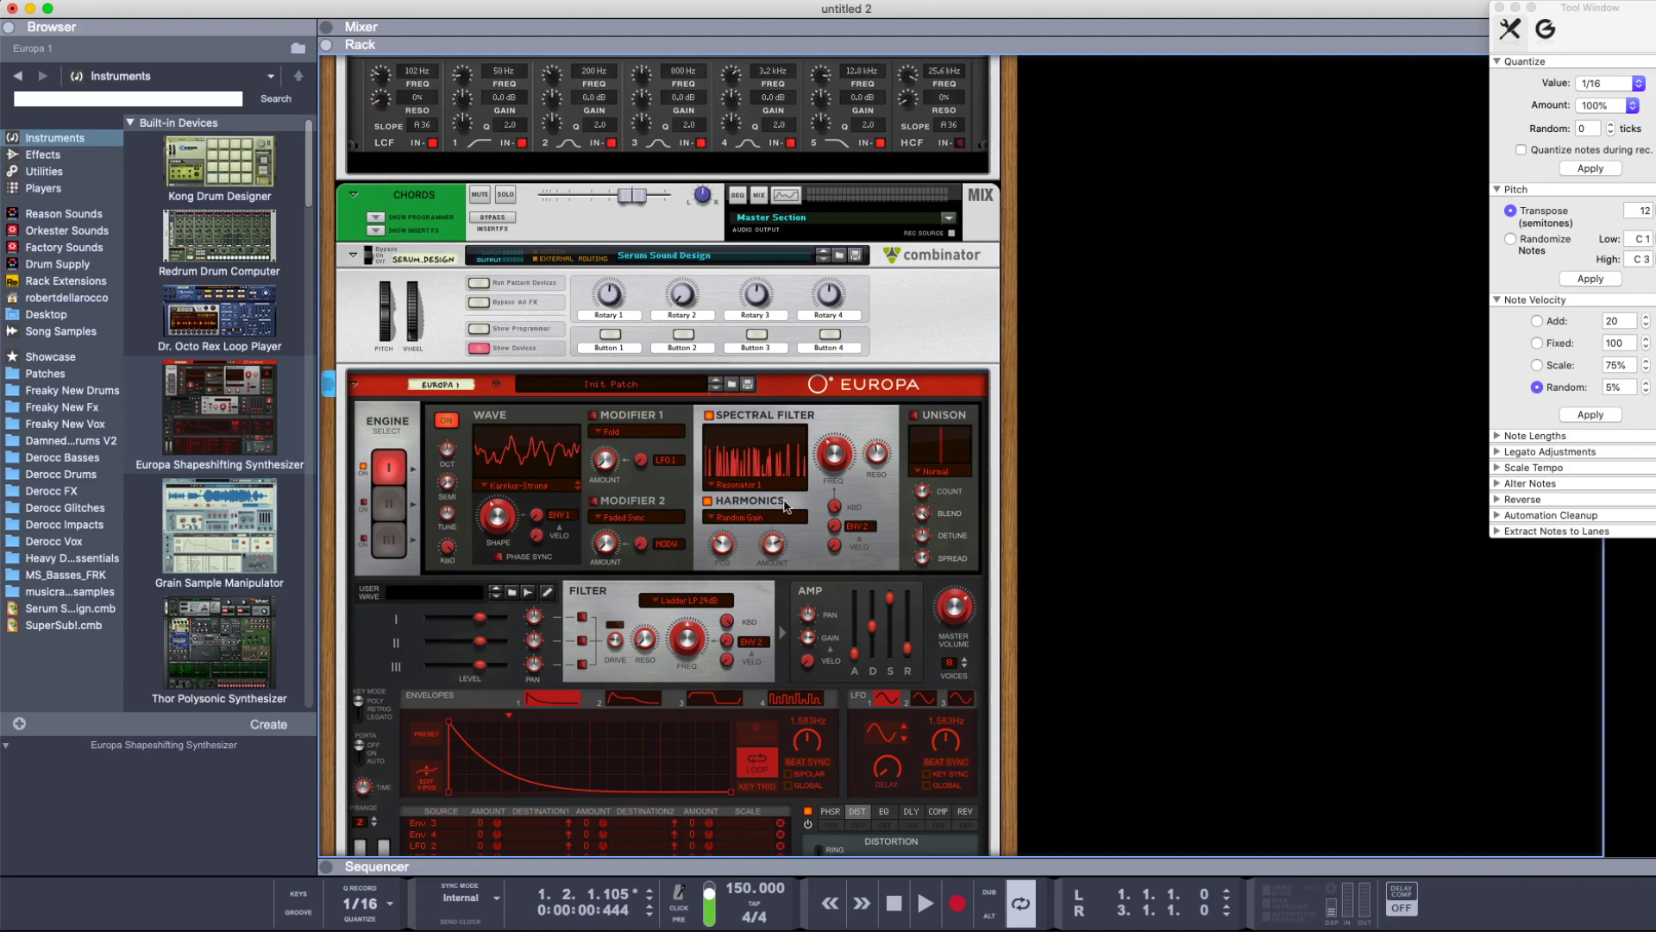
# - Turn on Europa's engine II with a Basic Analog wave at 100% shape and enable its unison
pyautogui.scroll(-1, 1096, 569)
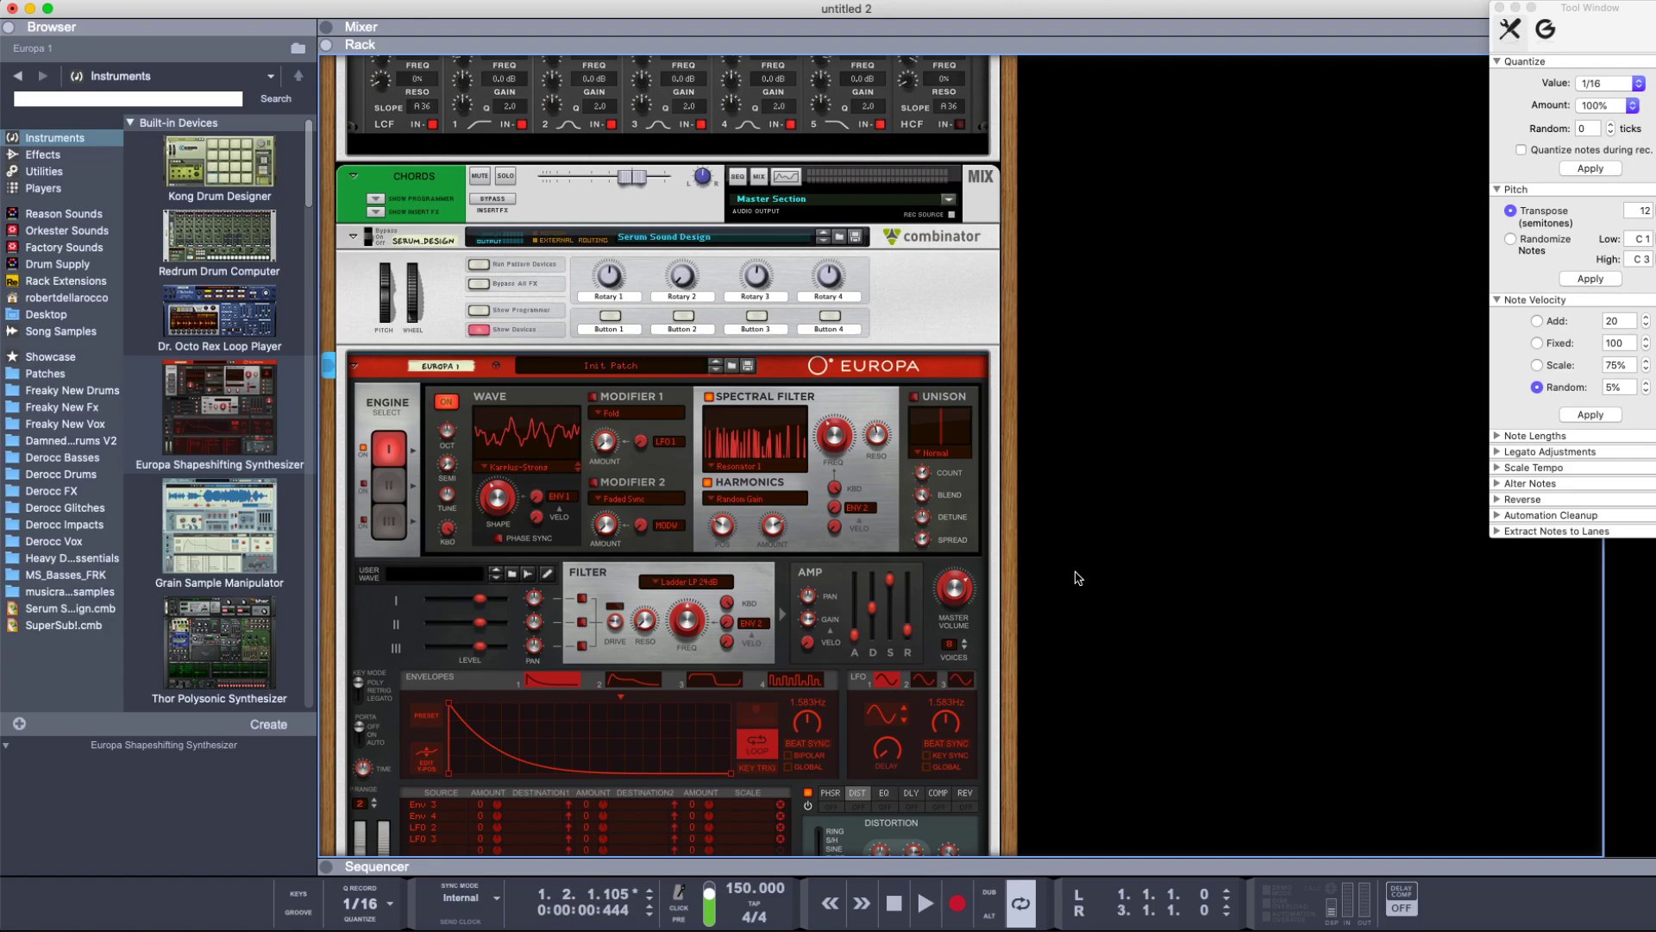
pyautogui.click(397, 486)
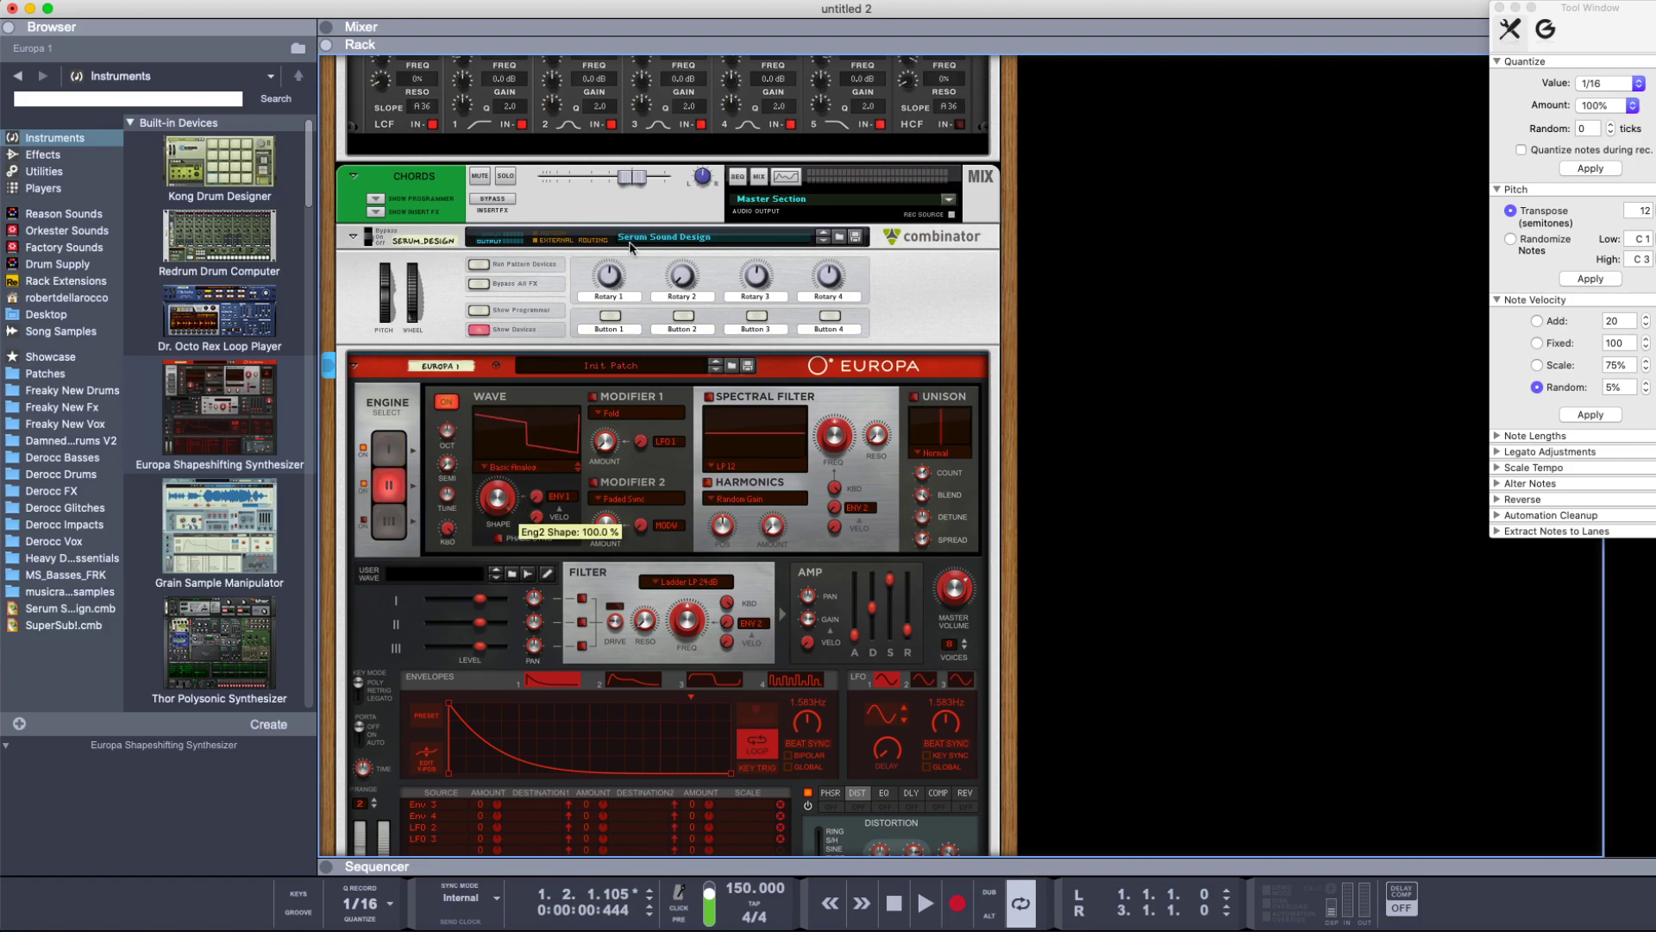
pyautogui.press('space')
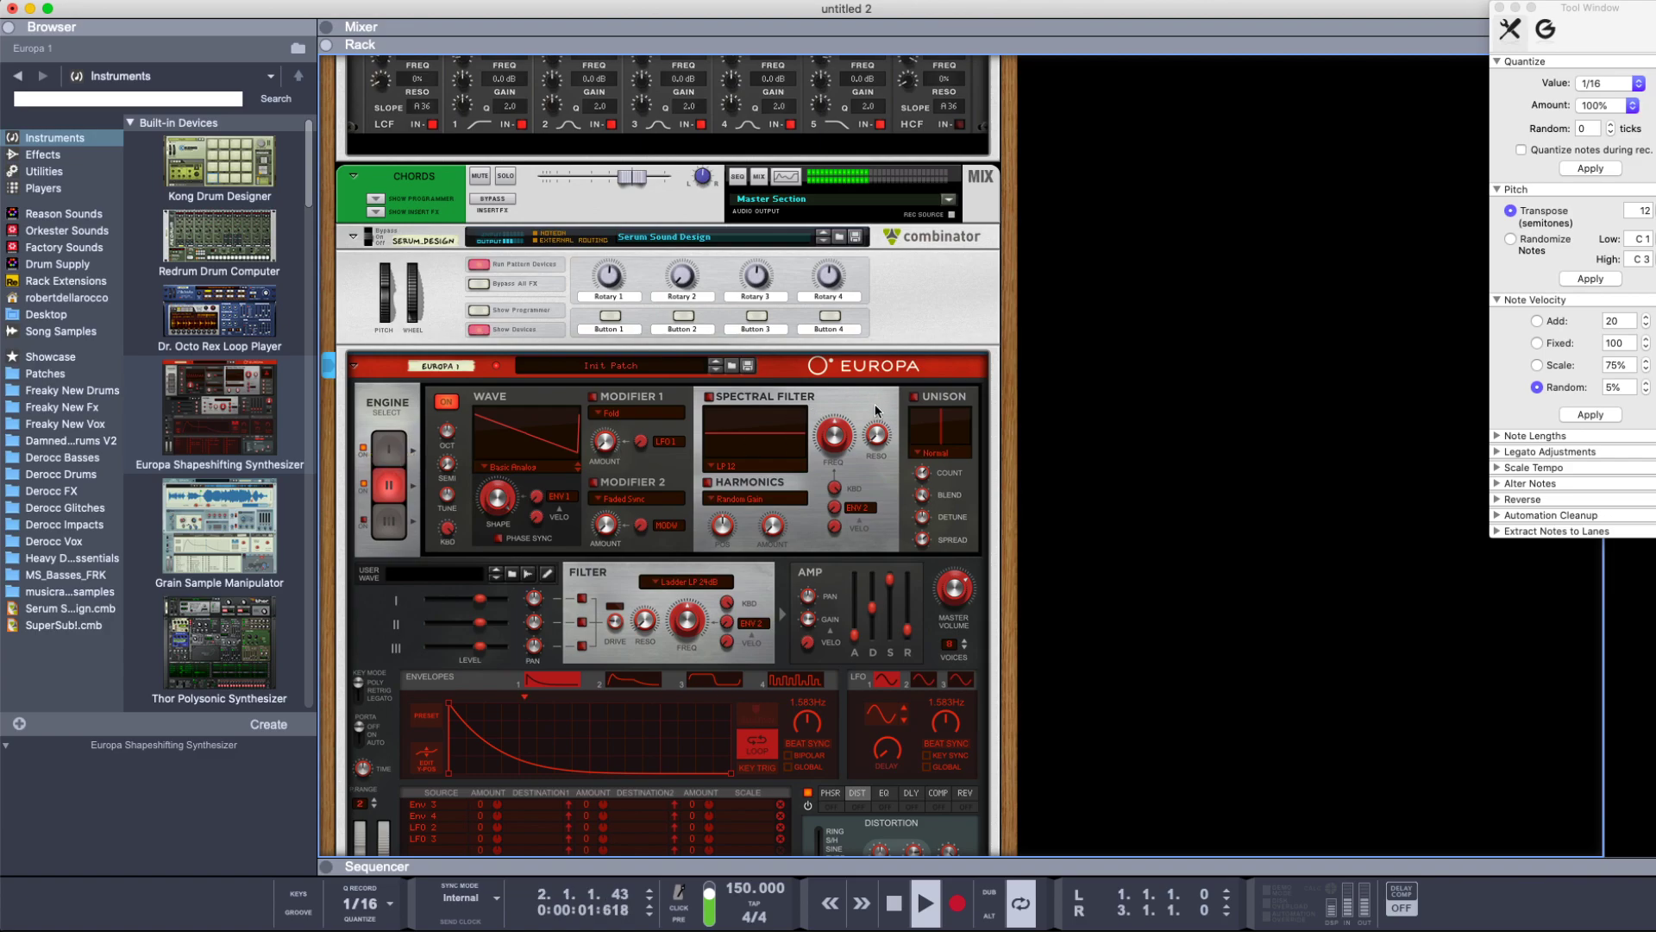
pyautogui.click(914, 396)
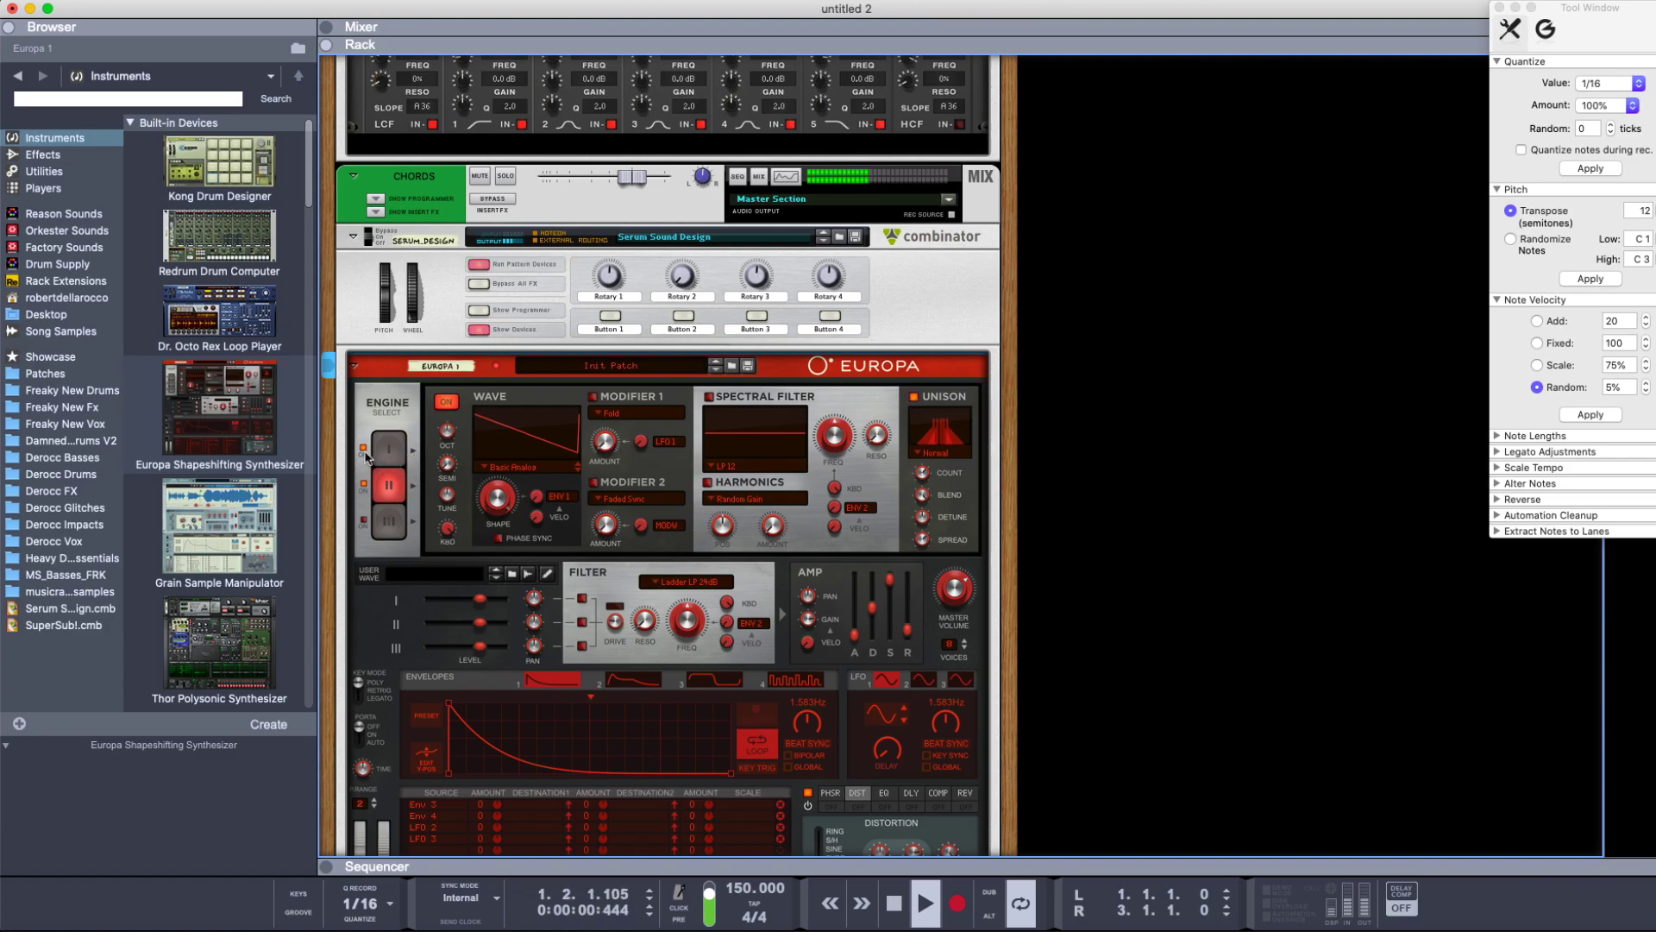
# - Lower engine II's level and adjust engine I's octave while the loop plays
pyautogui.click(387, 449)
pyautogui.moveTo(479, 622); pyautogui.dragTo(464, 627)
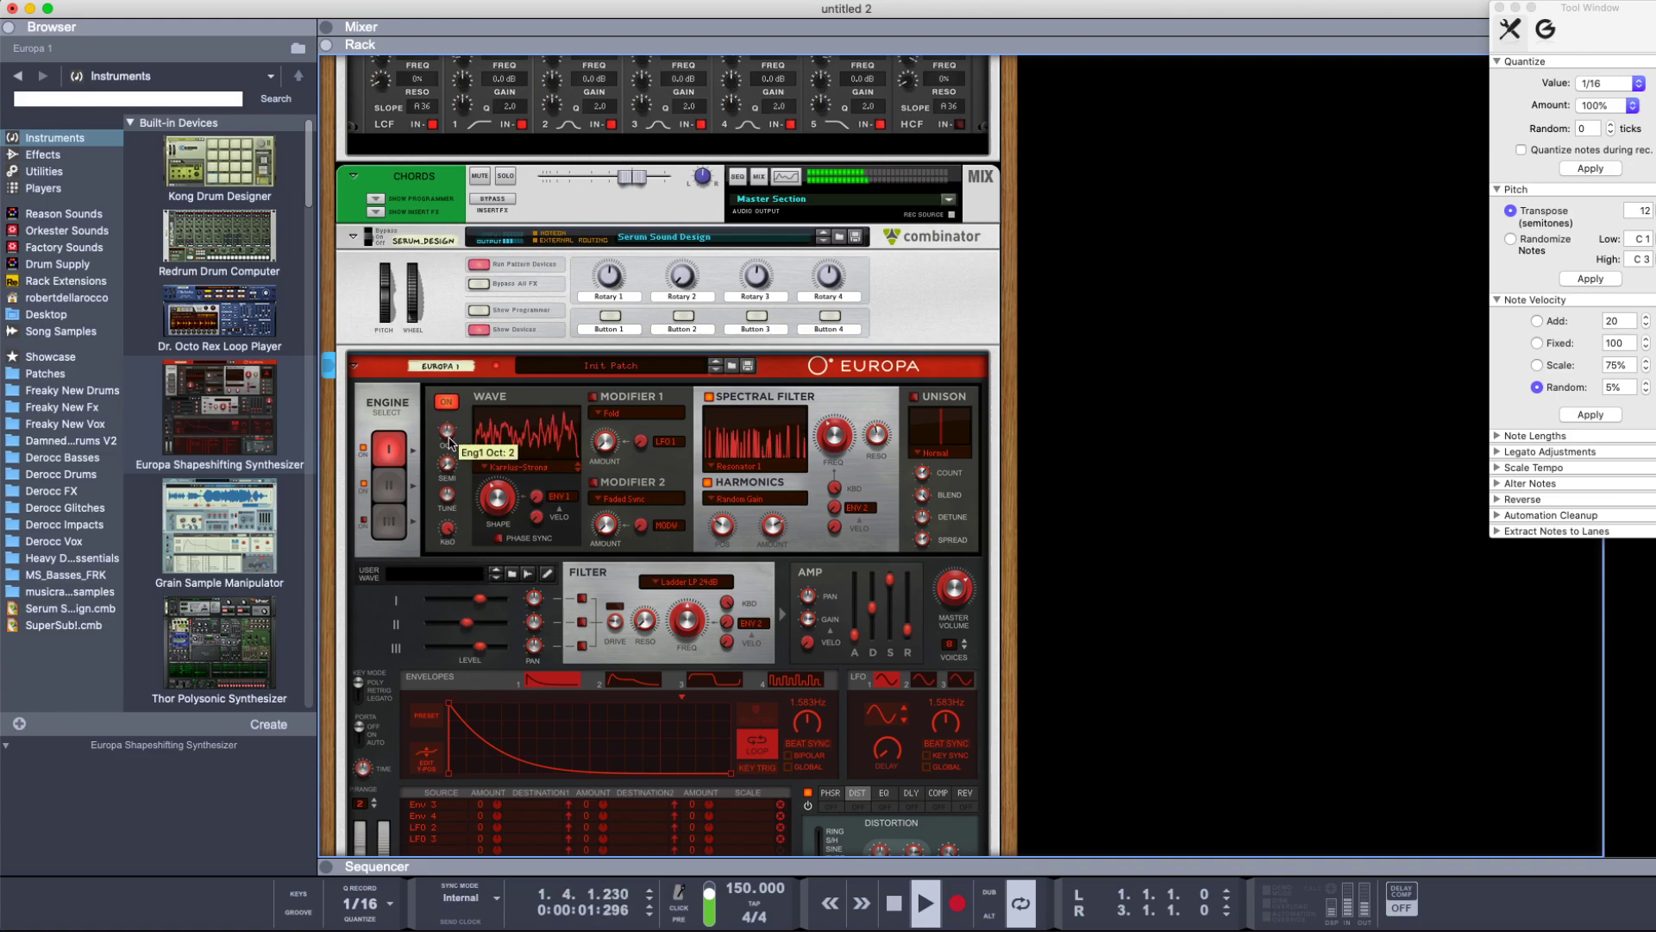
pyautogui.moveTo(450, 433); pyautogui.dragTo(454, 421)
pyautogui.press('space')
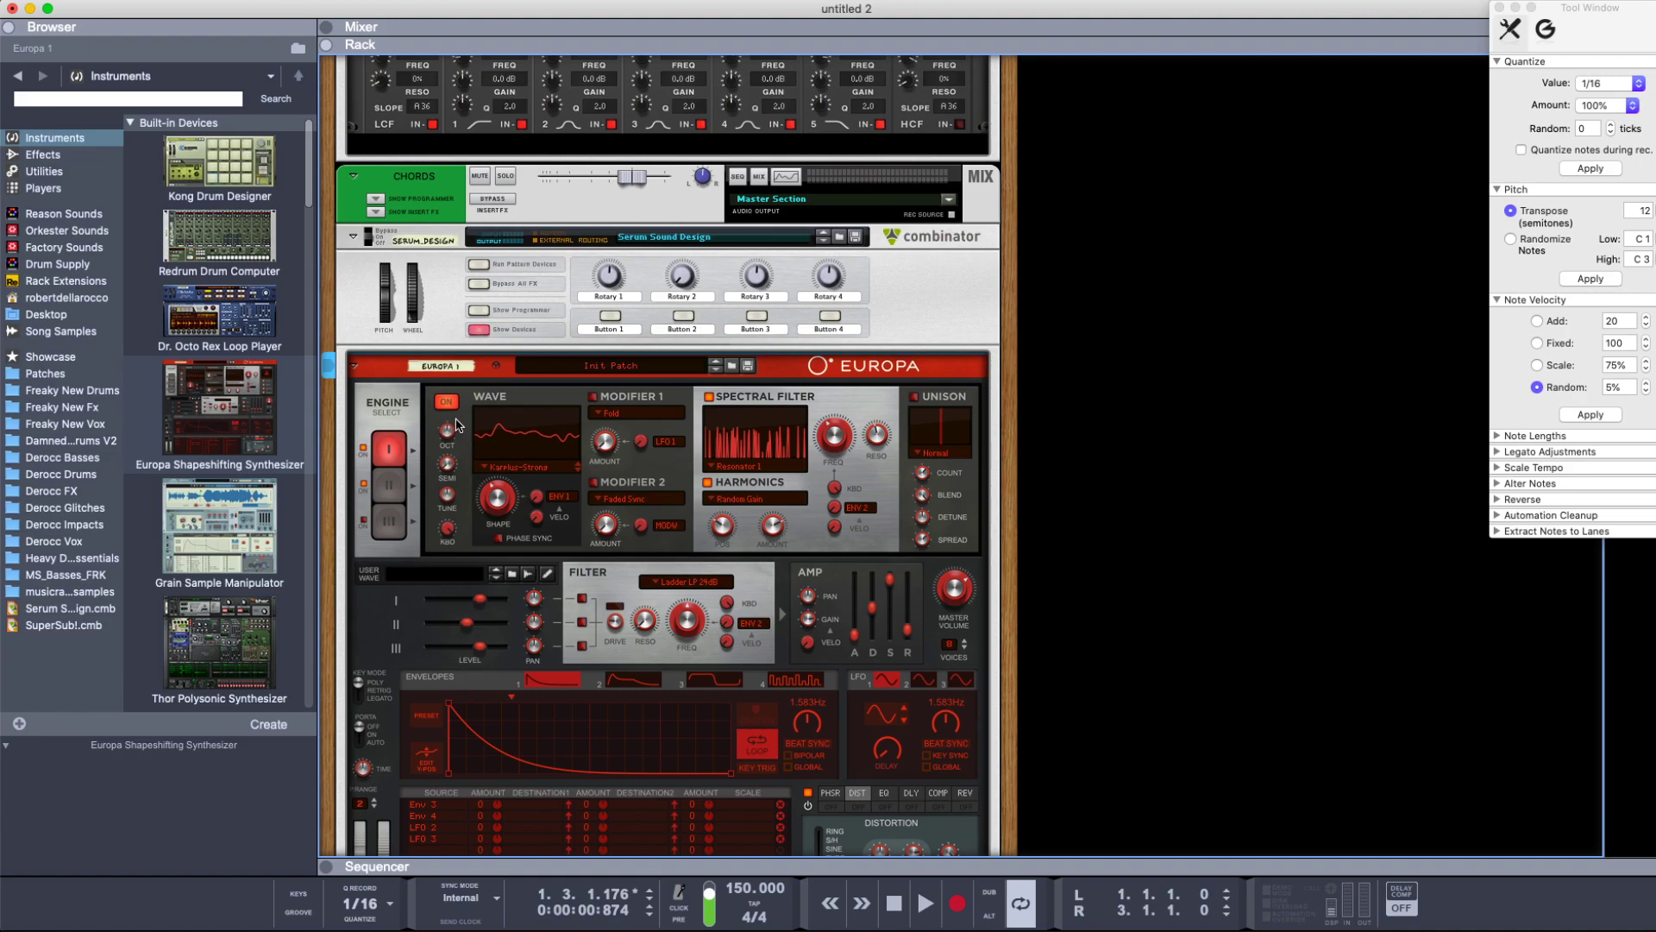
# - Return to the sequencer and audition Derocc_Glitch_14, Derocc_Glitch_20 and Derocc_Glitch_23 from the Derocc Glitches folder
pyautogui.press('F7')
pyautogui.press('g')
pyautogui.moveTo(1064, 484); pyautogui.dragTo(601, 452)
pyautogui.press('g')
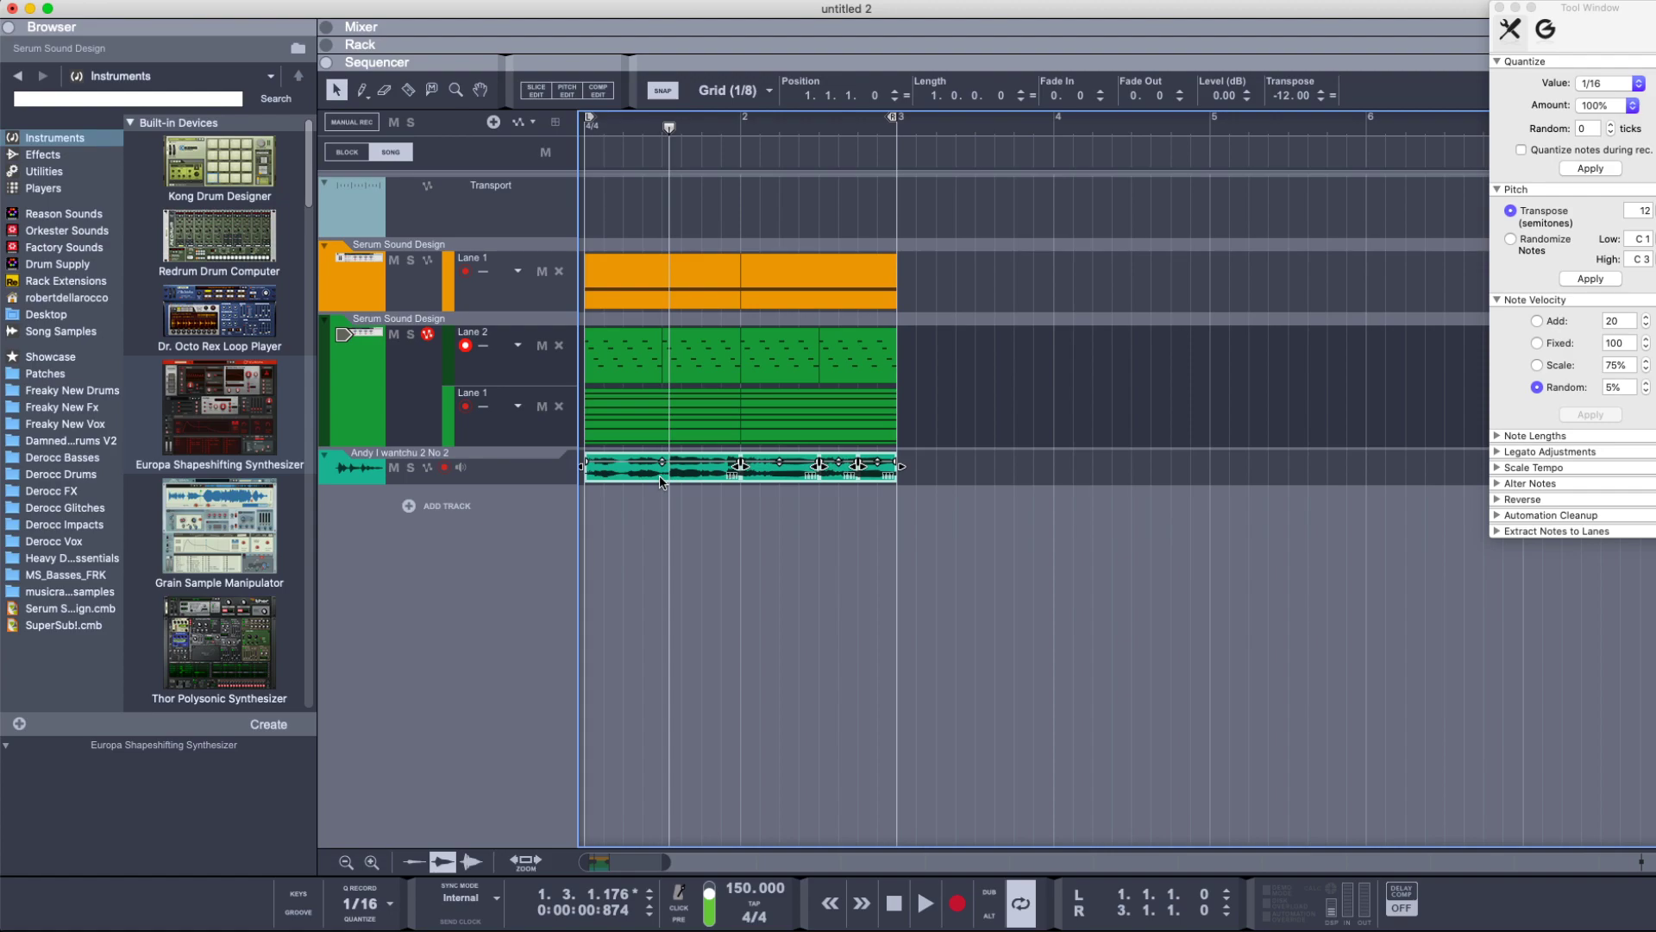
pyautogui.click(45, 372)
pyautogui.scroll(-15, 155, 420)
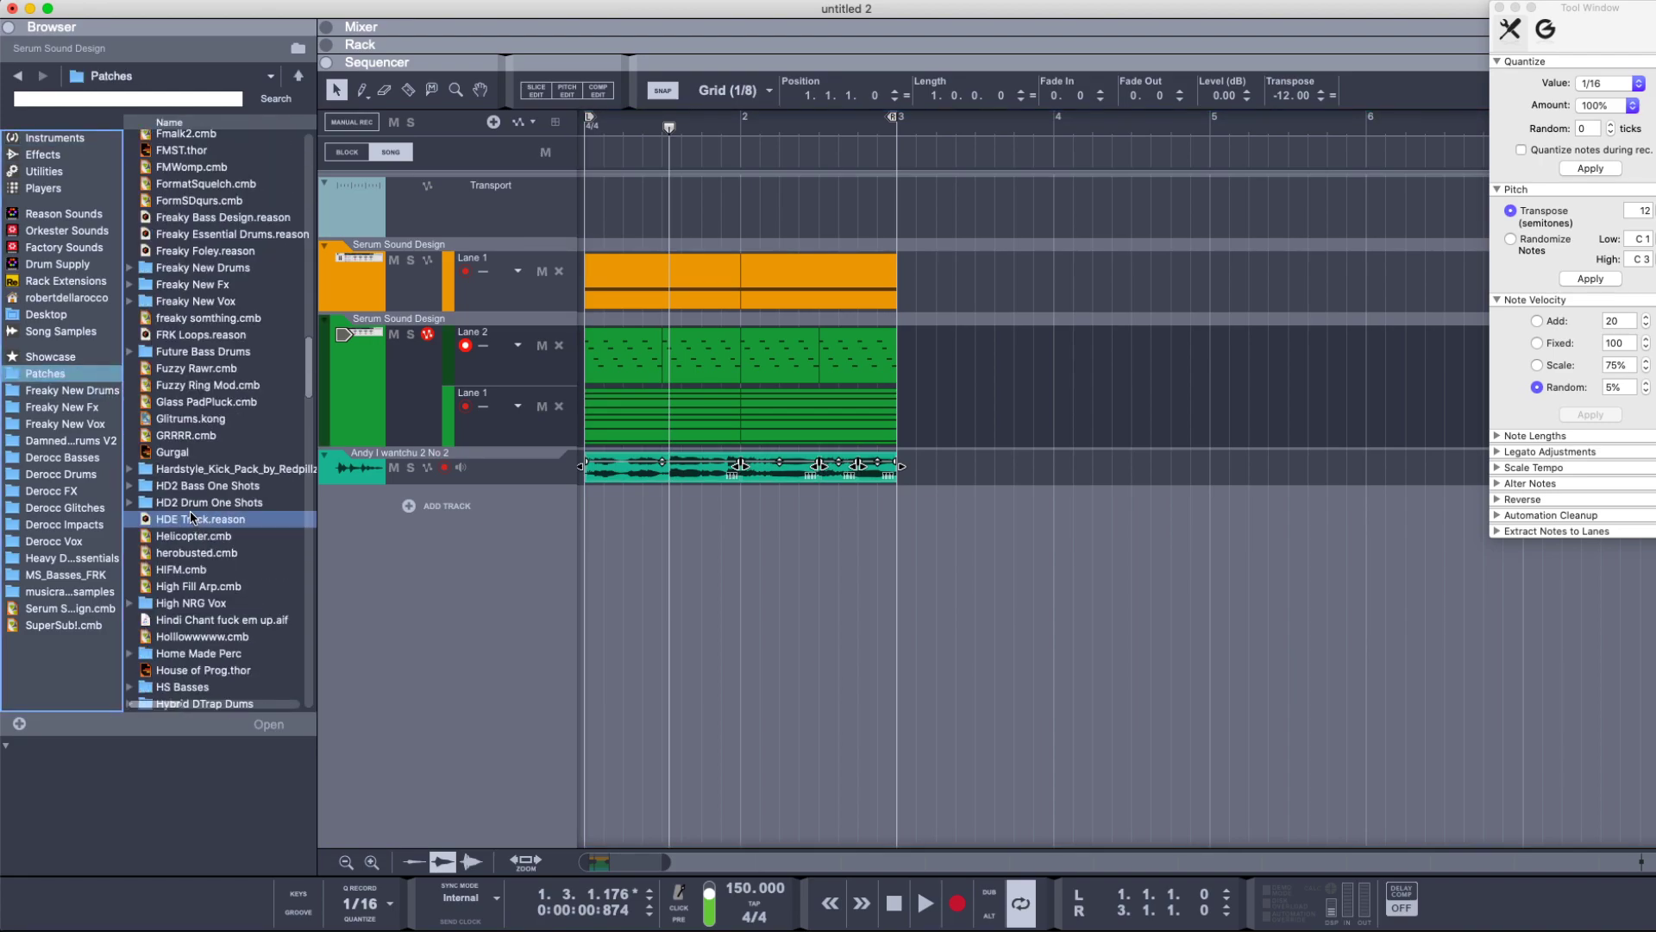
pyautogui.scroll(-4, 191, 518)
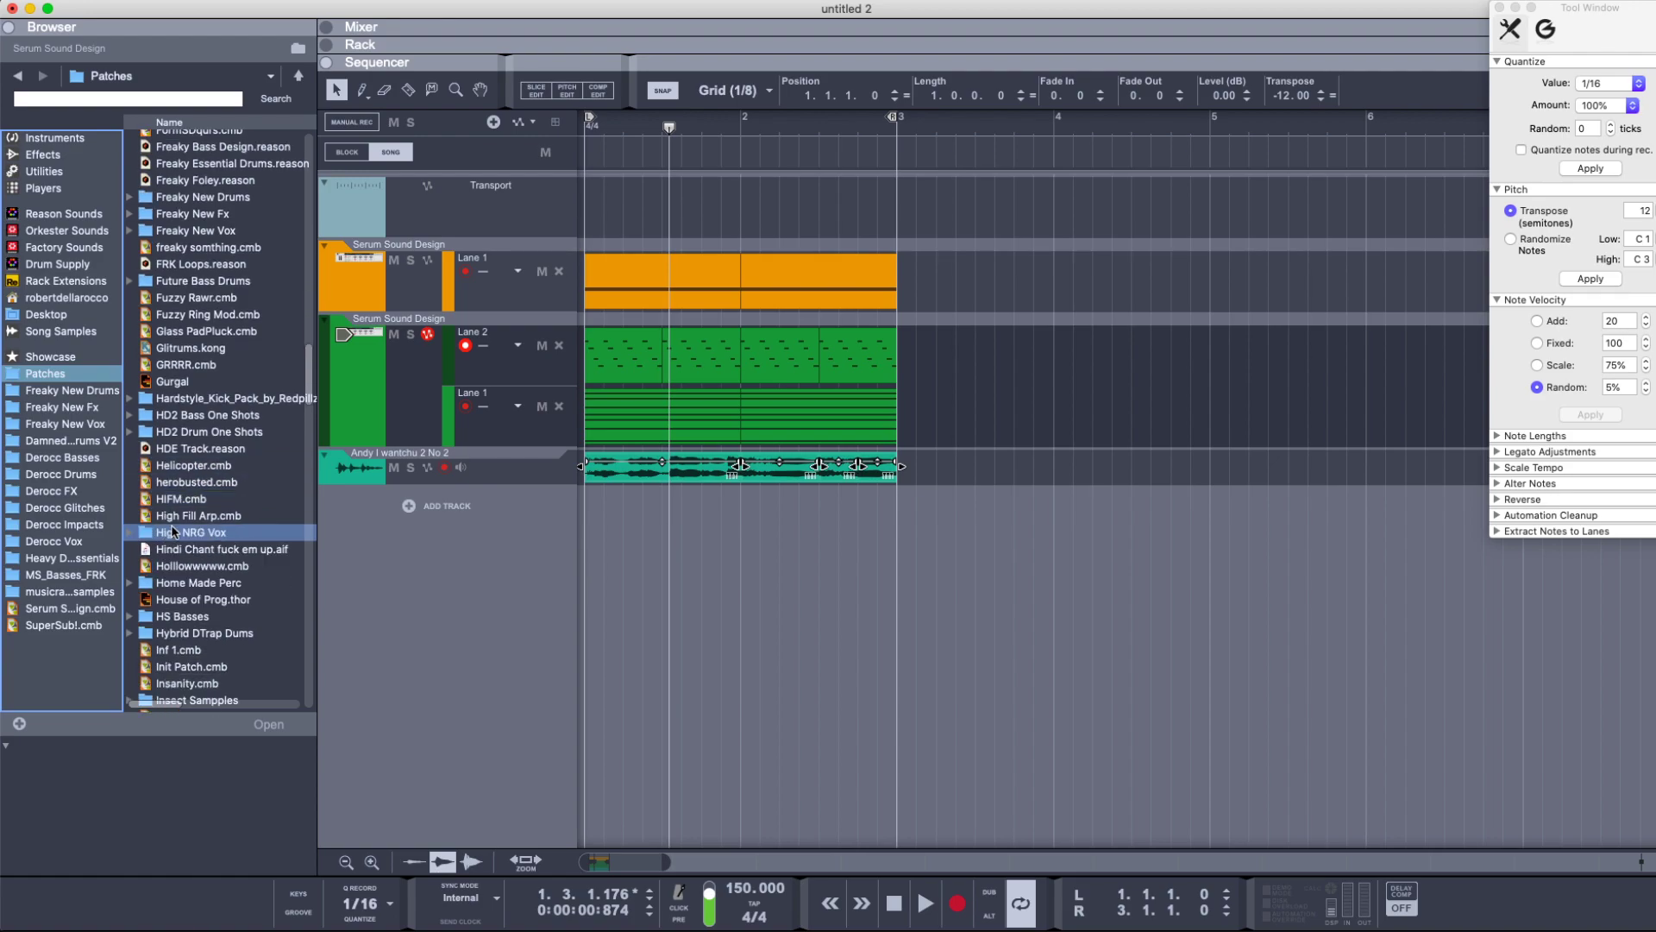
pyautogui.click(65, 508)
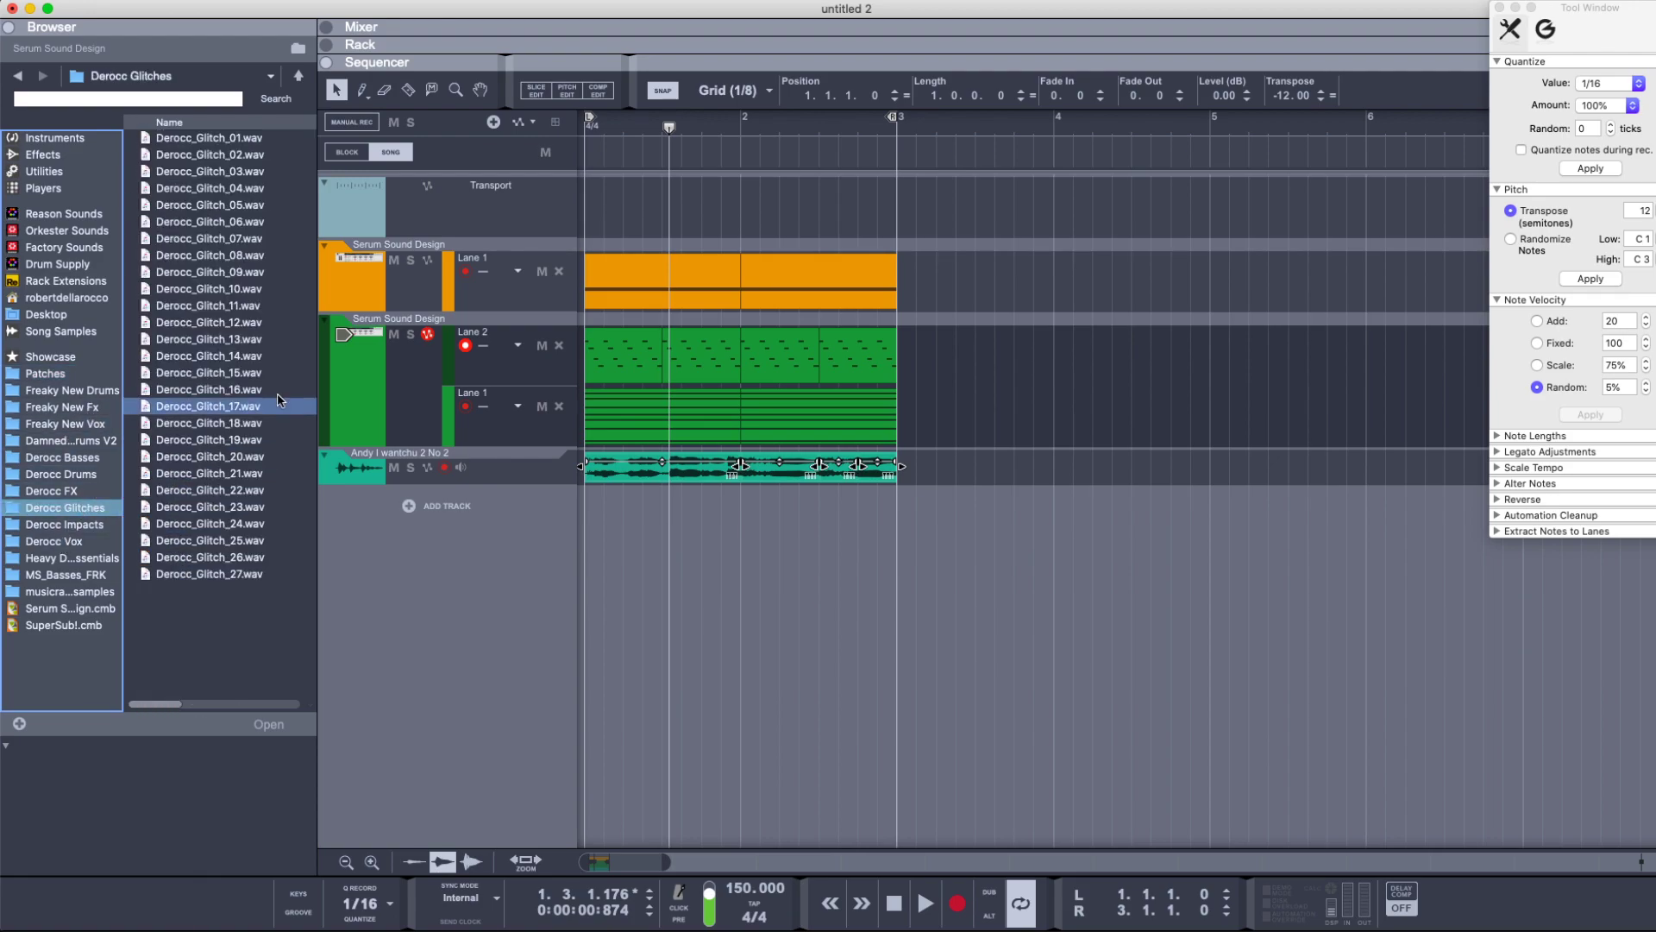
pyautogui.click(226, 356)
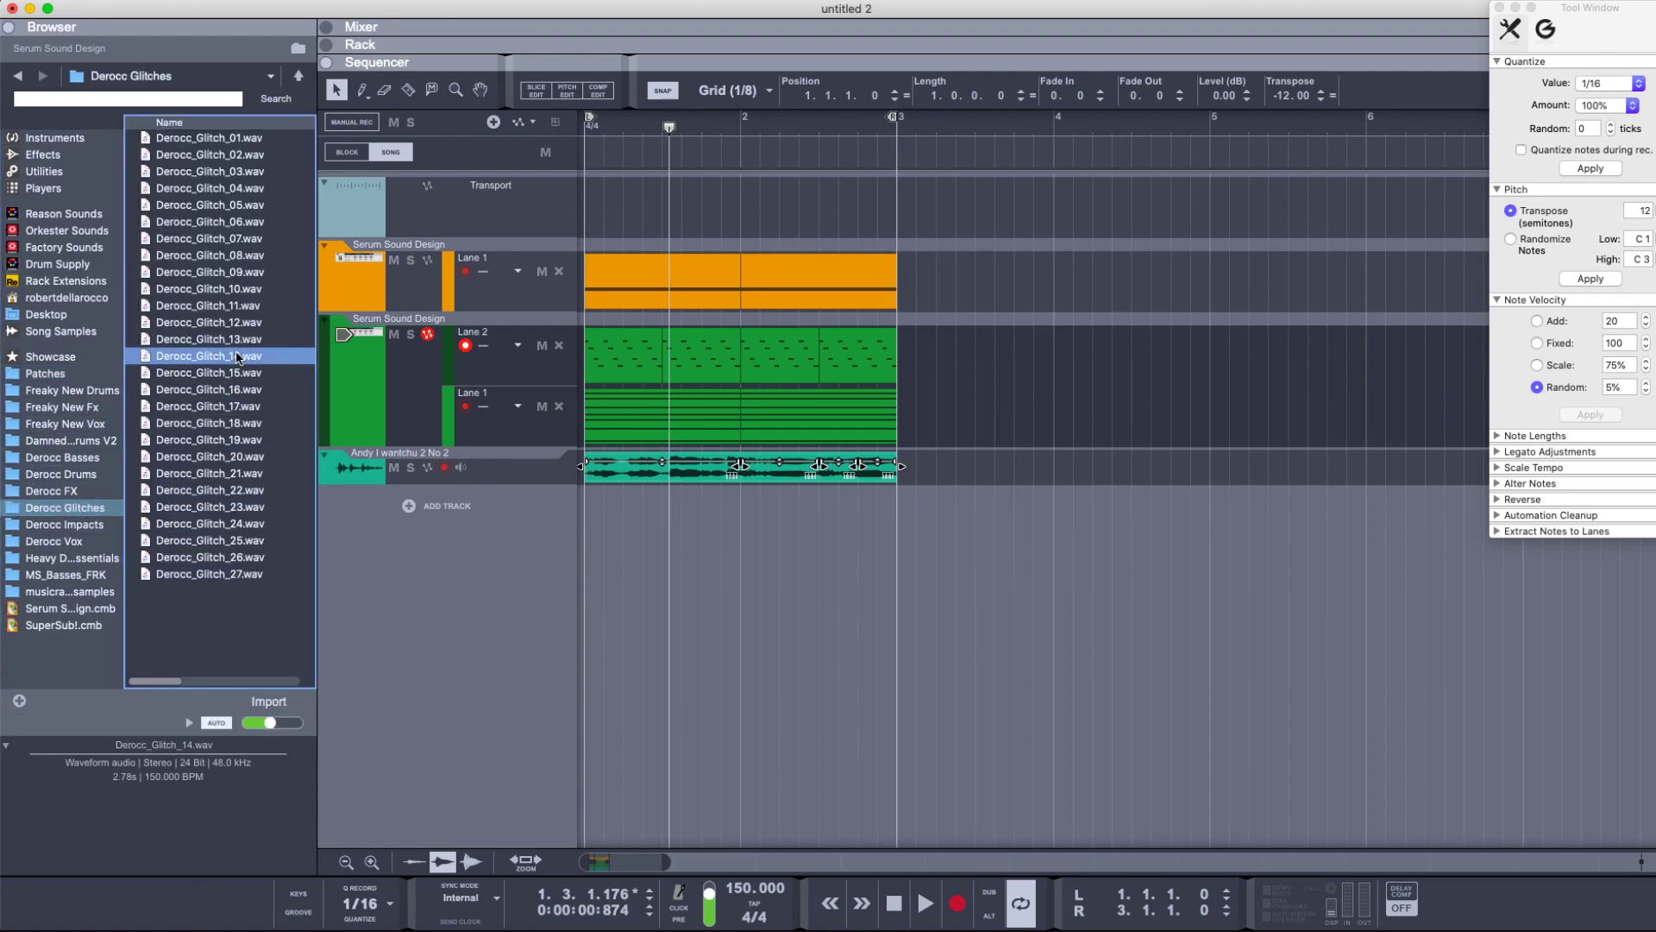
pyautogui.click(226, 456)
pyautogui.click(227, 508)
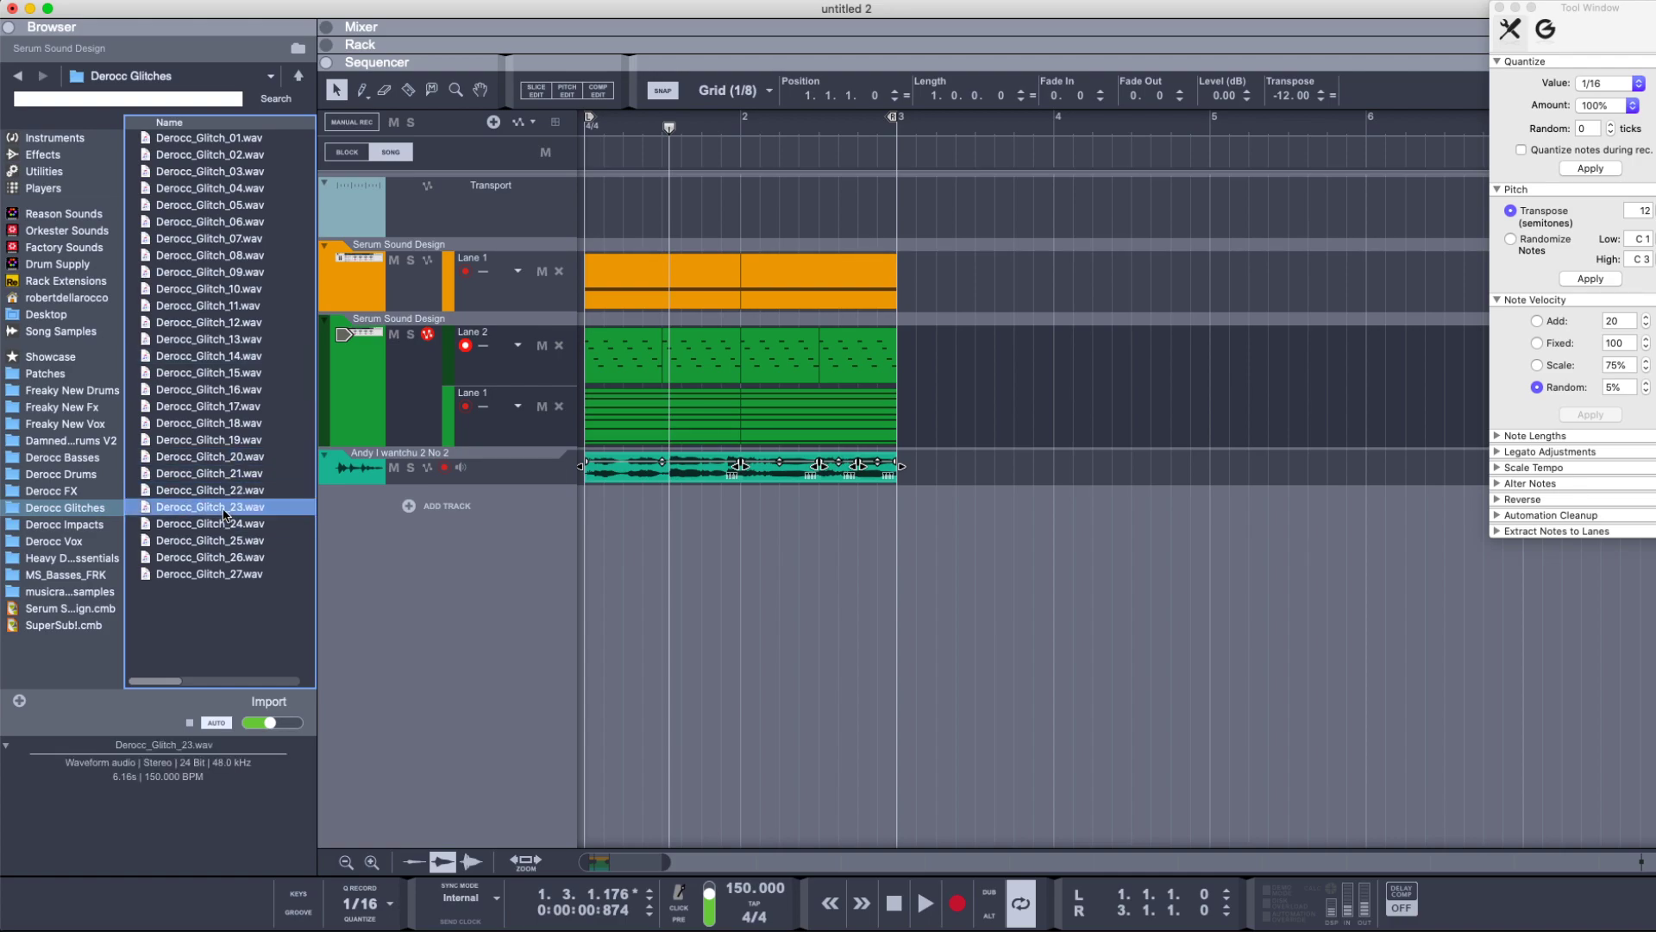
# - Move the vocal clips later on the audio track and place Derocc_Glitch_23.wav at bar 1 in their place
pyautogui.moveTo(970, 482); pyautogui.dragTo(604, 458)
pyautogui.moveTo(612, 469); pyautogui.dragTo(1023, 468)
pyautogui.moveTo(216, 506); pyautogui.dragTo(585, 466)
pyautogui.click(234, 541)
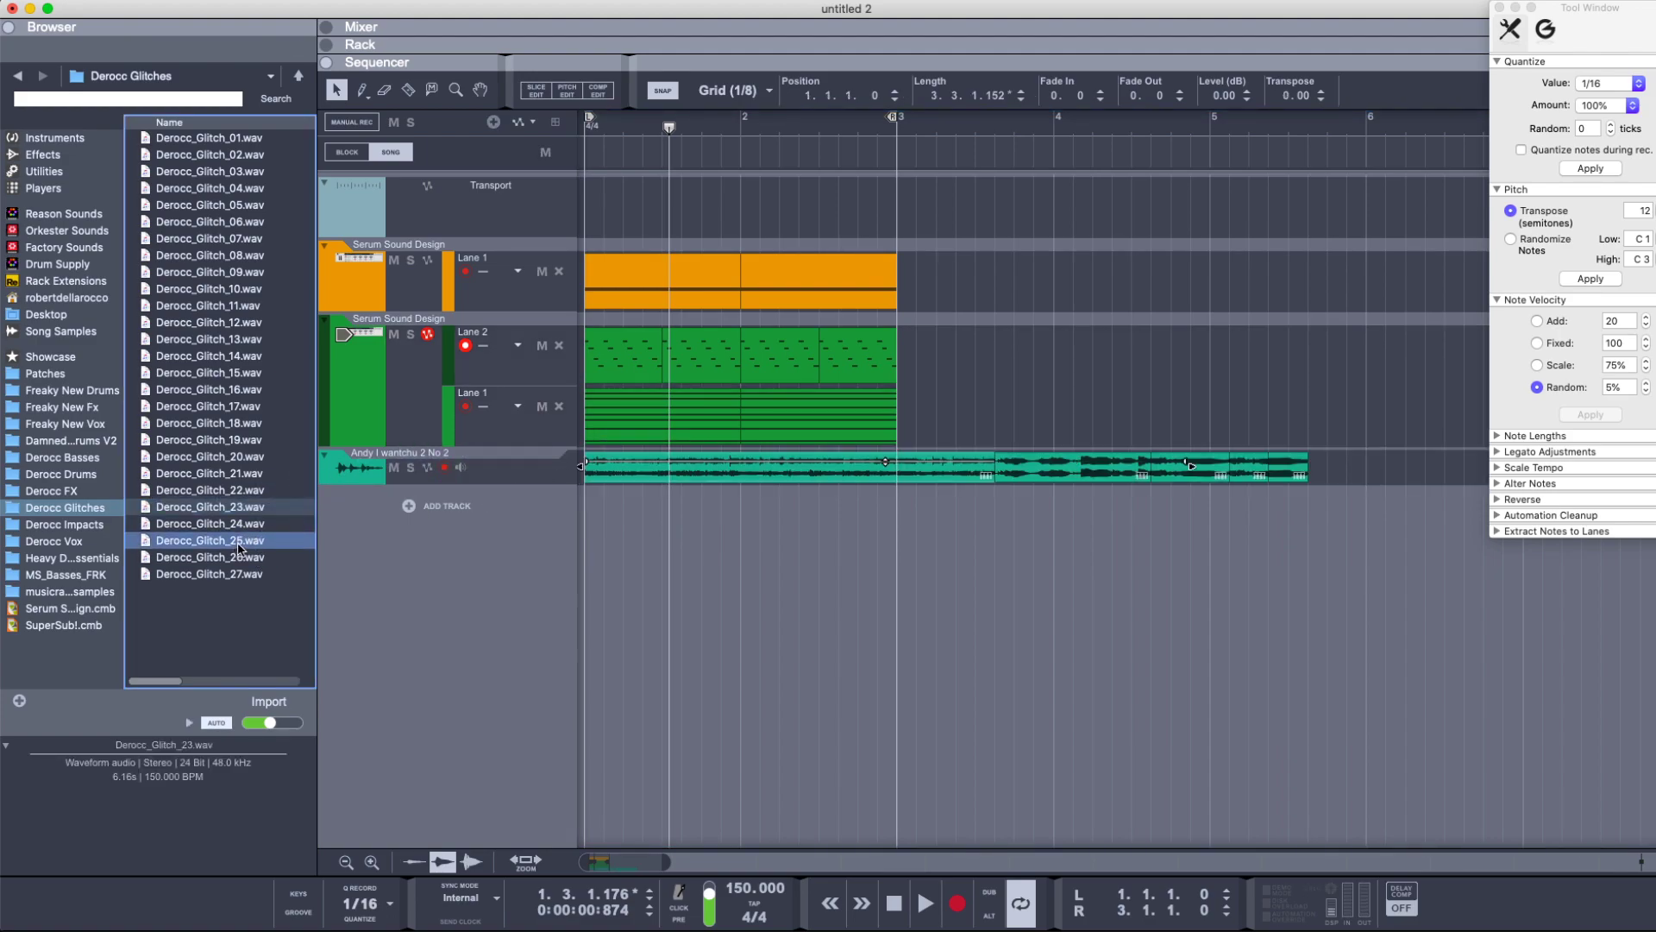
# - Play from bar 1 while muting and unmuting all chord clips to compare the glitch sample as vocoder modulator
pyautogui.click(588, 130)
pyautogui.press('space')
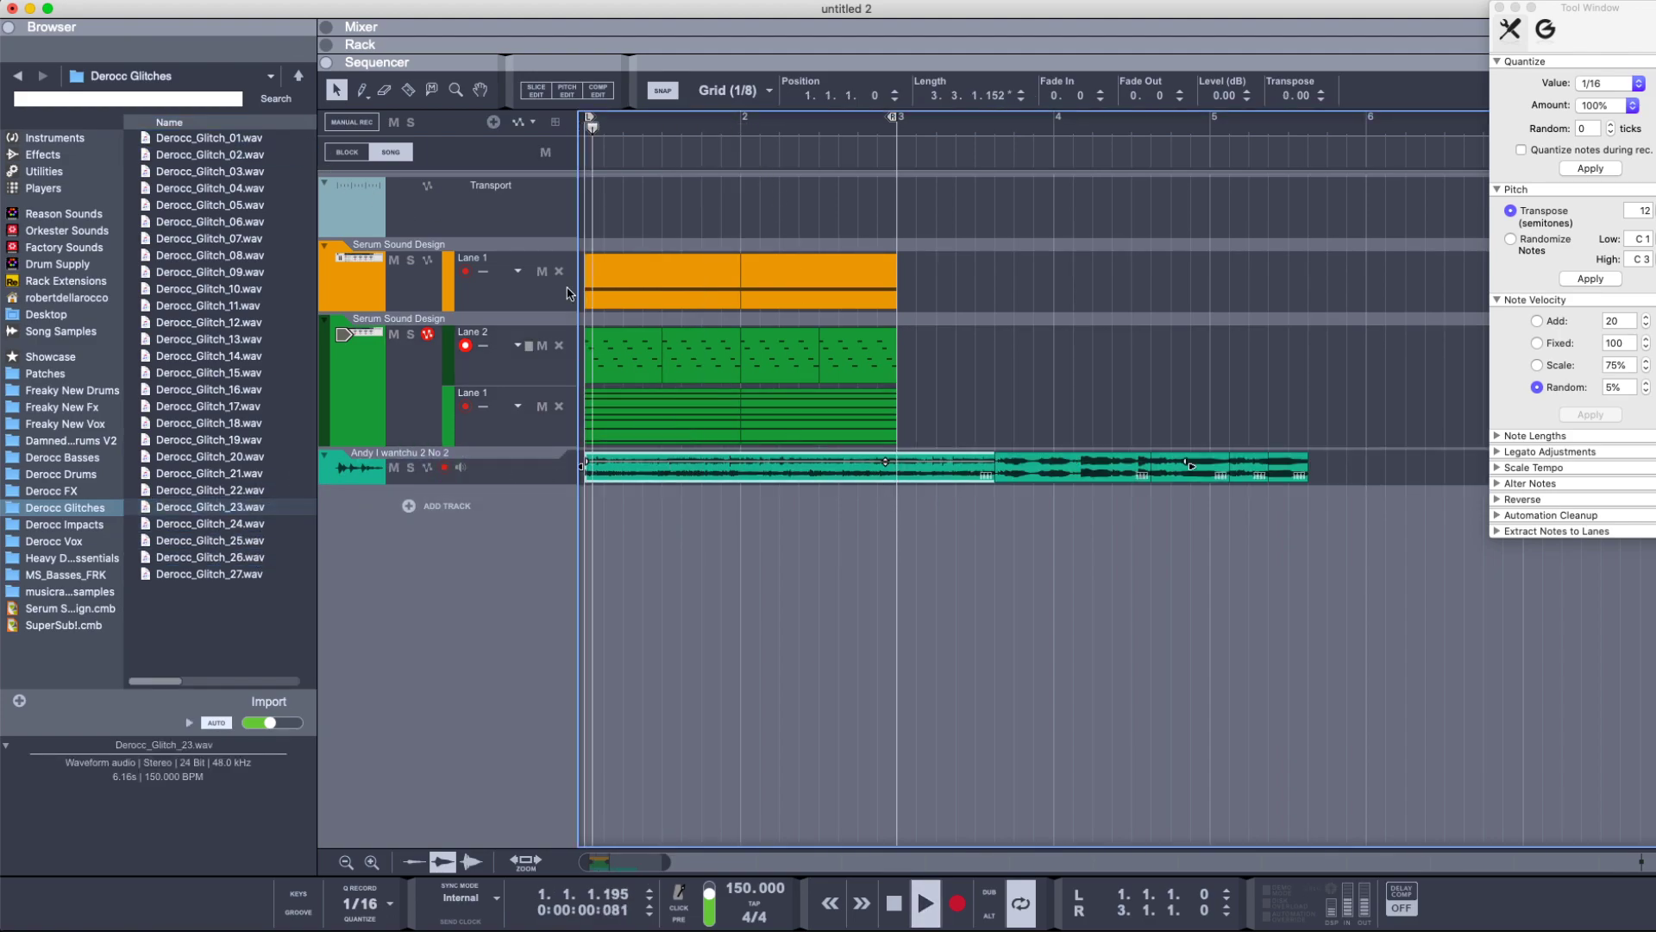
pyautogui.moveTo(941, 382); pyautogui.dragTo(582, 411)
pyautogui.press('m')
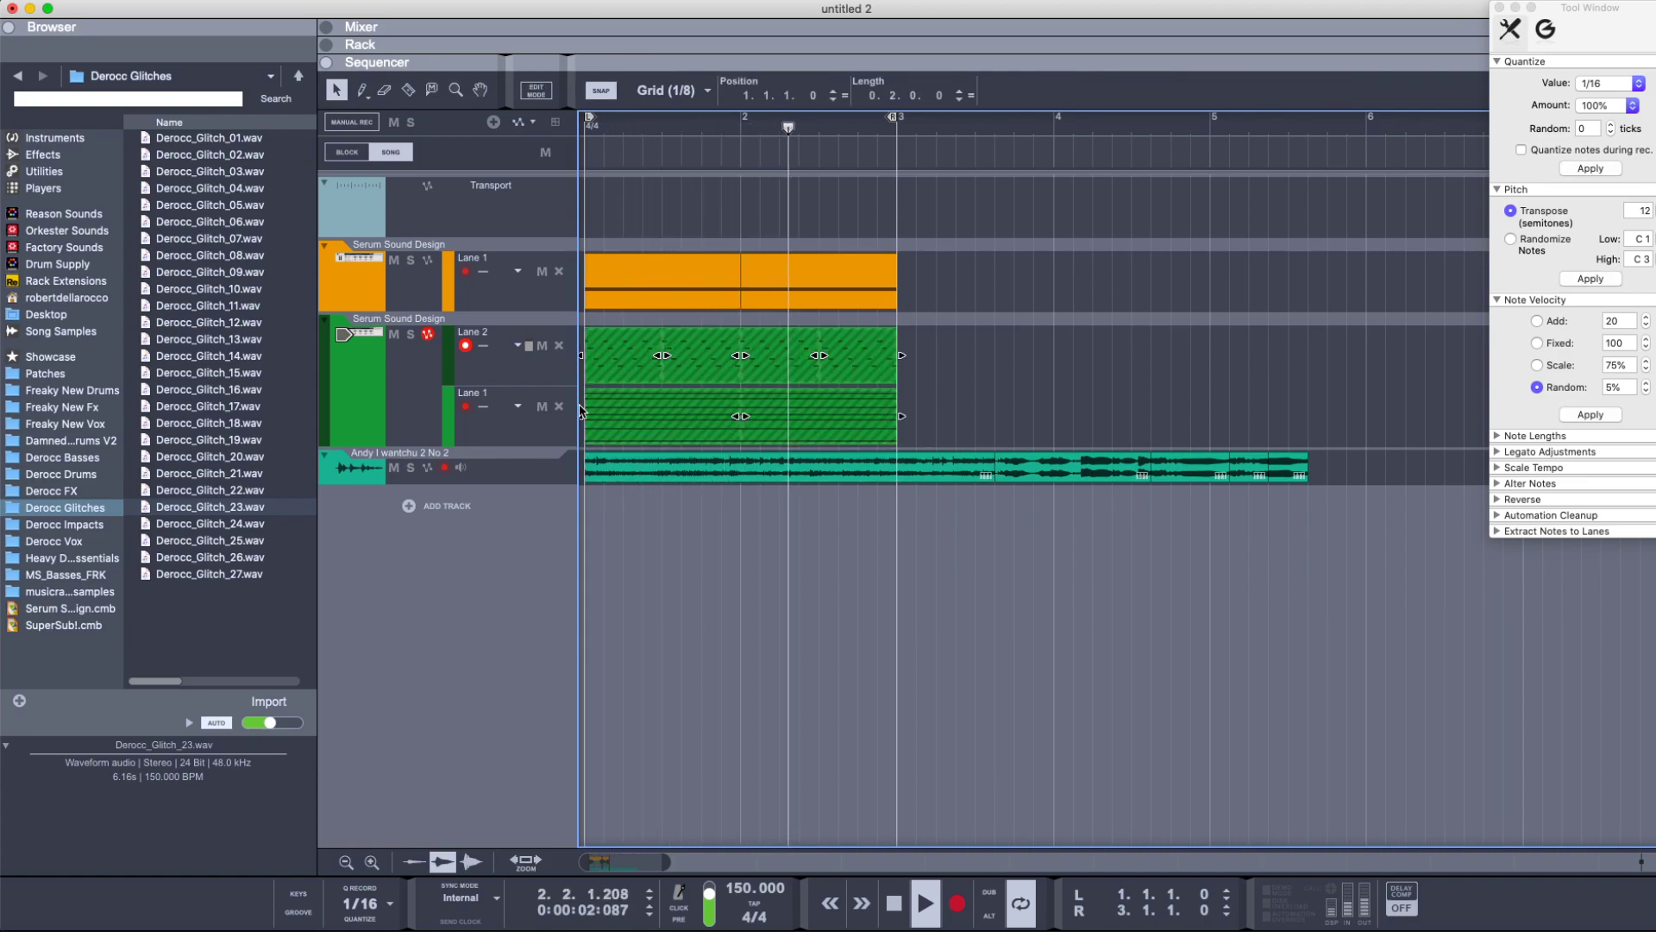
pyautogui.press('m')
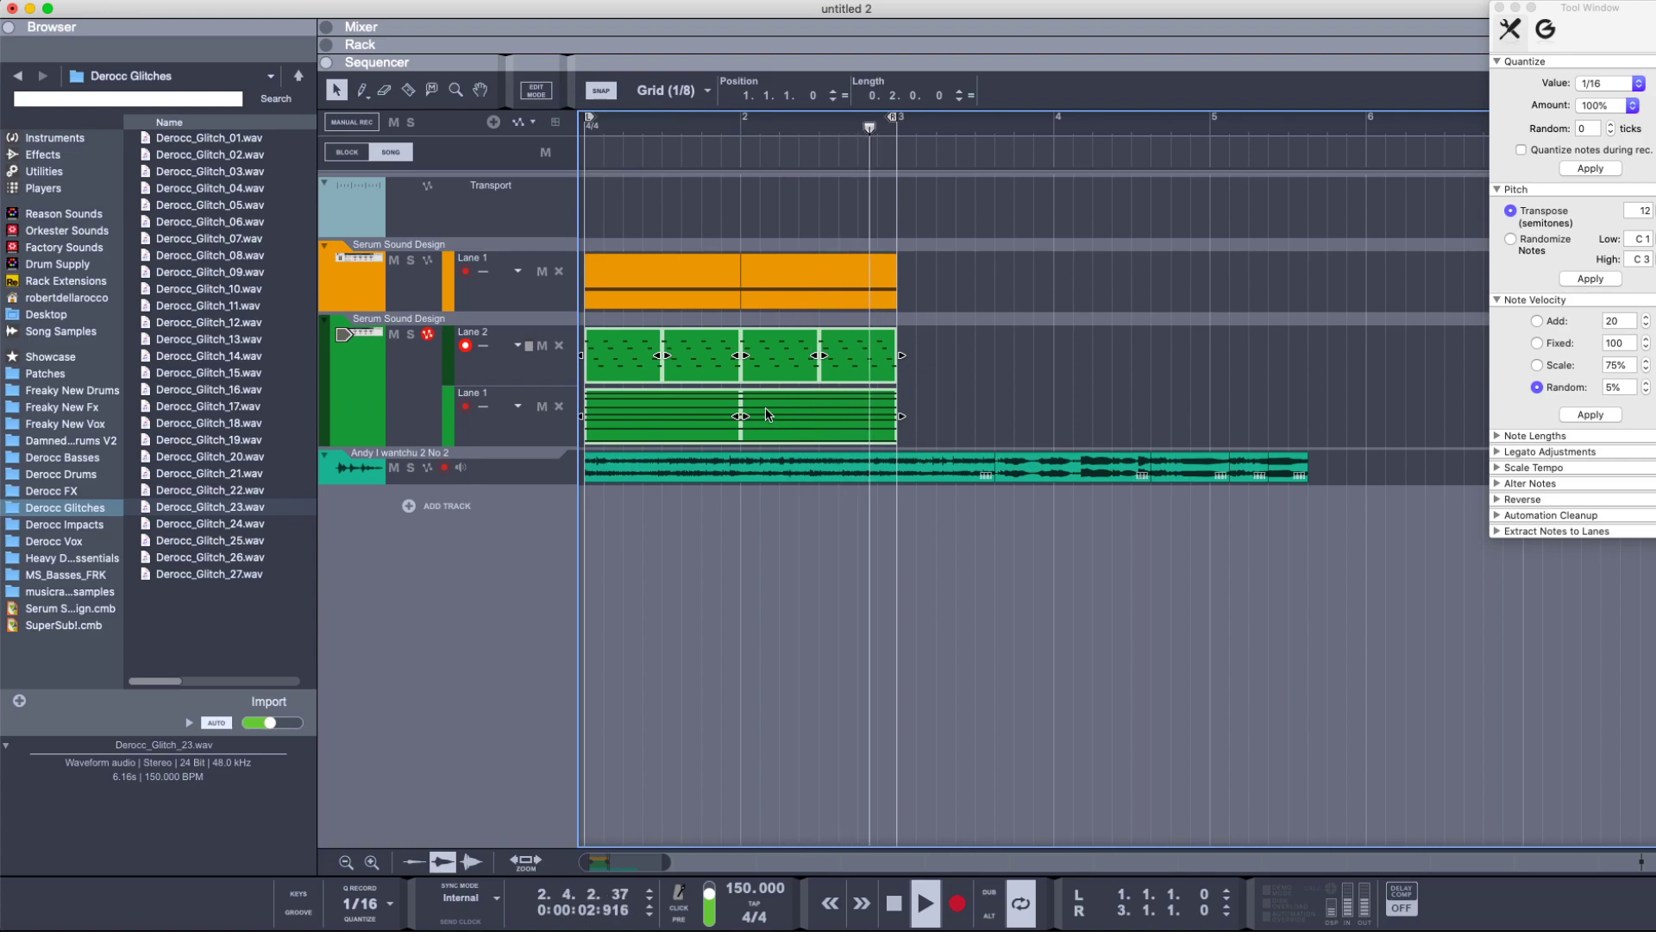
pyautogui.press('space')
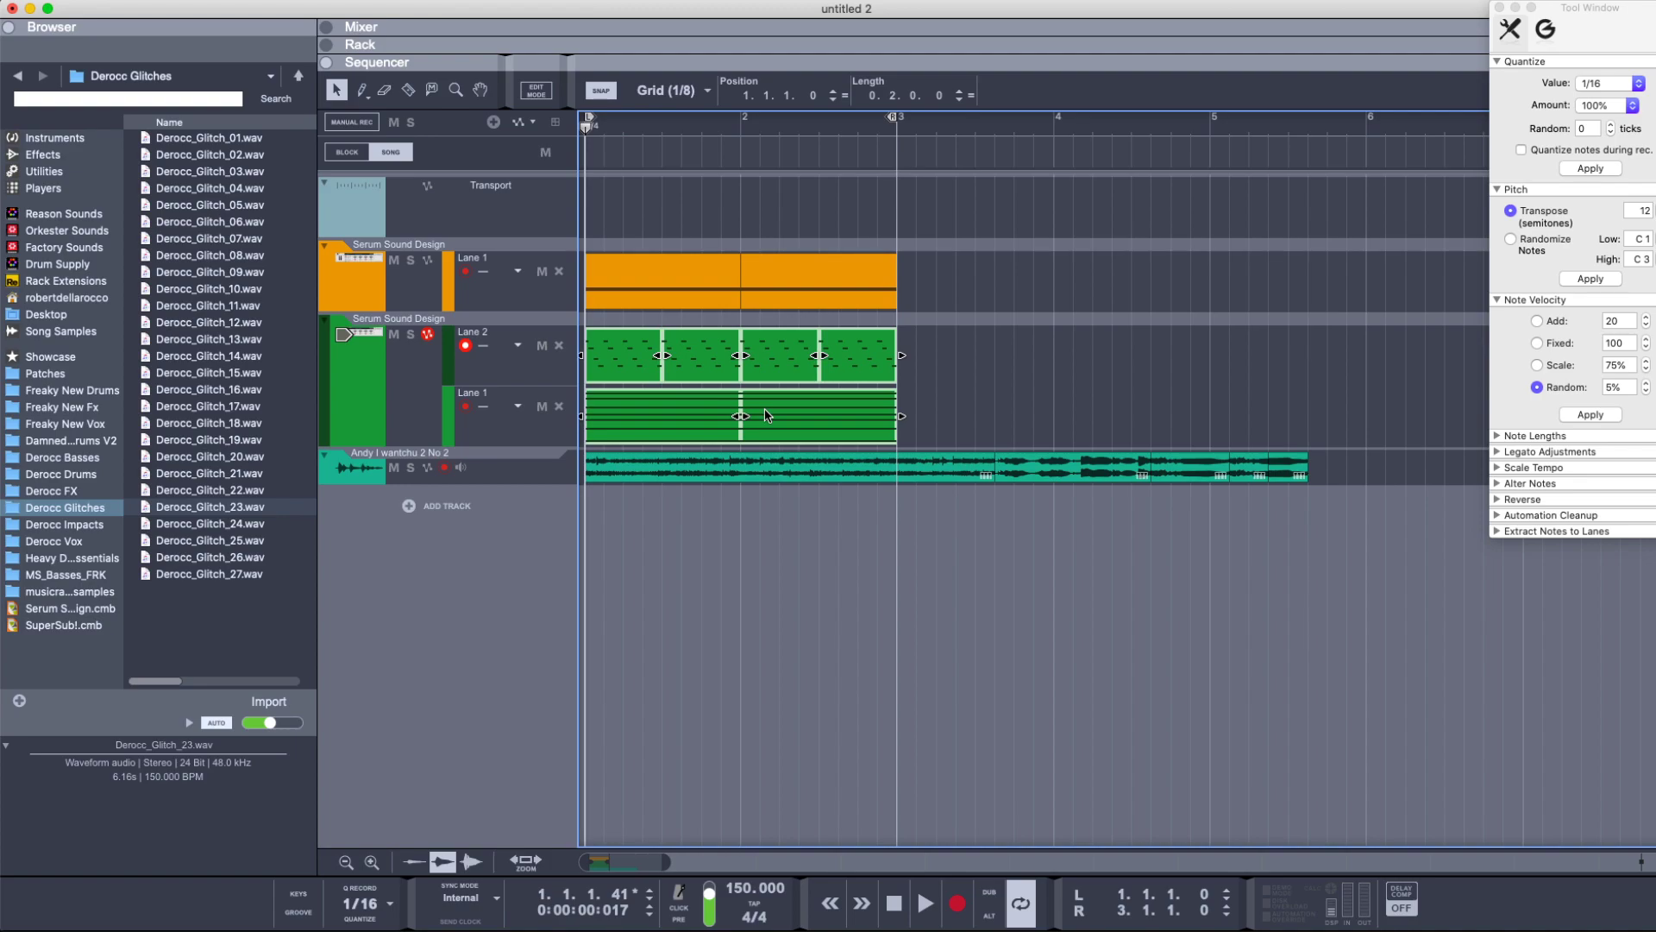
# - Show the rack and review the chord chain from Europa through the mixer and vocoder to OTT
pyautogui.press('F6')
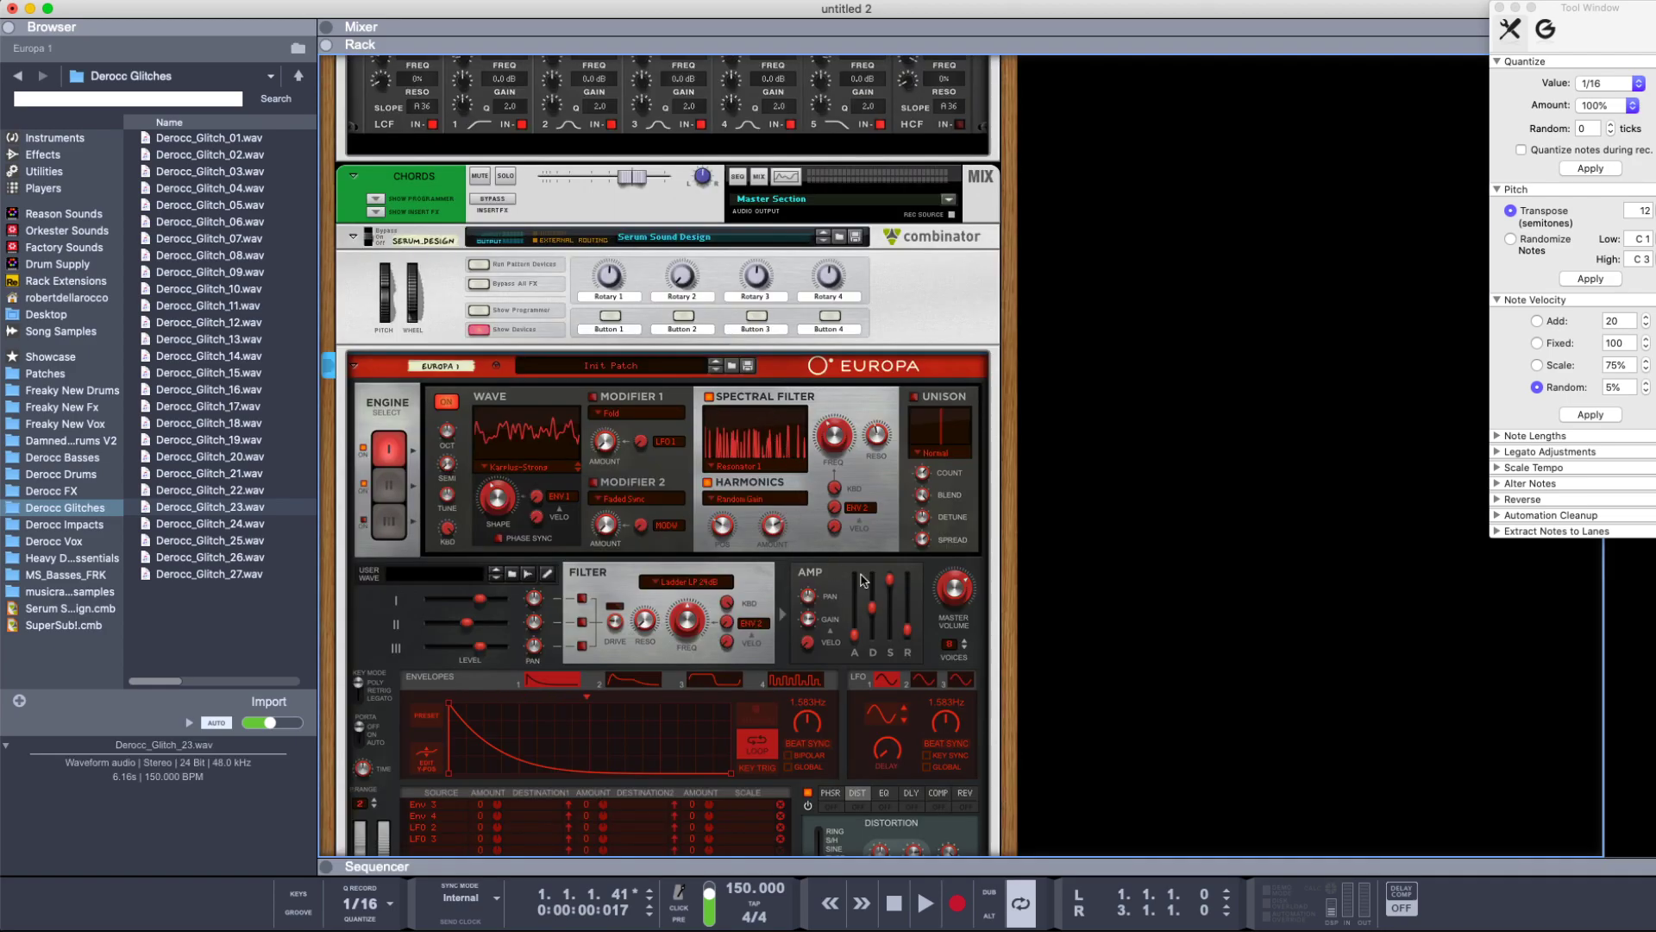
pyautogui.scroll(-8, 918, 604)
pyautogui.scroll(-5, 918, 604)
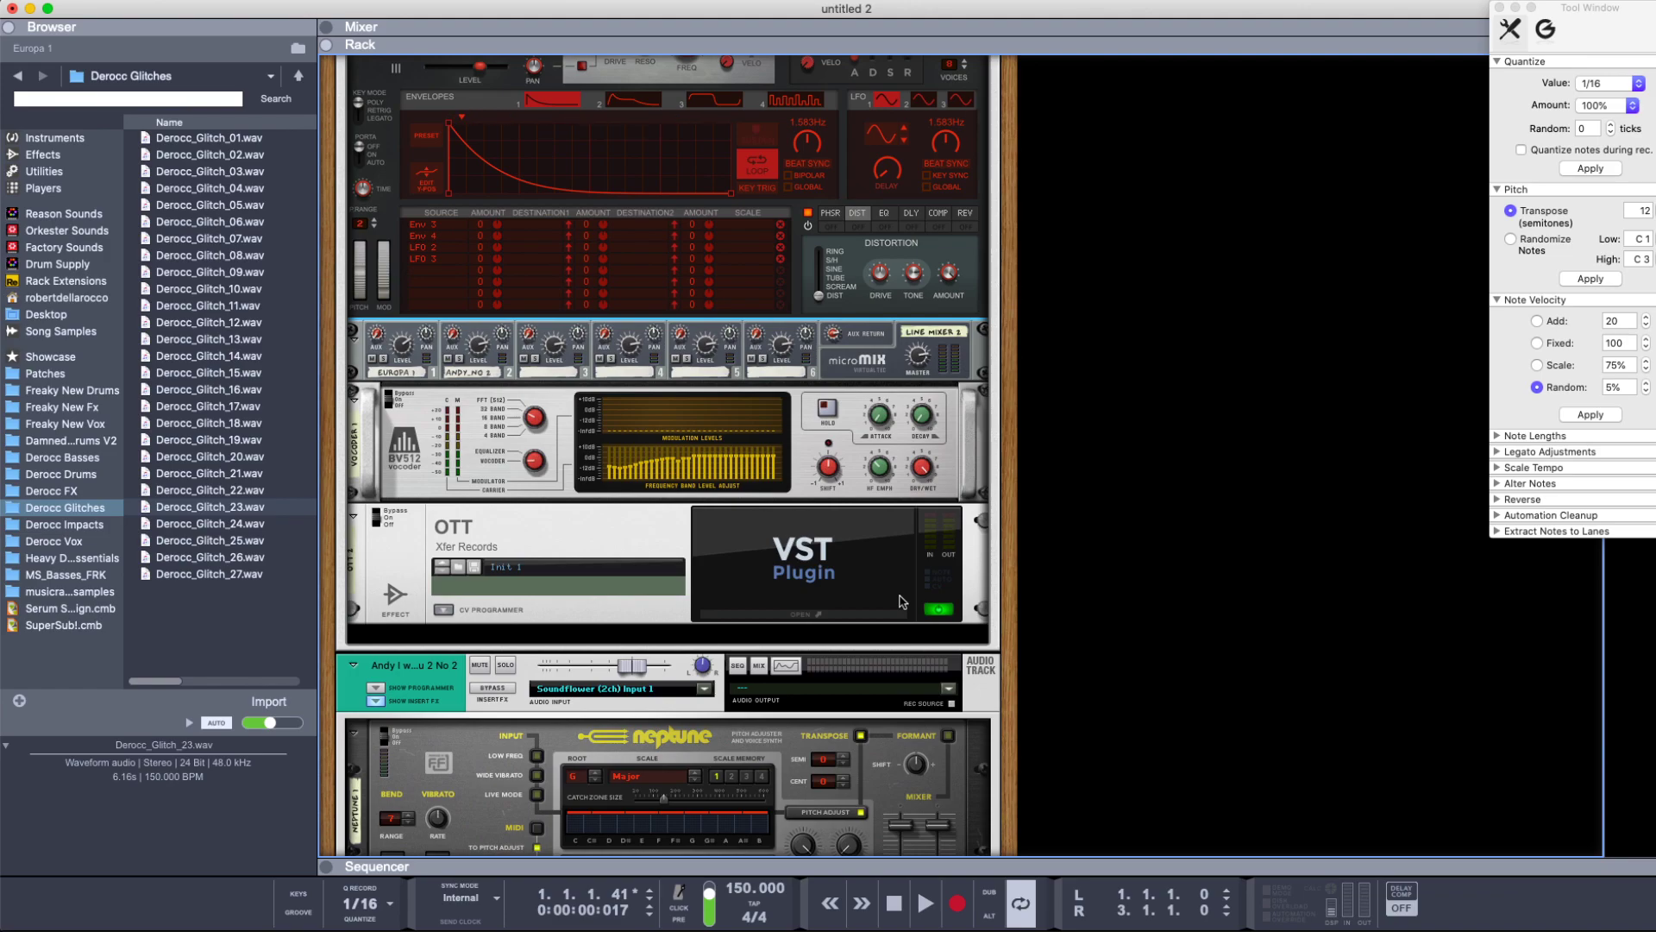
# - Switch to the COLORFUUUUKKLL.reason song and play its arrangement from bar 33
pyautogui.moveTo(782, 9); pyautogui.dragTo(782, 42)
pyautogui.click(787, 17)
pyautogui.scroll(-3, 781, 688)
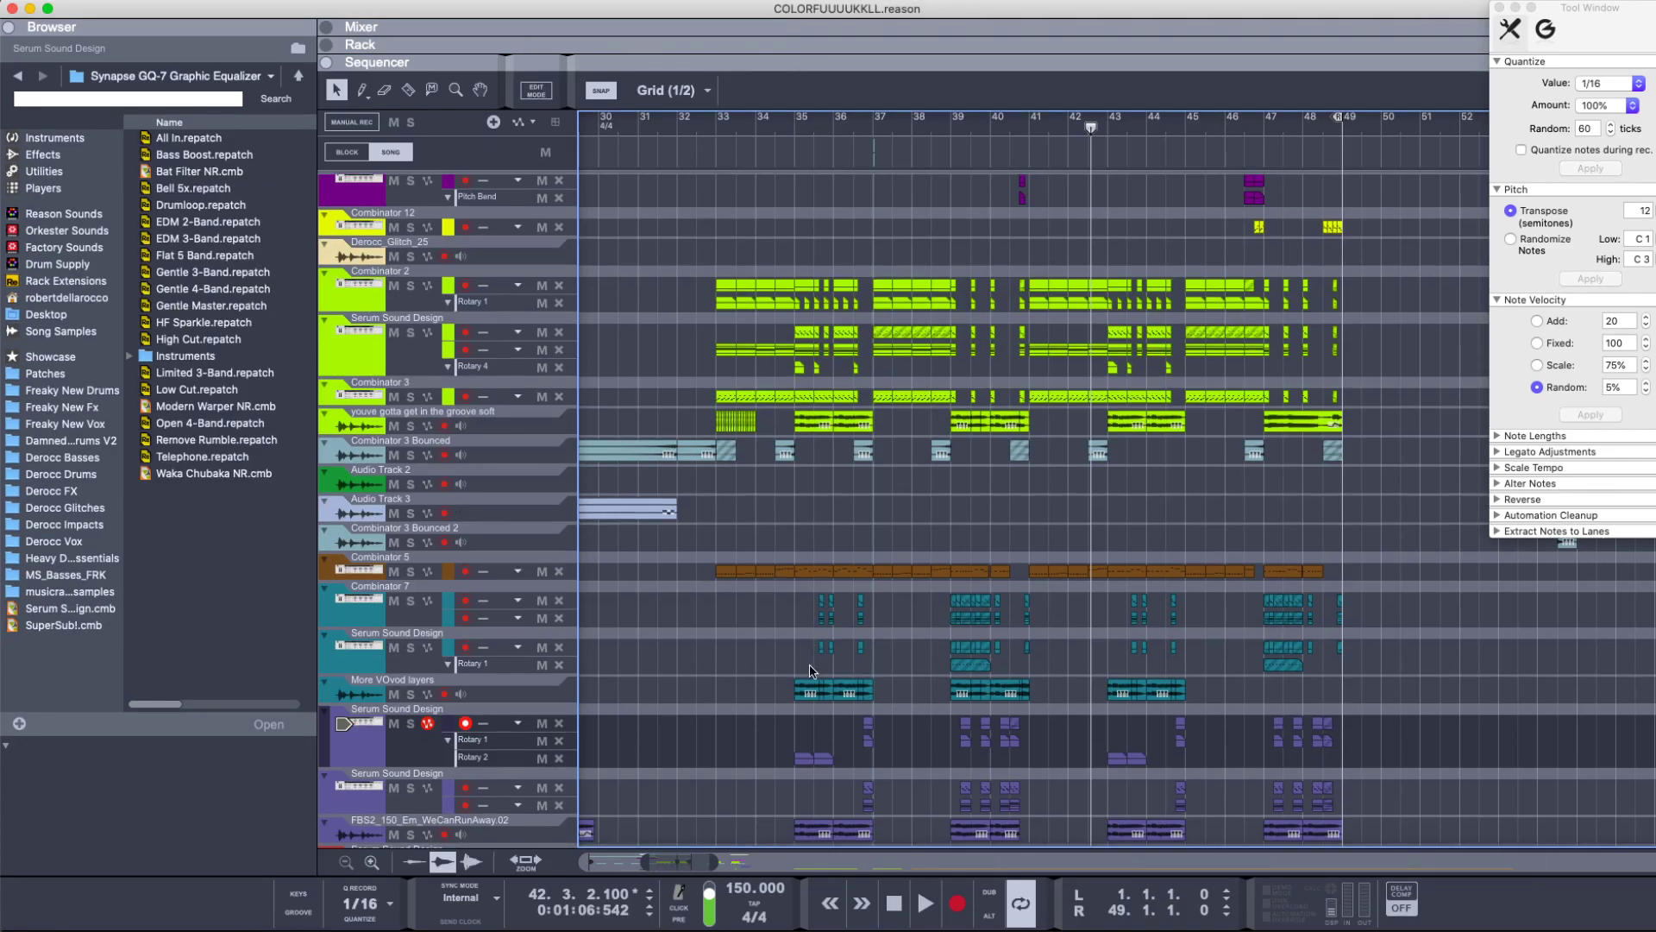
pyautogui.scroll(6, 779, 687)
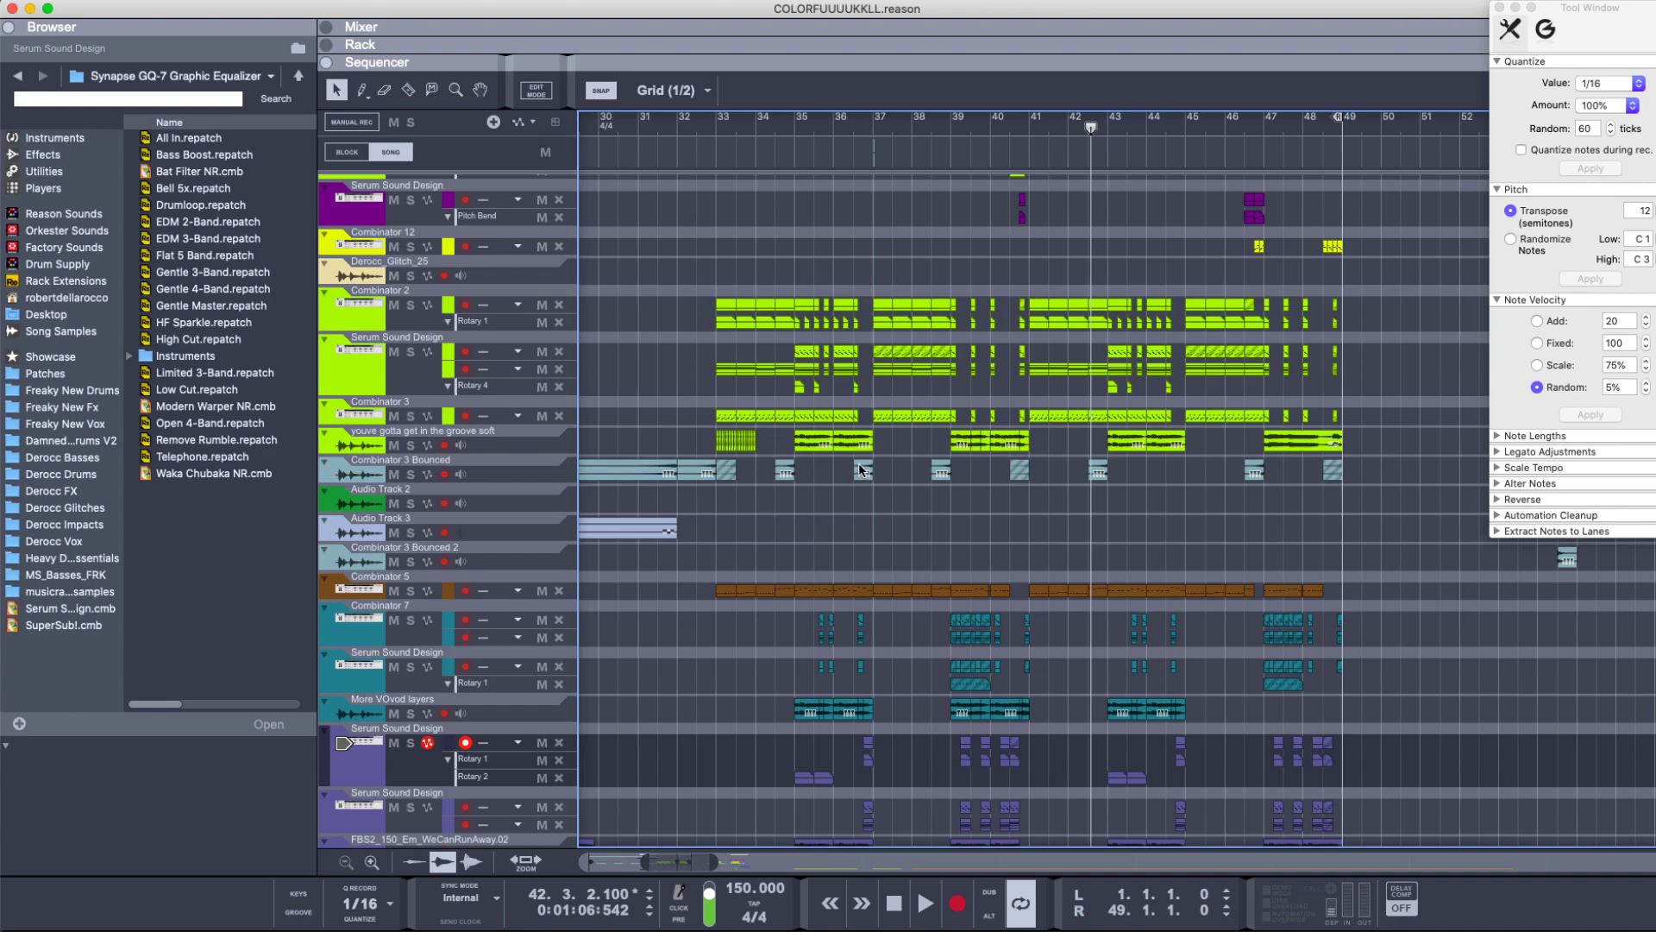
pyautogui.click(715, 127)
pyautogui.press('space')
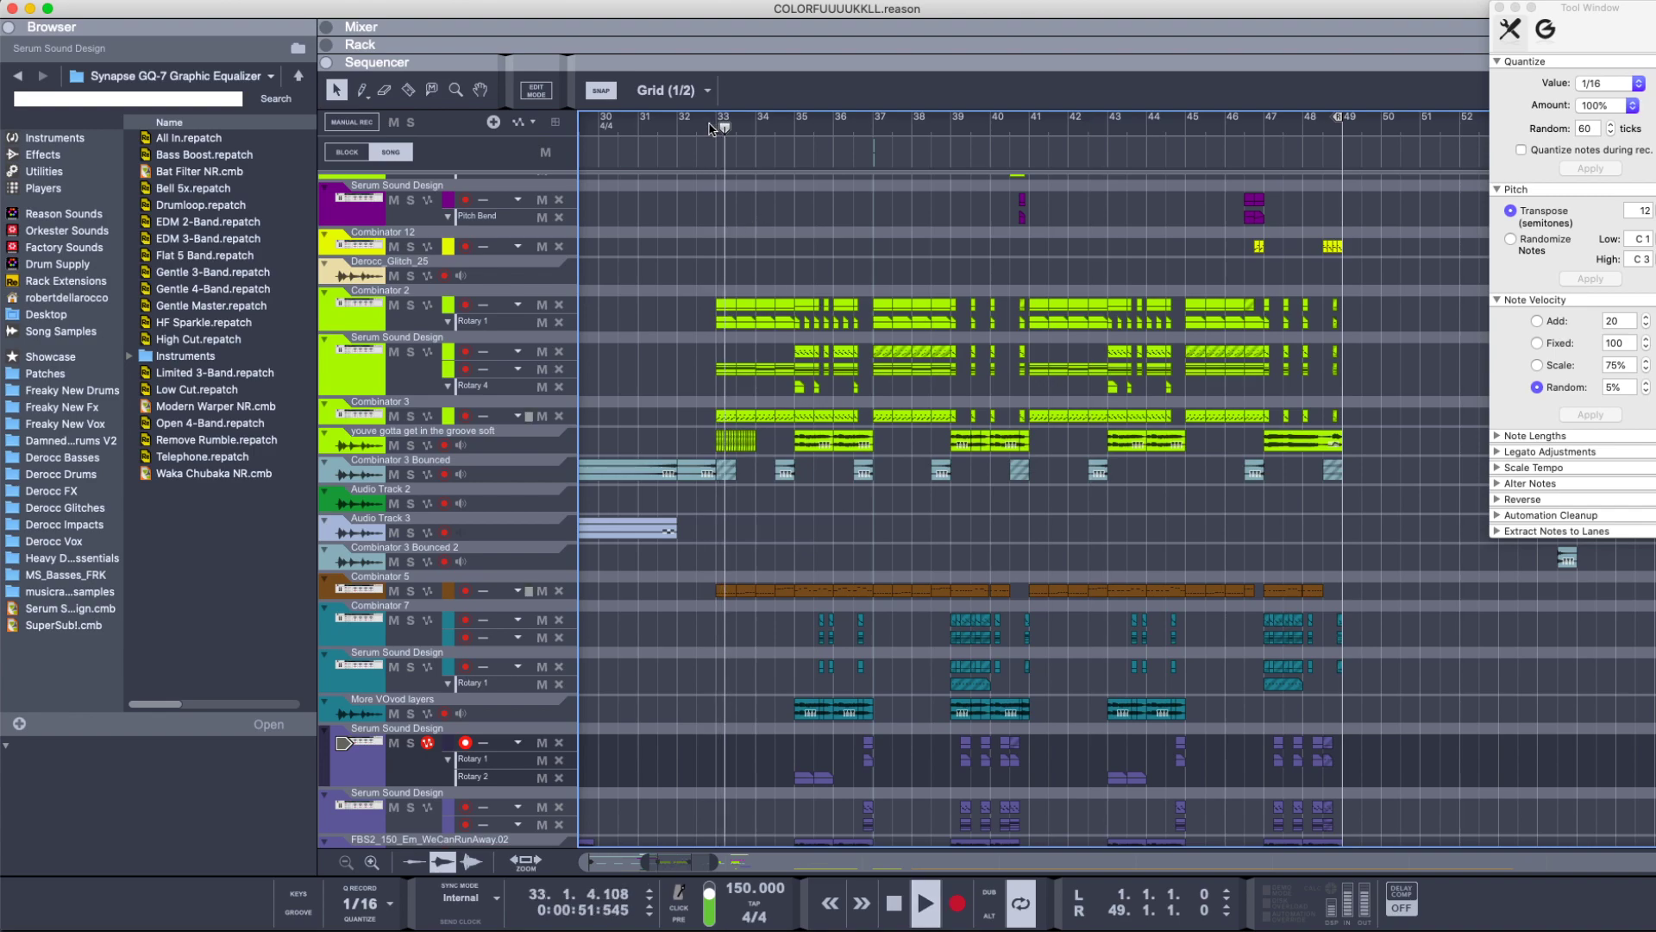